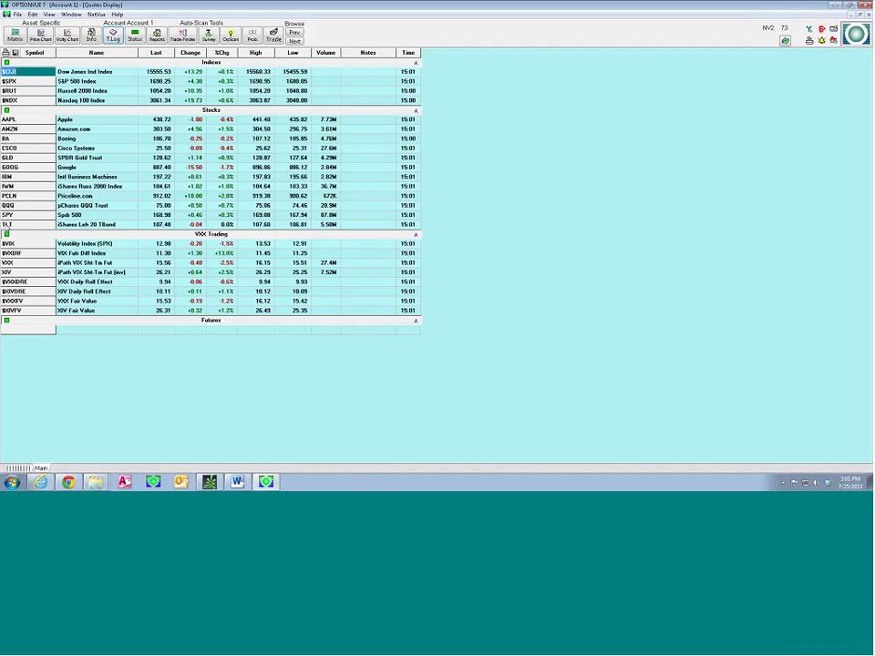
Insert a row above SPY in the Stocks group and enter the symbol IBM in it.
{"action": "left_click", "coordinate": [11, 214]}
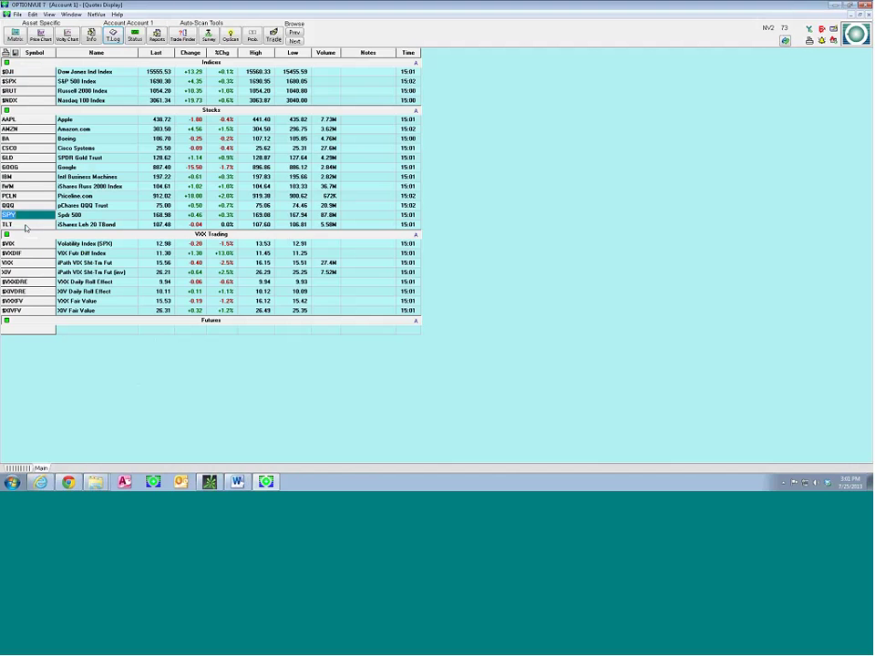
{"action": "key", "text": "Insert"}
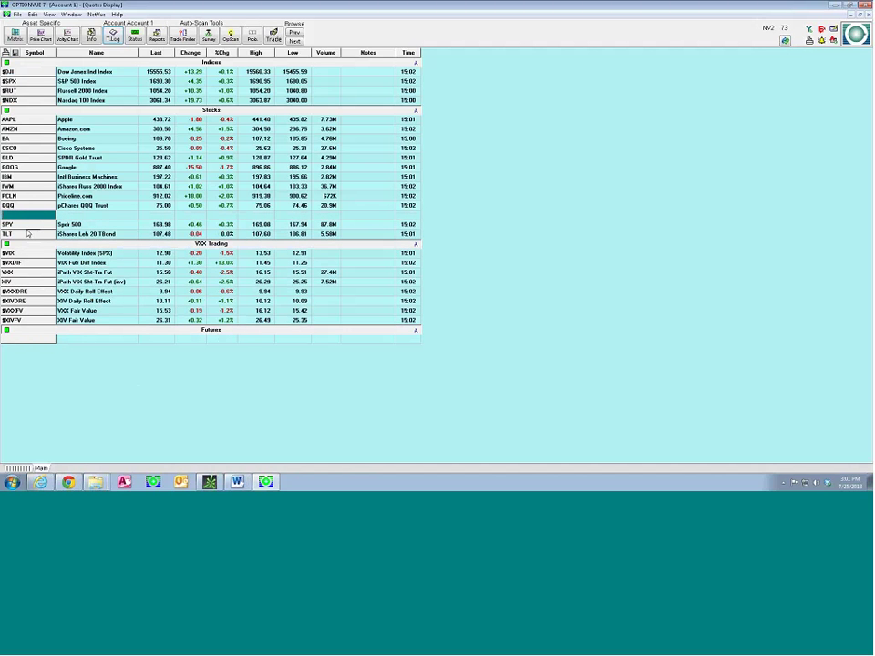
{"action": "type", "text": "IBM"}
{"action": "key", "text": "Return"}
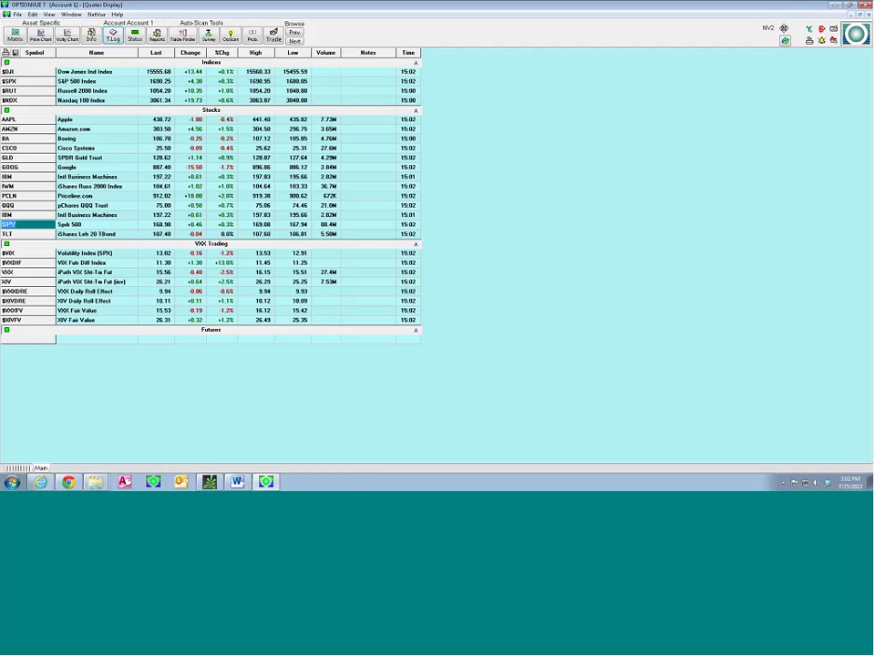
View the options matrix for SPY and check the quotes reception settings, closing each one after viewing.
{"action": "left_click", "coordinate": [15, 35]}
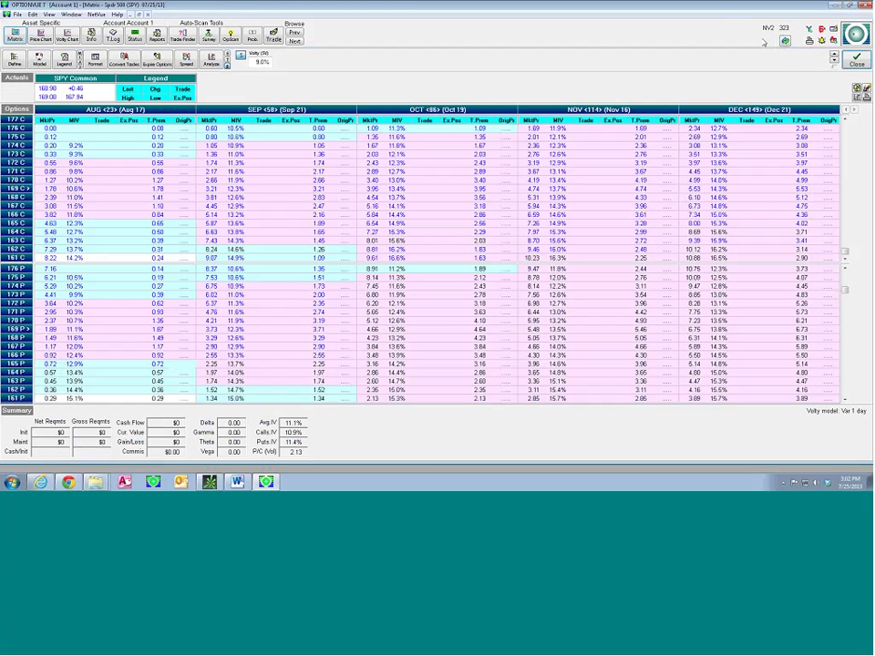
{"action": "left_click", "coordinate": [855, 60]}
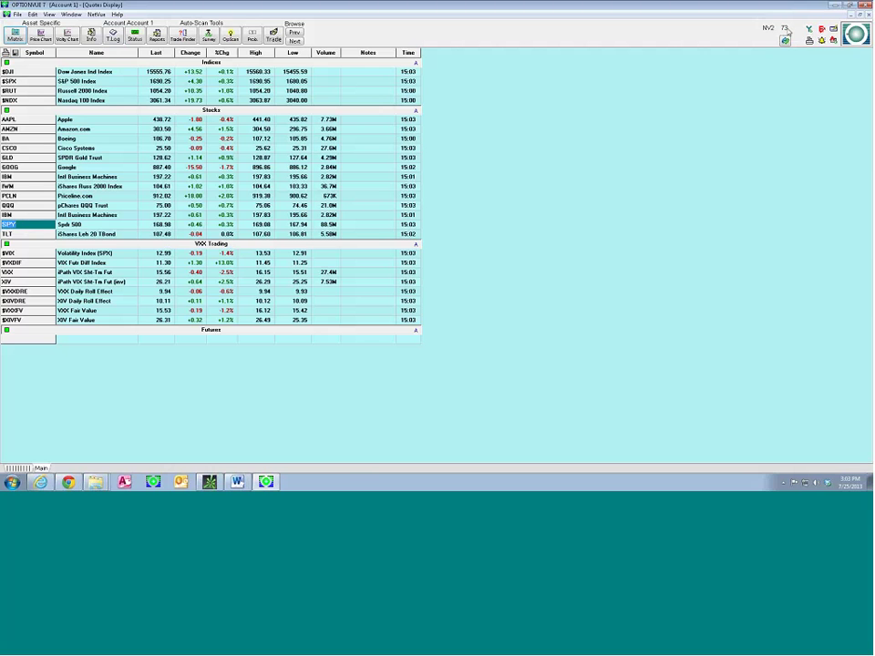
{"action": "left_click", "coordinate": [855, 38]}
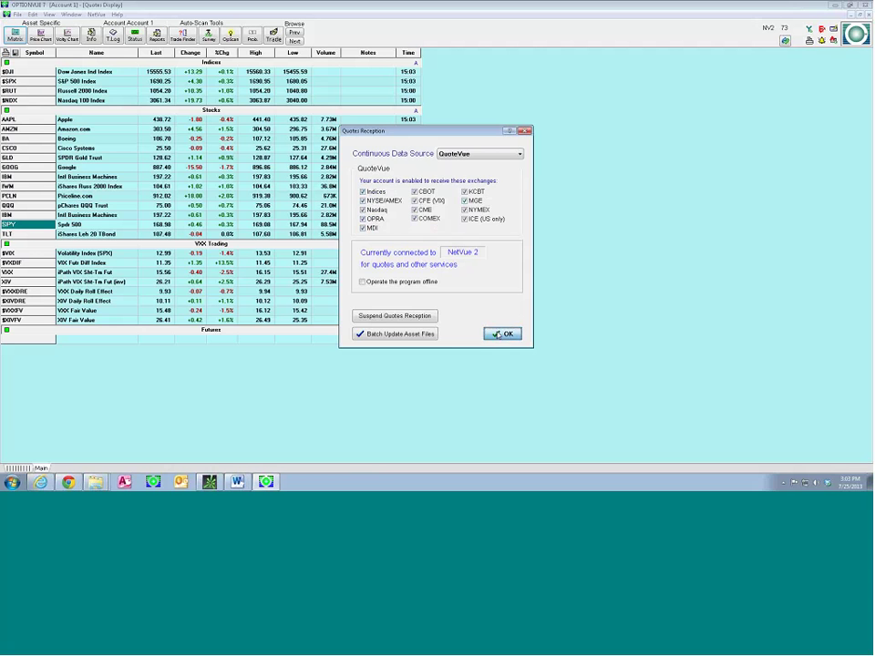
{"action": "left_click", "coordinate": [500, 335]}
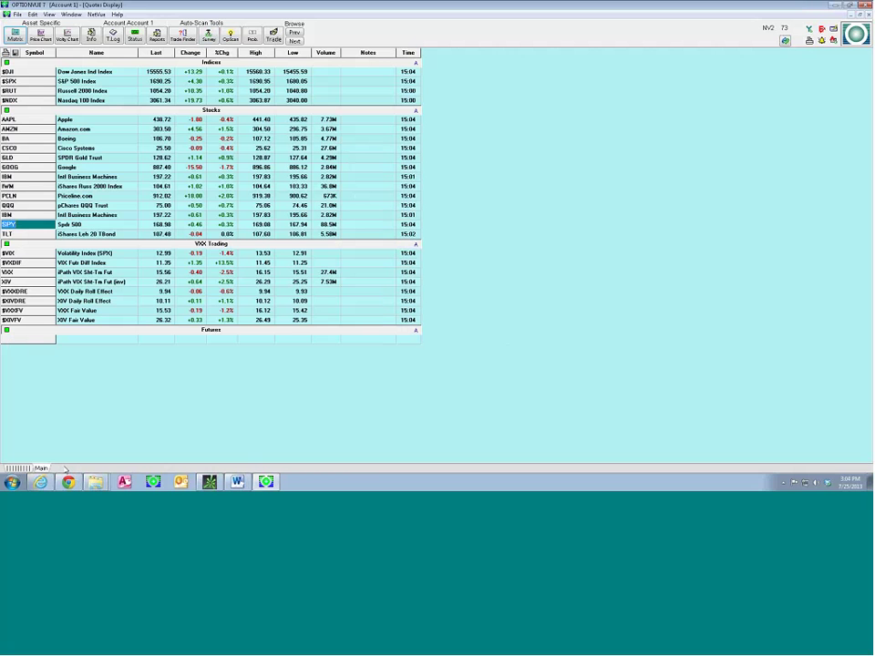
Add a quotes tab named Survey1 and enter the group header "High DVO Stocks" in its first row.
{"action": "right_click", "coordinate": [65, 469]}
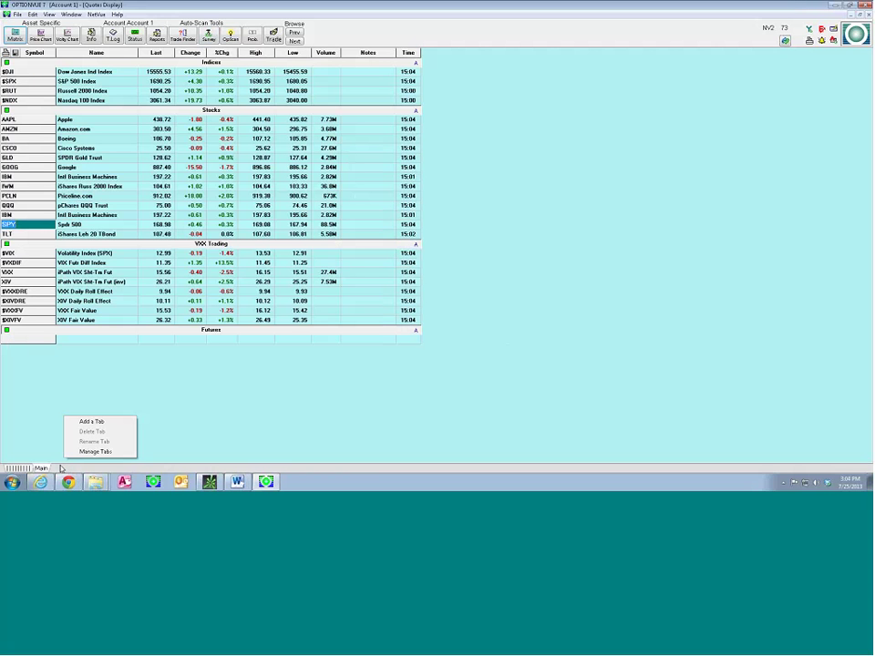
{"action": "left_click", "coordinate": [84, 421]}
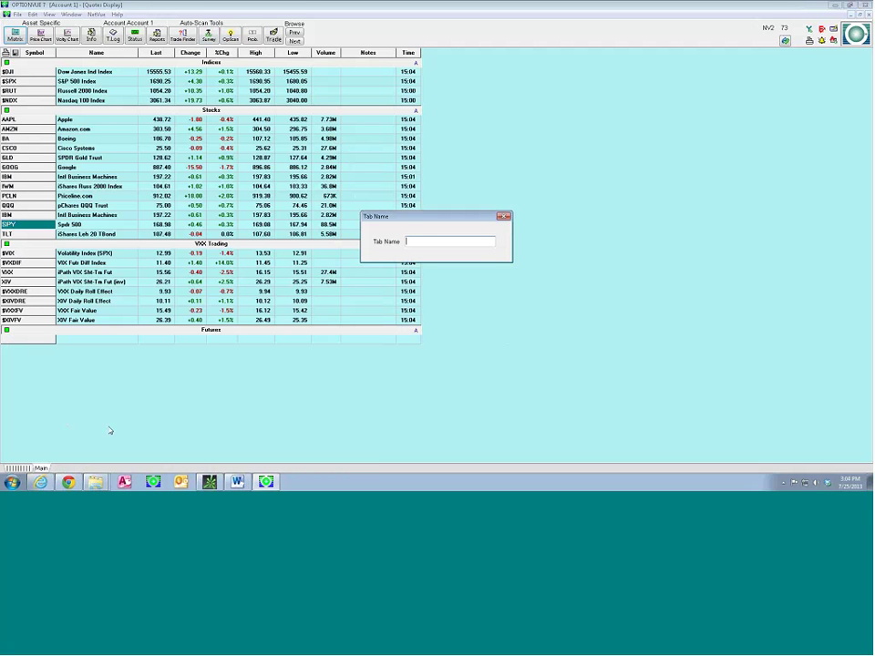
{"action": "type", "text": "Sun"}
{"action": "type", "text": "vey1"}
{"action": "key", "text": "Return"}
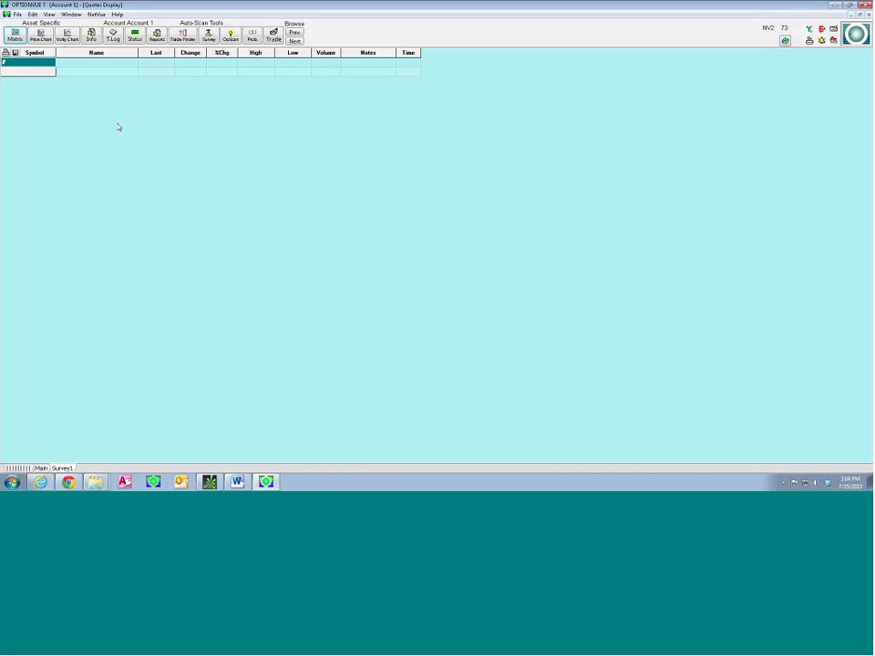
{"action": "type", "text": "$SP"}
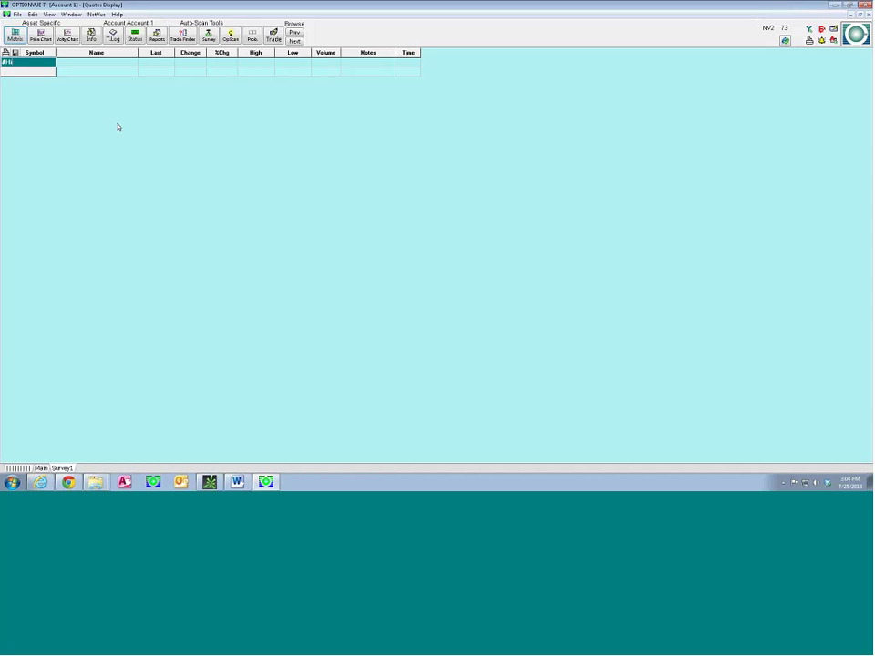
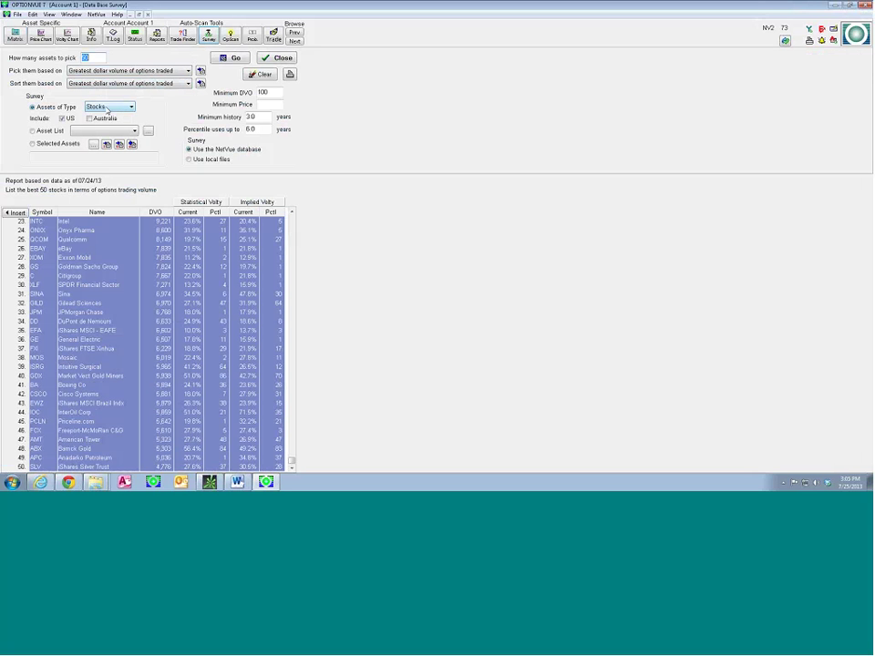
Run the database survey for the 50 US stocks with the greatest dollar volume of options traded.
{"action": "left_click", "coordinate": [107, 107]}
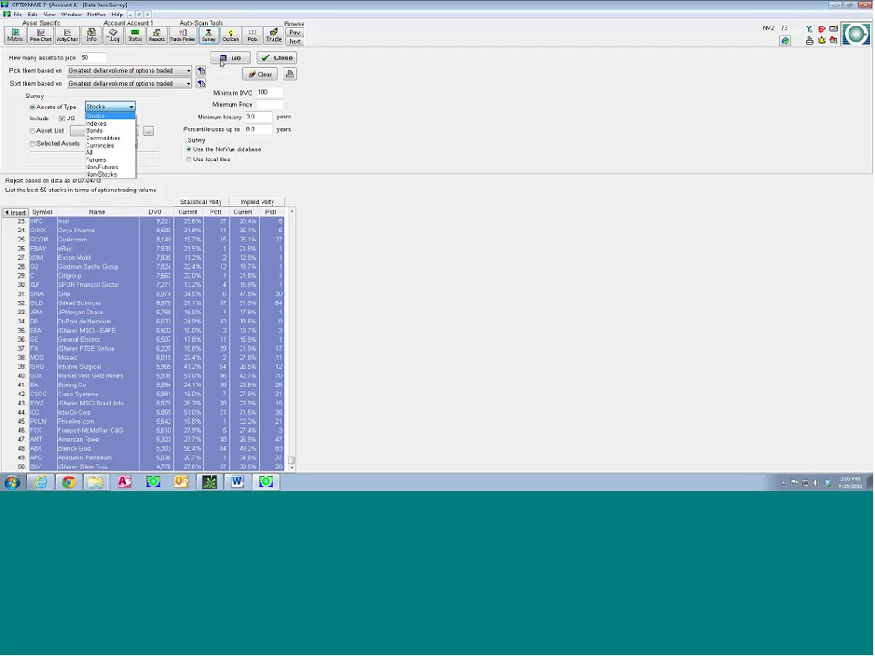
{"action": "left_click", "coordinate": [191, 58]}
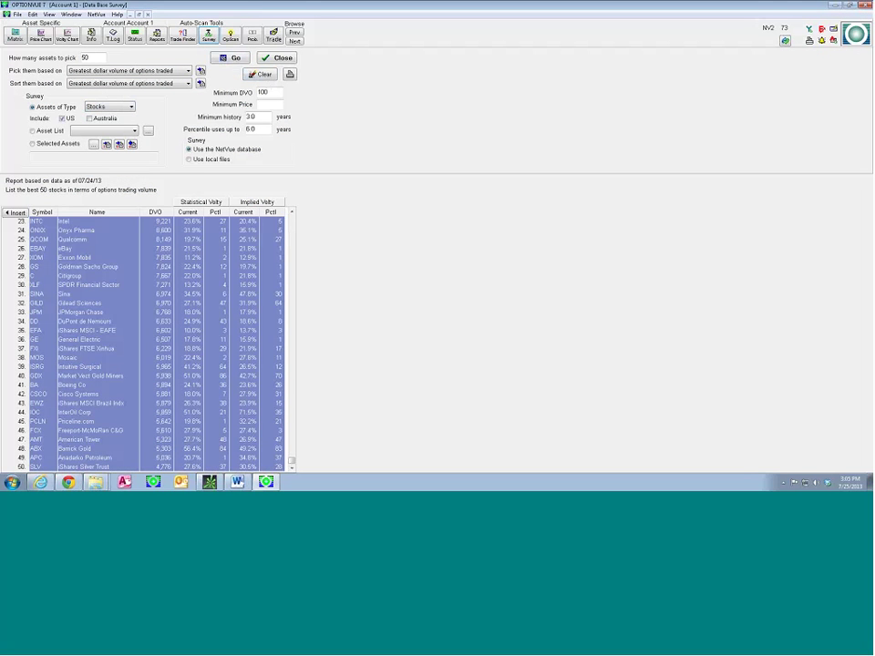
{"action": "left_click", "coordinate": [100, 231]}
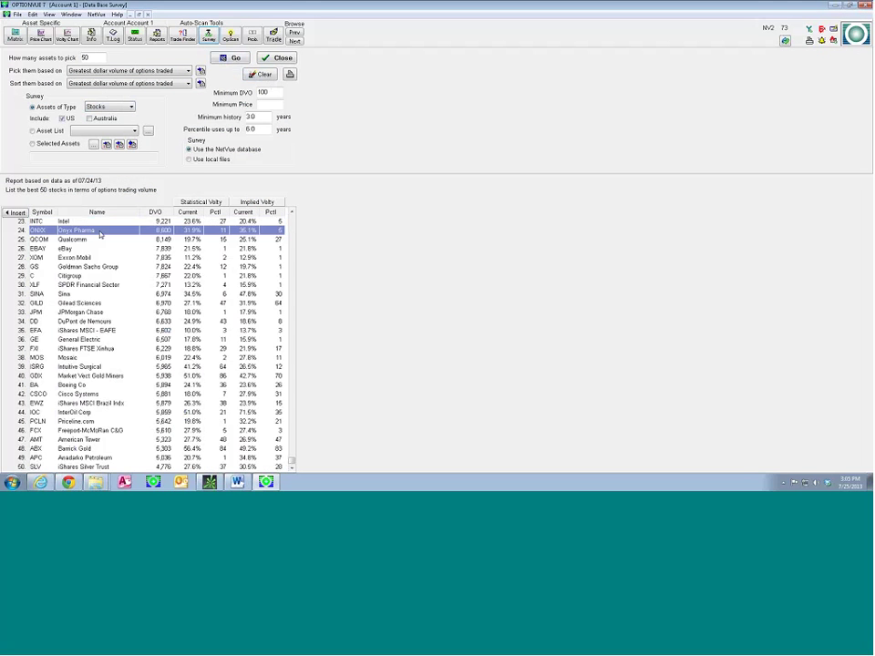
{"action": "left_click", "coordinate": [228, 59]}
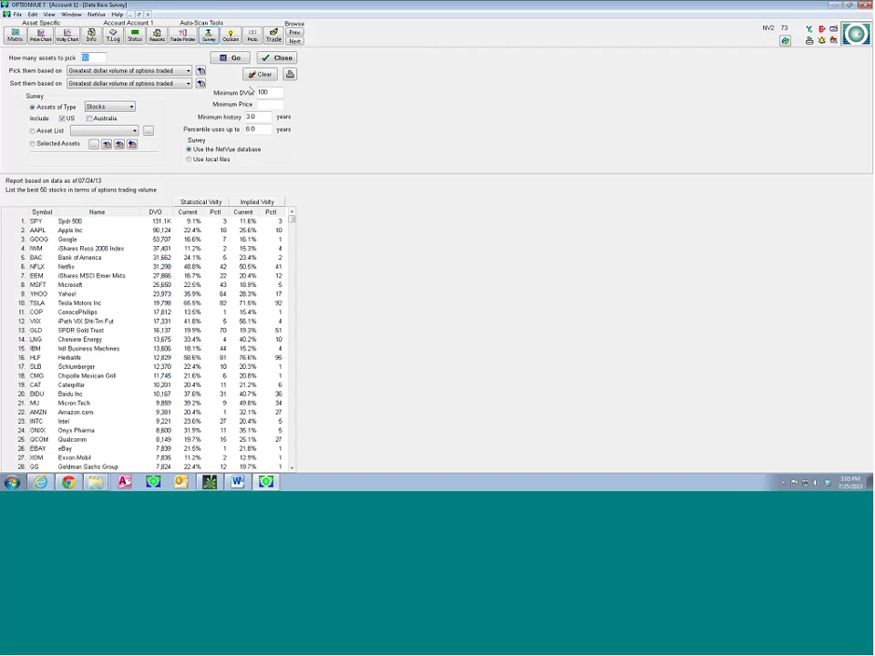
Examine the survey's minimum DVO and minimum price filters and look through the ranked stock results.
{"action": "left_click", "coordinate": [268, 93]}
{"action": "left_click_drag", "start_coordinate": [258, 93], "coordinate": [262, 93]}
{"action": "left_click", "coordinate": [269, 106]}
{"action": "left_click", "coordinate": [269, 92]}
{"action": "left_click", "coordinate": [265, 92]}
{"action": "scroll", "coordinate": [288, 310], "scroll_direction": "down", "scroll_amount": 2}
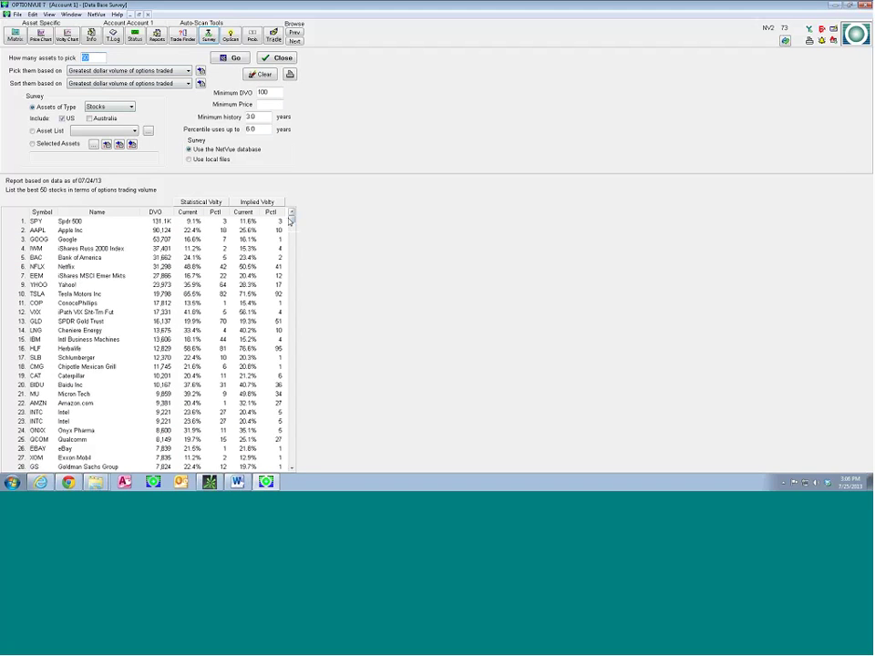
{"action": "scroll", "coordinate": [288, 309], "scroll_direction": "down", "scroll_amount": 6}
{"action": "scroll", "coordinate": [306, 316], "scroll_direction": "up", "scroll_amount": 8}
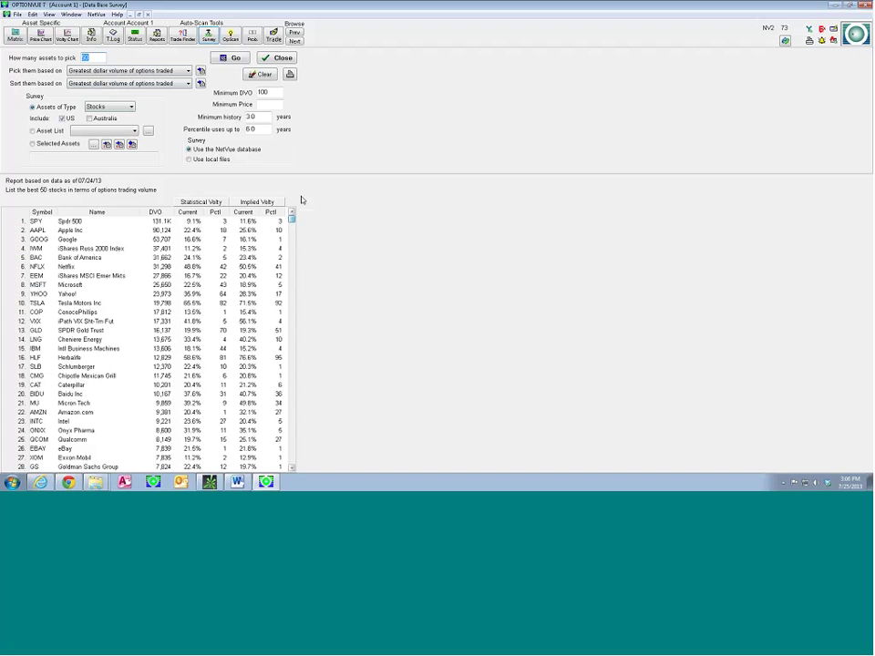
Insert all surveyed stocks, from SPY through SLV, into the Survey1 quotes page and return to the Quotes Display.
{"action": "left_click", "coordinate": [56, 222]}
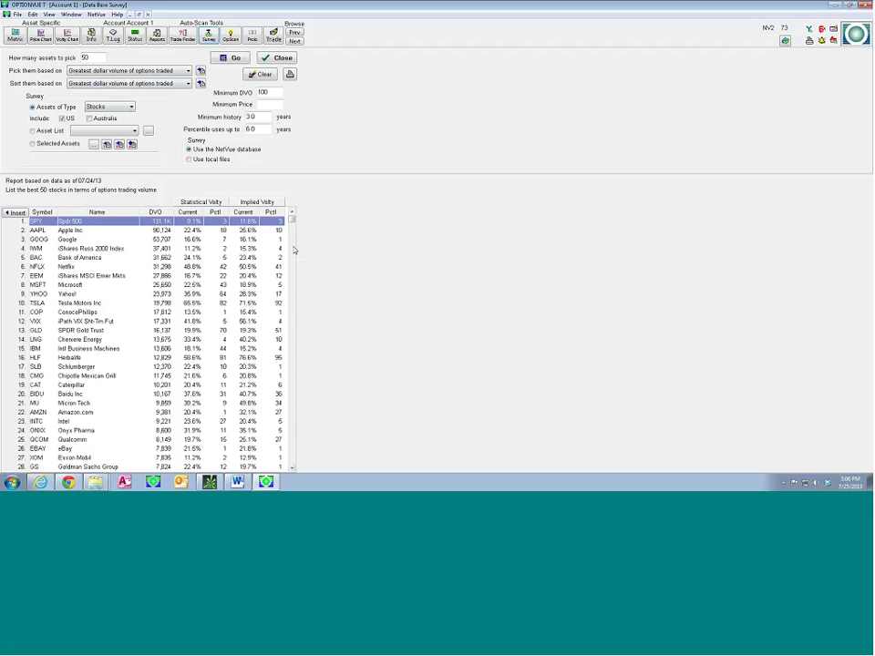
{"action": "left_click_drag", "start_coordinate": [292, 224], "coordinate": [293, 461]}
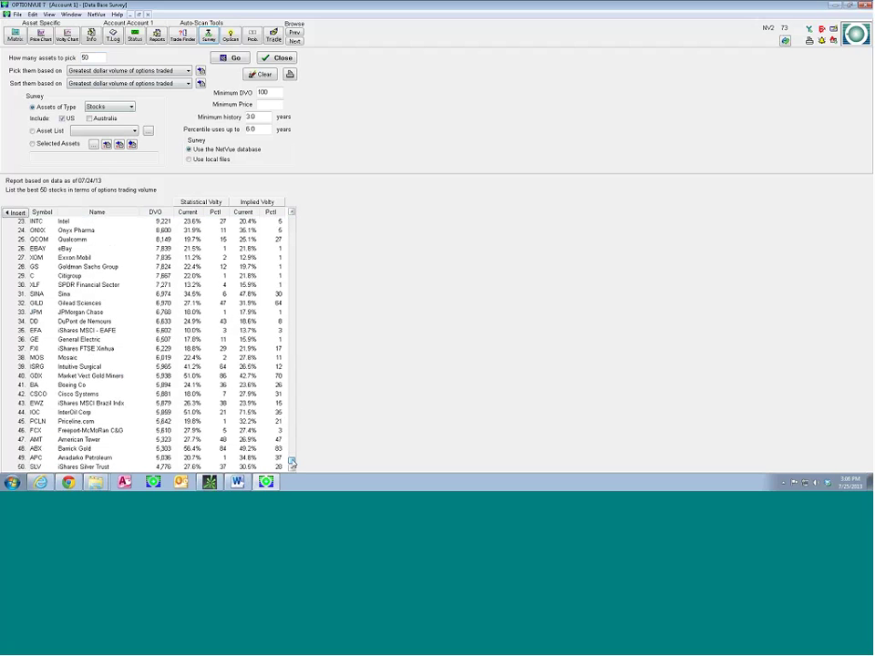
{"action": "left_click", "coordinate": [76, 468], "text": "shift"}
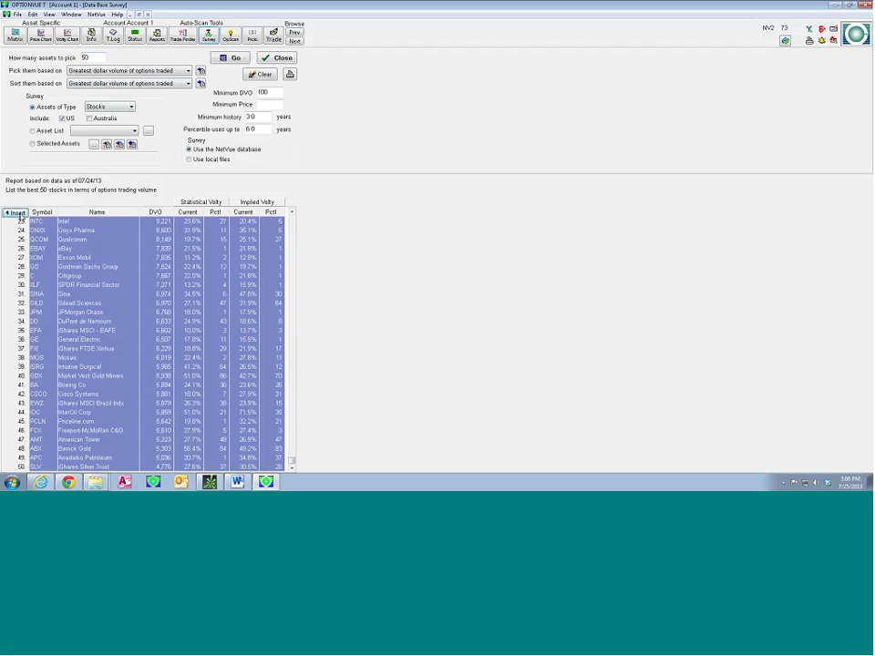
{"action": "left_click", "coordinate": [73, 257]}
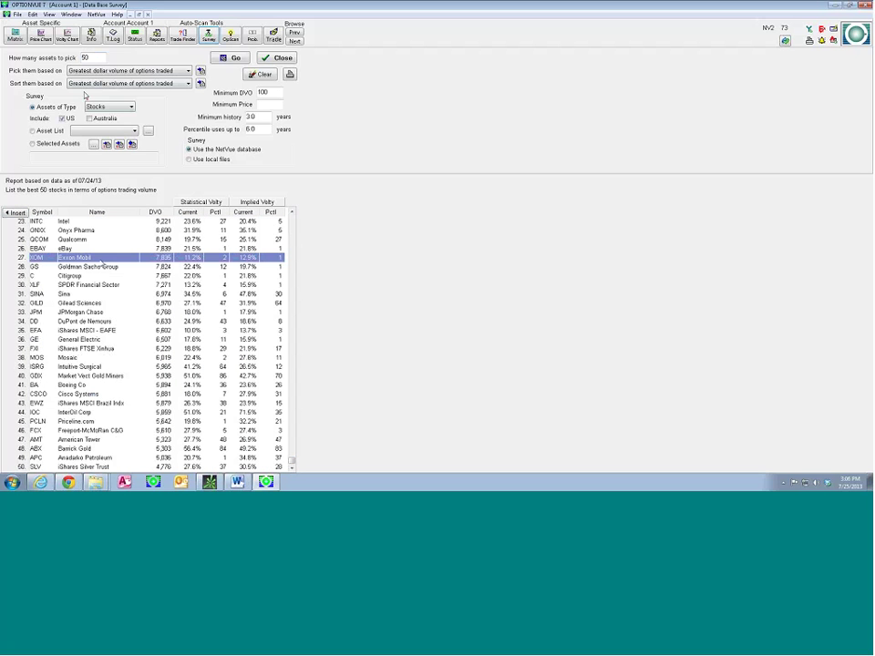
{"action": "left_click", "coordinate": [69, 16]}
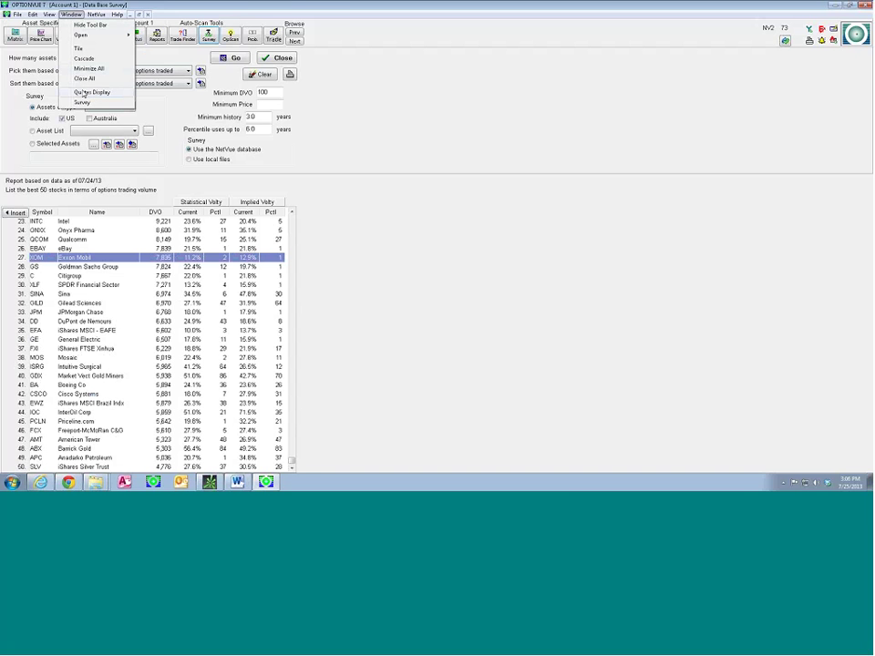
{"action": "left_click", "coordinate": [82, 93]}
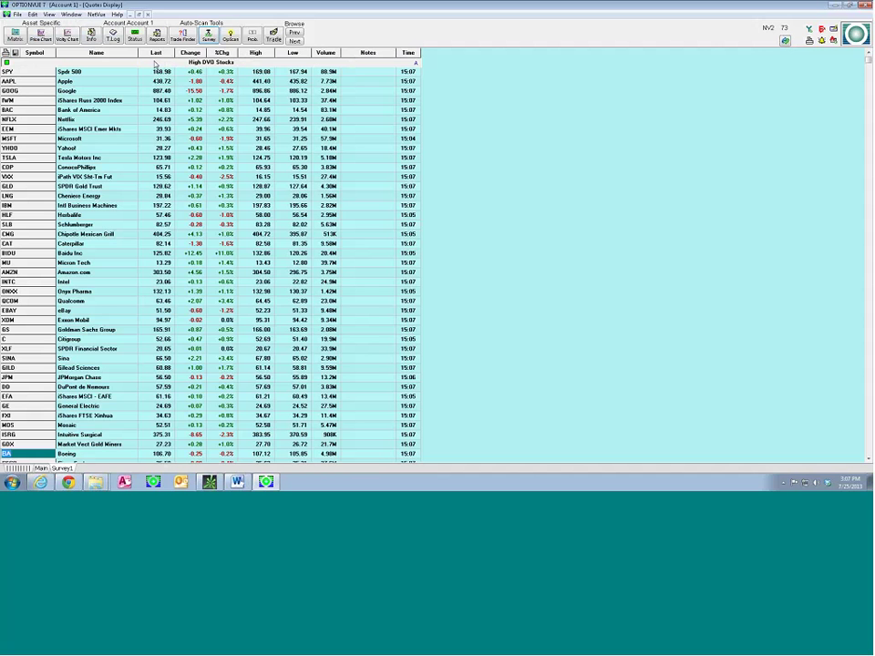
Sort the Survey1 stocks by last price and update the price chart files now for the symbols on that page.
{"action": "left_click", "coordinate": [156, 53]}
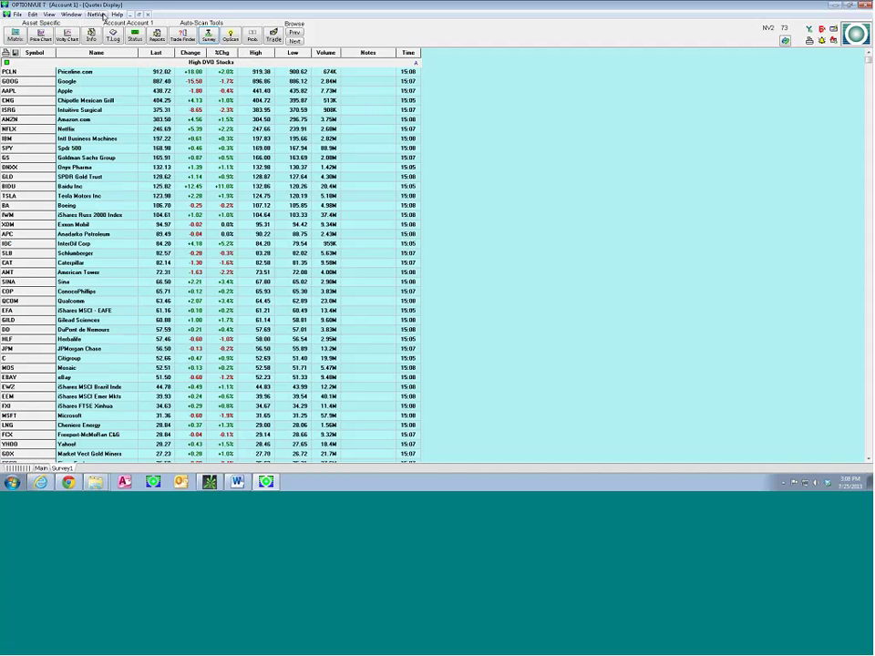
{"action": "left_click", "coordinate": [103, 16]}
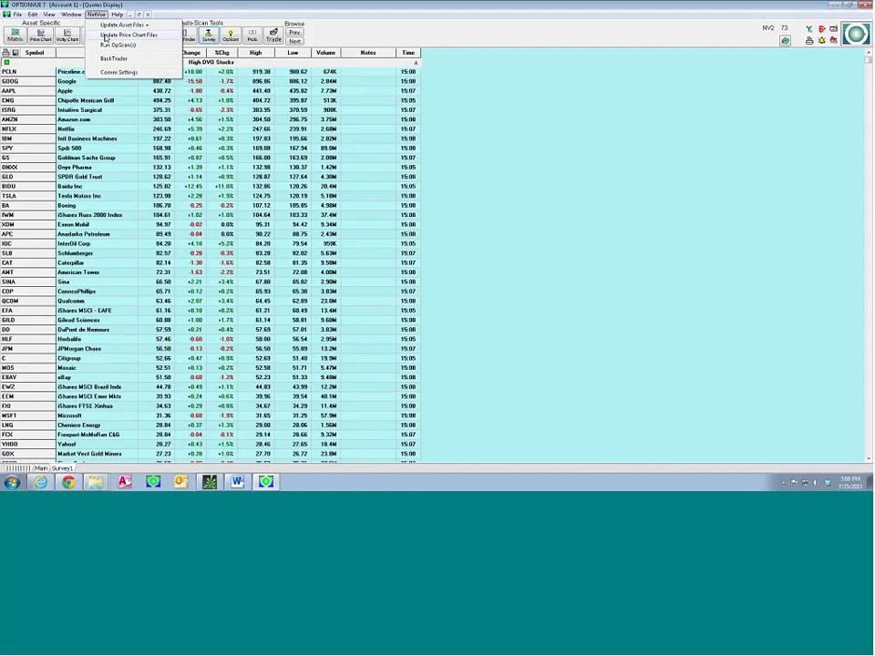
{"action": "left_click", "coordinate": [106, 36]}
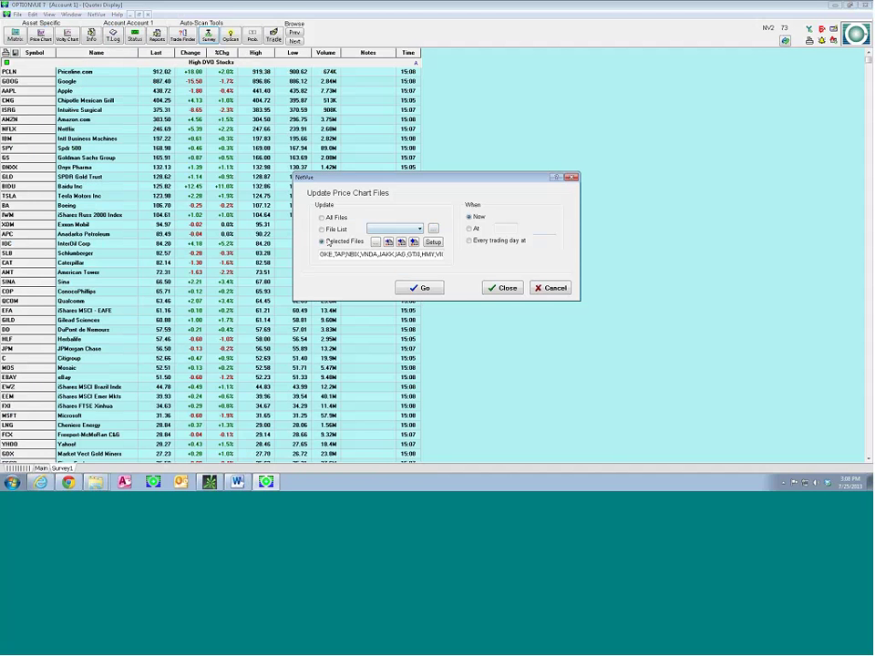
{"action": "left_click", "coordinate": [401, 242]}
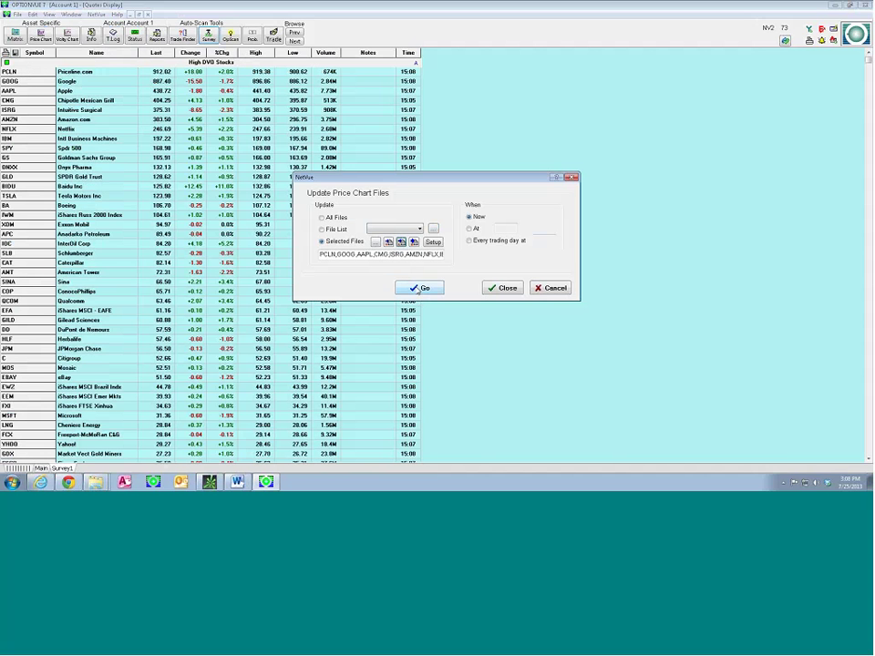
{"action": "left_click", "coordinate": [420, 288]}
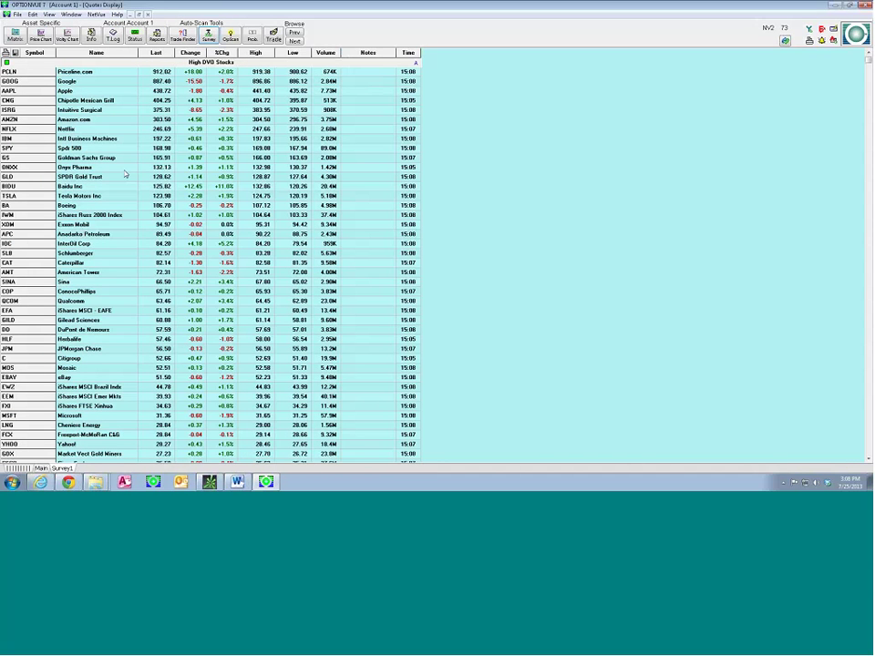
View the PCLN price chart, browse to the GOOG and MU charts, and close the chart window.
{"action": "left_click", "coordinate": [25, 74]}
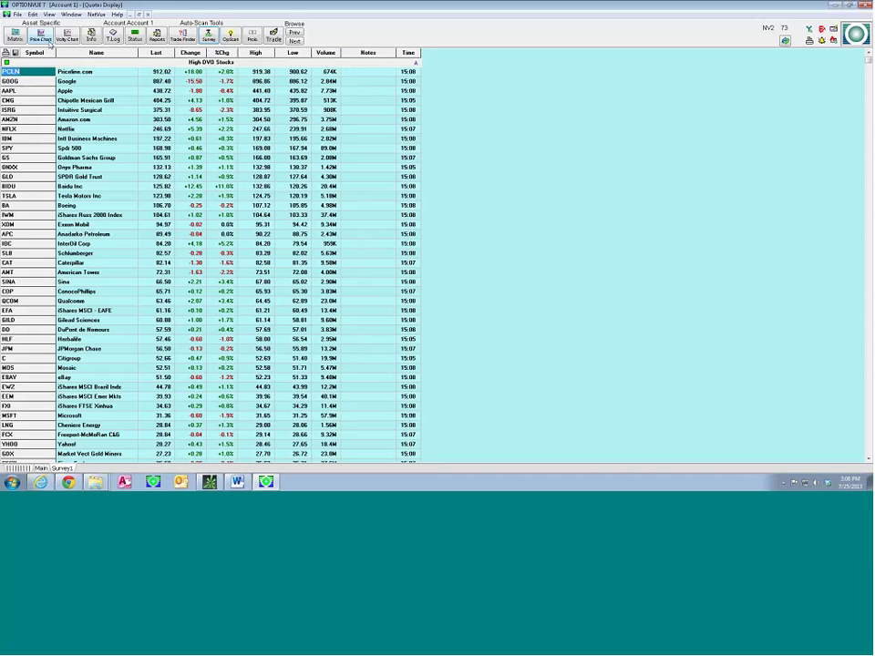
{"action": "left_click", "coordinate": [39, 32]}
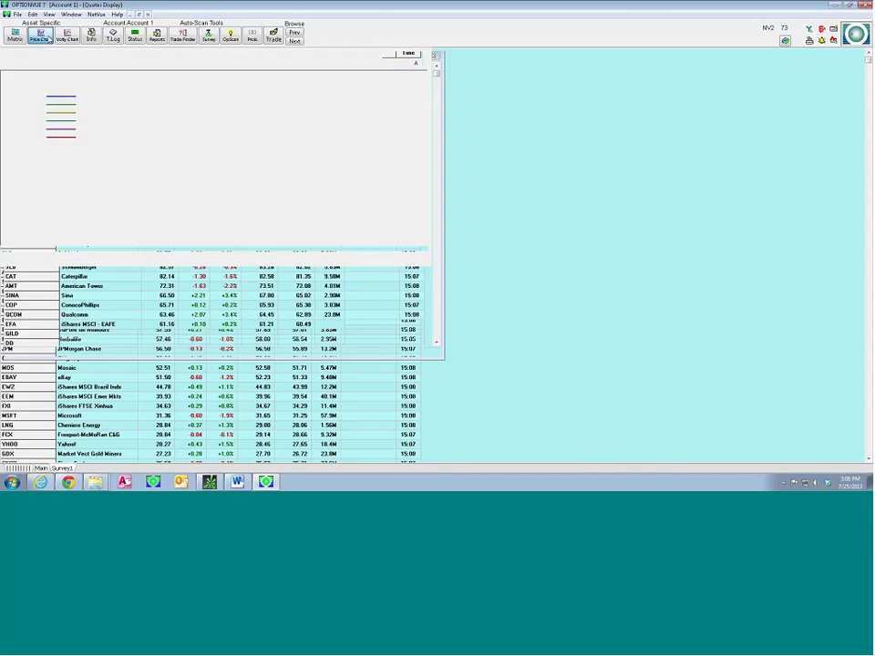
{"action": "left_click", "coordinate": [295, 41]}
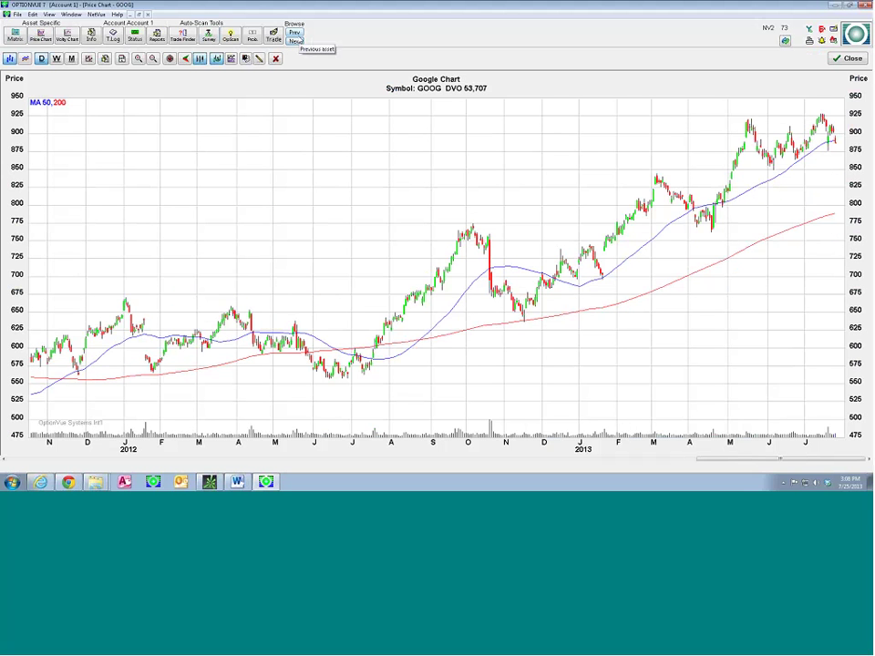
{"action": "left_click", "coordinate": [296, 34]}
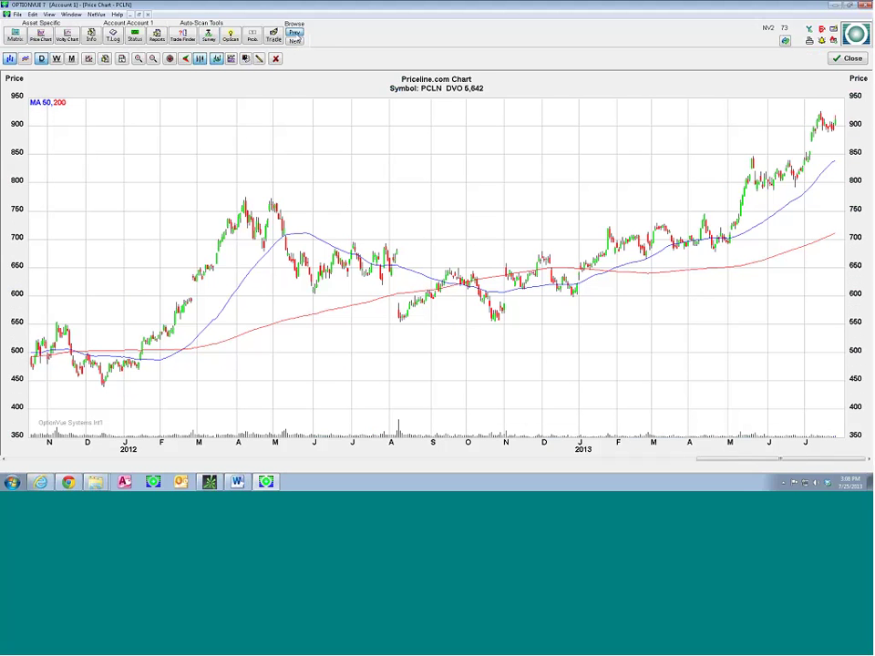
{"action": "left_click", "coordinate": [295, 33]}
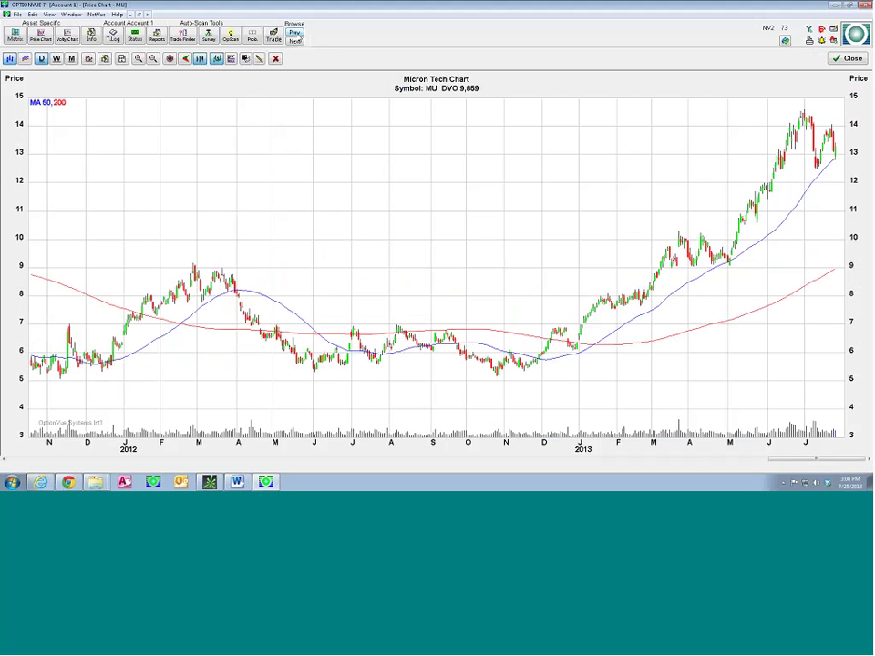
{"action": "left_click", "coordinate": [842, 59]}
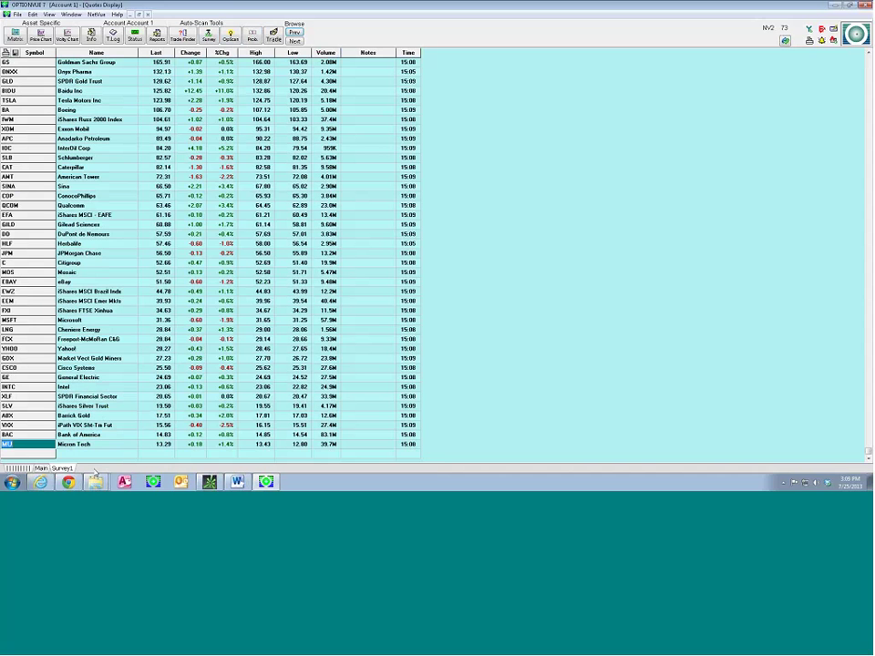
Add a new quotes page named OpScan1 to the Quotes Display.
{"action": "right_click", "coordinate": [95, 473]}
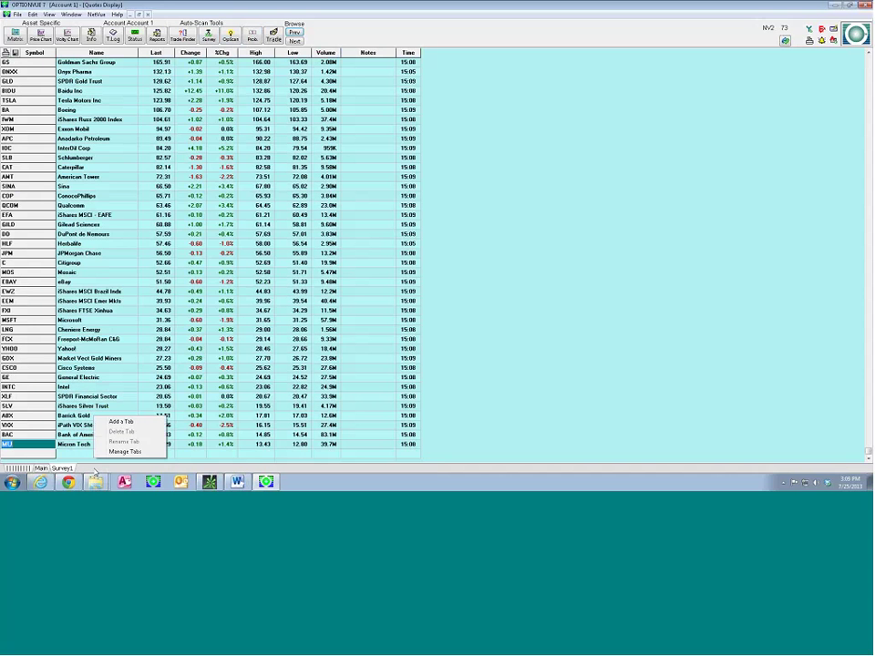
{"action": "left_click", "coordinate": [110, 422]}
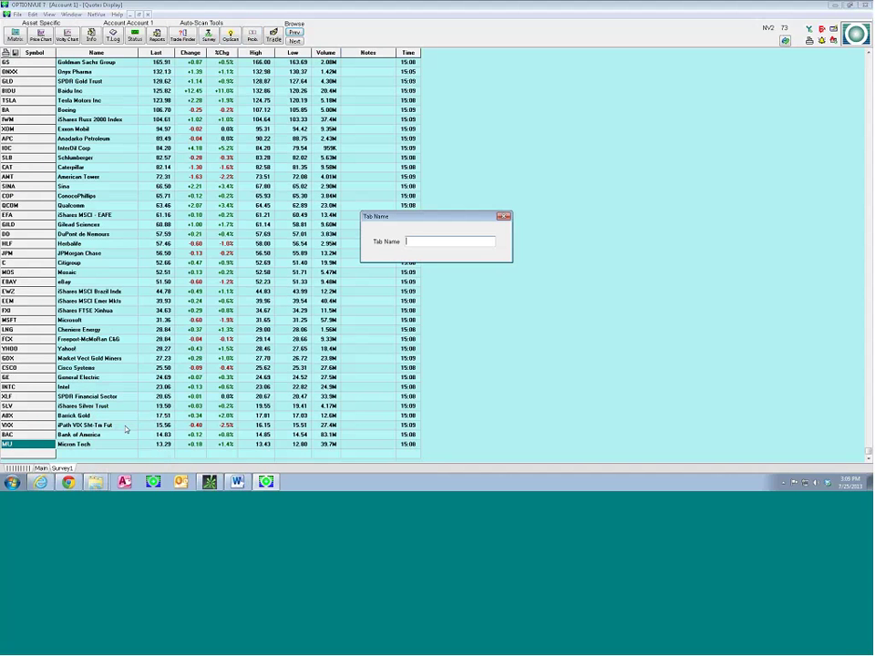
{"action": "type", "text": "OpScan1"}
{"action": "key", "text": "Return"}
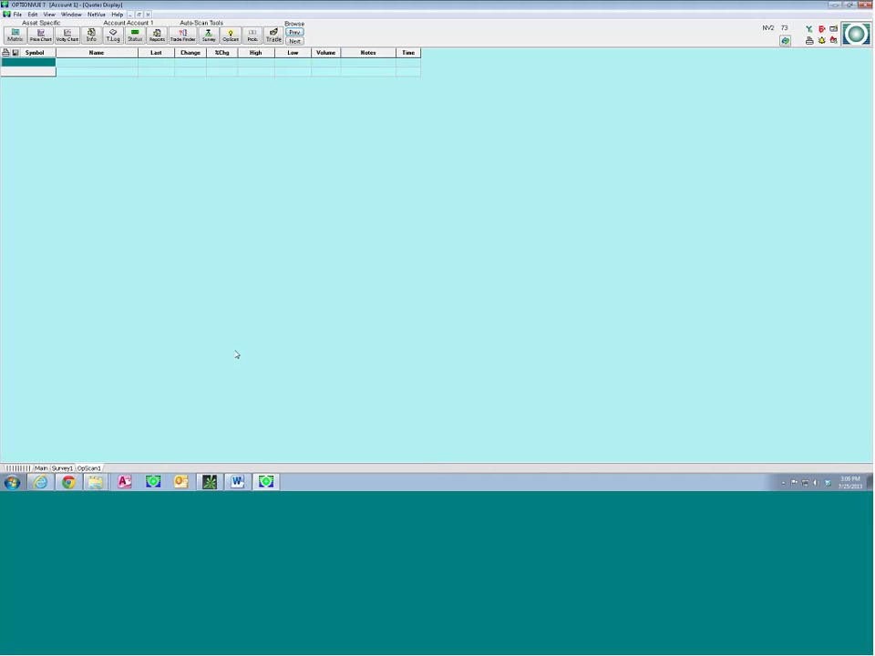
Enter the heading "High IV Stocks" in the first row of the OpScan1 page.
{"action": "type", "text": "A"}
{"action": "type", "text": "A"}
{"action": "type", "text": "gh"}
{"action": "type", "text": " IV"}
{"action": "type", "text": " S"}
{"action": "type", "text": "tocks"}
{"action": "key", "text": "Return"}
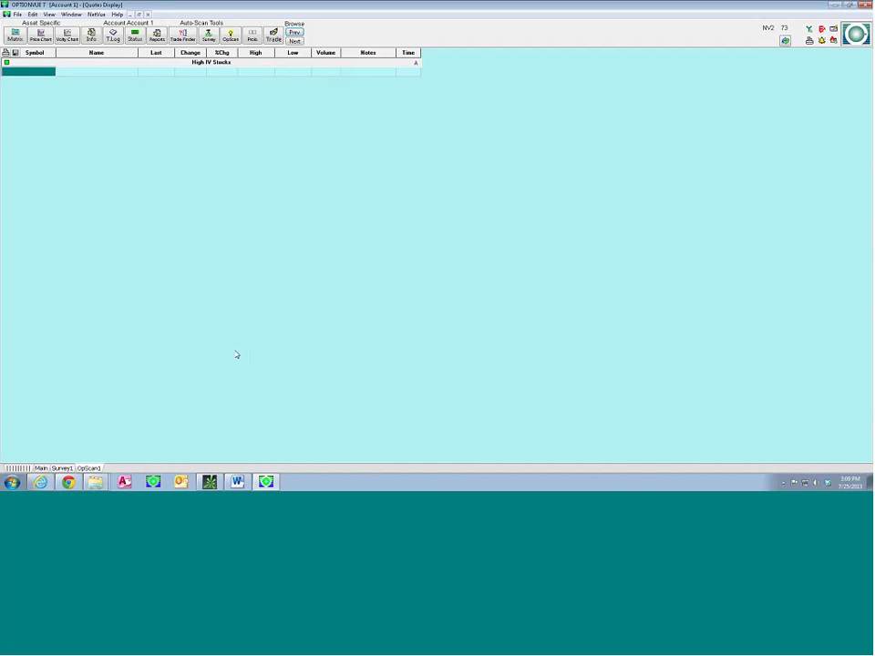
Open the OpScan formulas list, review the definition of the checked custom scan, and return to the list.
{"action": "left_click", "coordinate": [229, 37]}
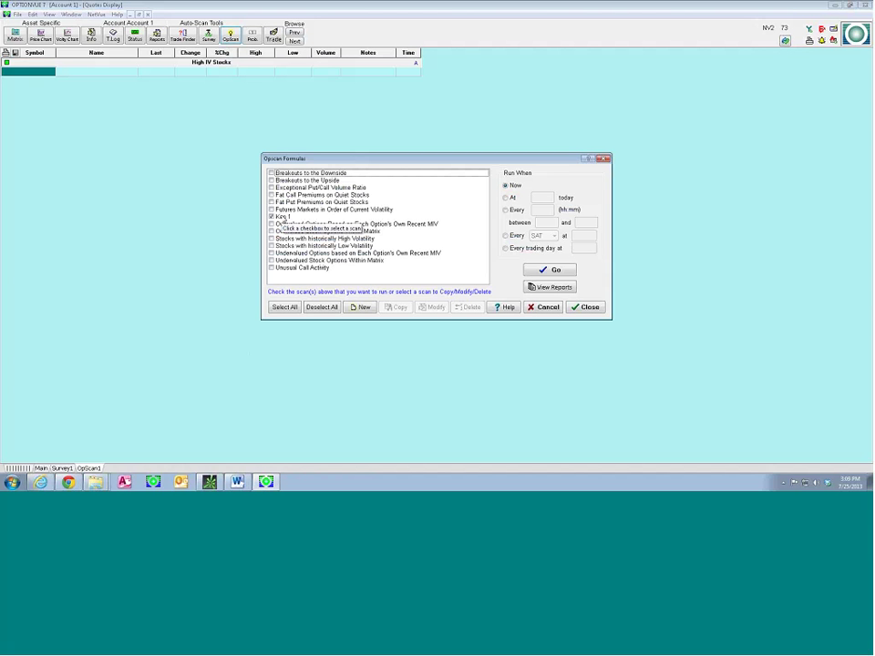
{"action": "left_click_drag", "start_coordinate": [301, 157], "coordinate": [263, 153]}
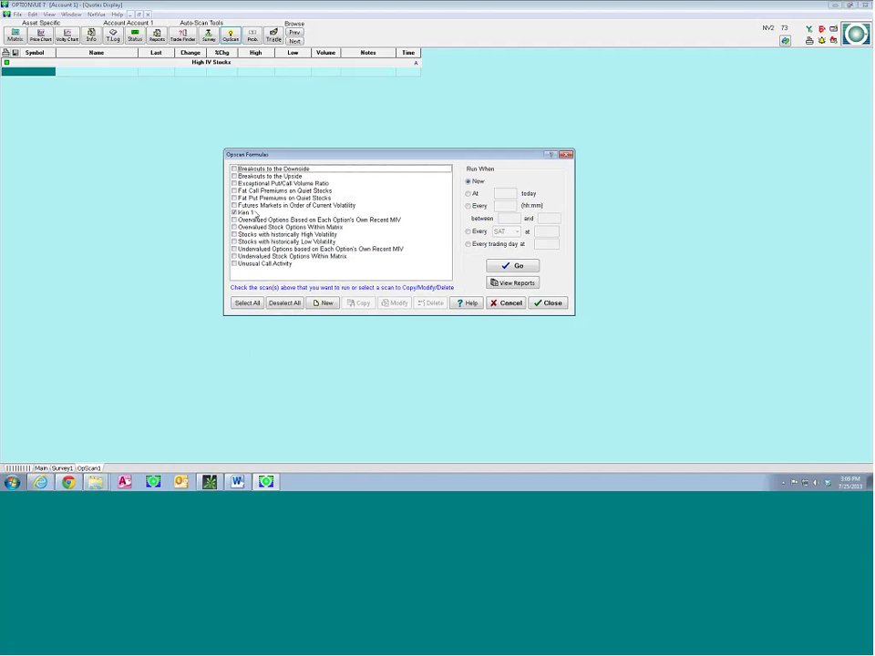
{"action": "left_click", "coordinate": [255, 212]}
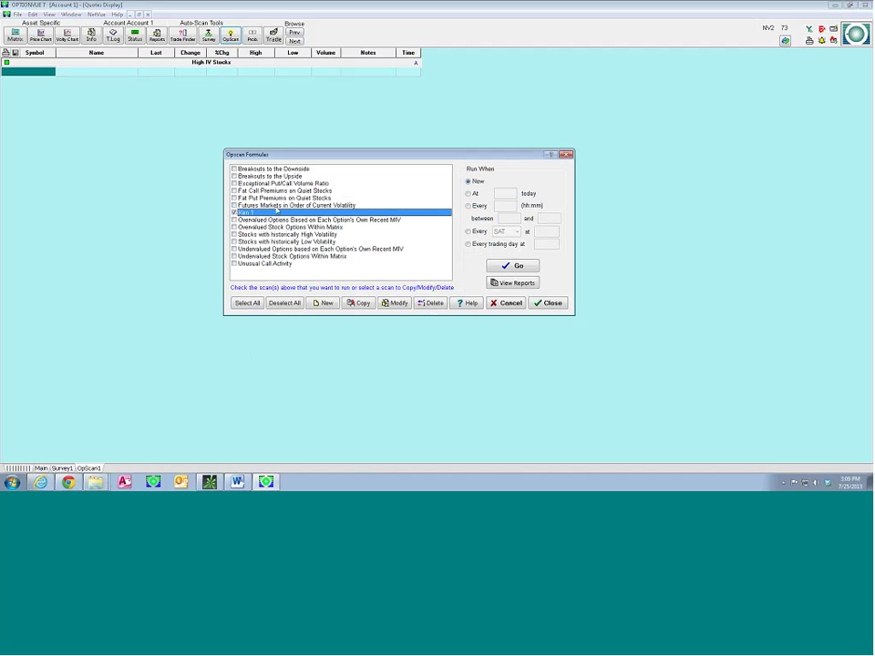
{"action": "left_click", "coordinate": [383, 304]}
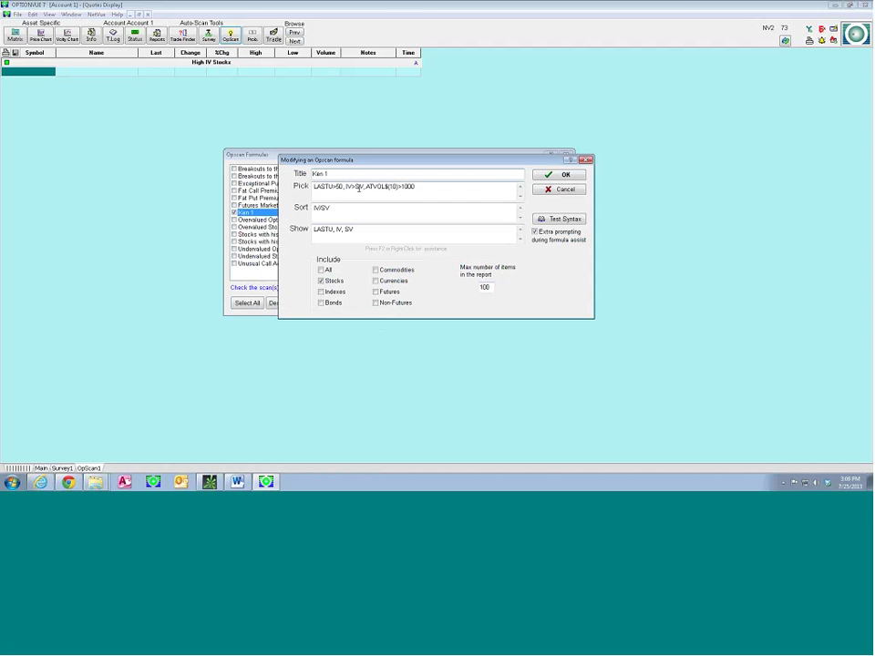
{"action": "left_click", "coordinate": [537, 177]}
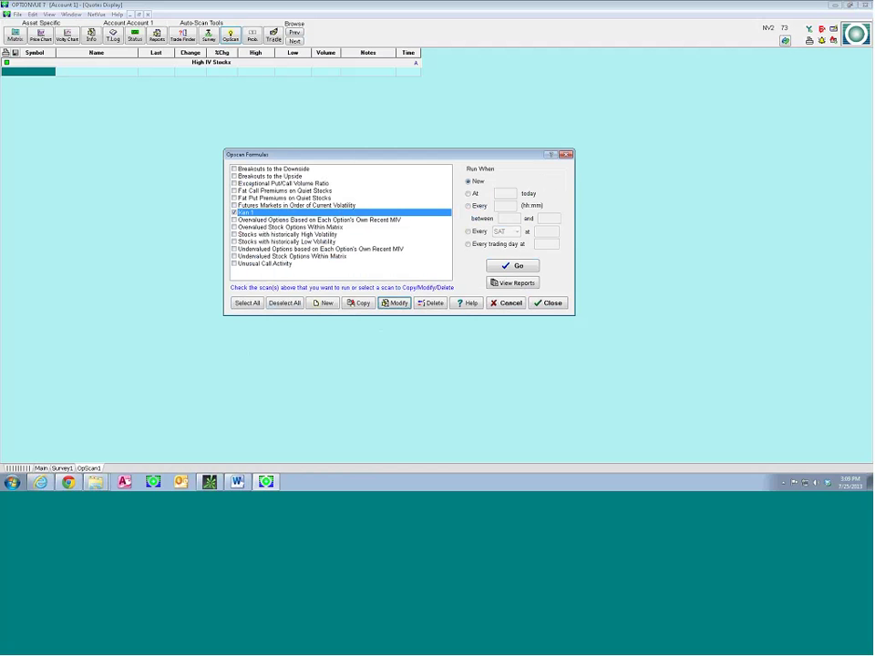
View the blank form for making a new OpScan formula and leave it without entering anything.
{"action": "left_click", "coordinate": [323, 303]}
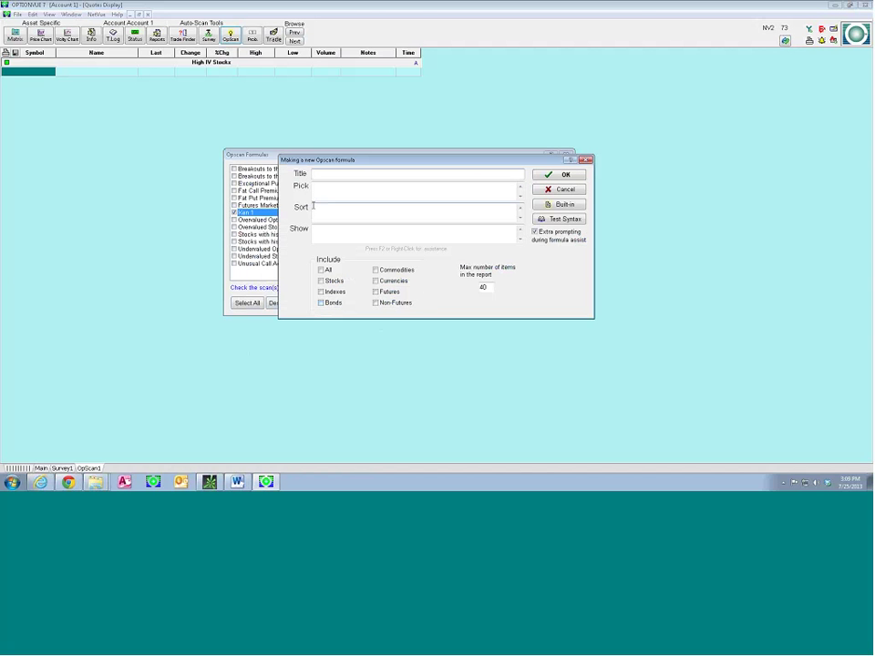
{"action": "left_click", "coordinate": [421, 192]}
{"action": "left_click", "coordinate": [547, 175]}
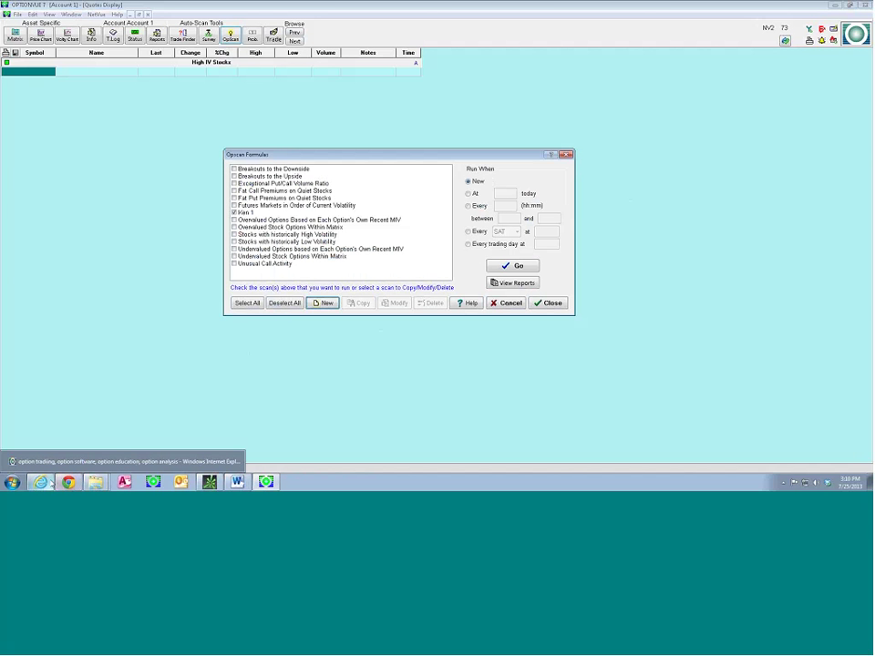
Switch to Chrome, examine the underlying-specific and option-specific OpScan parameter tables in the User's Guide, and return to OptionVue.
{"action": "left_click", "coordinate": [69, 482]}
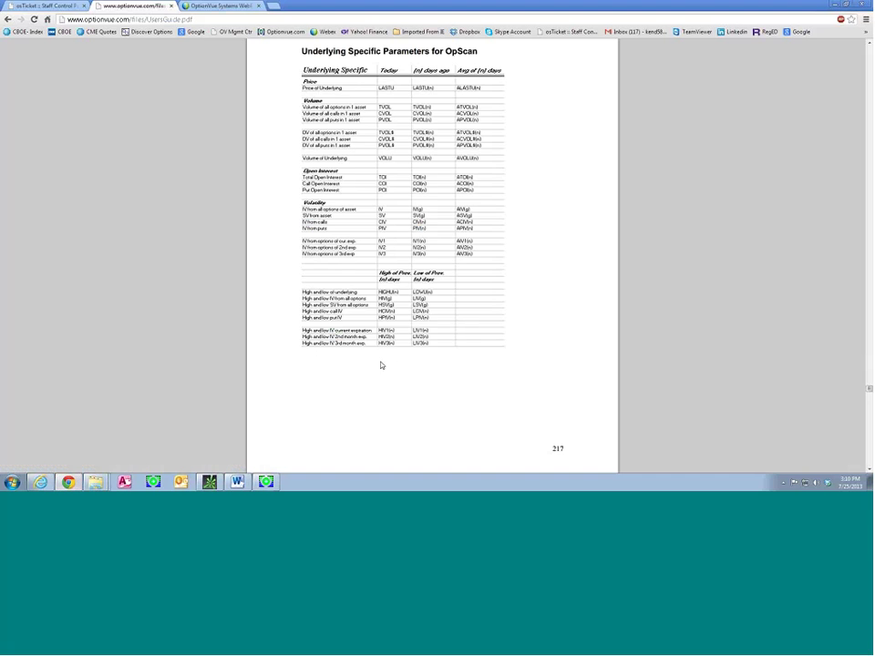
{"action": "scroll", "coordinate": [381, 365], "scroll_direction": "up", "scroll_amount": 1}
{"action": "scroll", "coordinate": [377, 362], "scroll_direction": "up", "scroll_amount": 1}
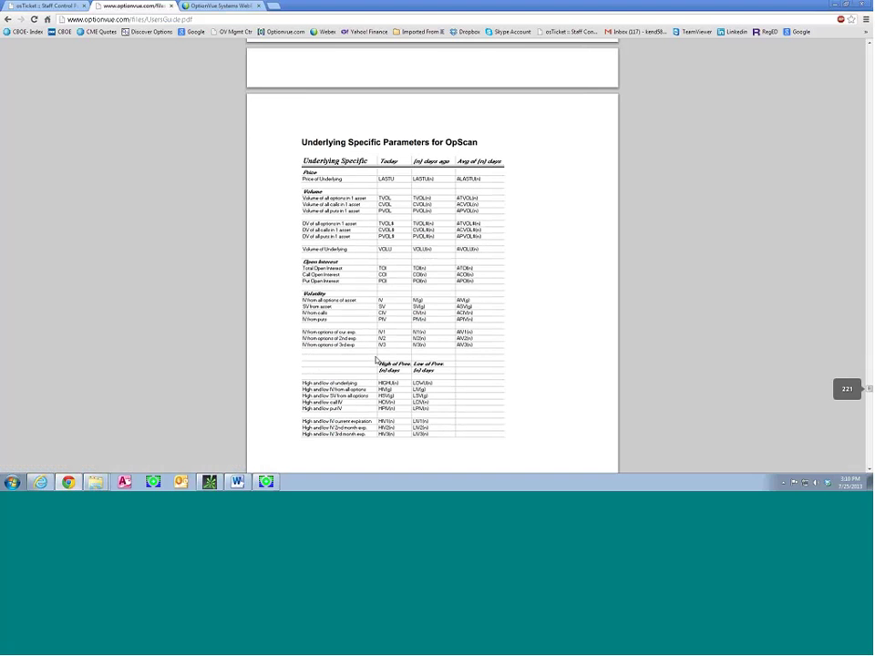
{"action": "scroll", "coordinate": [375, 361], "scroll_direction": "down", "scroll_amount": 1}
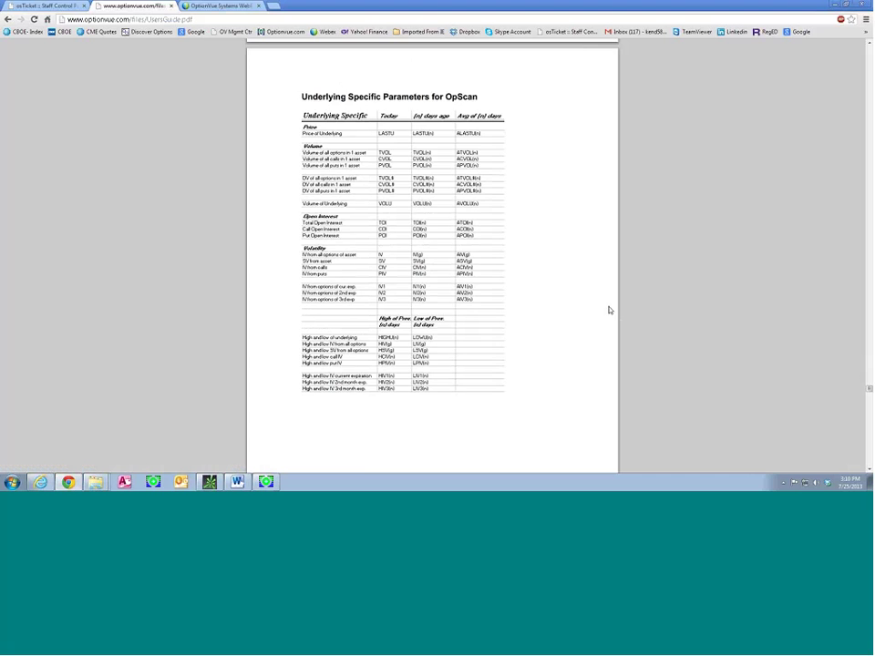
{"action": "scroll", "coordinate": [597, 307], "scroll_direction": "up", "scroll_amount": 1}
{"action": "scroll", "coordinate": [595, 306], "scroll_direction": "up", "scroll_amount": 1}
{"action": "scroll", "coordinate": [595, 307], "scroll_direction": "down", "scroll_amount": 1}
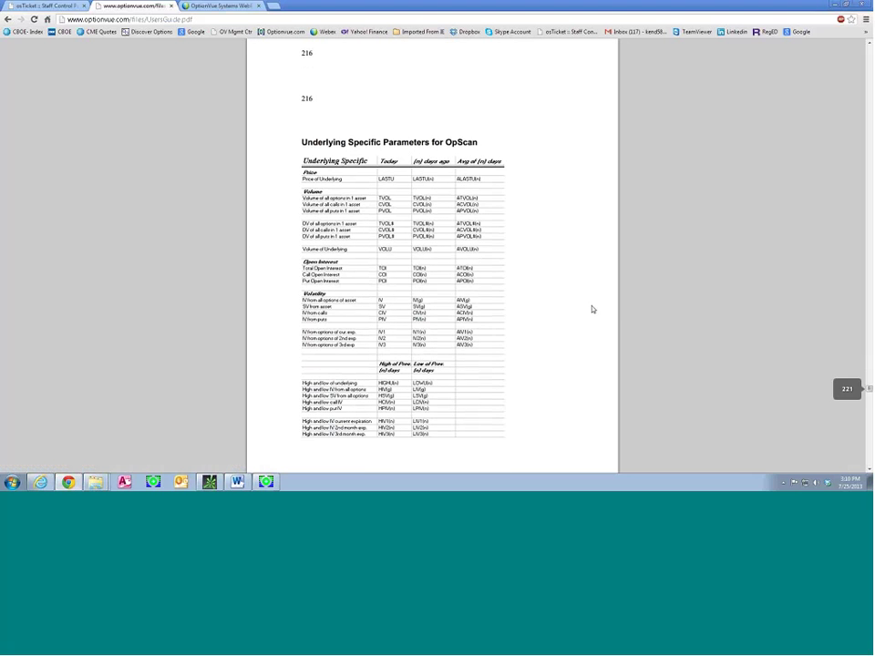
{"action": "scroll", "coordinate": [591, 309], "scroll_direction": "down", "scroll_amount": 1}
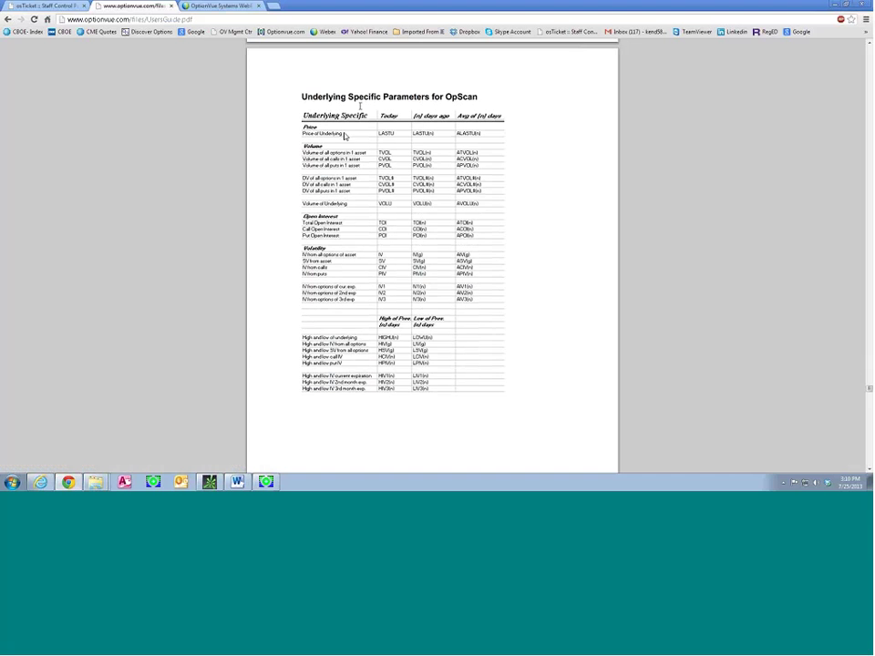
{"action": "scroll", "coordinate": [411, 103], "scroll_direction": "down", "scroll_amount": 10}
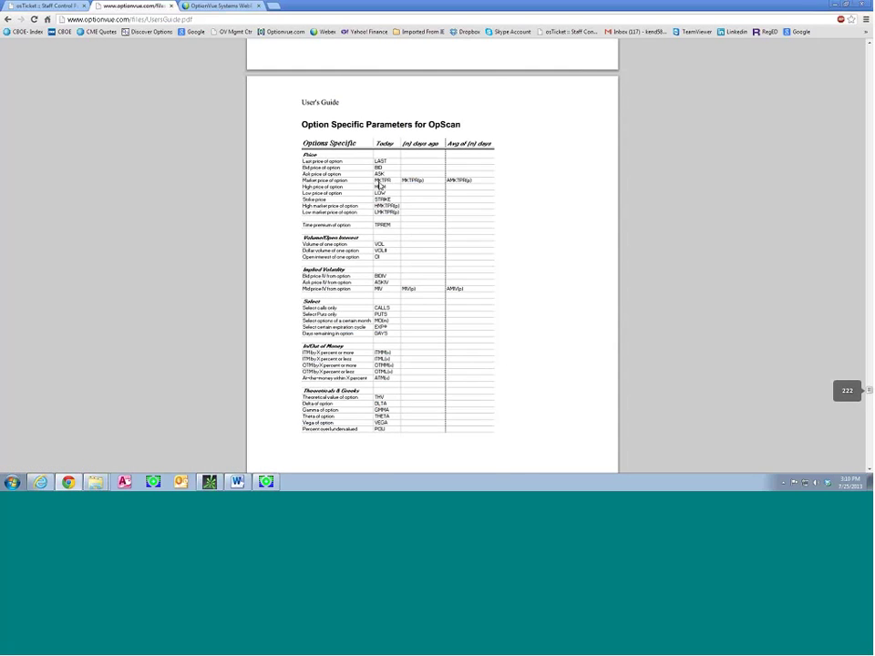
{"action": "scroll", "coordinate": [379, 184], "scroll_direction": "up", "scroll_amount": 5}
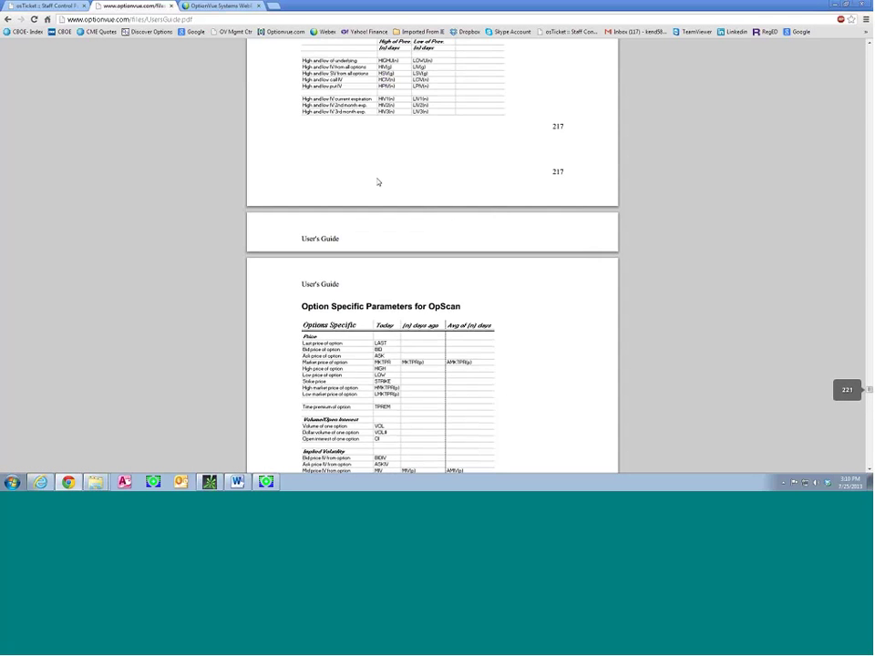
{"action": "scroll", "coordinate": [375, 176], "scroll_direction": "up", "scroll_amount": 4}
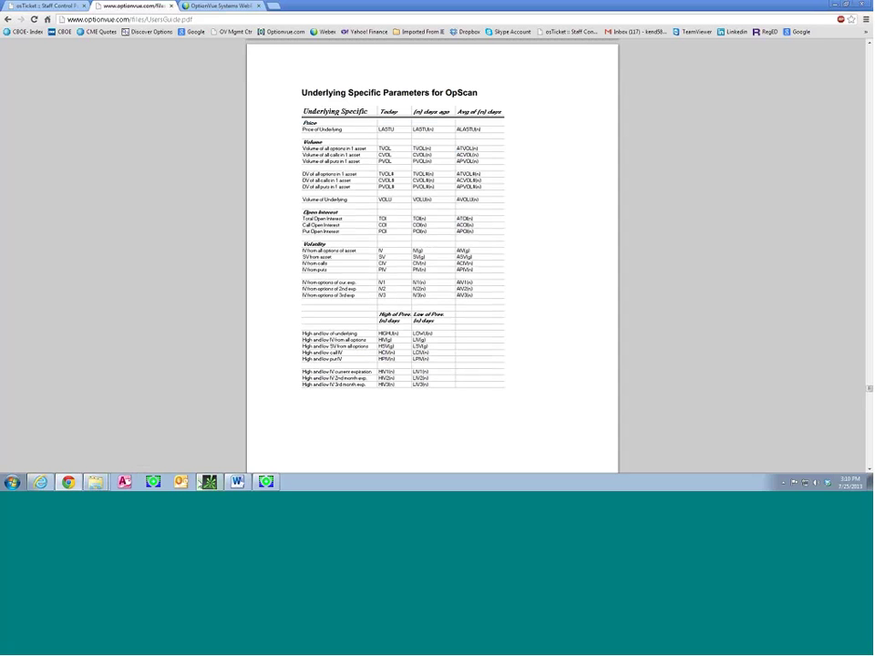
{"action": "left_click", "coordinate": [266, 481]}
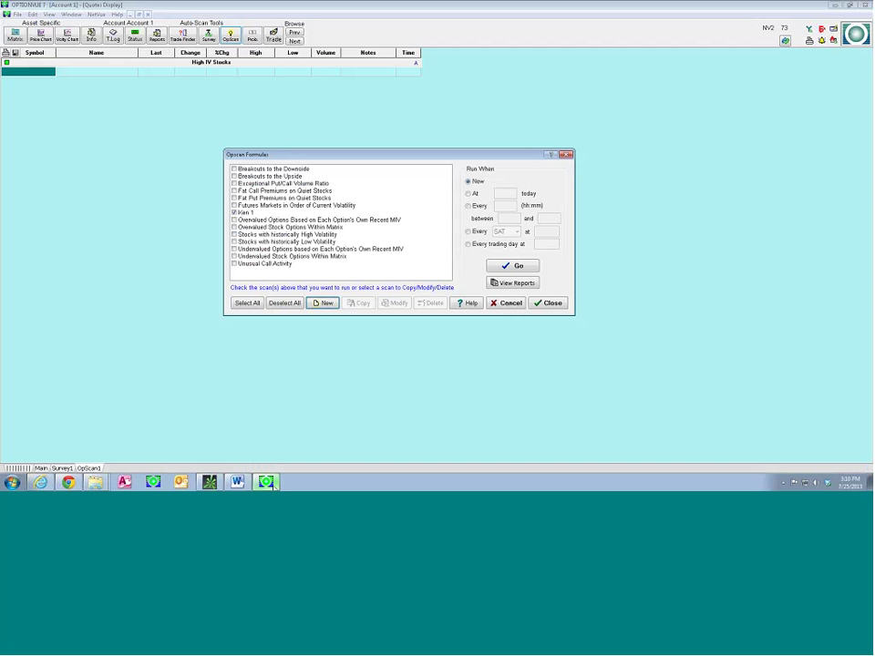
Reopen the checked custom scan's formula and examine its Pick conditions for underlying price, volatility and option dollar volume.
{"action": "left_click", "coordinate": [251, 213]}
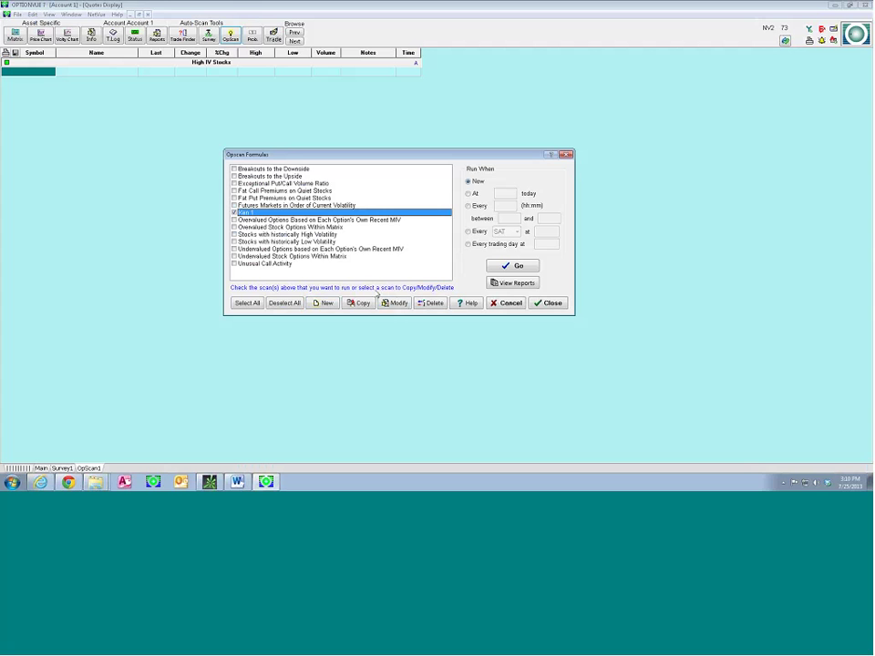
{"action": "left_click", "coordinate": [398, 302]}
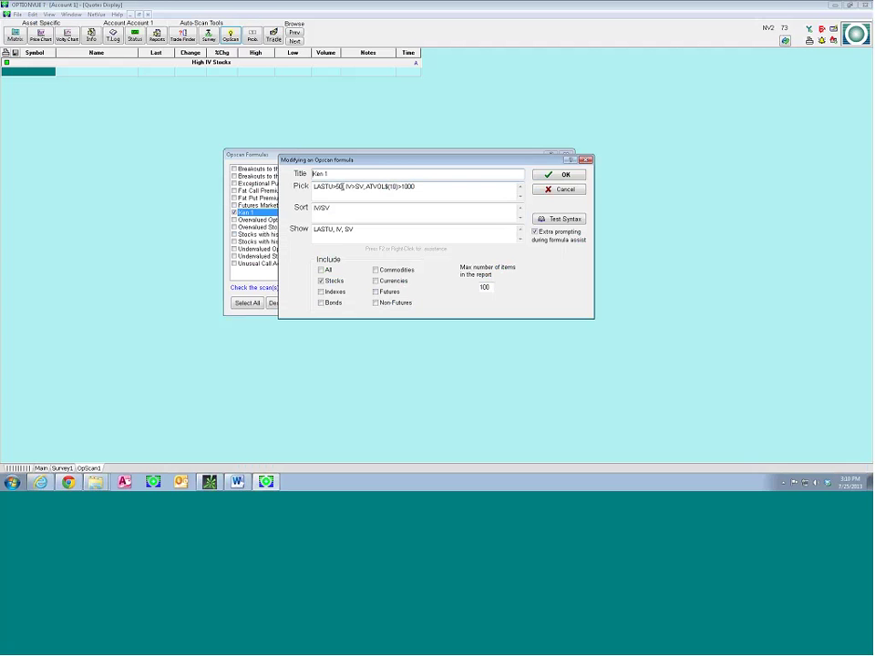
{"action": "mouse_move", "coordinate": [335, 186]}
{"action": "left_mouse_down"}
{"action": "mouse_move", "coordinate": [318, 186]}
{"action": "mouse_move", "coordinate": [340, 186]}
{"action": "left_mouse_up"}
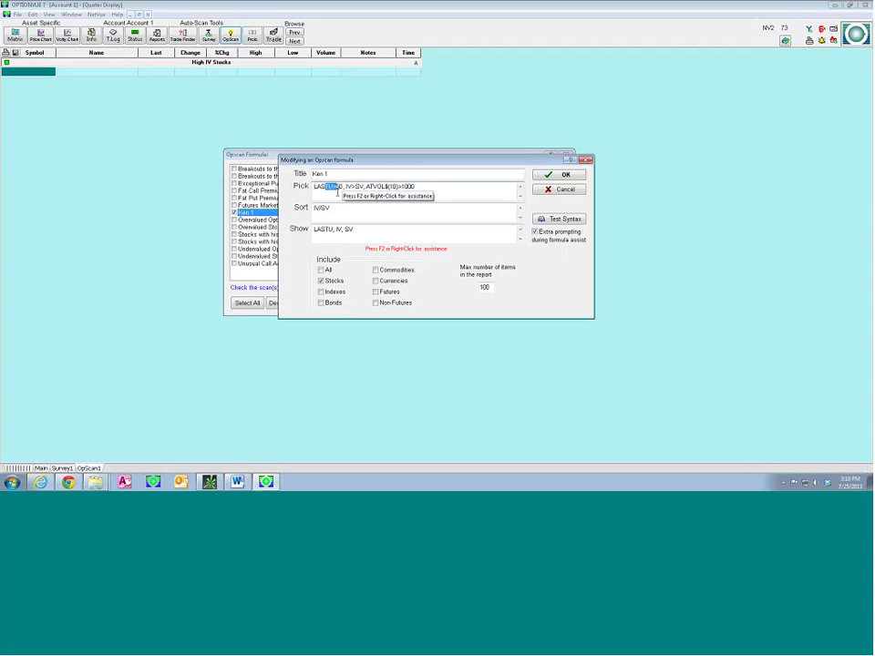
{"action": "left_click", "coordinate": [336, 192]}
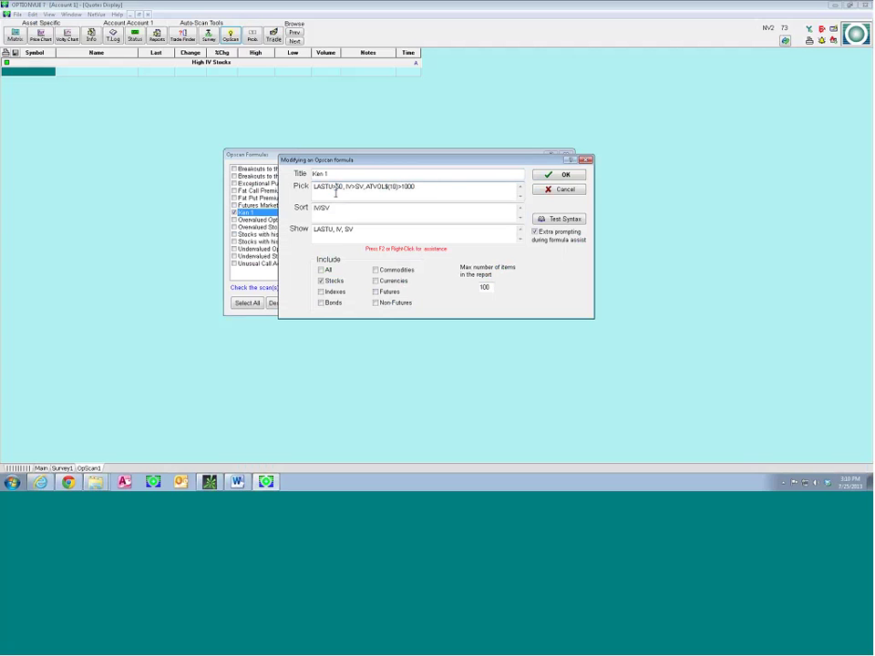
{"action": "double_click", "coordinate": [336, 186]}
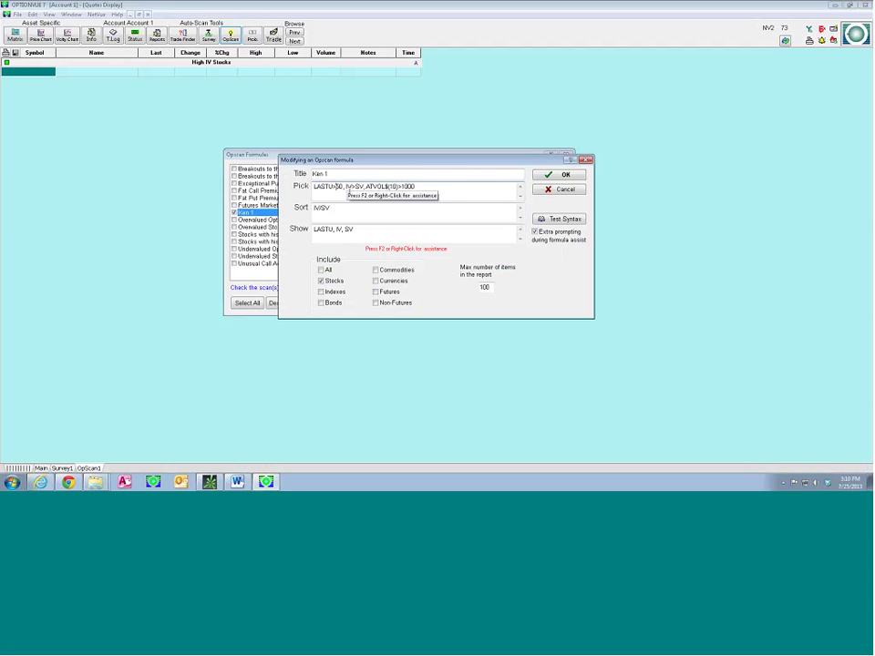
{"action": "left_click", "coordinate": [340, 187]}
{"action": "type", "text": ","}
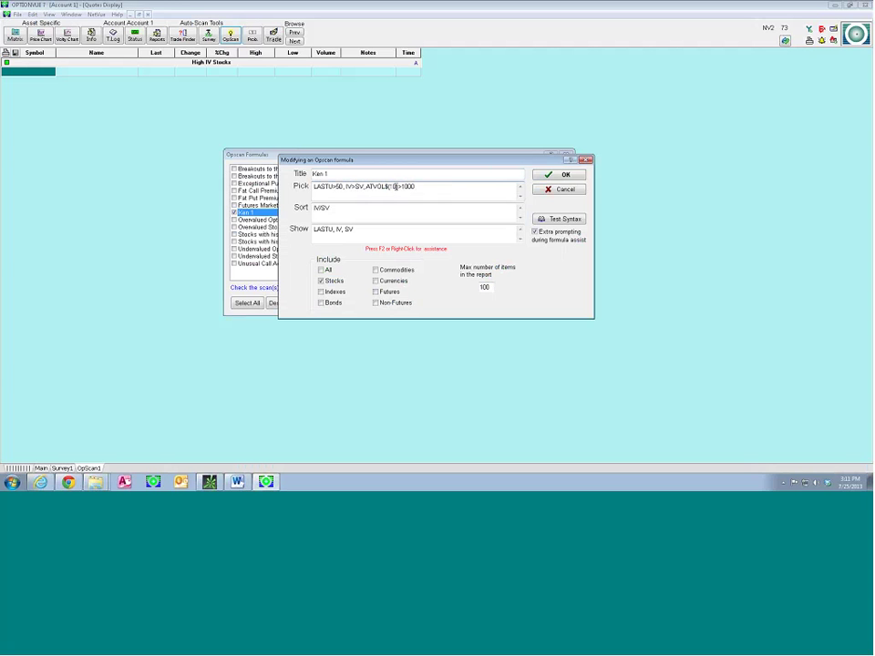
Examine the custom scan's Sort and Show entries and accept the formula.
{"action": "left_click", "coordinate": [314, 207]}
{"action": "left_click", "coordinate": [342, 229]}
{"action": "key", "text": "BackSpace"}
{"action": "type", "text": ","}
{"action": "left_click", "coordinate": [548, 177]}
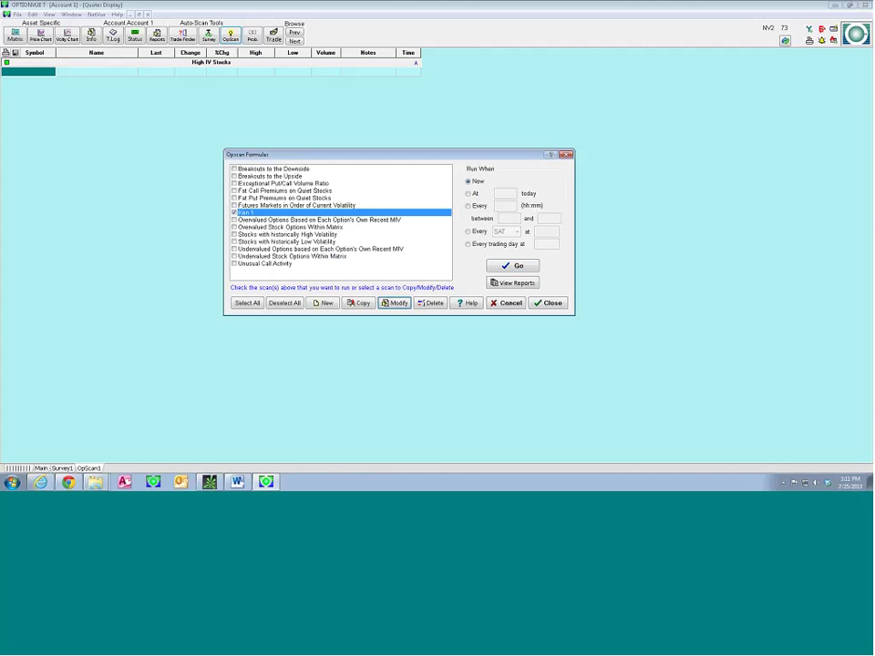
Run the checked custom scan now and open the report OpscanRpt130725 005.txt.
{"action": "left_click", "coordinate": [496, 268]}
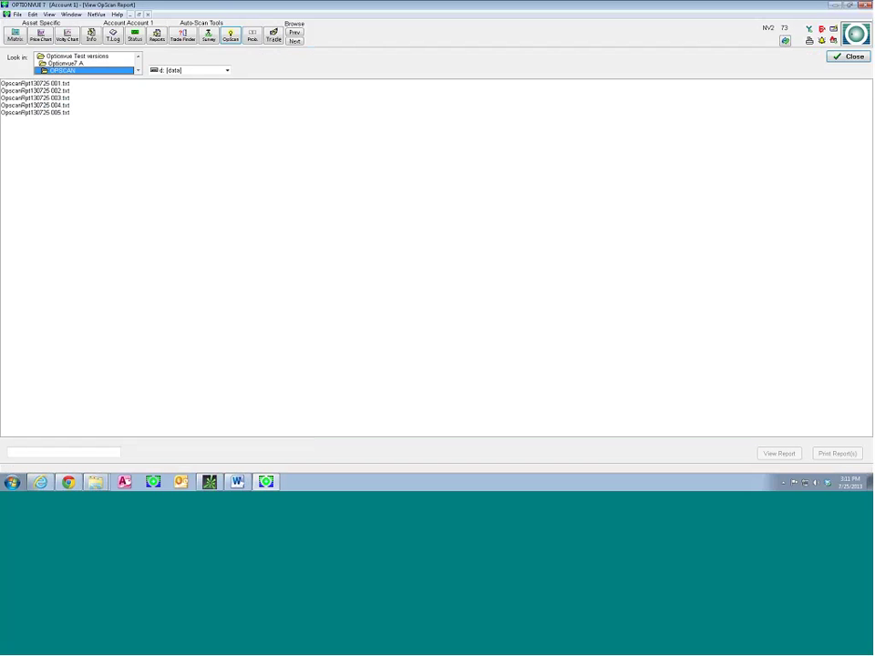
{"action": "double_click", "coordinate": [32, 112]}
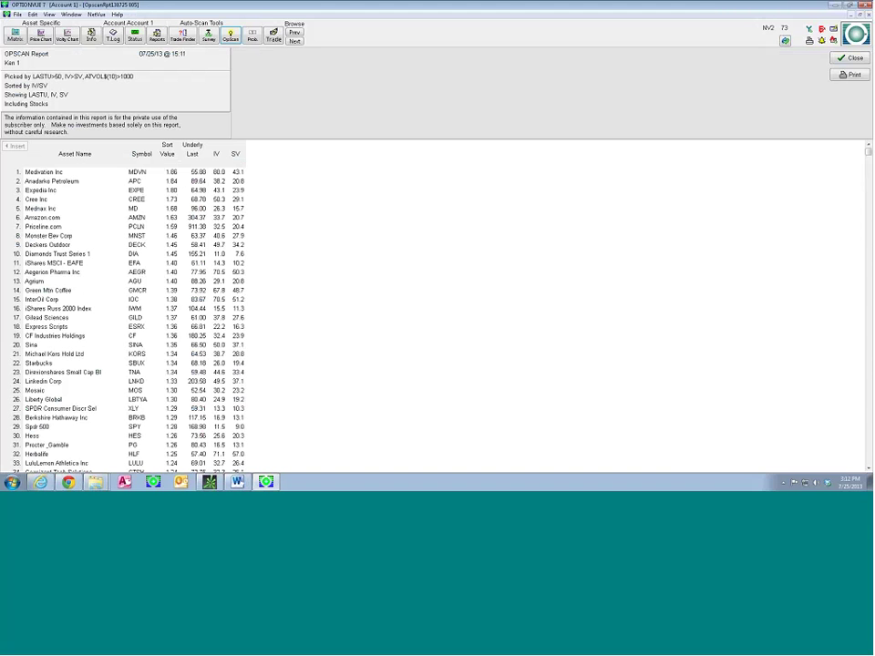
Insert all stocks in the scan report, from MDVN through DE, into the OpScan1 page and return to the first symbol in the Quotes Display.
{"action": "left_click", "coordinate": [43, 174]}
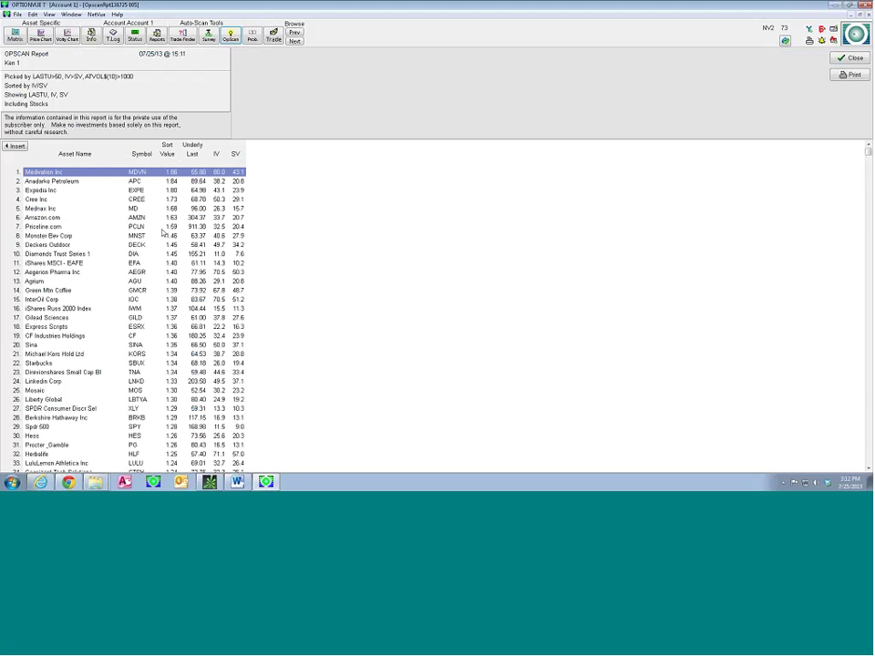
{"action": "left_click_drag", "start_coordinate": [868, 152], "coordinate": [868, 461]}
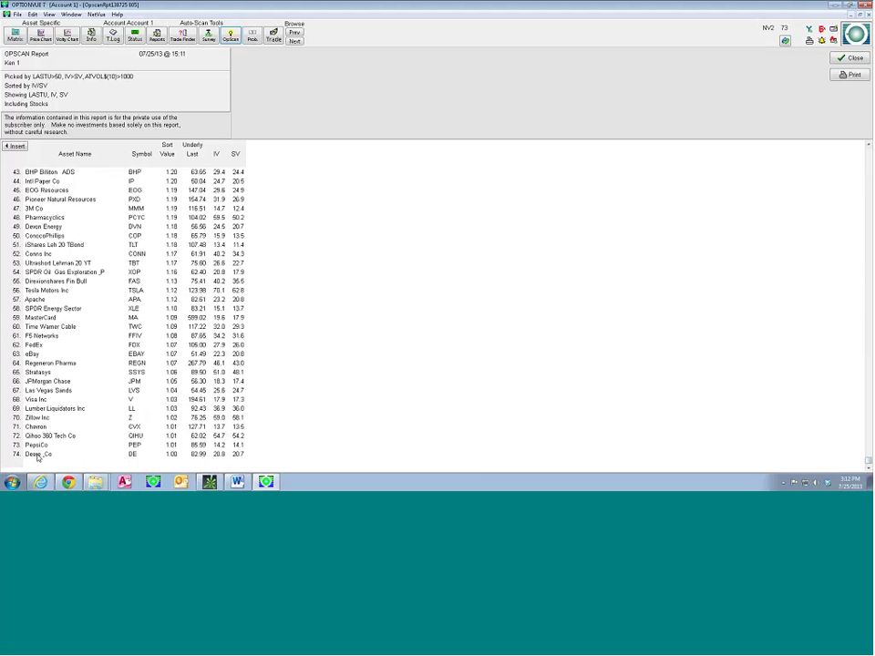
{"action": "key", "text": "ctrl+a"}
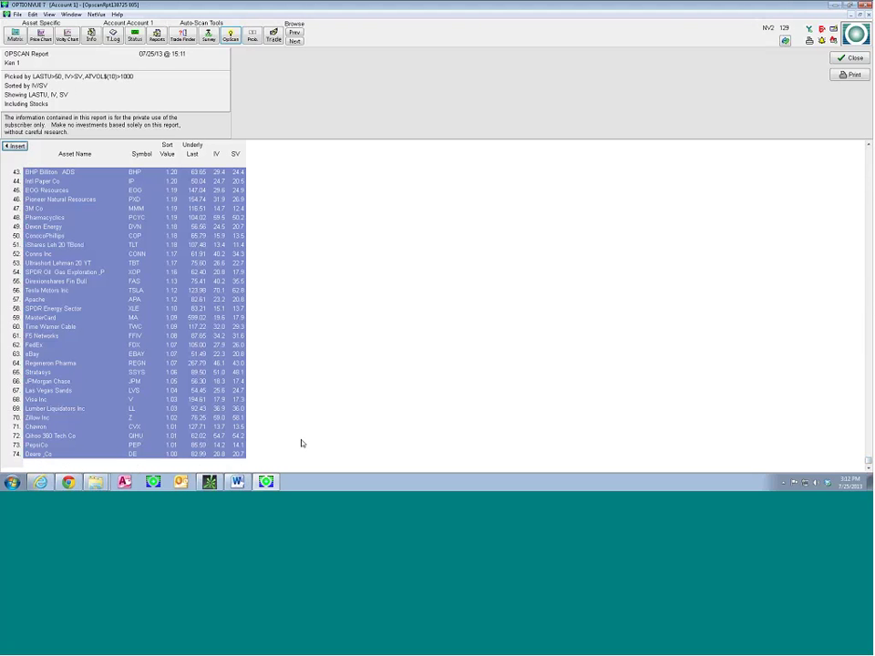
{"action": "left_click", "coordinate": [67, 16]}
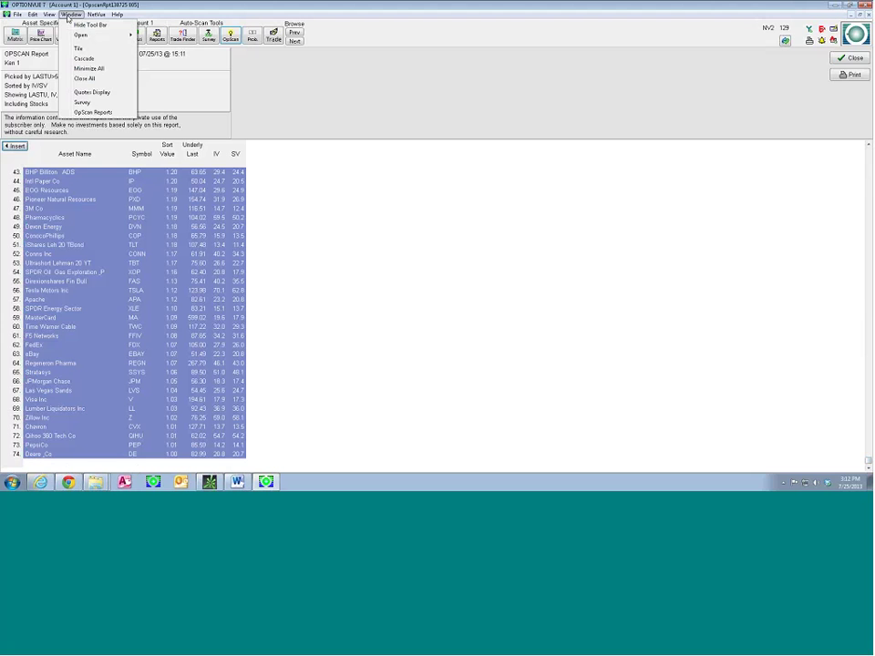
{"action": "left_click", "coordinate": [89, 92]}
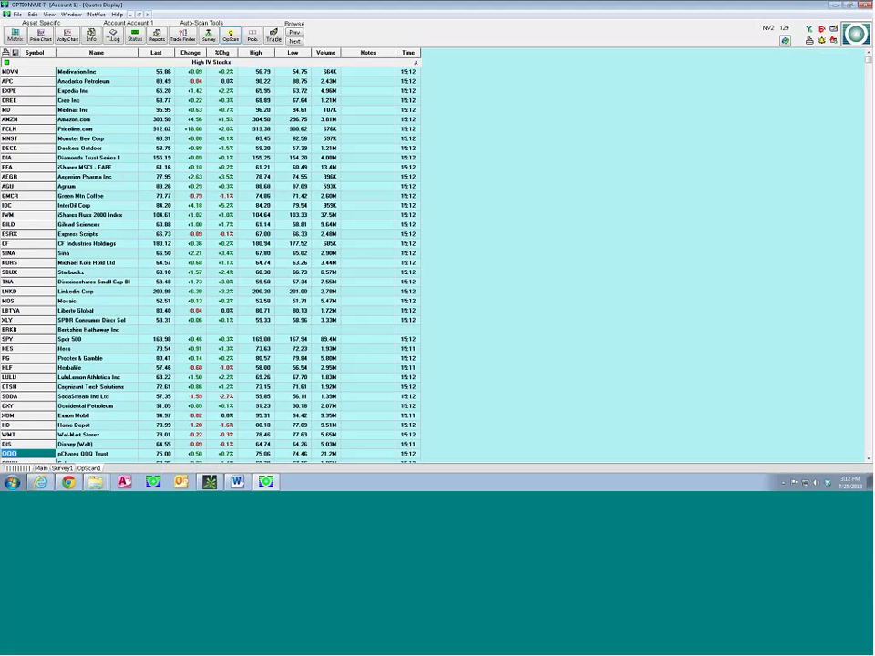
{"action": "key", "text": "ctrl+Home"}
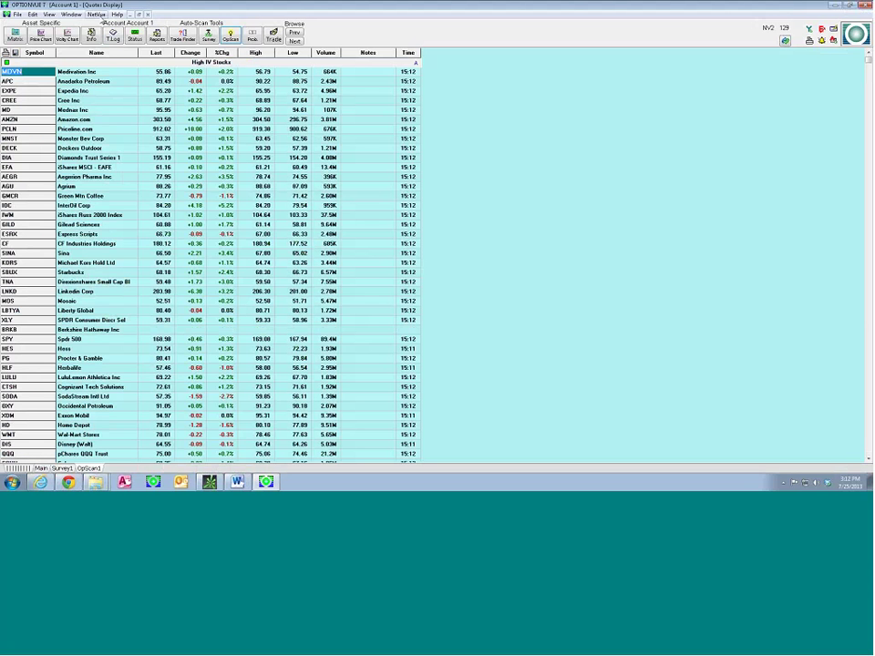
Update the price chart files now for the stocks on the OpScan1 quotes page.
{"action": "left_click", "coordinate": [97, 15]}
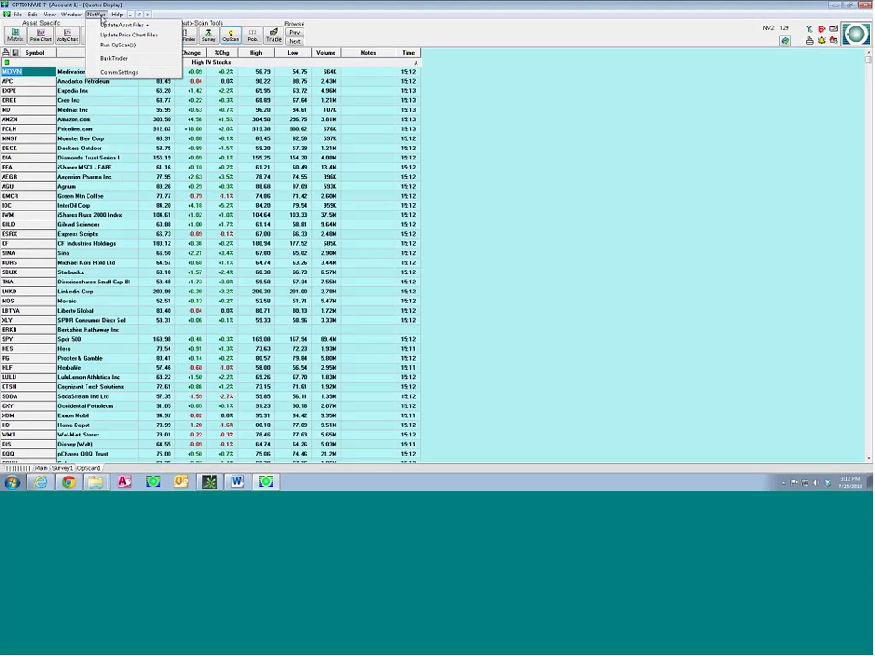
{"action": "left_click", "coordinate": [106, 34]}
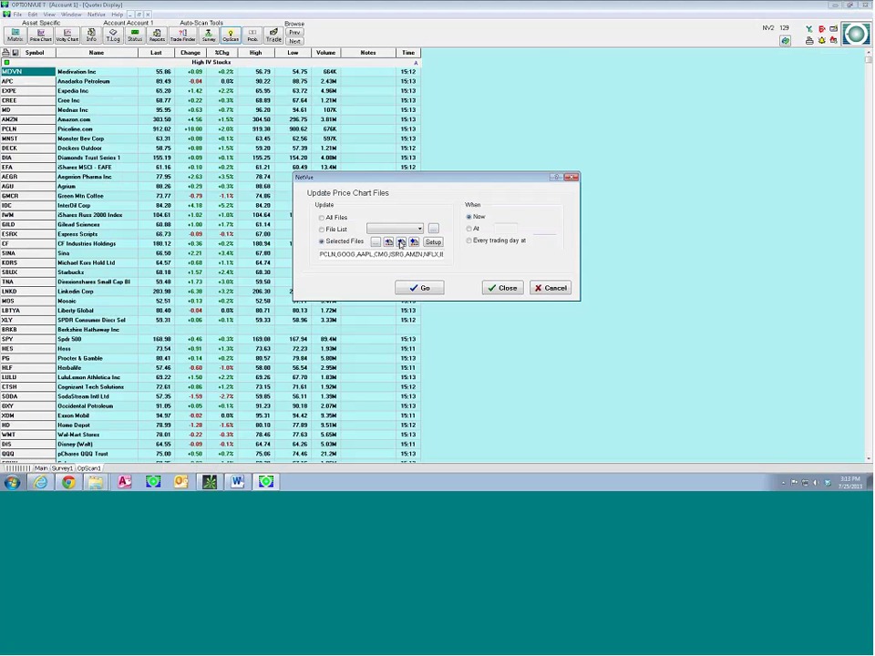
{"action": "left_click", "coordinate": [400, 243]}
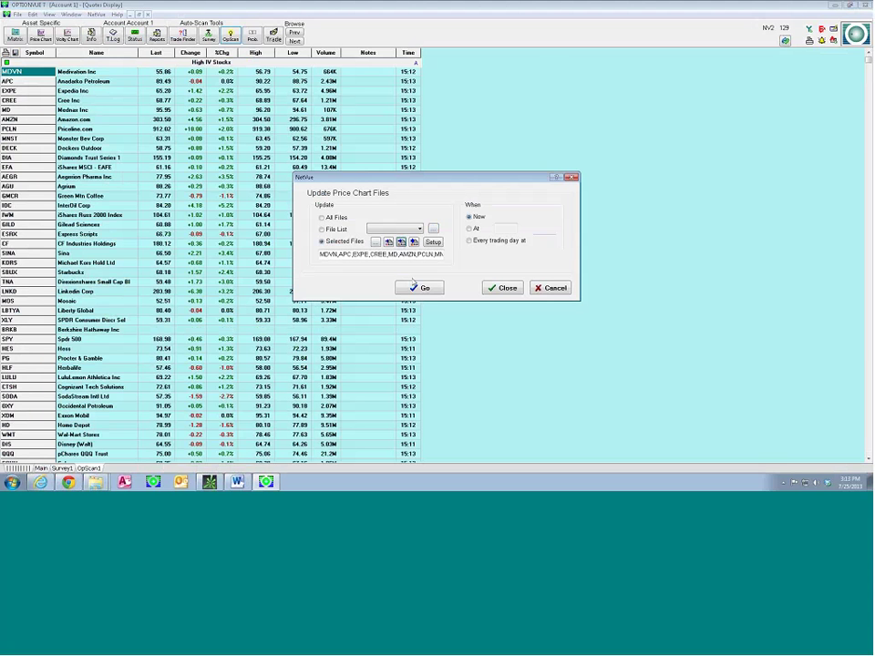
{"action": "left_click", "coordinate": [414, 287]}
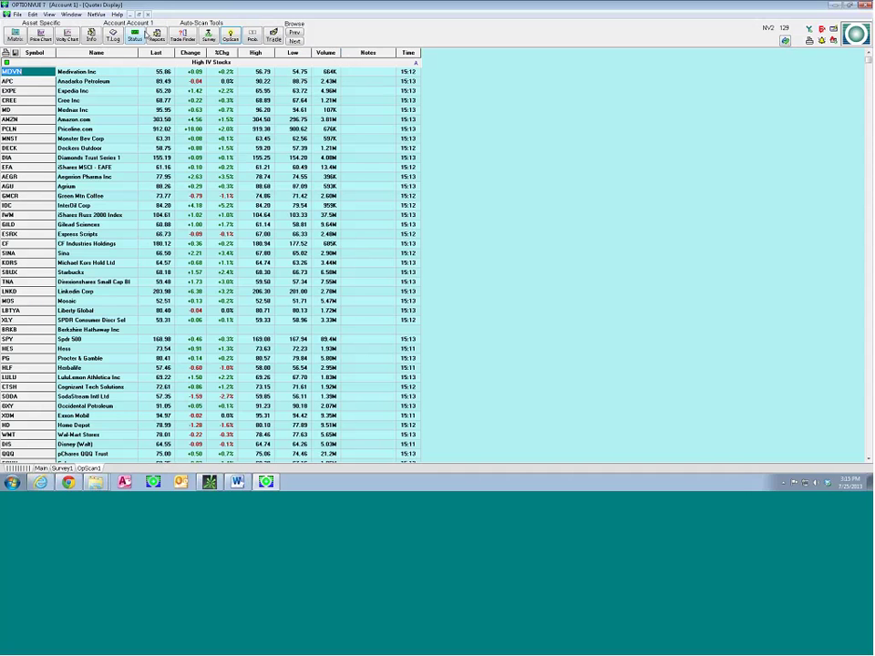
Start BackTrader with the initial date Jan 3, 2012 at 15:30, storing to temporary asset files.
{"action": "left_click", "coordinate": [96, 15]}
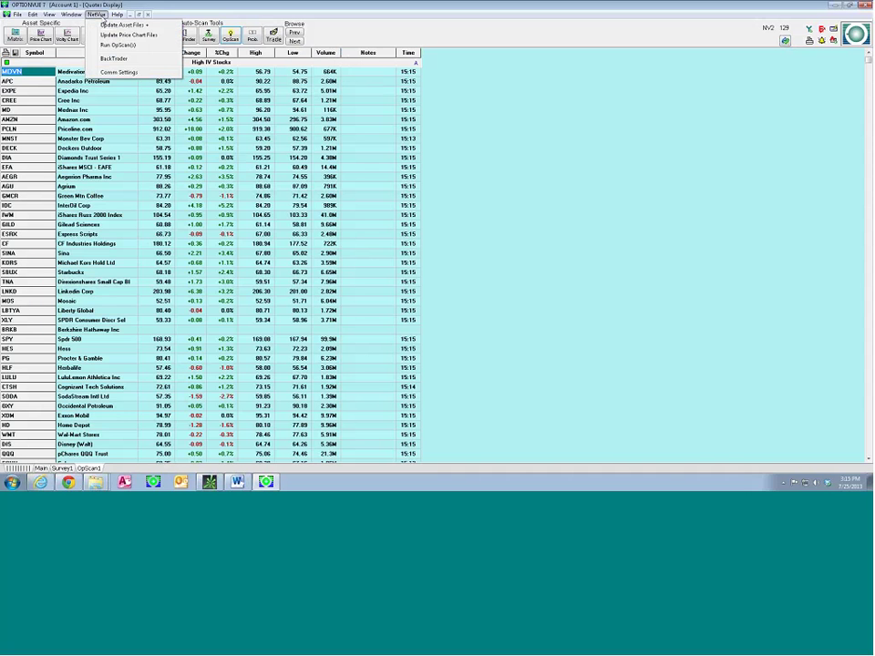
{"action": "left_click", "coordinate": [111, 58]}
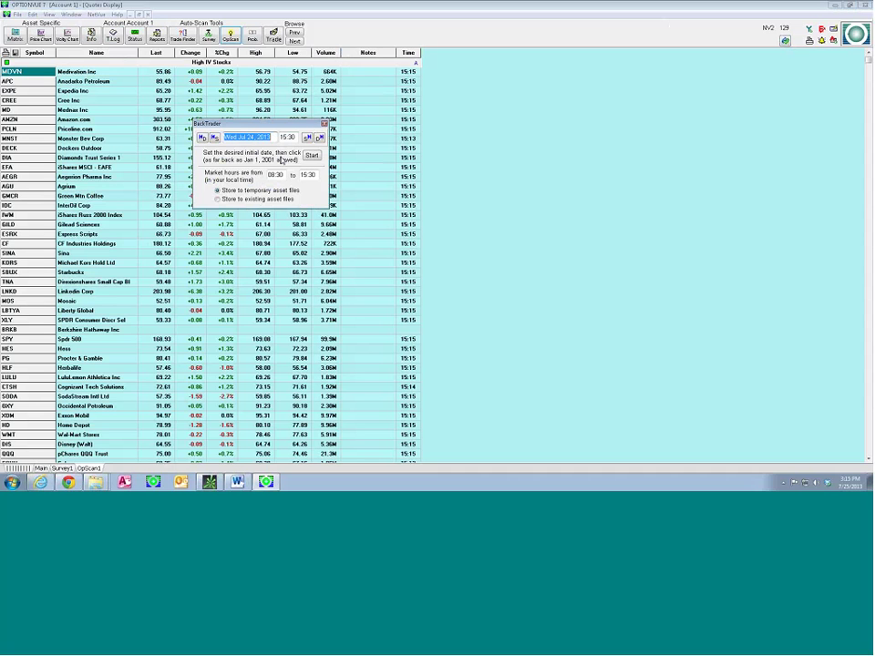
{"action": "key", "text": "Down"}
{"action": "key", "text": "2"}
{"action": "key", "text": "2"}
{"action": "key", "text": "2"}
{"action": "key", "text": "1"}
{"action": "key", "text": "7"}
{"action": "key", "text": "1"}
{"action": "key", "text": "4"}
{"action": "key", "text": "7"}
{"action": "key", "text": "5"}
{"action": "key", "text": "4"}
{"action": "key", "text": "3"}
{"action": "left_click", "coordinate": [311, 156]}
Move the BackTrader window into the empty area beside the quotes table.
{"action": "left_click_drag", "start_coordinate": [303, 127], "coordinate": [531, 39]}
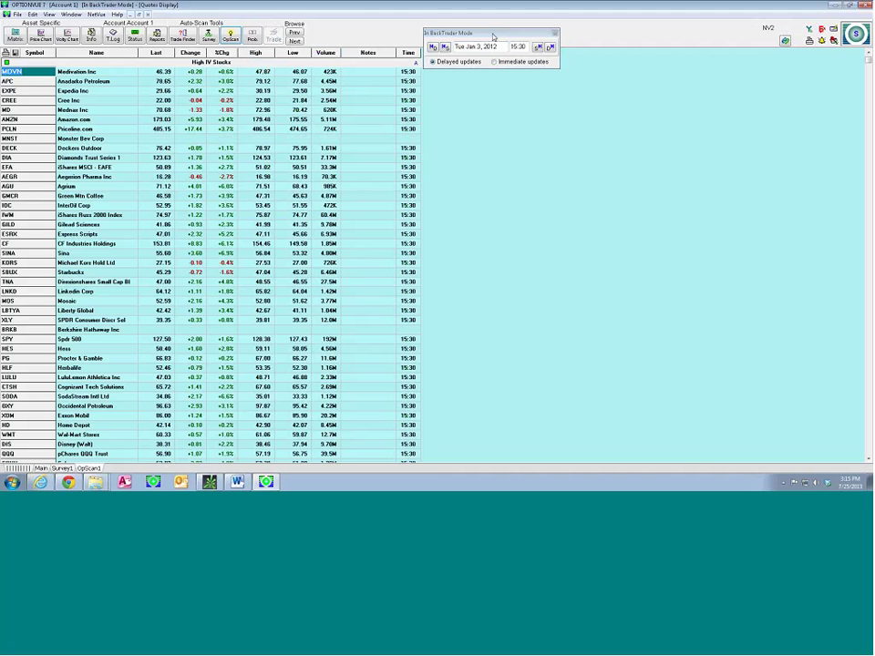
{"action": "left_click_drag", "start_coordinate": [493, 37], "coordinate": [490, 35]}
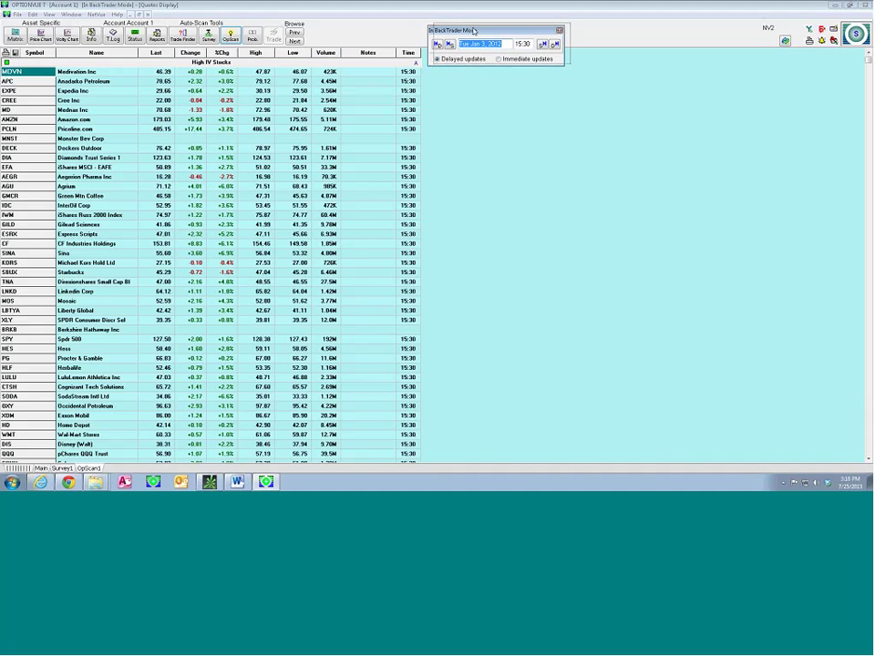
{"action": "left_click_drag", "start_coordinate": [464, 31], "coordinate": [468, 29]}
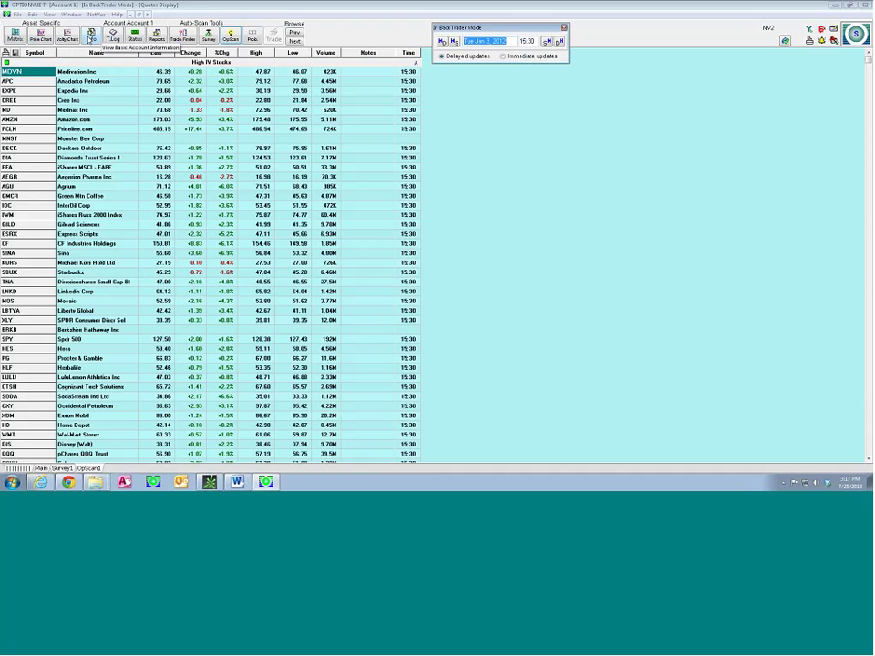
Create a new account named Naked Puts Test 1 from the account information.
{"action": "left_click", "coordinate": [91, 36]}
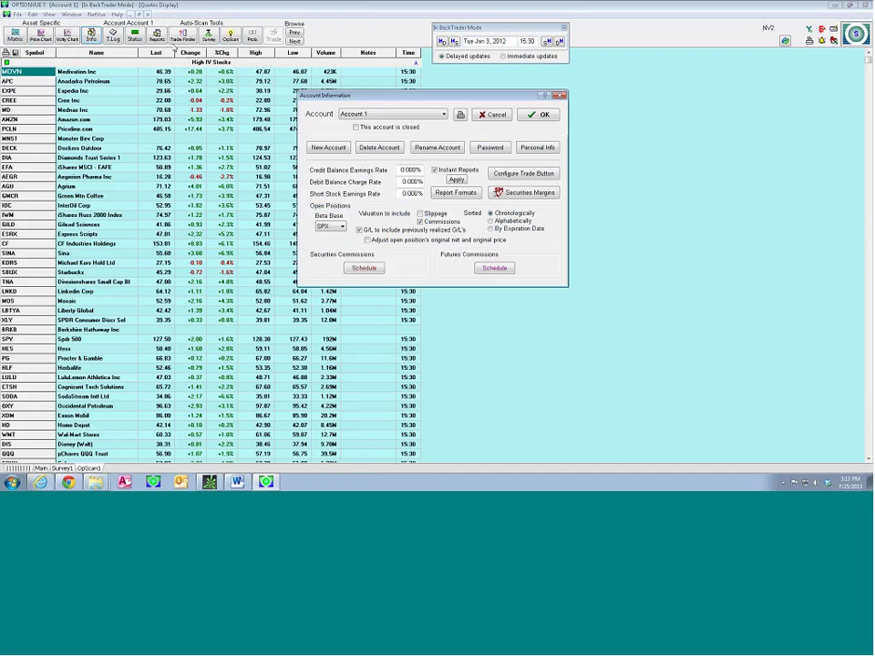
{"action": "left_click_drag", "start_coordinate": [344, 95], "coordinate": [309, 89]}
{"action": "left_click", "coordinate": [284, 143]}
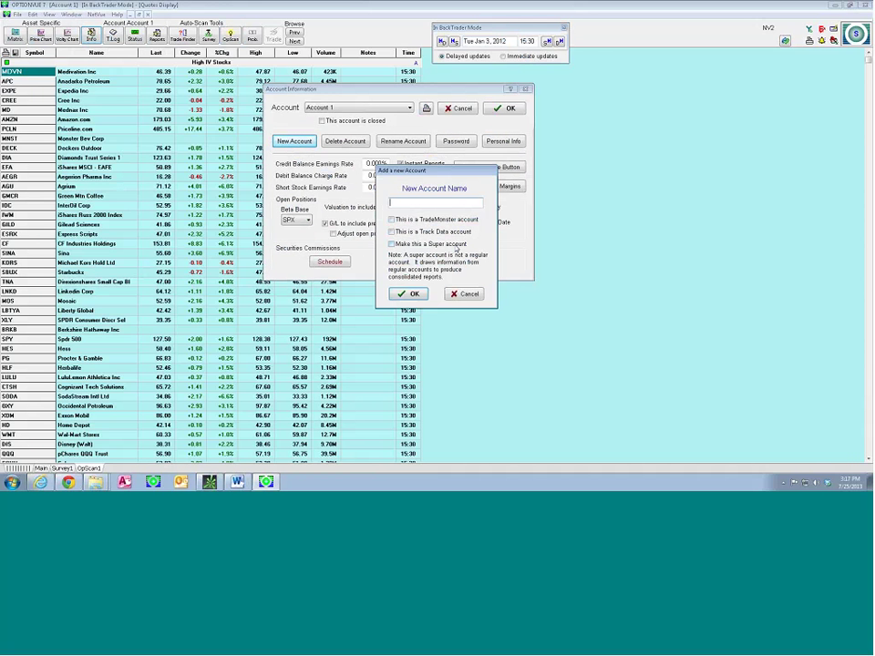
{"action": "type", "text": "Naked Puts Test 1"}
{"action": "key", "text": "Return"}
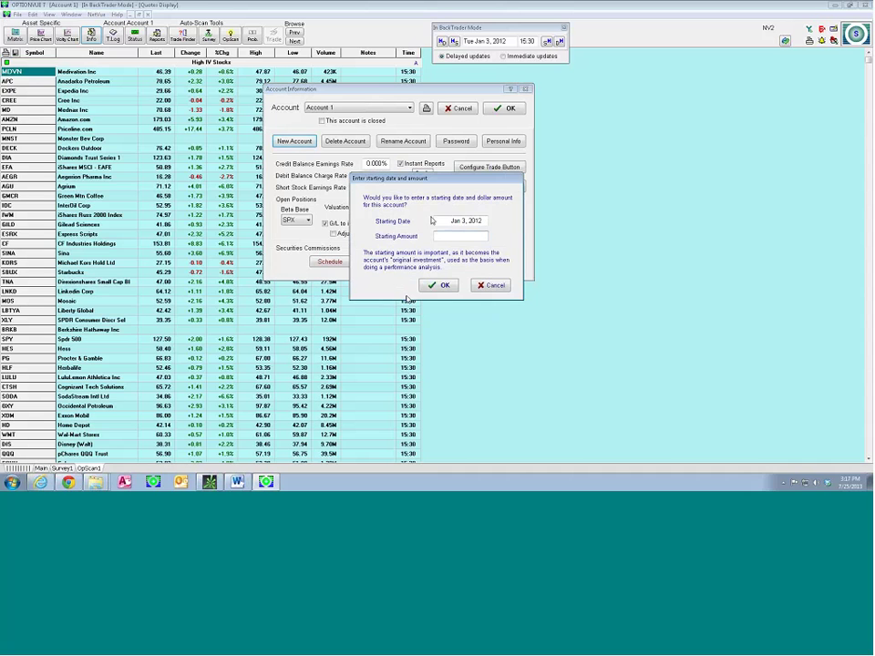
Give the new account a starting amount of $200,000.00 with the starting date Jan 3, 2012.
{"action": "left_click", "coordinate": [463, 235]}
{"action": "type", "text": "200000"}
{"action": "key", "text": "Return"}
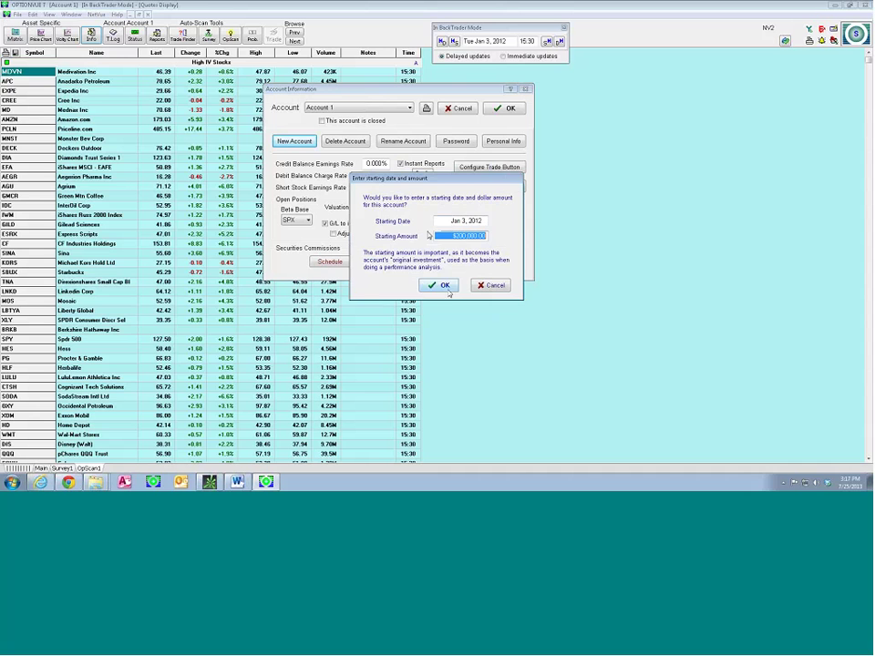
{"action": "left_click", "coordinate": [441, 285]}
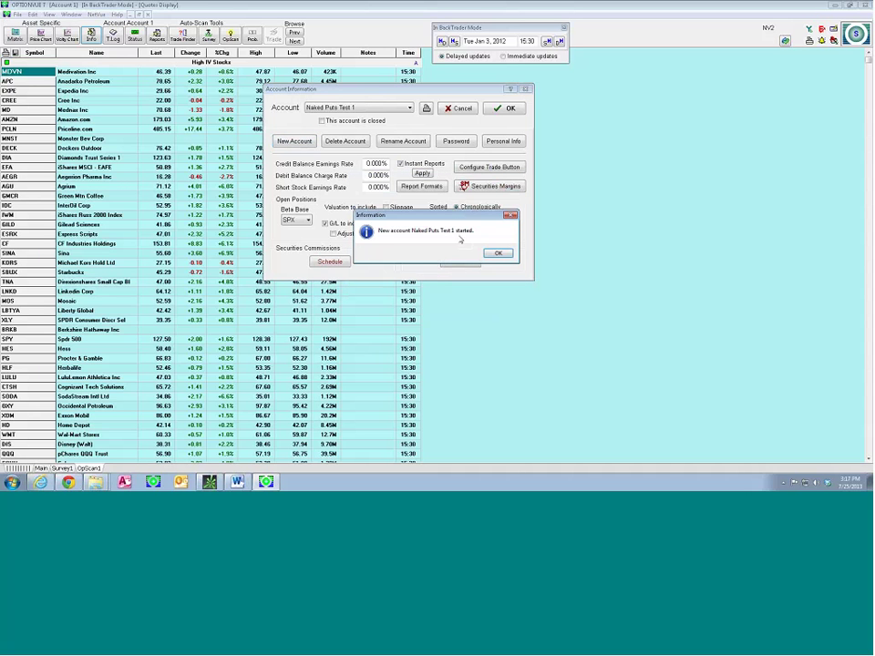
{"action": "left_click", "coordinate": [497, 253]}
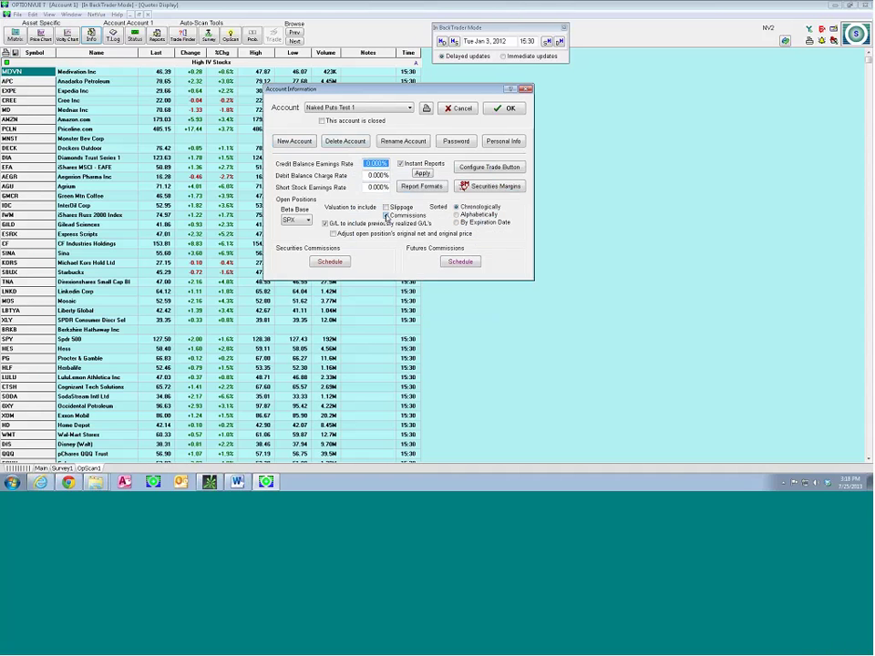
Include commissions in the open positions' valuation, review the securities commission schedule, and accept the account information.
{"action": "left_click", "coordinate": [386, 216]}
{"action": "left_click", "coordinate": [329, 263]}
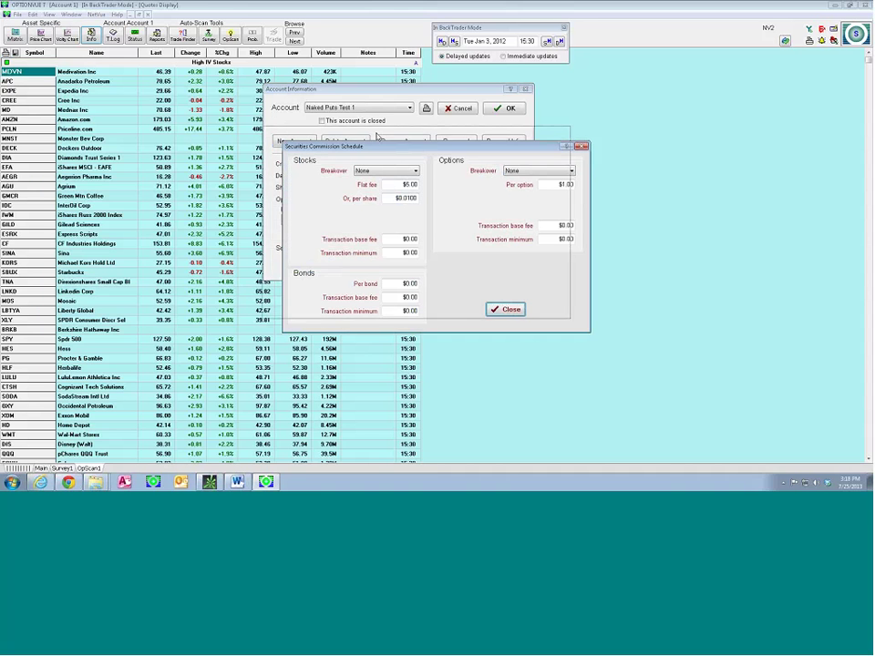
{"action": "left_click_drag", "start_coordinate": [397, 151], "coordinate": [367, 130]}
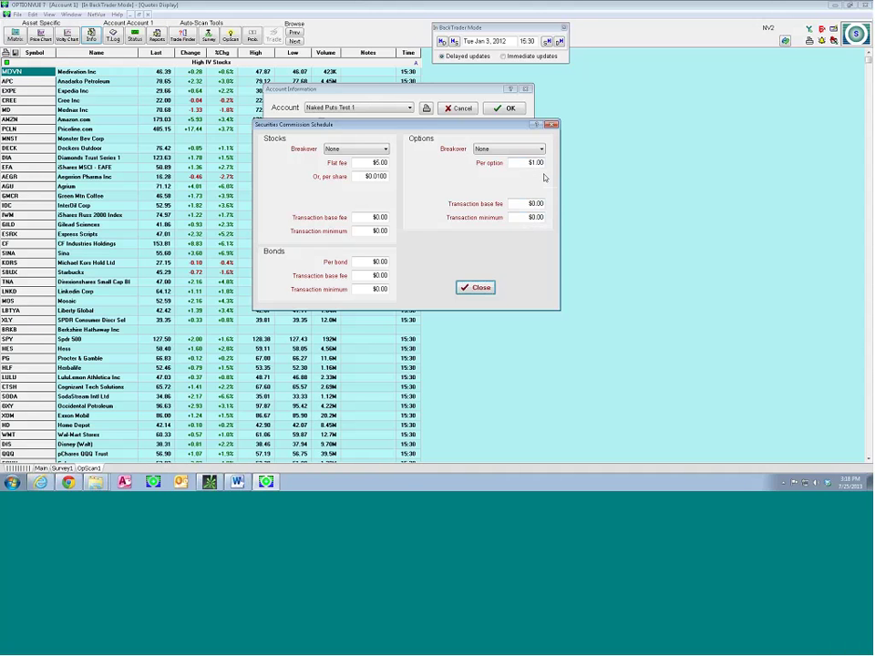
{"action": "left_click", "coordinate": [465, 288]}
{"action": "left_click", "coordinate": [476, 287]}
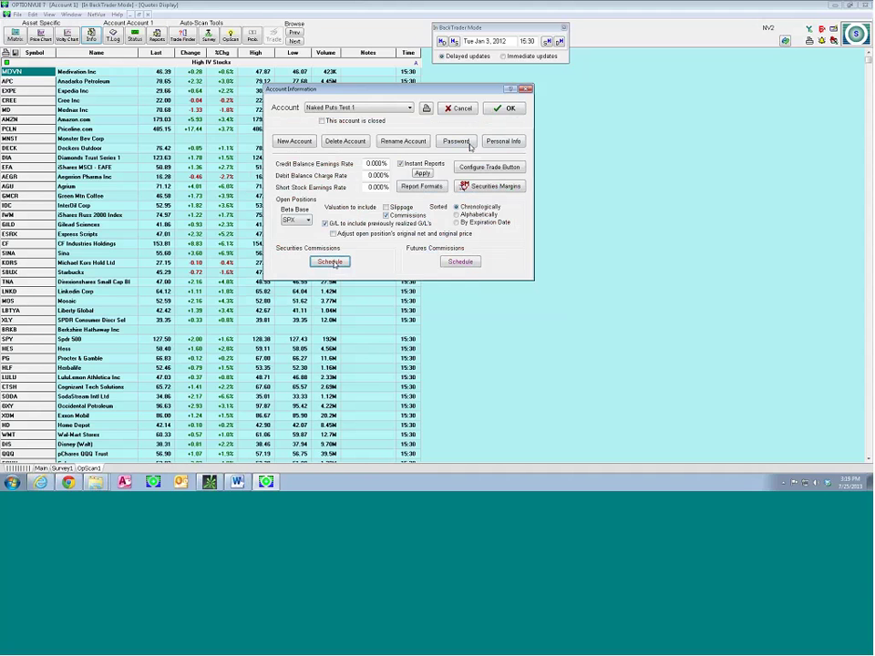
{"action": "left_click", "coordinate": [503, 109]}
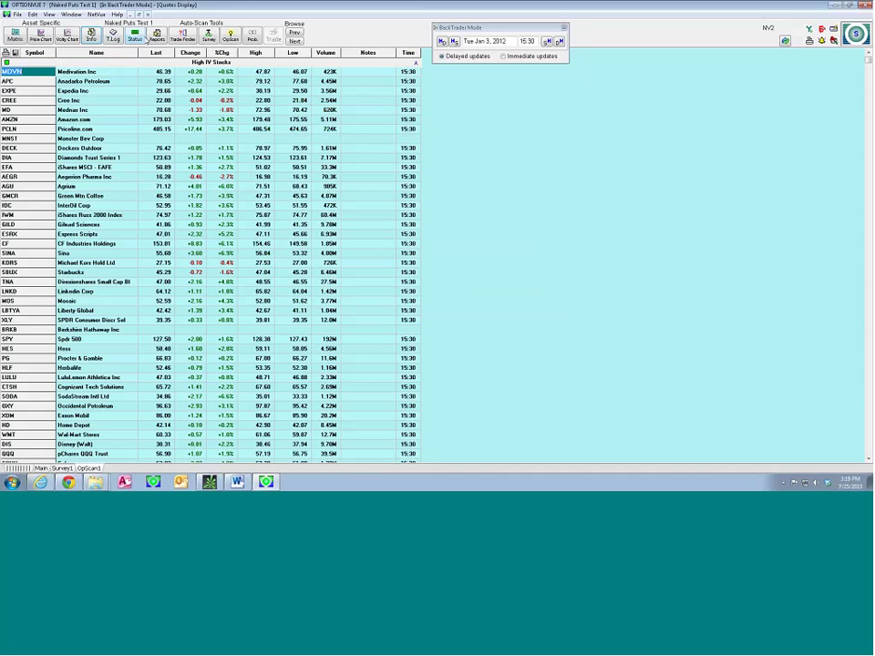
View the account's status and open its performance graph report with the period starting Jan 3, 2012.
{"action": "left_click", "coordinate": [135, 38]}
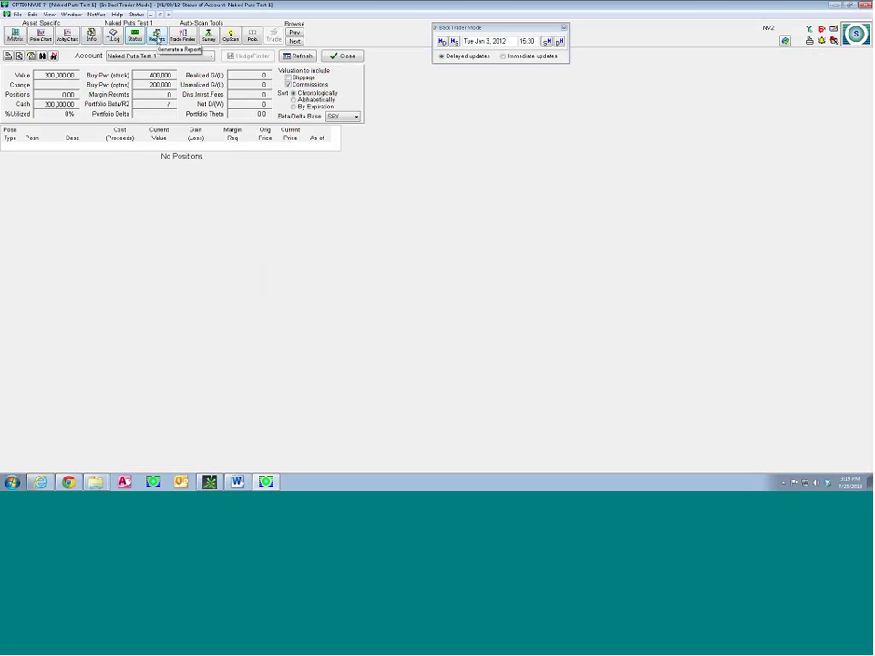
{"action": "left_click", "coordinate": [157, 37]}
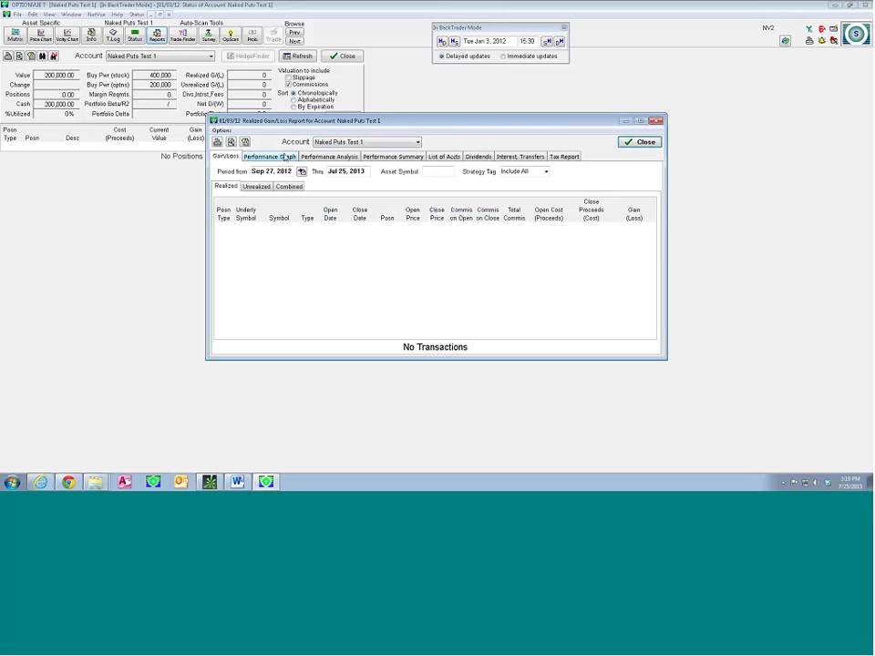
{"action": "left_click", "coordinate": [284, 158]}
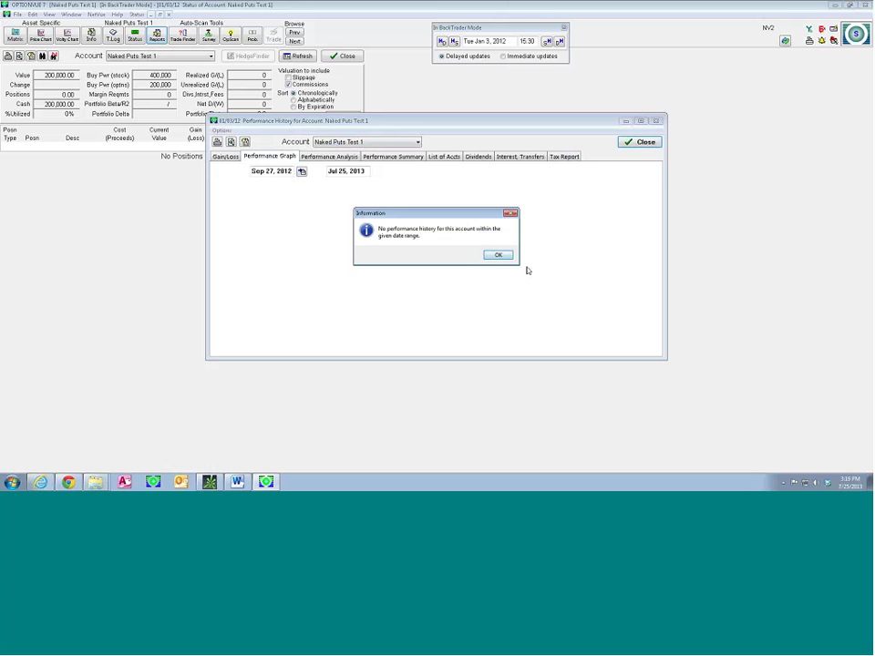
{"action": "left_click", "coordinate": [497, 254]}
{"action": "left_click", "coordinate": [301, 173]}
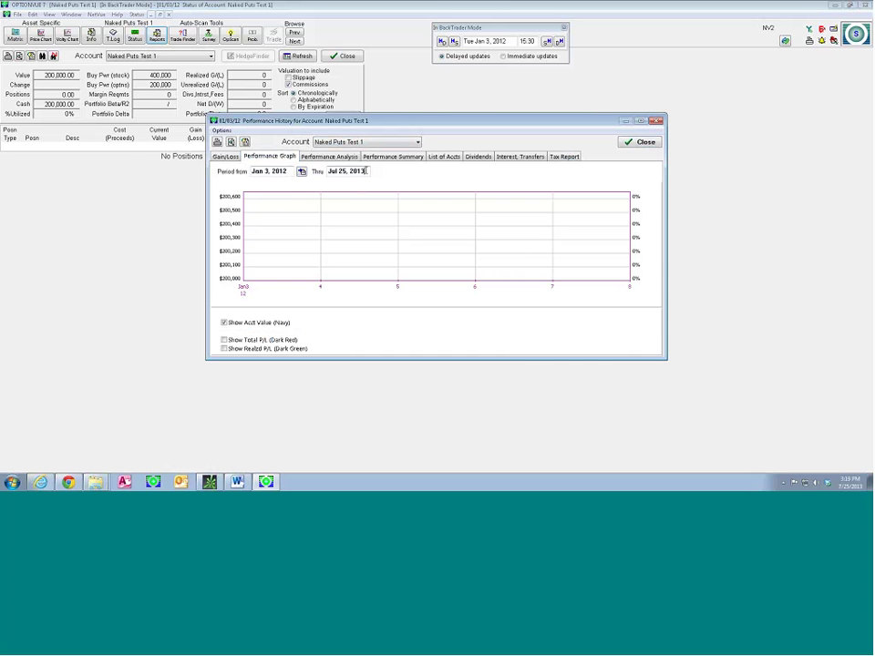
Set the performance graph's period to end on Jan 3, 2013 and close the report.
{"action": "left_click_drag", "start_coordinate": [366, 170], "coordinate": [330, 172]}
{"action": "key", "text": "1"}
{"action": "key", "text": "Down"}
{"action": "key", "text": "Down"}
{"action": "key", "text": "Up"}
{"action": "key", "text": "Up"}
{"action": "key", "text": "Right"}
{"action": "type", "text": "14"}
{"action": "type", "text": "3"}
{"action": "left_click", "coordinate": [388, 191]}
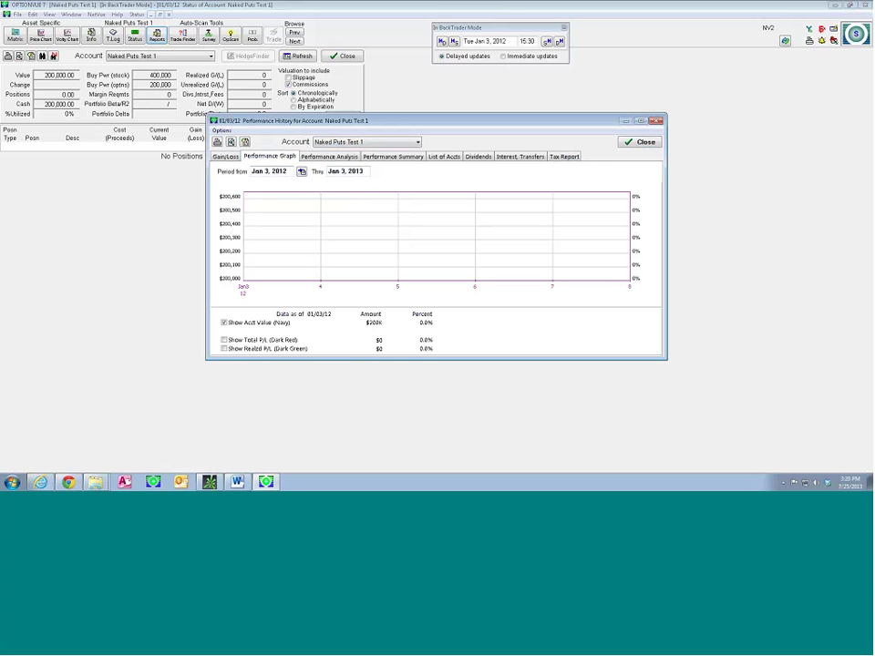
{"action": "key", "text": "Escape"}
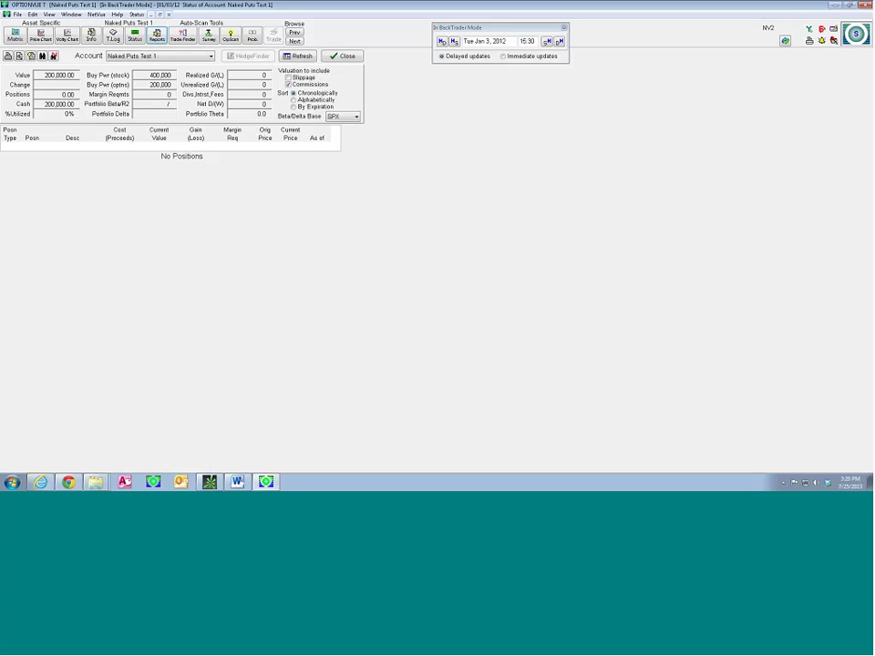
Return to the Quotes Display and open the price chart for MDVN.
{"action": "left_click", "coordinate": [71, 14]}
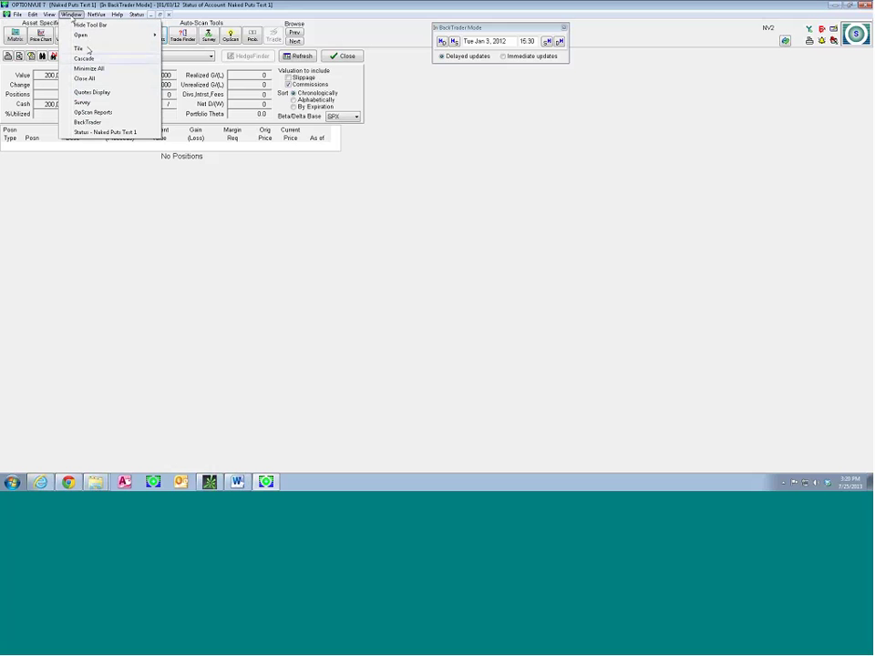
{"action": "left_click", "coordinate": [91, 93]}
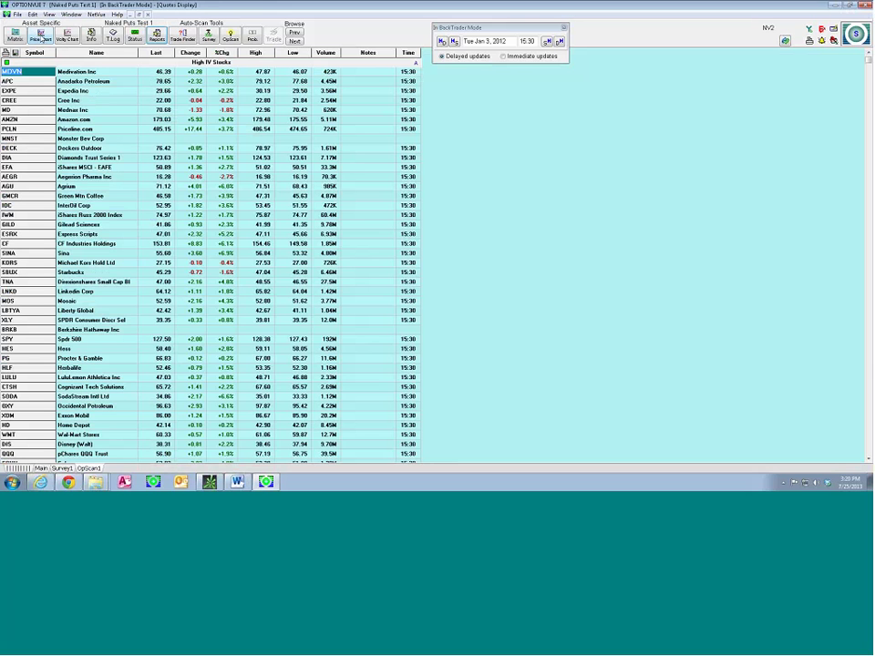
{"action": "left_click", "coordinate": [40, 37]}
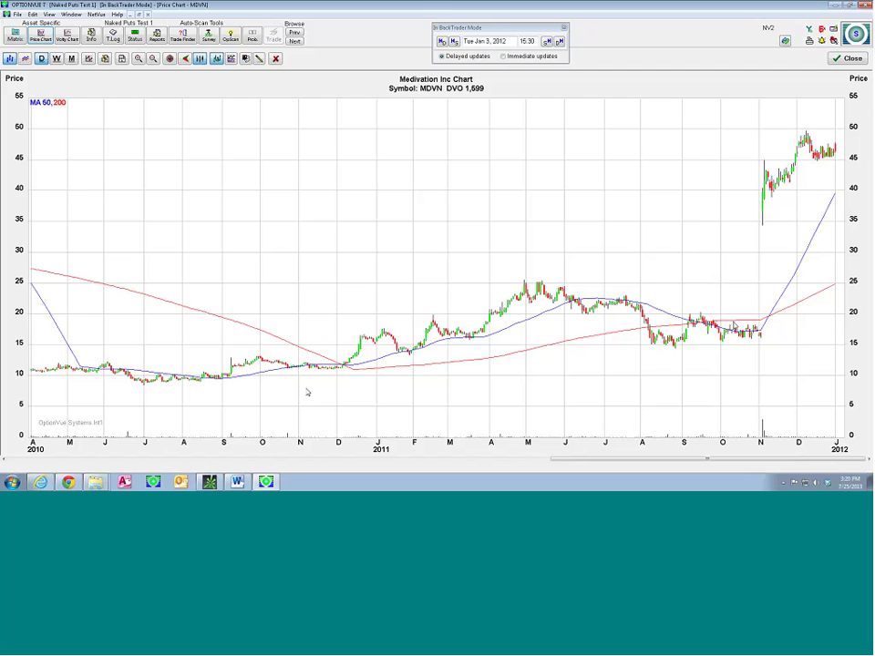
Switch to the Naked Put Test 1 document in Word and change the account size to 200,000.
{"action": "mouse_move", "coordinate": [237, 482]}
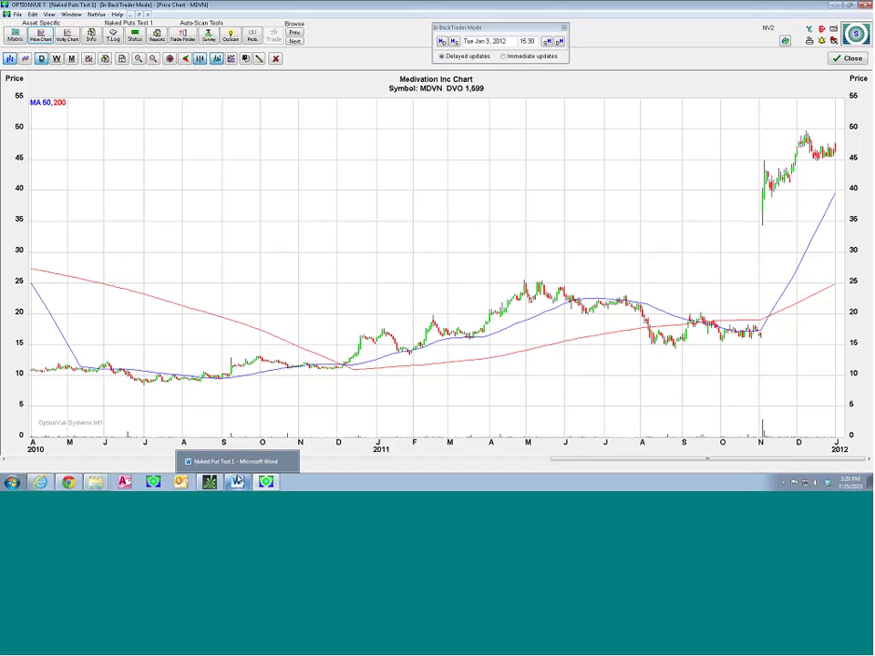
{"action": "left_click", "coordinate": [238, 482]}
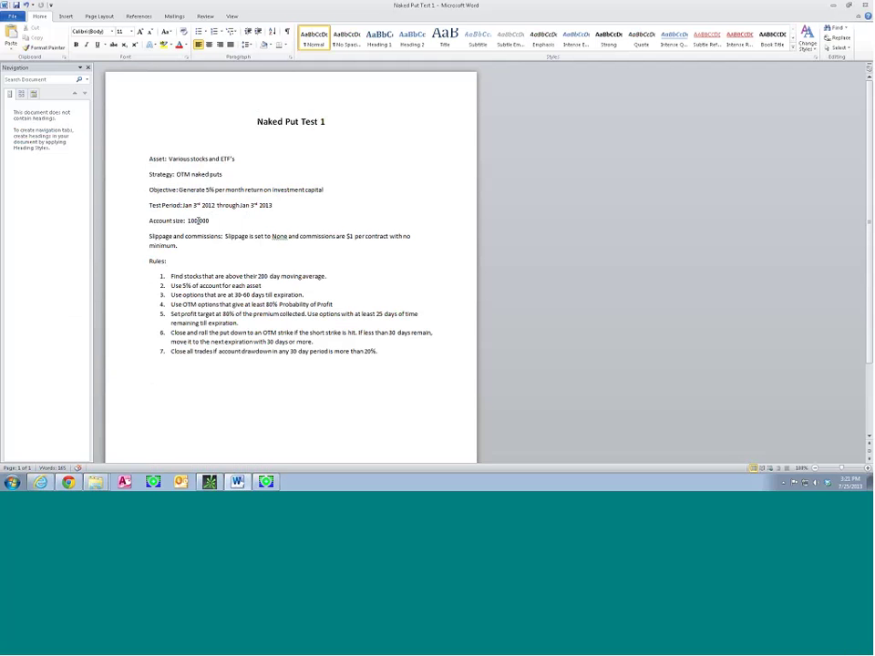
{"action": "double_click", "coordinate": [189, 221]}
{"action": "left_click", "coordinate": [189, 221]}
{"action": "double_click", "coordinate": [217, 221]}
{"action": "left_click", "coordinate": [215, 221]}
{"action": "double_click", "coordinate": [215, 220]}
{"action": "left_click", "coordinate": [186, 231]}
Change the minimum days remaining till expiration in rule 5 to 30.
{"action": "left_click", "coordinate": [326, 276]}
{"action": "left_click", "coordinate": [198, 305]}
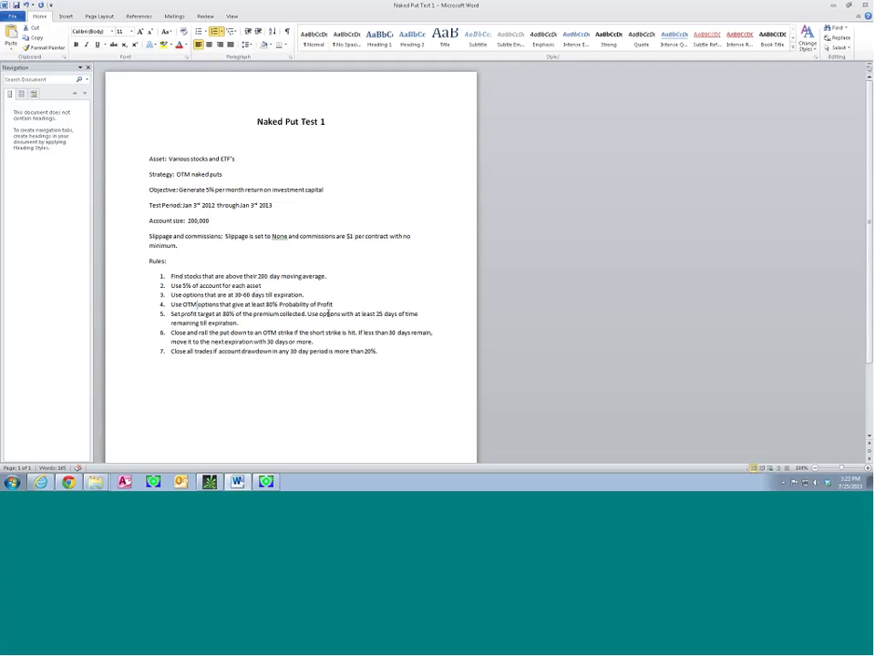
{"action": "left_click", "coordinate": [381, 314]}
{"action": "key", "text": "BackSpace"}
{"action": "key", "text": "BackSpace"}
{"action": "type", "text": "30"}
Switch to OptionVue, check the MDVN chart's moving average settings, and toggle the overlaid indicators off and back on.
{"action": "left_click", "coordinate": [267, 483]}
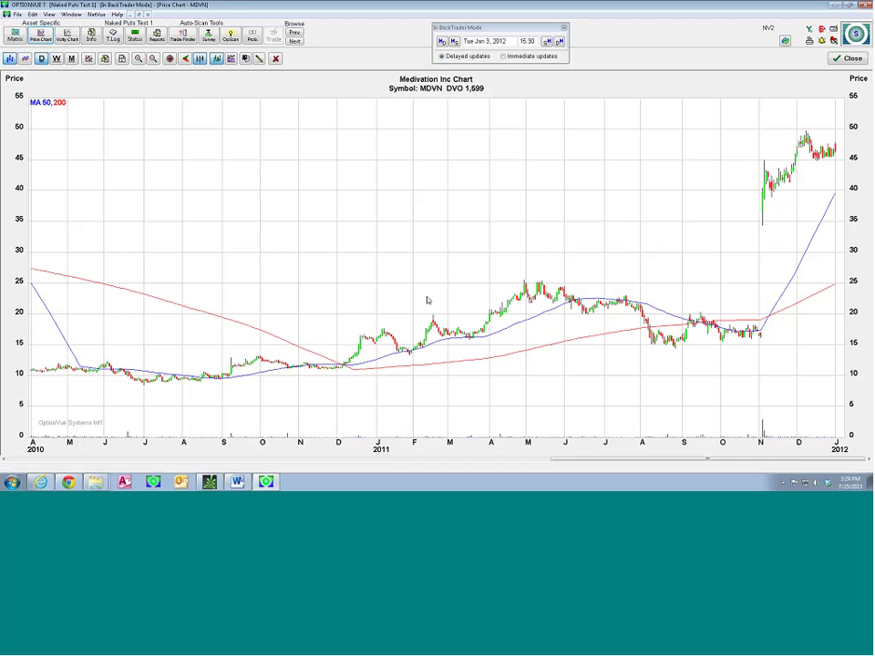
{"action": "left_click", "coordinate": [246, 59]}
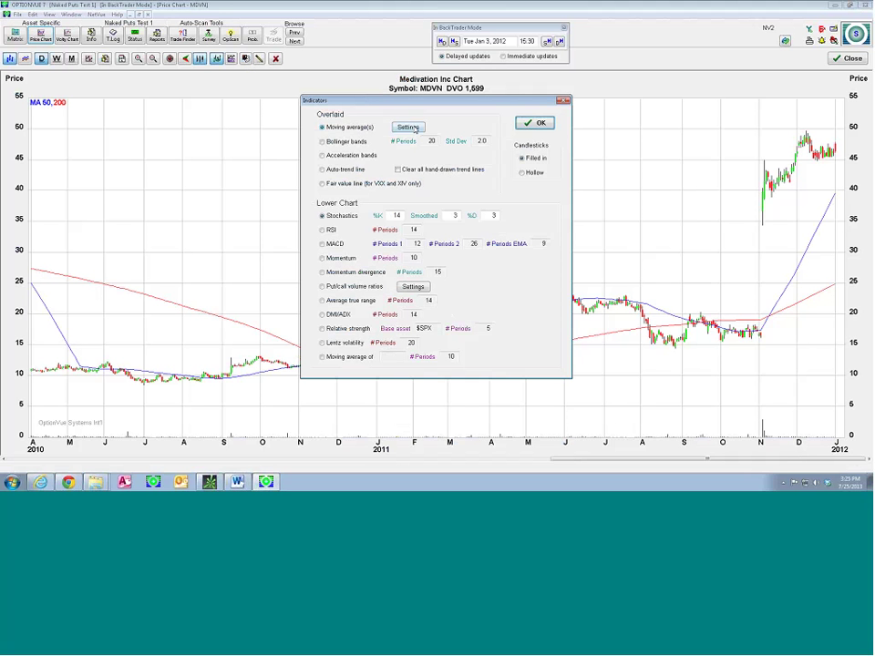
{"action": "left_click", "coordinate": [409, 127]}
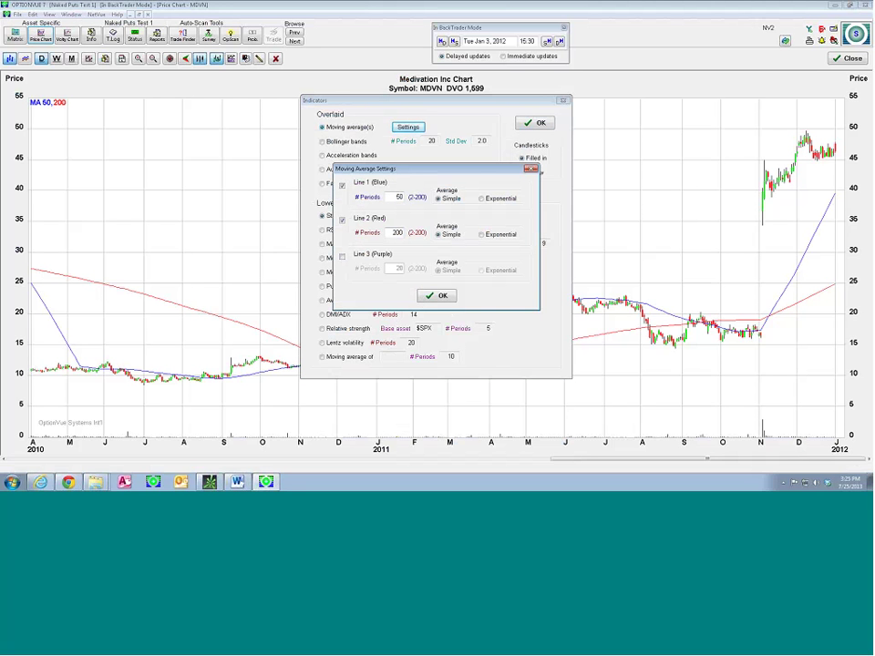
{"action": "left_click", "coordinate": [433, 296]}
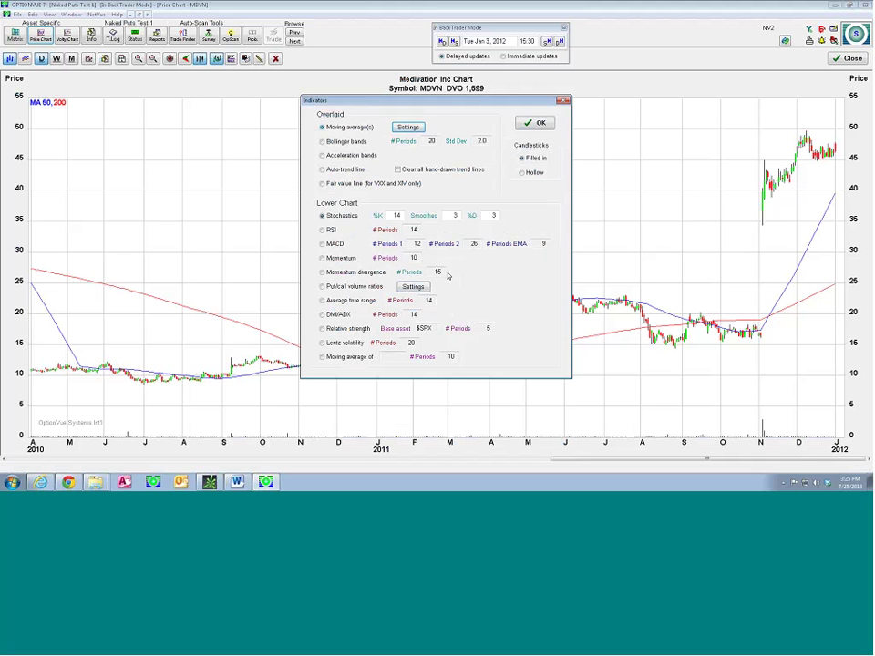
{"action": "left_click", "coordinate": [536, 122]}
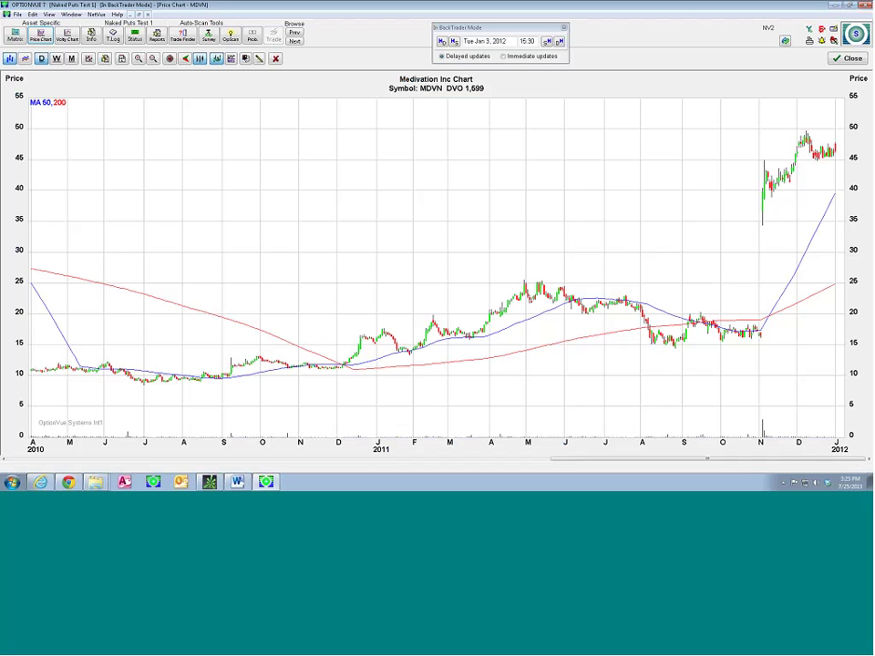
{"action": "left_click", "coordinate": [218, 59]}
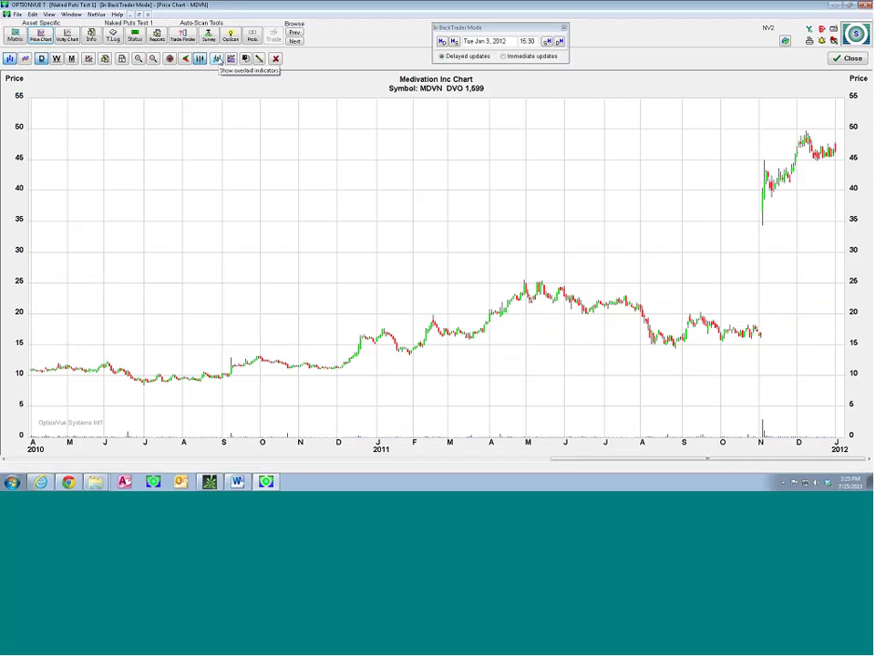
{"action": "left_click", "coordinate": [217, 59]}
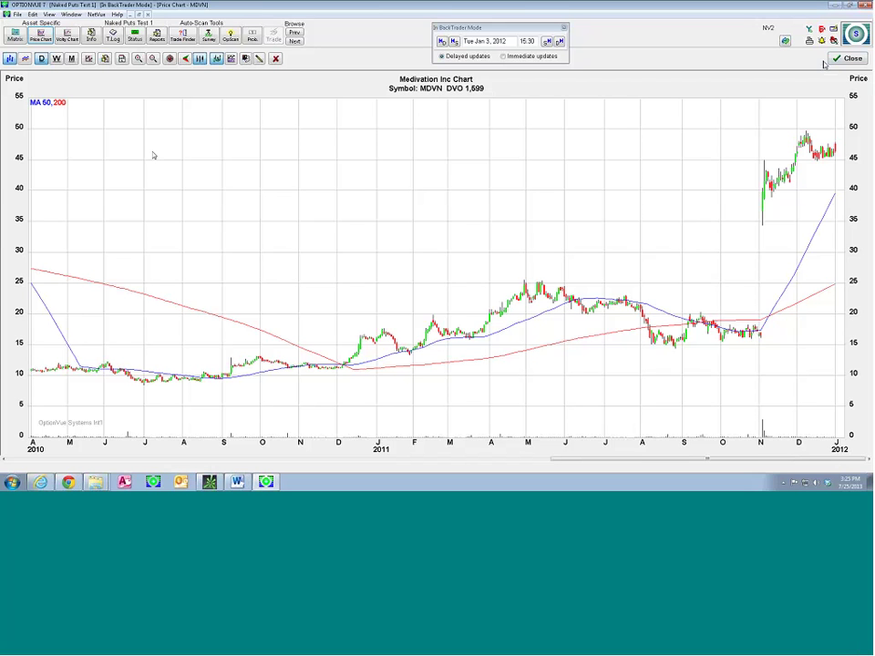
Open the MDVN matrix and enter a trial trade of -20 on the February 40 put, first trying sizes of -5 and -25.
{"action": "left_click", "coordinate": [12, 38]}
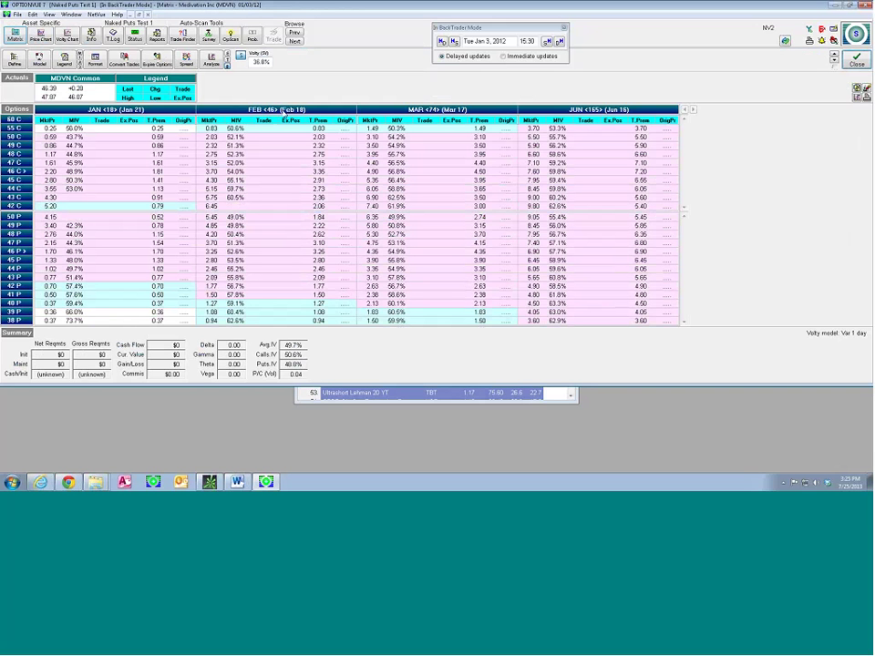
{"action": "left_click", "coordinate": [257, 303]}
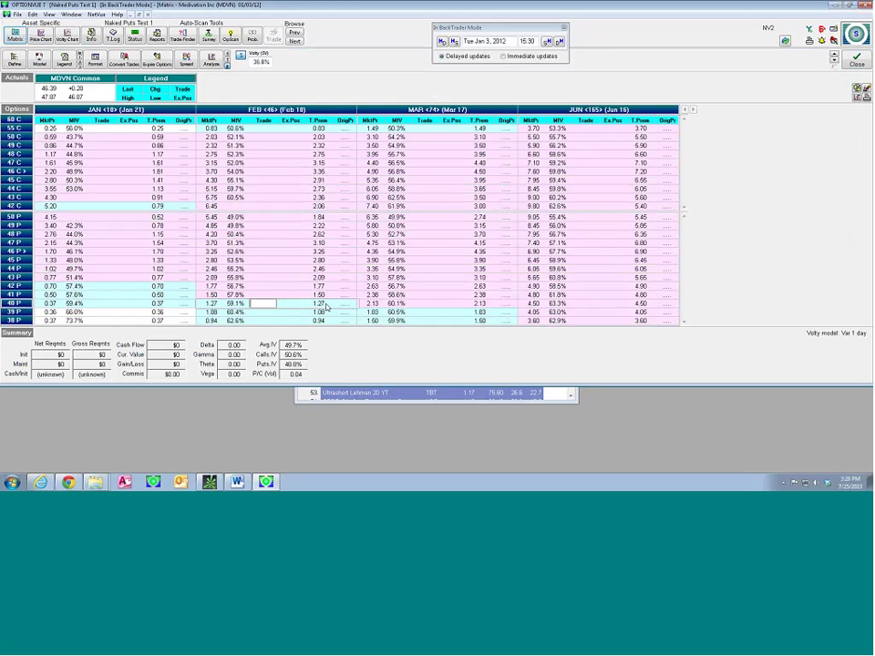
{"action": "type", "text": "-5"}
{"action": "key", "text": "Return"}
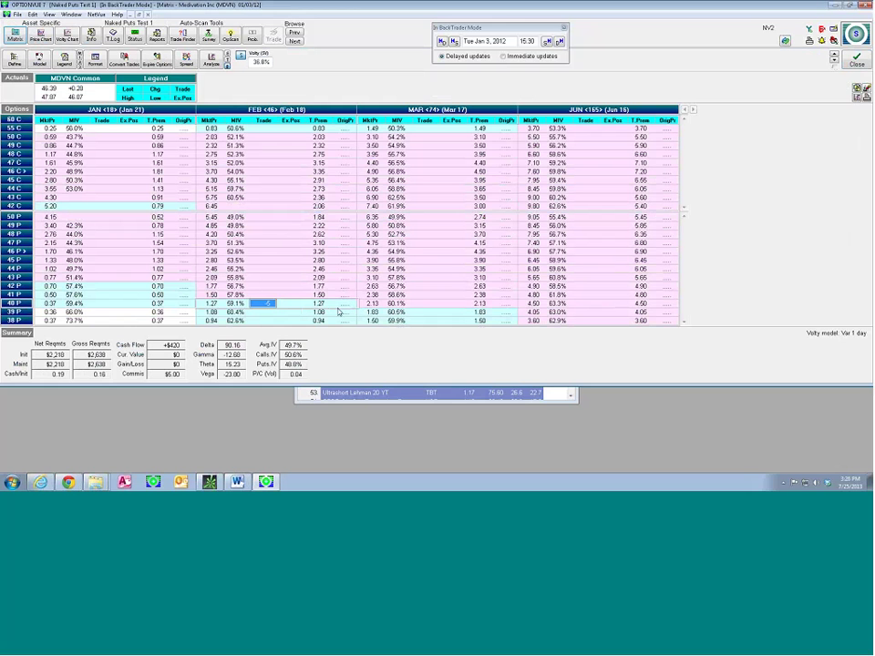
{"action": "key", "text": "BackSpace"}
{"action": "type", "text": "-25"}
{"action": "key", "text": "Return"}
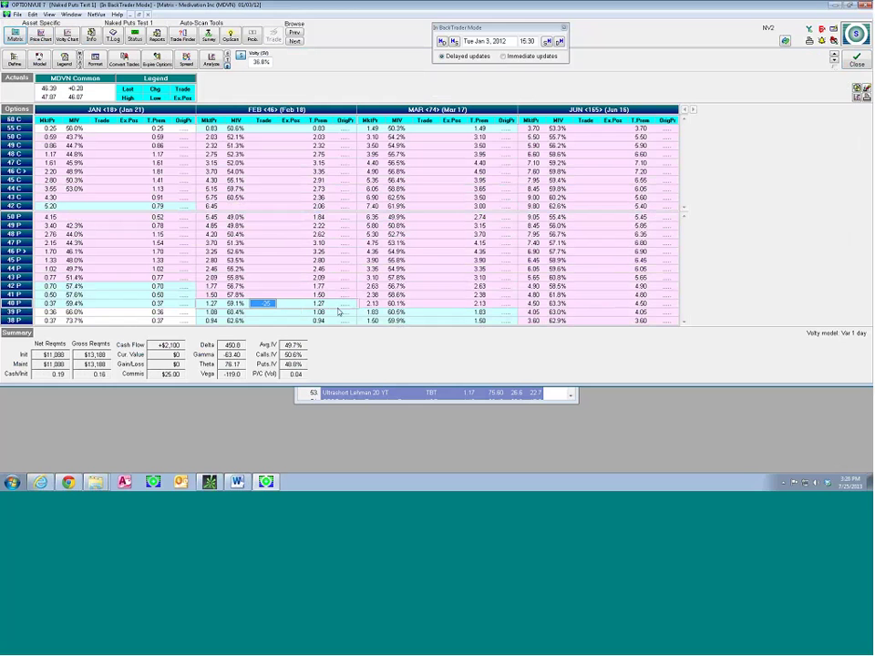
{"action": "type", "text": "-20"}
{"action": "key", "text": "Return"}
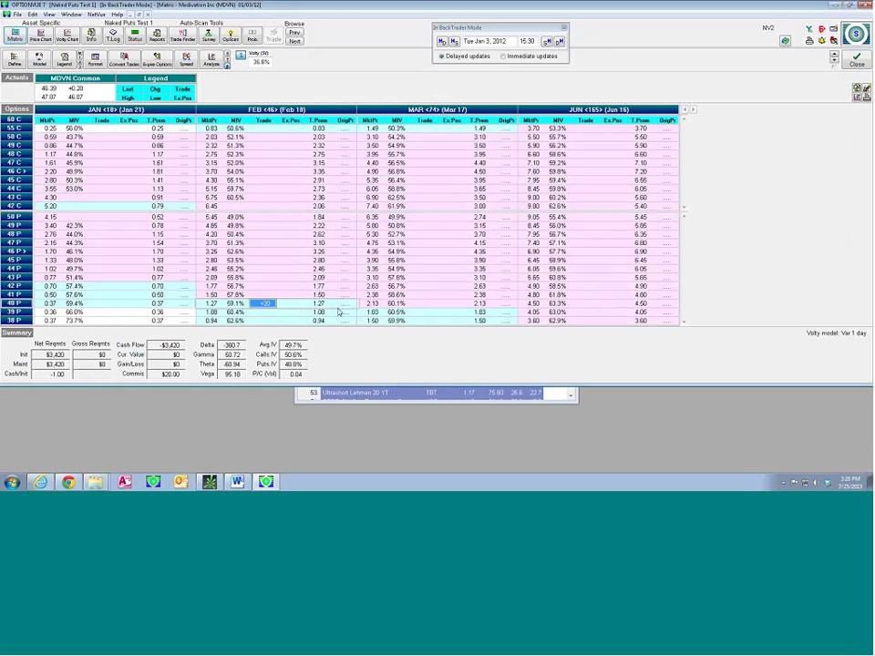
{"action": "type", "text": "-20"}
{"action": "key", "text": "Return"}
Analyze the profit/loss graph of the 20 short February 40 puts and return to the matrix.
{"action": "left_click", "coordinate": [218, 65]}
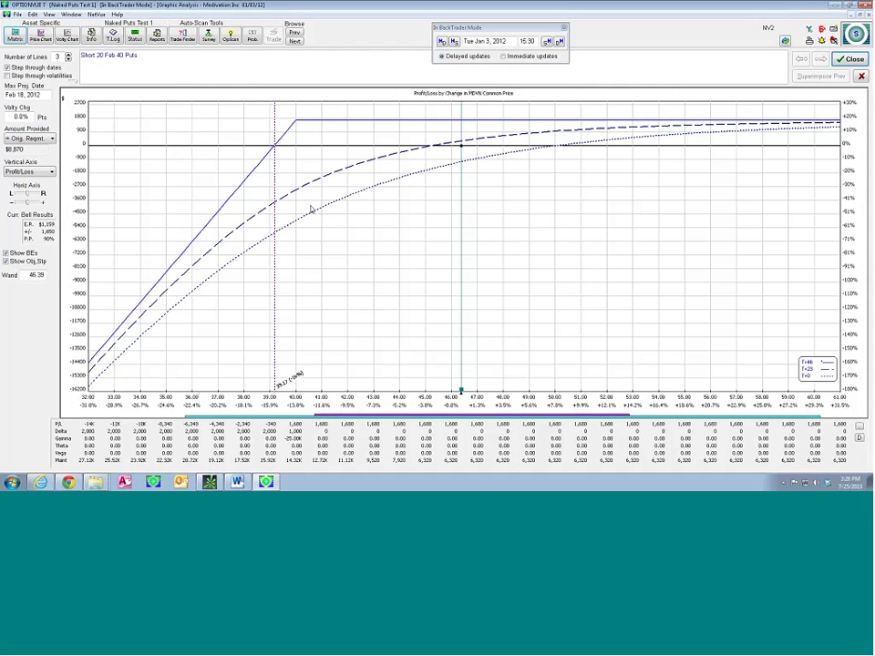
{"action": "left_click", "coordinate": [839, 61]}
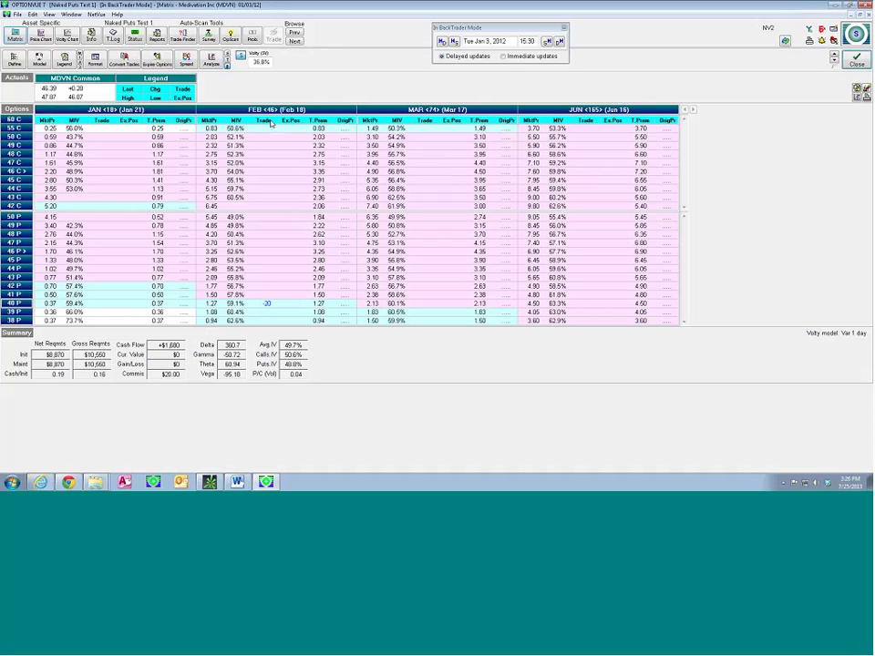
{"action": "right_click", "coordinate": [268, 307]}
{"action": "left_click", "coordinate": [267, 307]}
{"action": "right_click", "coordinate": [262, 308]}
{"action": "left_click", "coordinate": [261, 308]}
Reopen the analysis graph with Yield as the vertical axis, review the current bell and target results, and close it.
{"action": "left_click", "coordinate": [210, 59]}
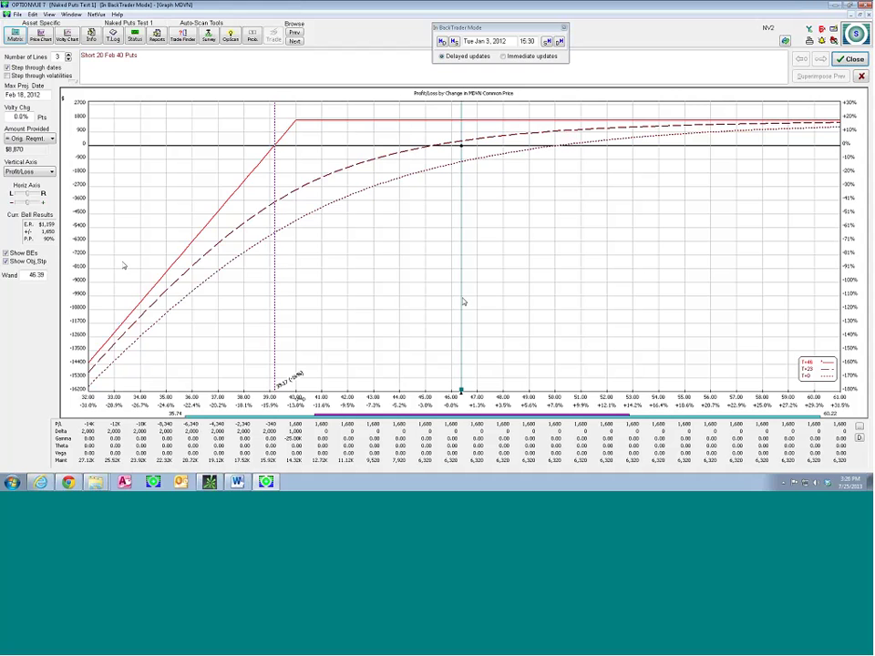
{"action": "left_click", "coordinate": [49, 172]}
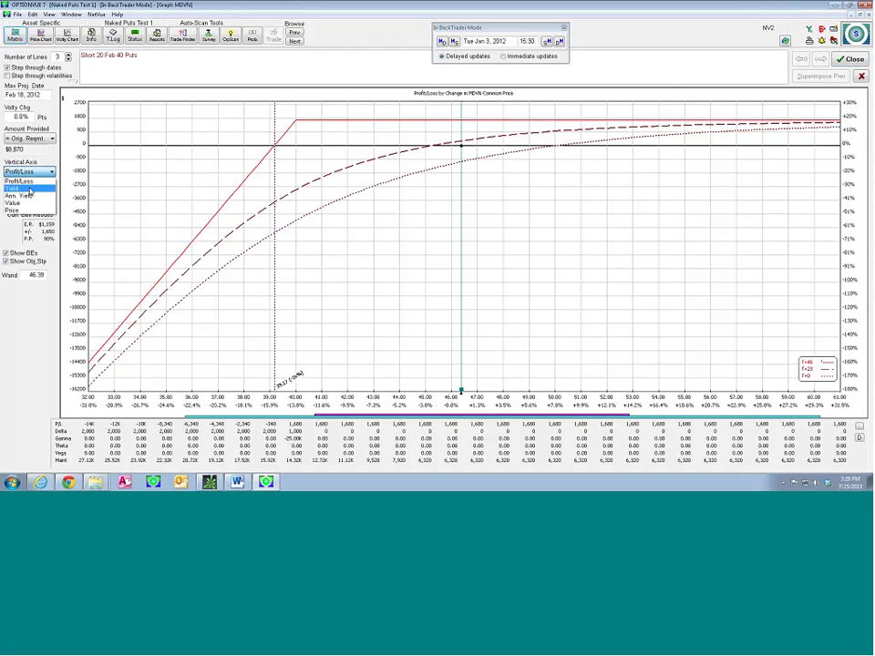
{"action": "left_click", "coordinate": [36, 188]}
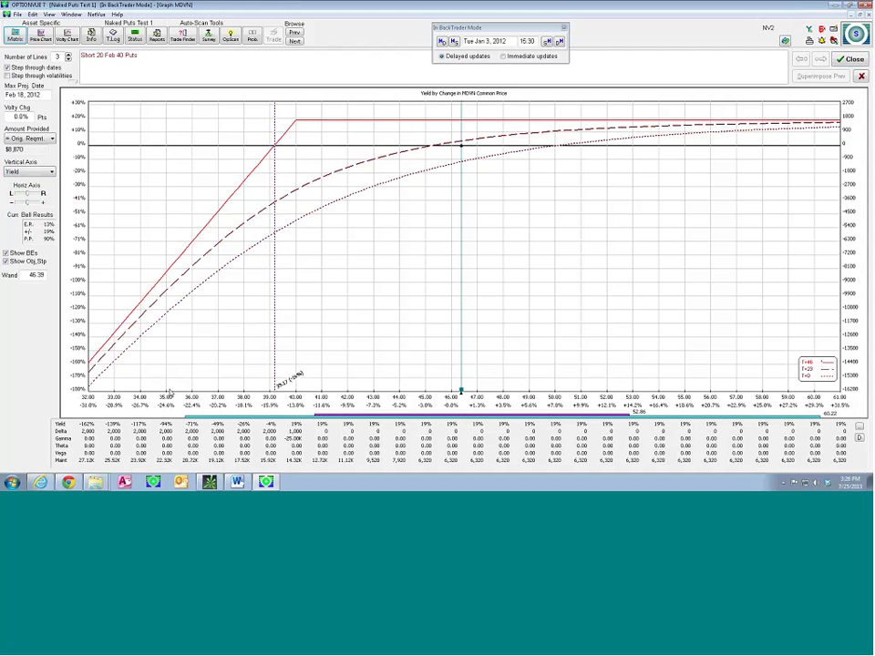
{"action": "left_click", "coordinate": [36, 216]}
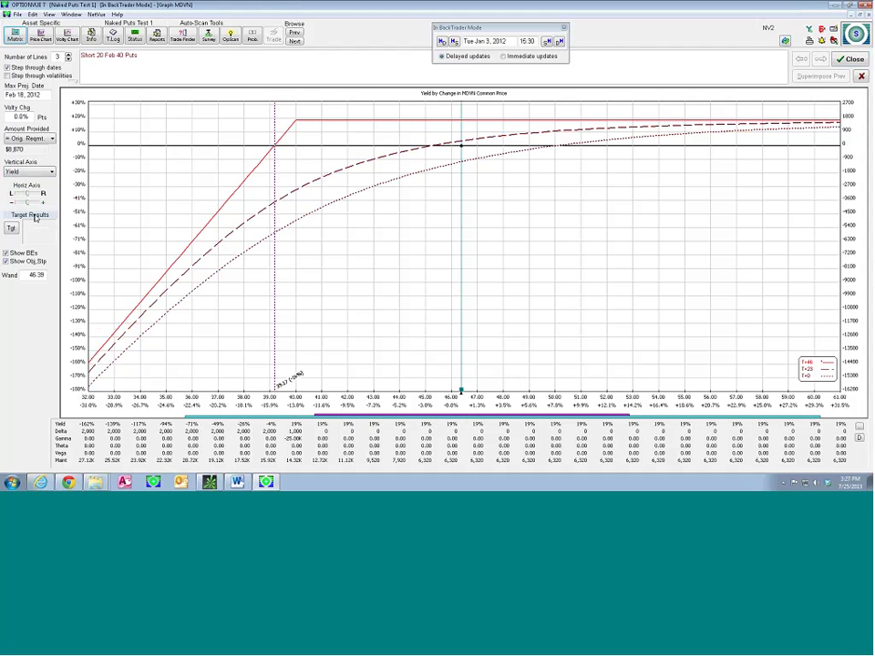
{"action": "left_click", "coordinate": [33, 216]}
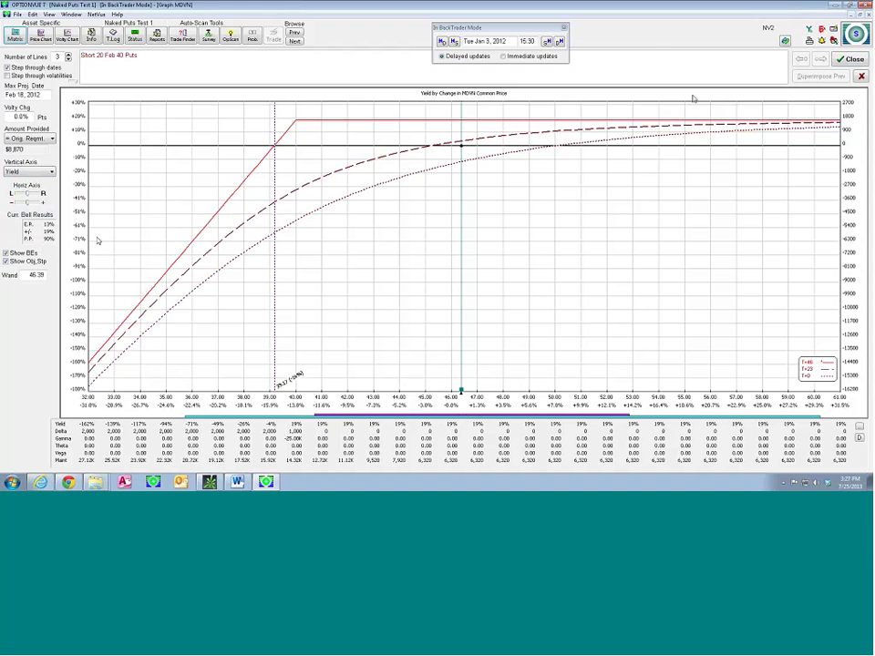
{"action": "left_click", "coordinate": [842, 60]}
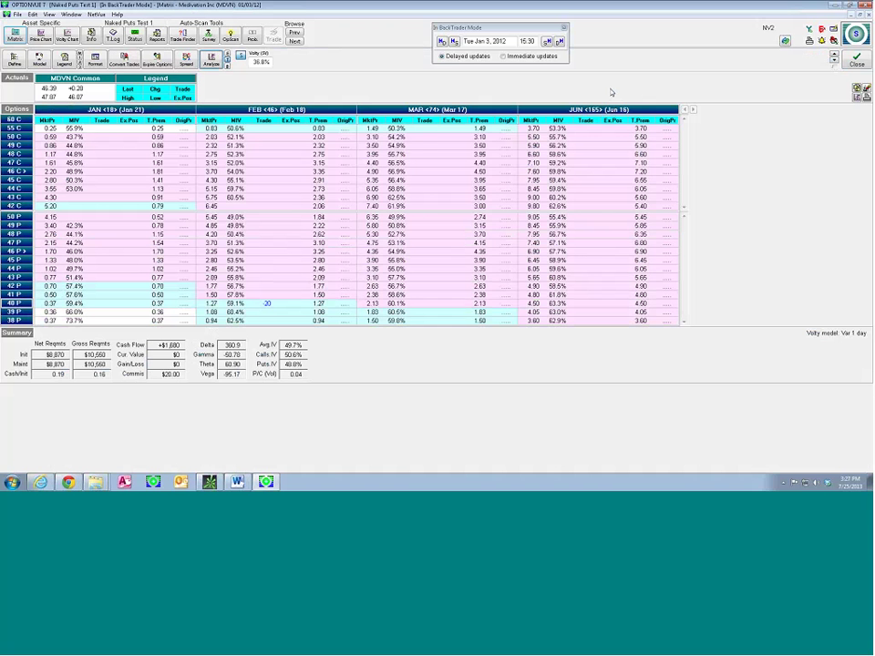
Replace the February 40 put trade with a trade of -20 on the February 41 put.
{"action": "left_click", "coordinate": [266, 304]}
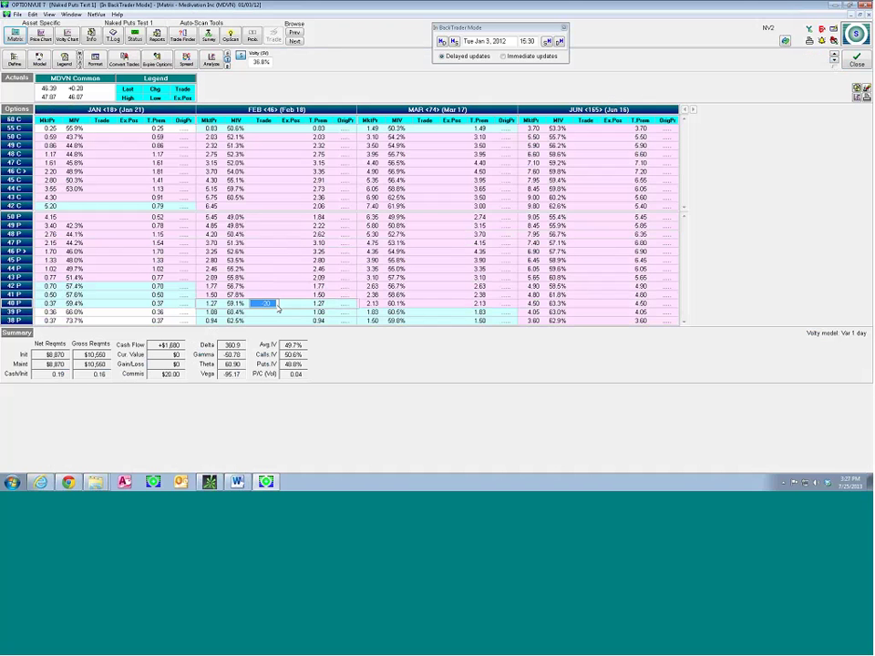
{"action": "key", "text": "Delete"}
{"action": "left_click", "coordinate": [275, 294]}
{"action": "type", "text": "-20"}
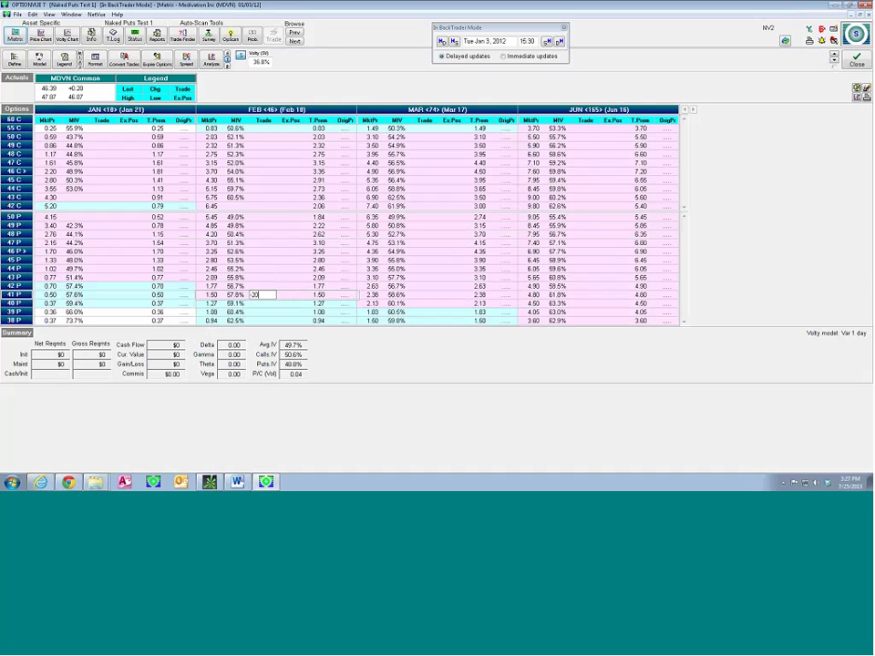
{"action": "key", "text": "Return"}
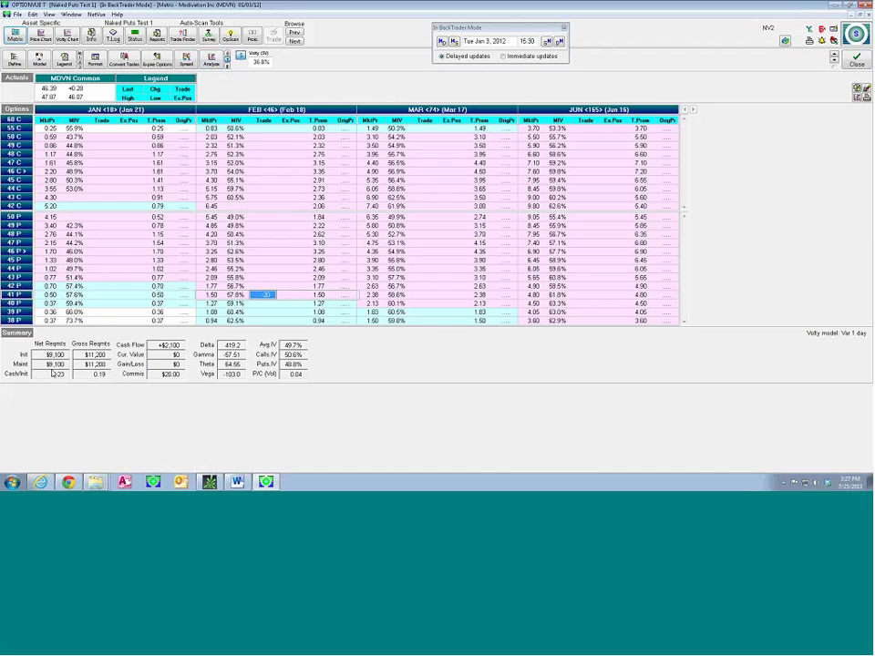
Check the probability of profit for the 20 short February 41 puts and convert the trade into an existing position.
{"action": "left_click", "coordinate": [212, 60]}
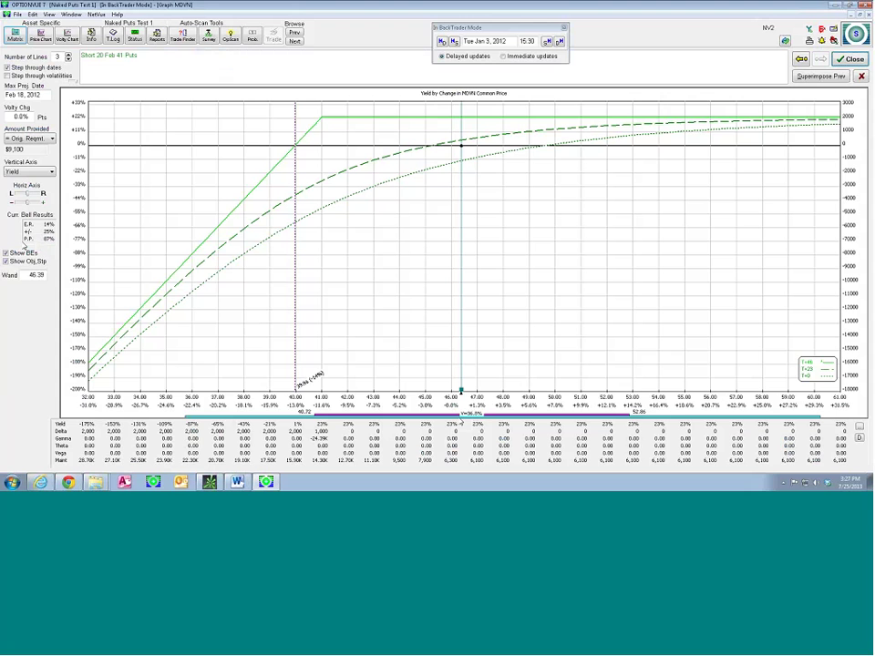
{"action": "mouse_move", "coordinate": [461, 421]}
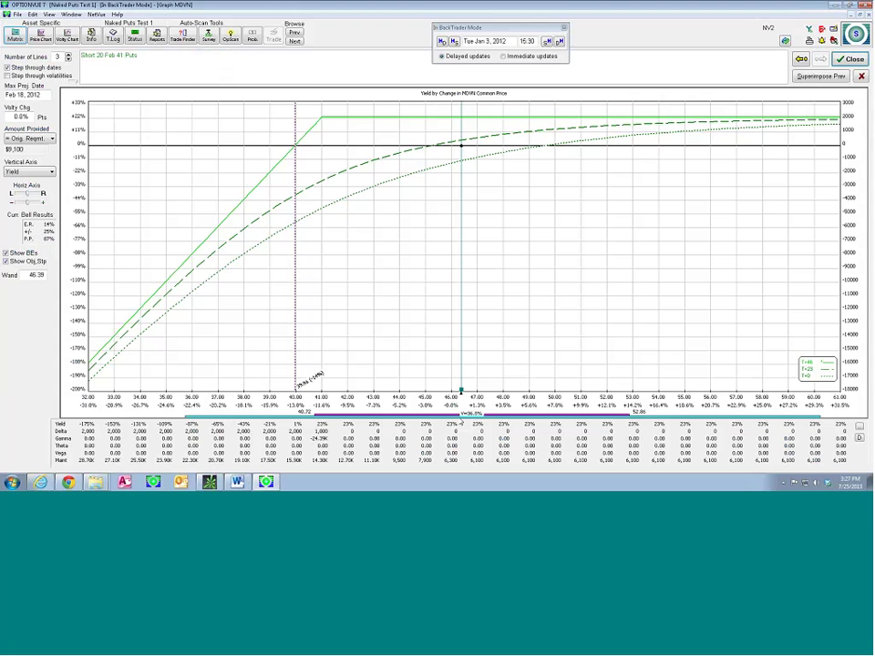
{"action": "left_click", "coordinate": [852, 58]}
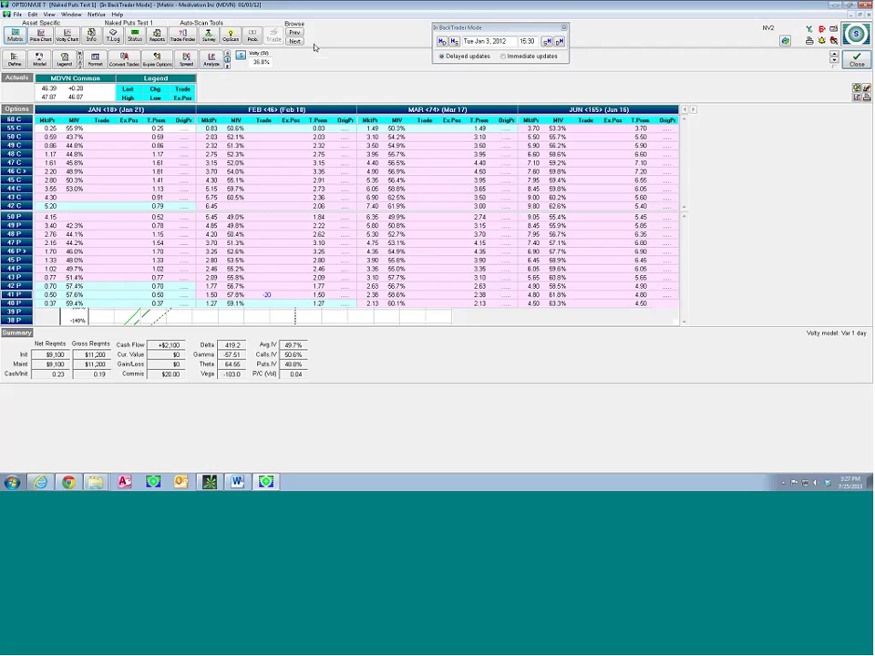
{"action": "left_click", "coordinate": [121, 61]}
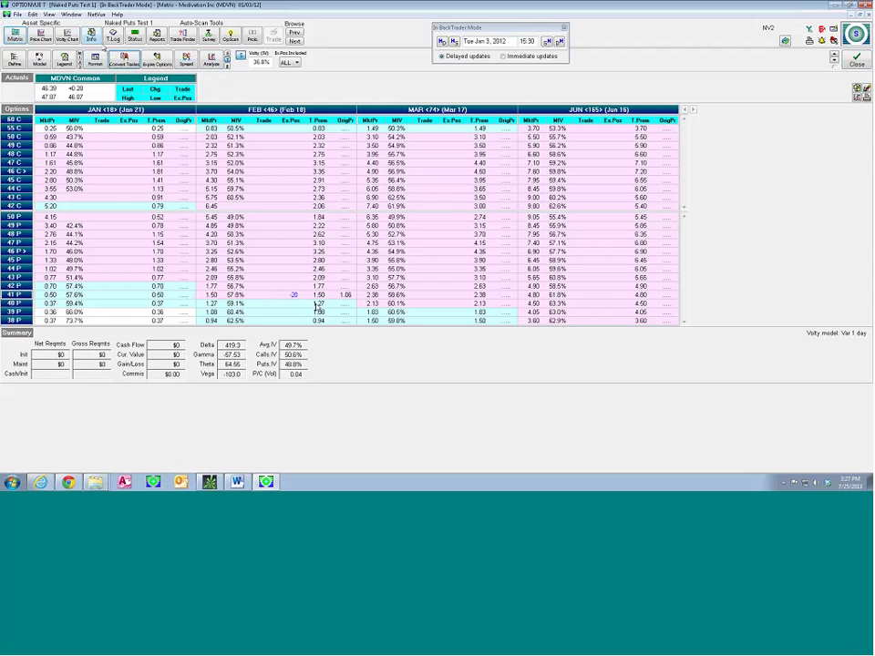
Return to the Quotes Display and bring up the MDVN price chart again.
{"action": "left_click", "coordinate": [66, 15]}
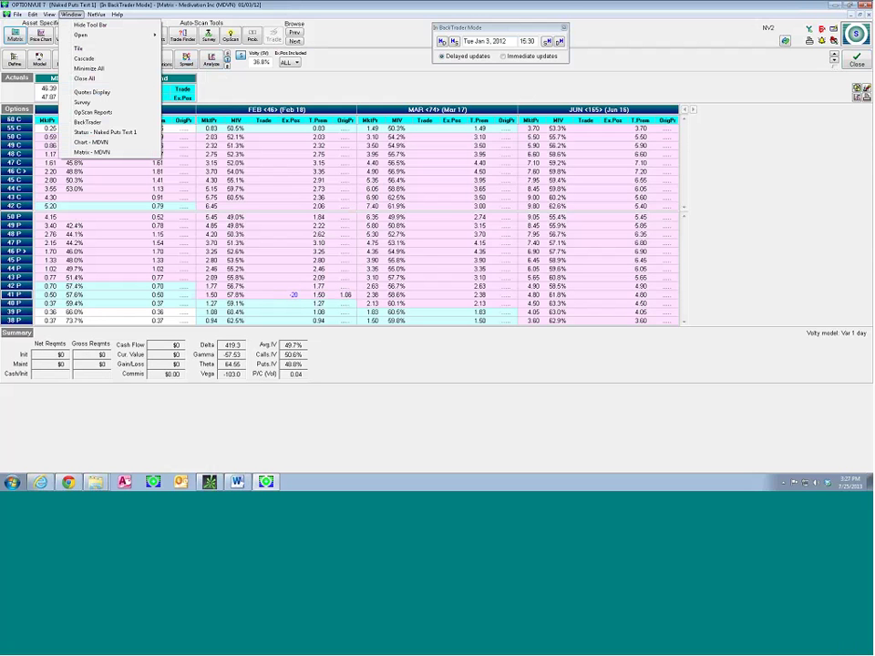
{"action": "left_click", "coordinate": [81, 93]}
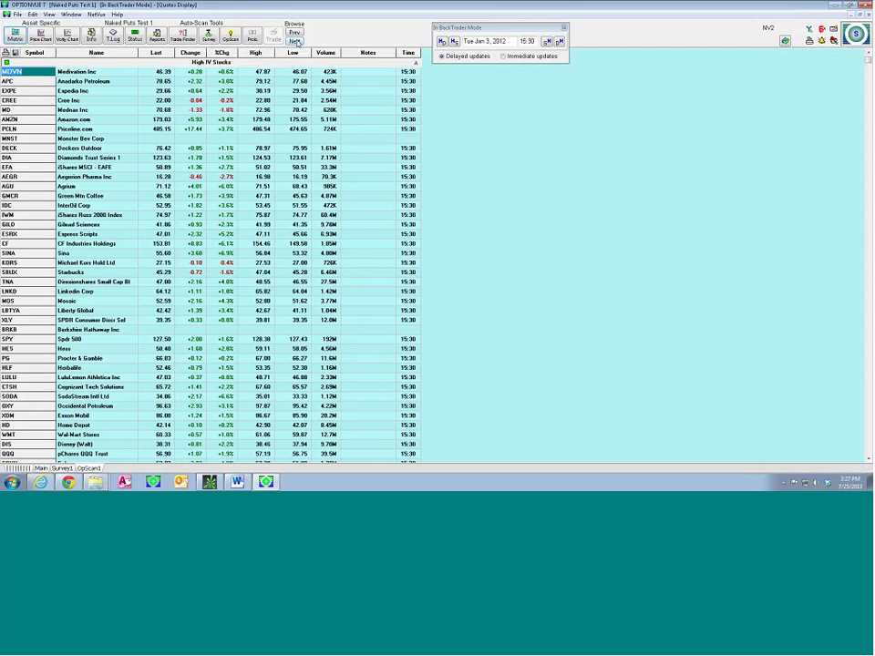
{"action": "left_click", "coordinate": [40, 36]}
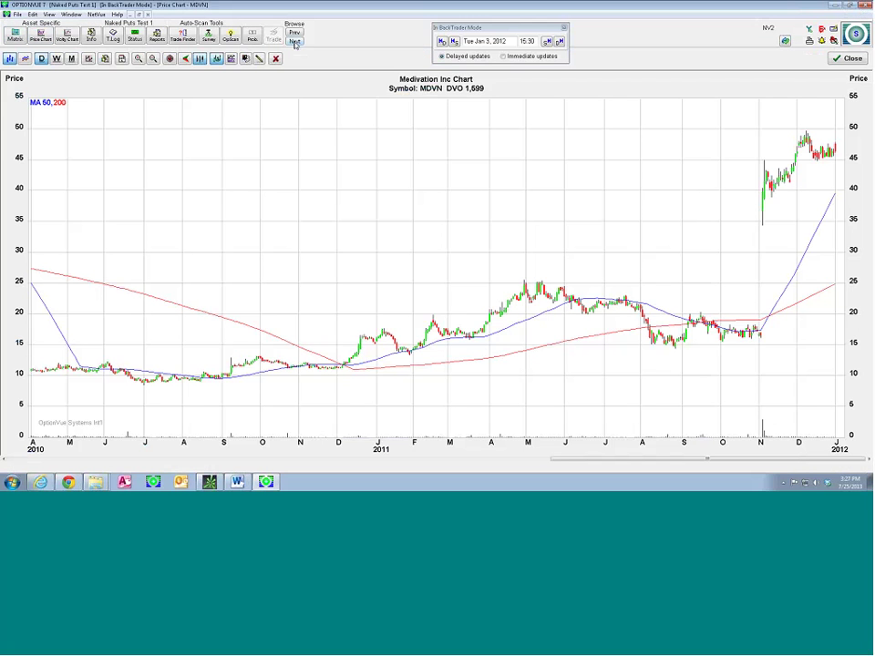
Browse the price charts of APC, EXPE, CREE and MD against their 200-day moving averages, and open the matrix for MD.
{"action": "left_click", "coordinate": [294, 41]}
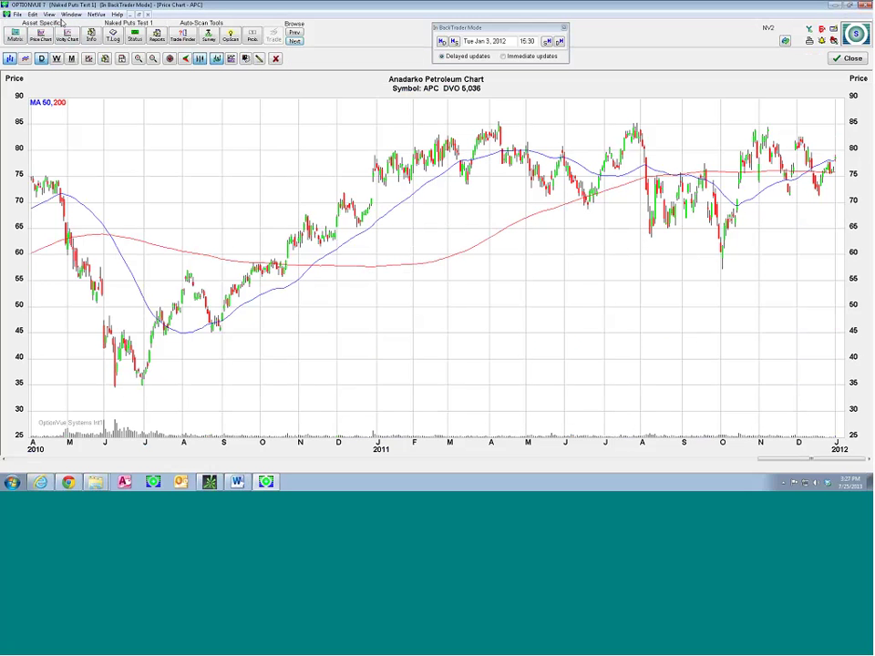
{"action": "left_click", "coordinate": [295, 41]}
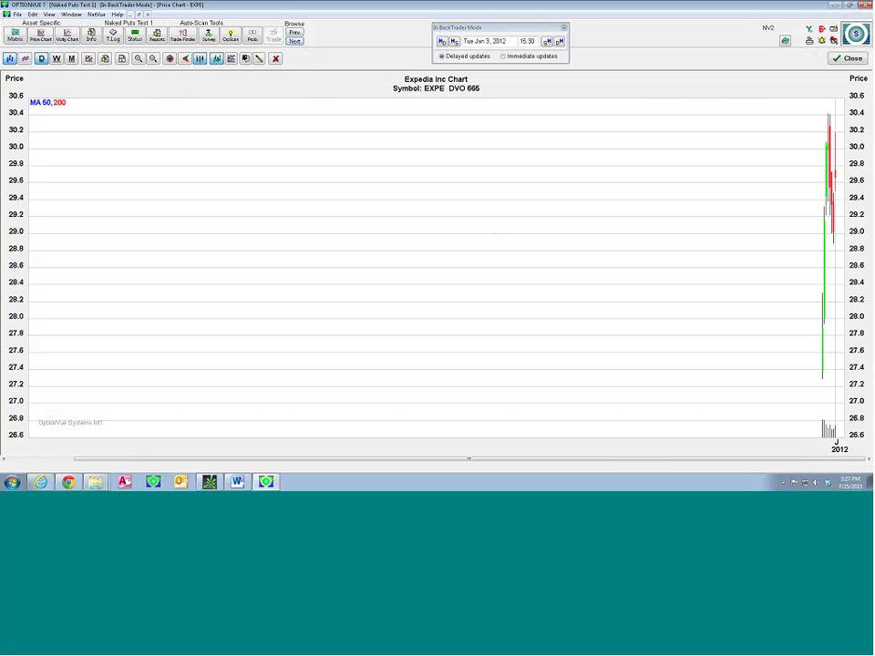
{"action": "left_click", "coordinate": [294, 42]}
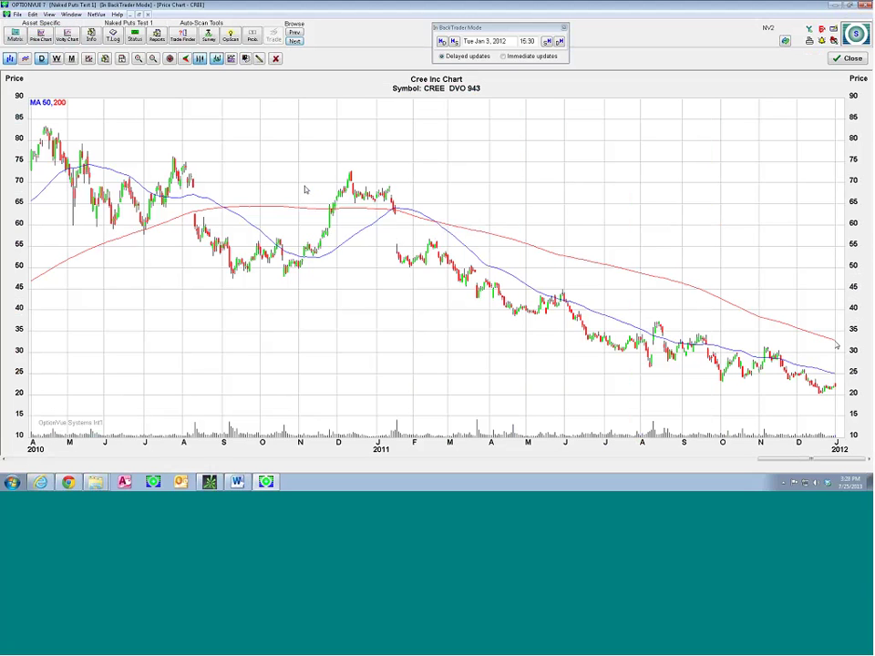
{"action": "left_click", "coordinate": [294, 41]}
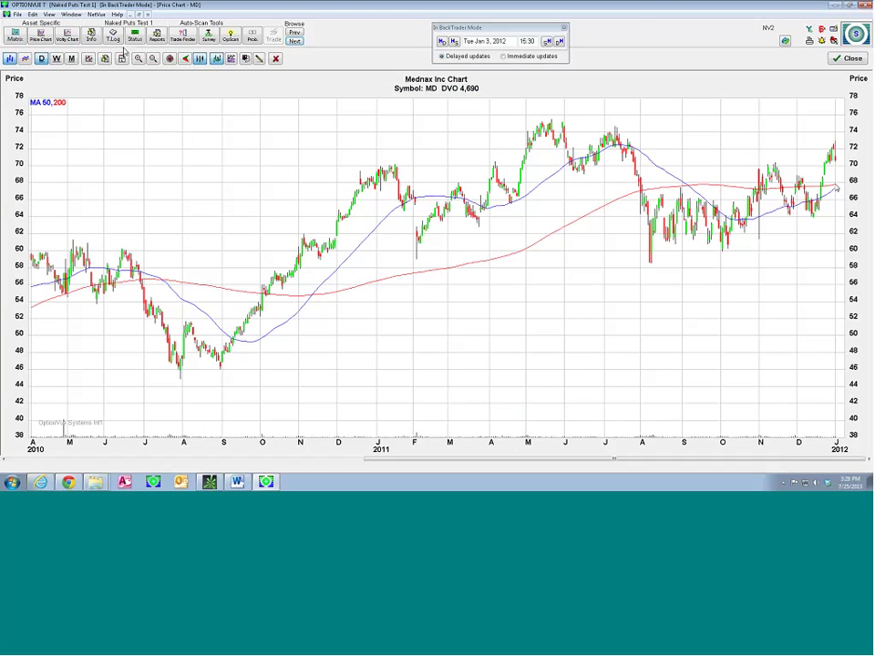
{"action": "left_click", "coordinate": [14, 34]}
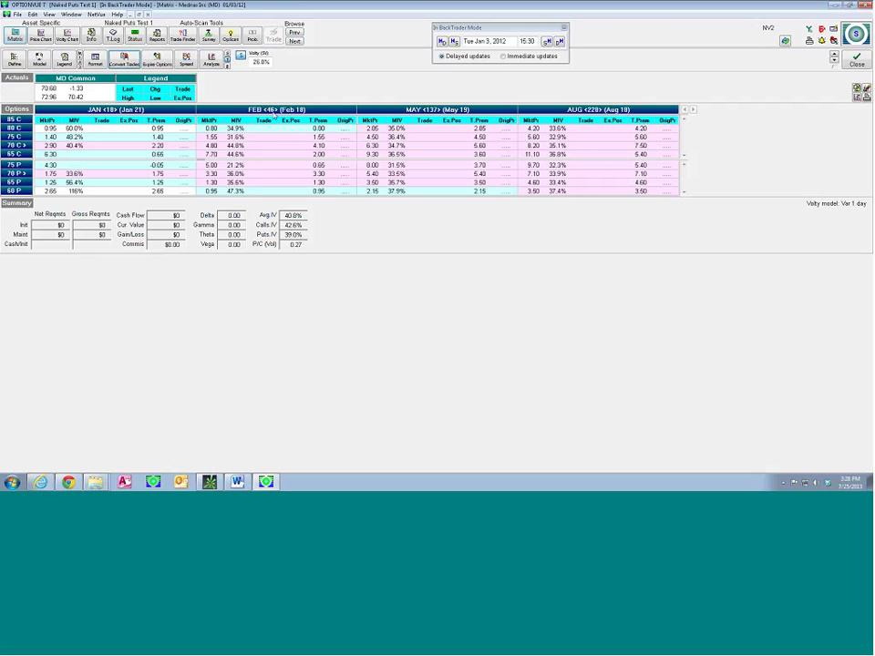
Try a trade of -14 on the MD February 60 put and analyze its probability of profit.
{"action": "left_click", "coordinate": [264, 192]}
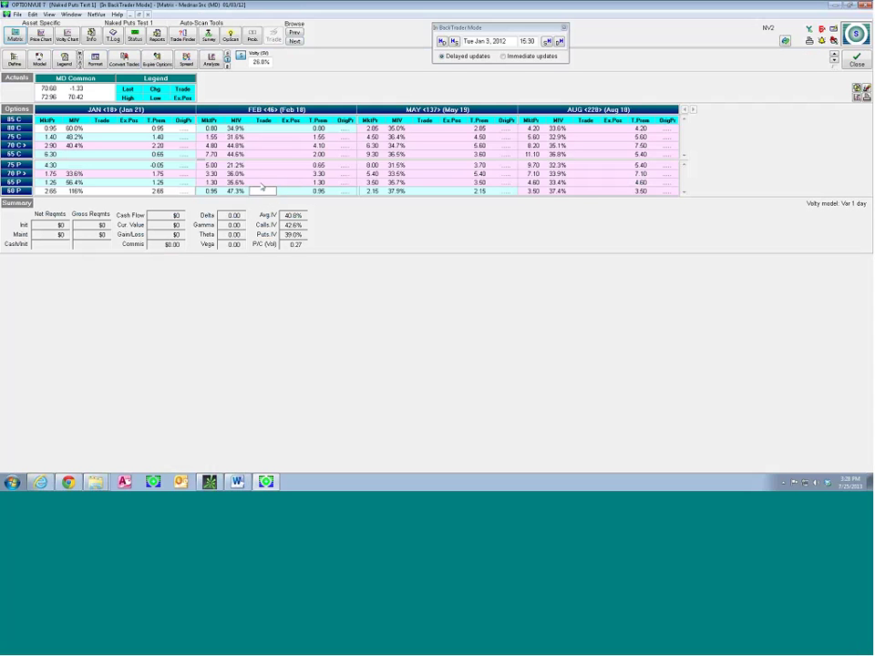
{"action": "type", "text": "-10"}
{"action": "key", "text": "Return"}
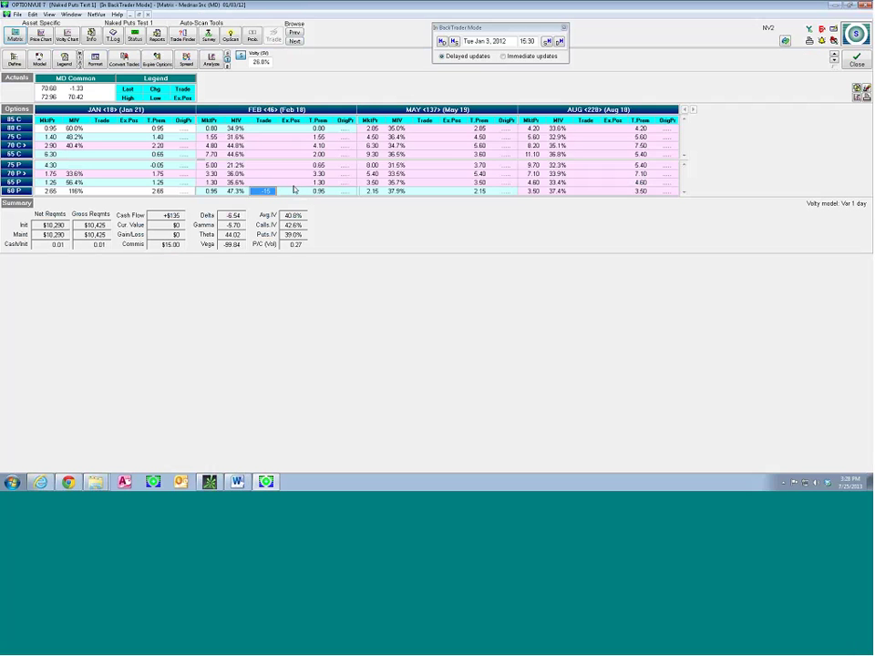
{"action": "type", "text": "-14"}
{"action": "key", "text": "Return"}
{"action": "left_click", "coordinate": [210, 58]}
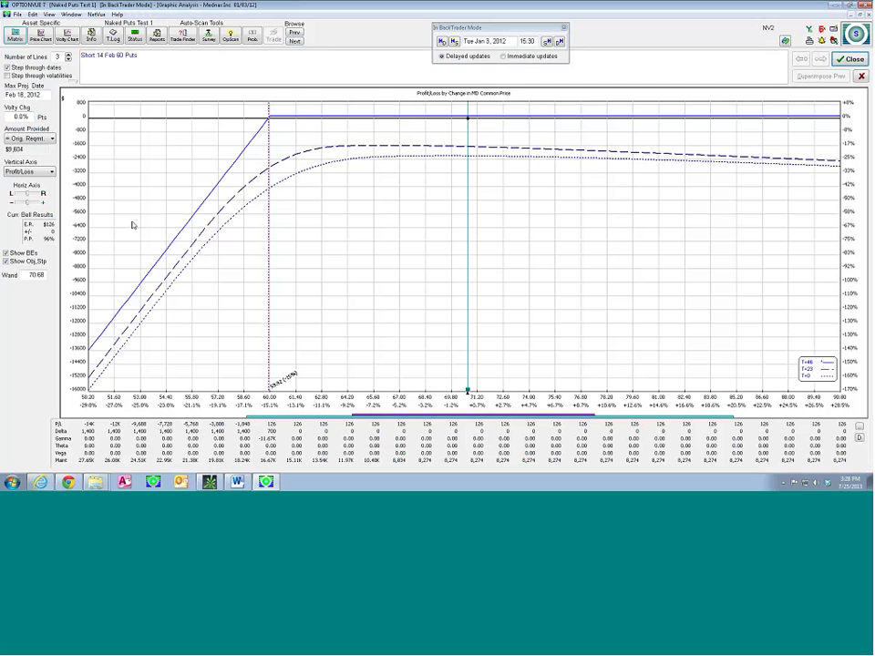
{"action": "left_click", "coordinate": [853, 58]}
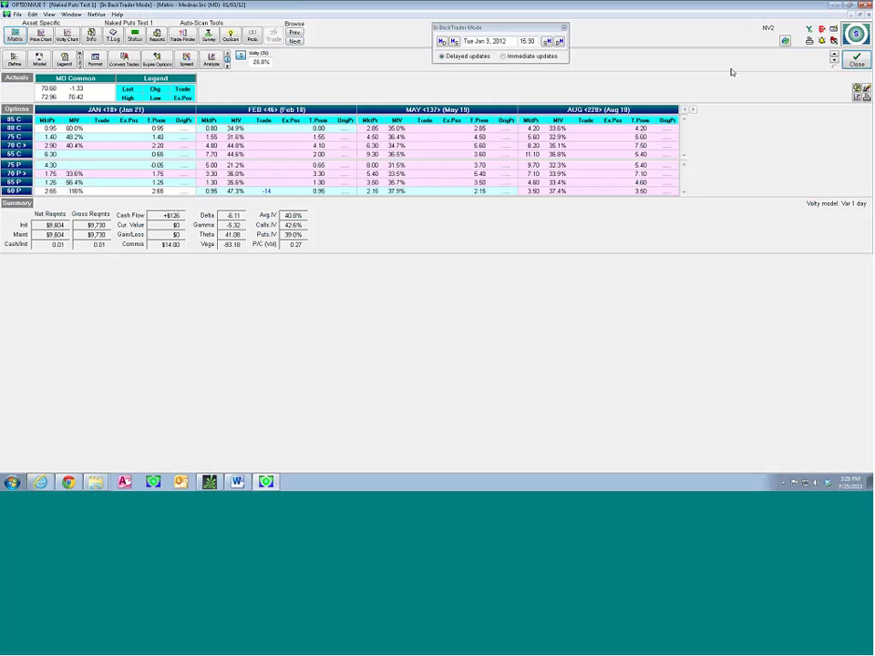
Replace the MD February 60 put trade with -14 on the February 65 put and analyze its probability of profit.
{"action": "left_click", "coordinate": [267, 191]}
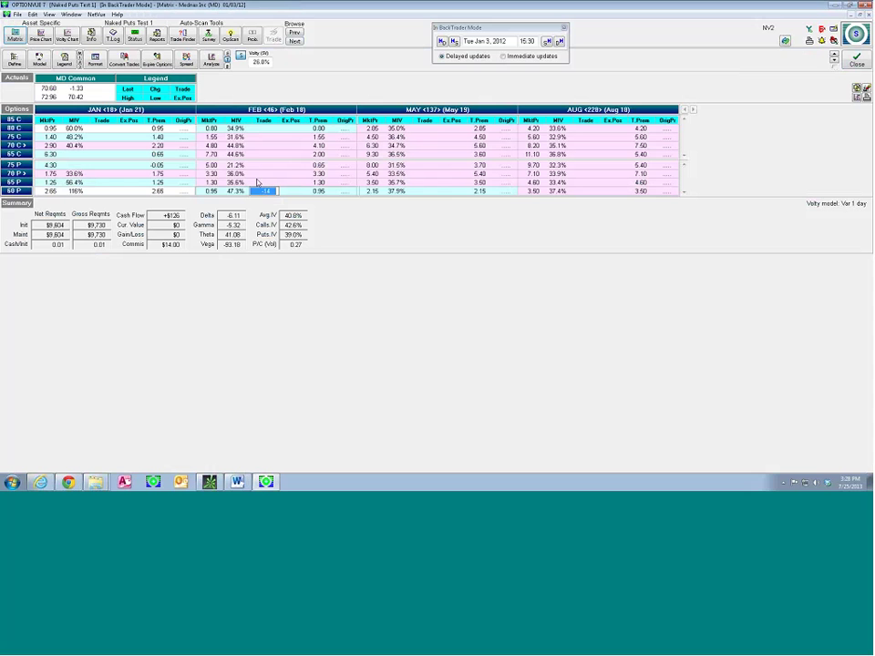
{"action": "key", "text": "Delete"}
{"action": "left_click", "coordinate": [273, 183]}
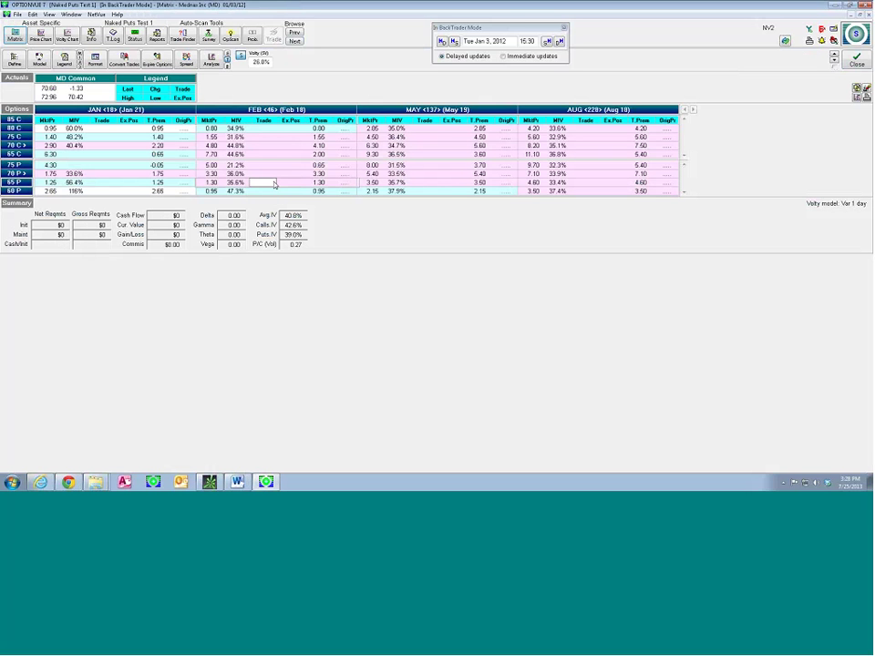
{"action": "type", "text": "-14"}
{"action": "key", "text": "Return"}
{"action": "left_click", "coordinate": [213, 63]}
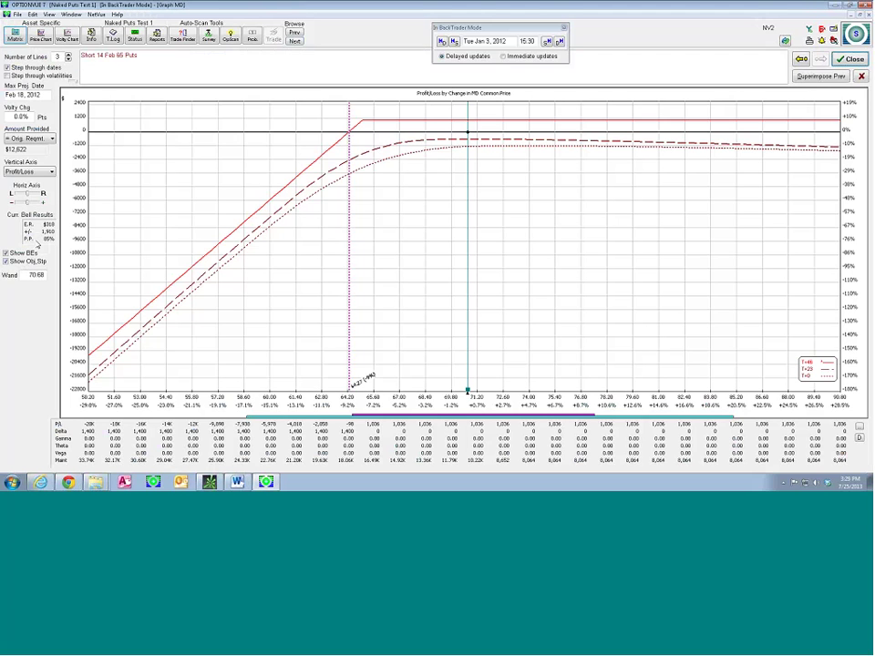
{"action": "left_click", "coordinate": [853, 58]}
Reduce the February 65 put trade to -10 and convert it into an existing position.
{"action": "left_click", "coordinate": [265, 183]}
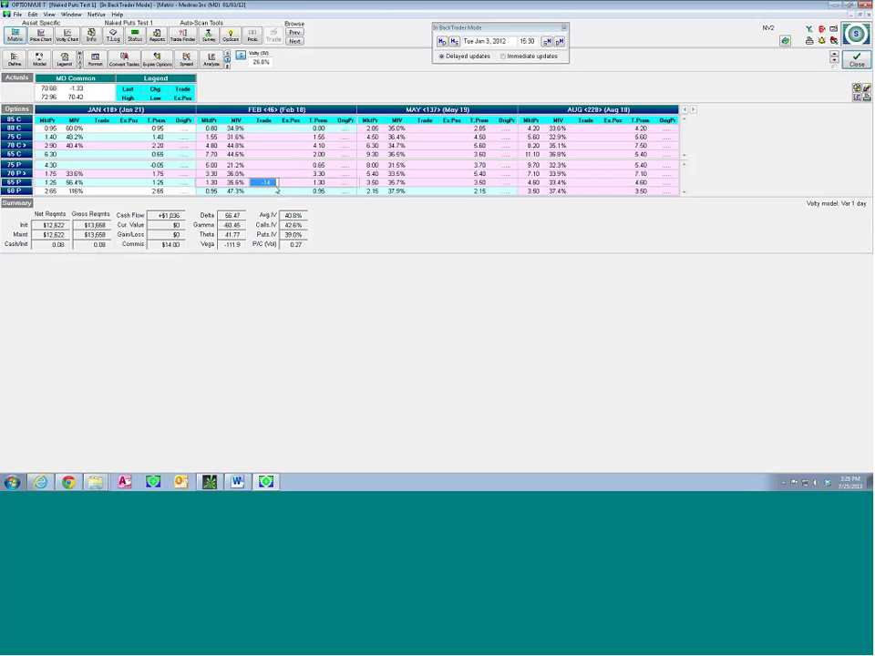
{"action": "type", "text": "-10"}
{"action": "key", "text": "Return"}
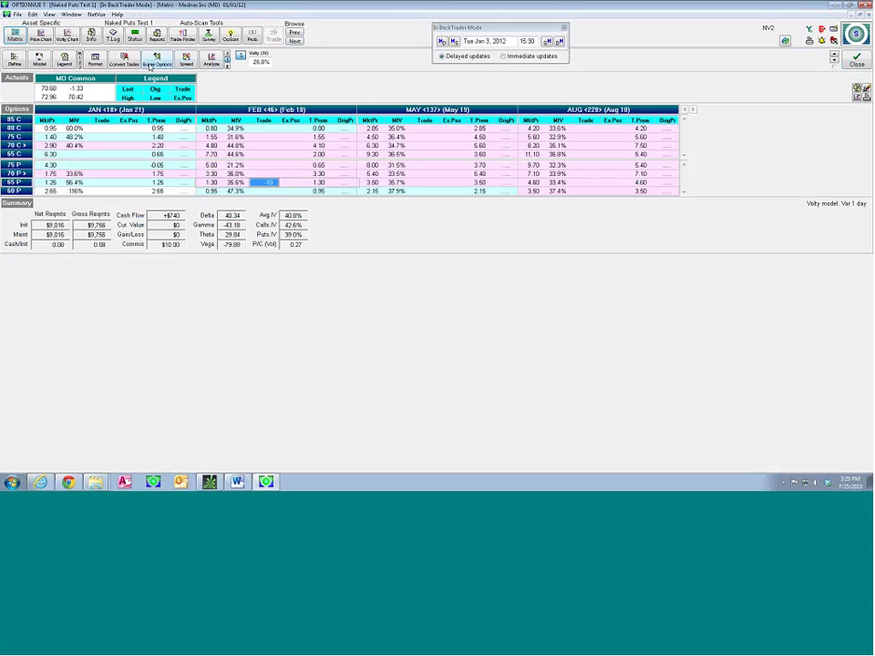
{"action": "left_click", "coordinate": [116, 57]}
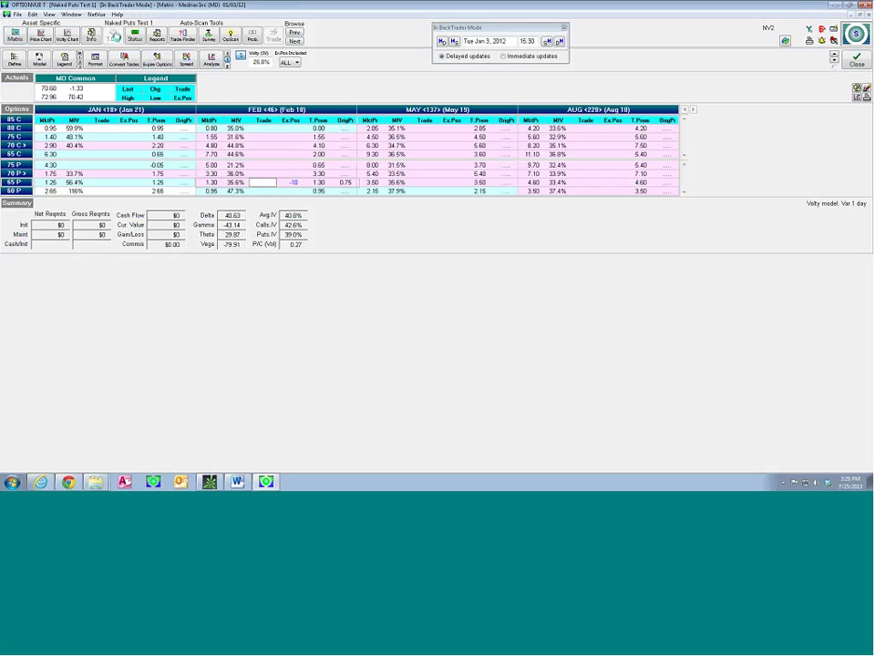
Review the account's transaction log for the recorded put sales and return to the Quotes Display.
{"action": "left_click", "coordinate": [113, 37]}
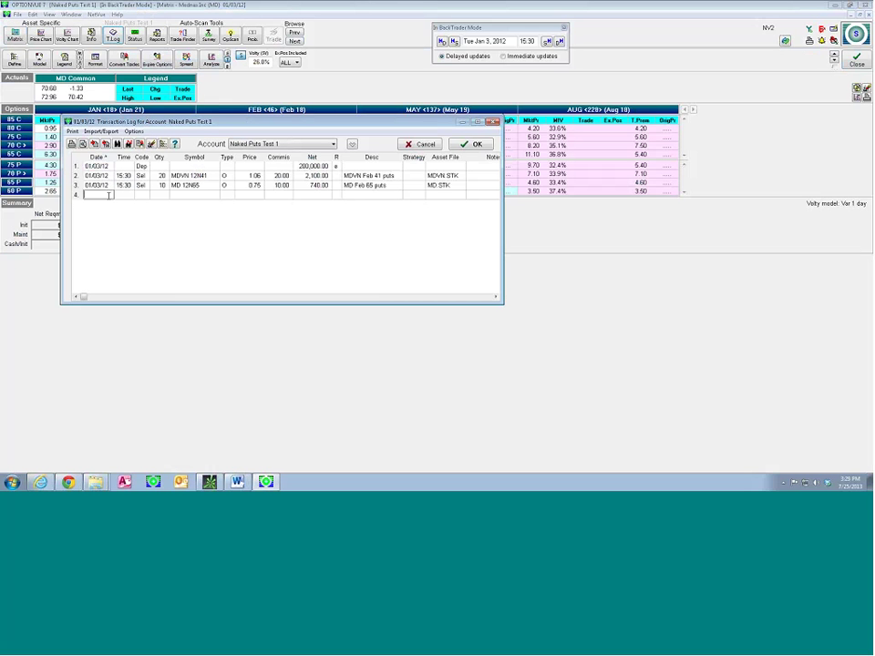
{"action": "left_click", "coordinate": [455, 147]}
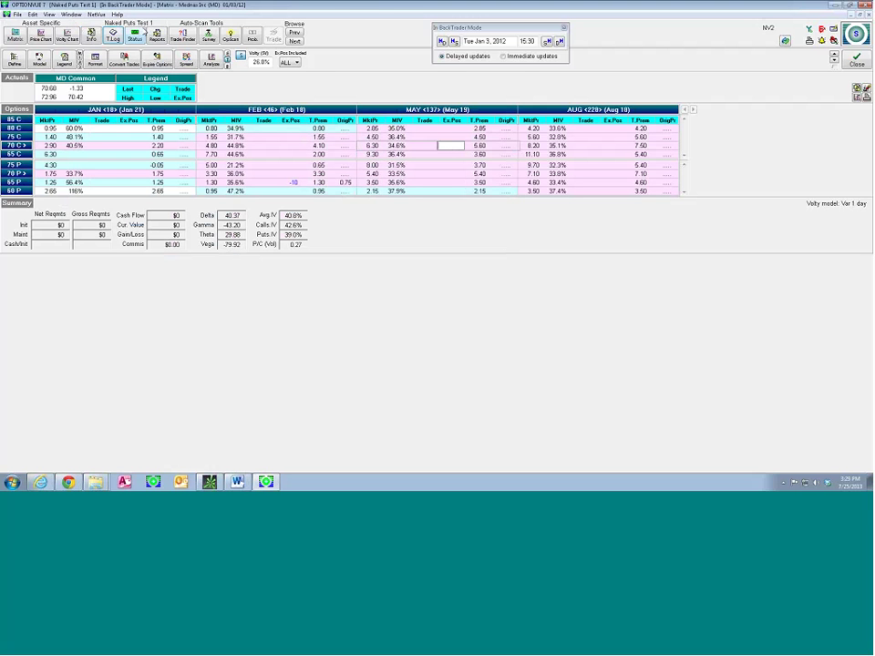
{"action": "left_click", "coordinate": [71, 14]}
{"action": "left_click", "coordinate": [73, 67]}
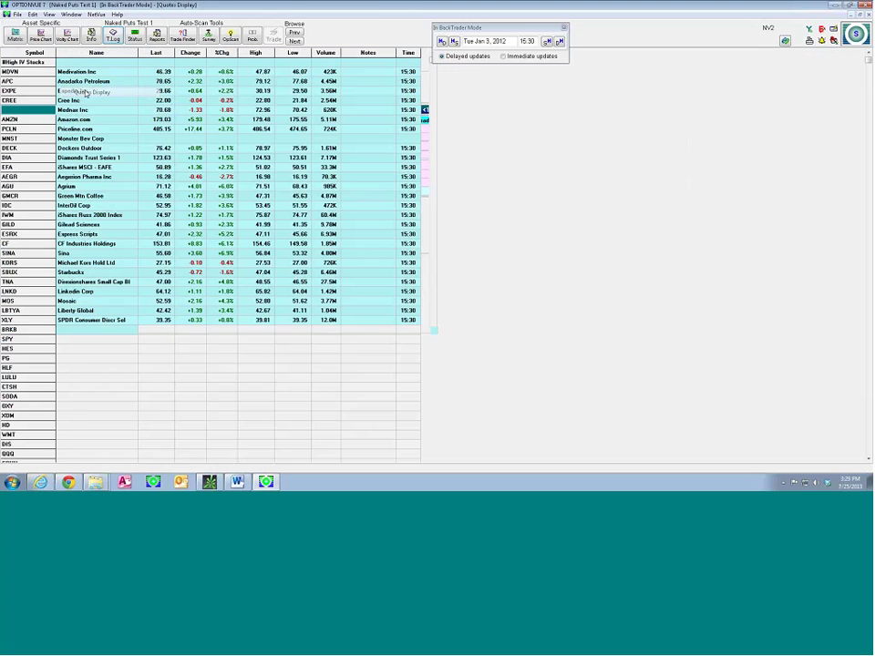
Examine the price charts of AMZN, PCLN and MNST against their 200-day averages, and check the MNST matrix for options.
{"action": "left_click", "coordinate": [16, 120]}
{"action": "left_click", "coordinate": [40, 36]}
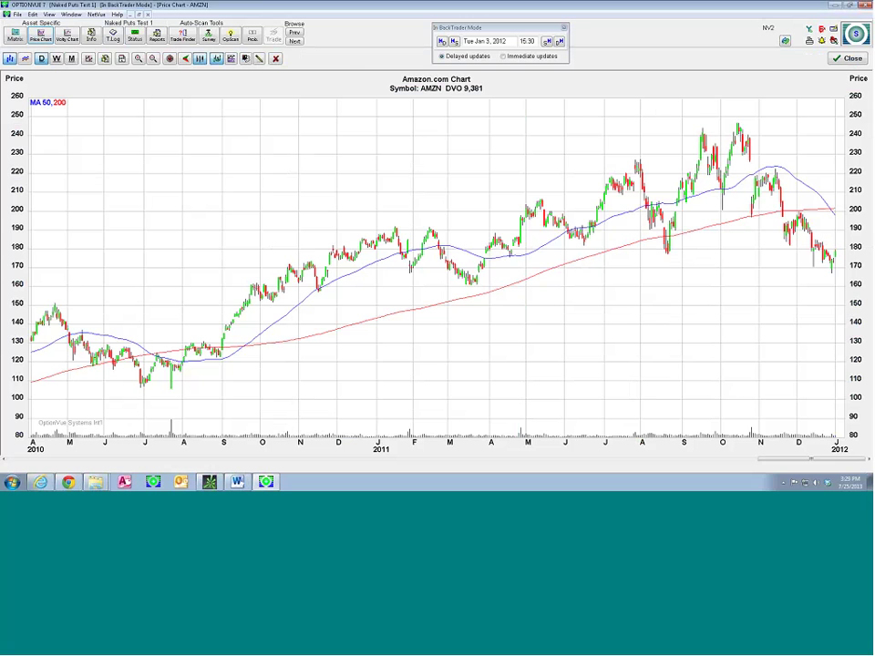
{"action": "left_click", "coordinate": [295, 42]}
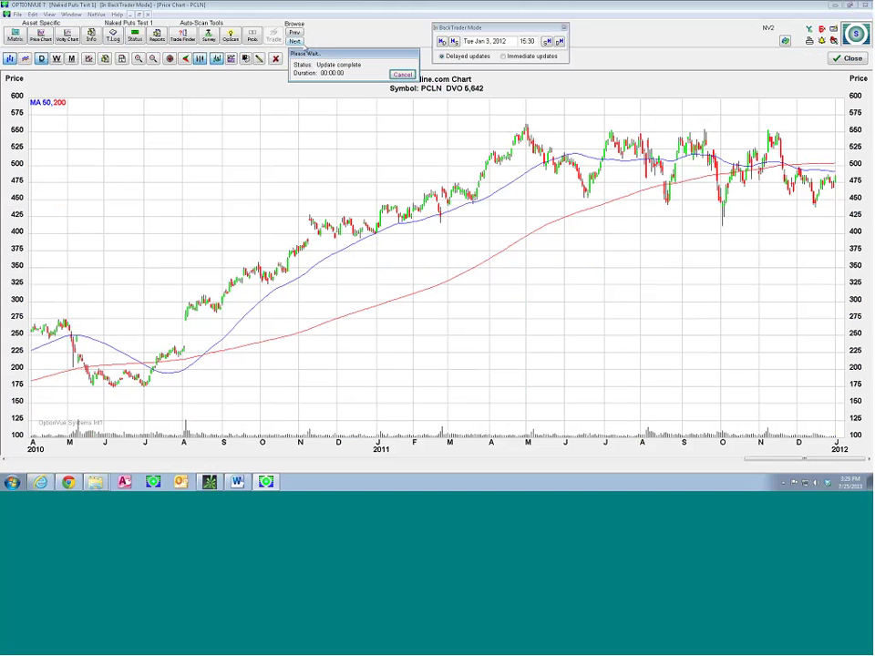
{"action": "left_click", "coordinate": [294, 42]}
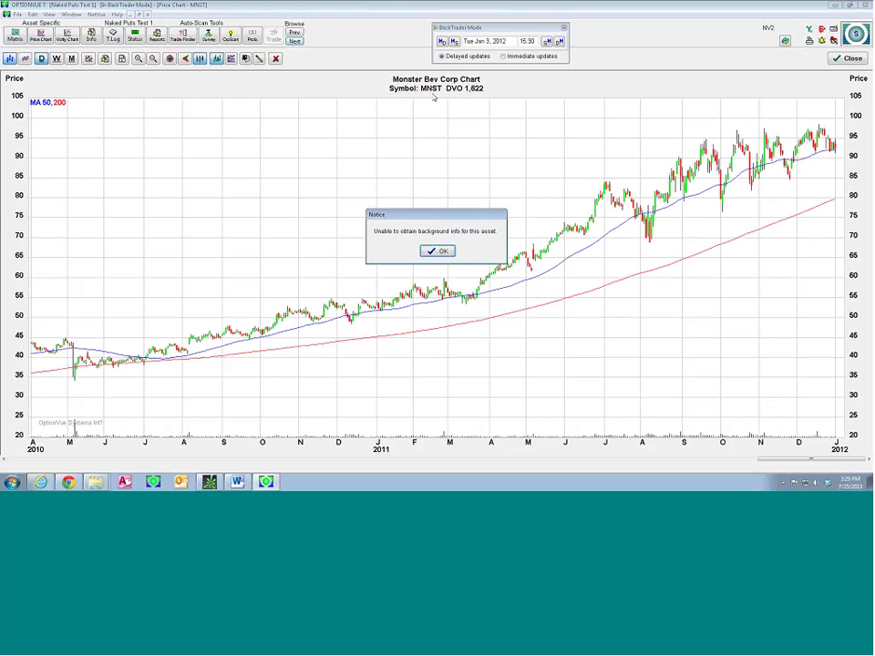
{"action": "left_click", "coordinate": [435, 253]}
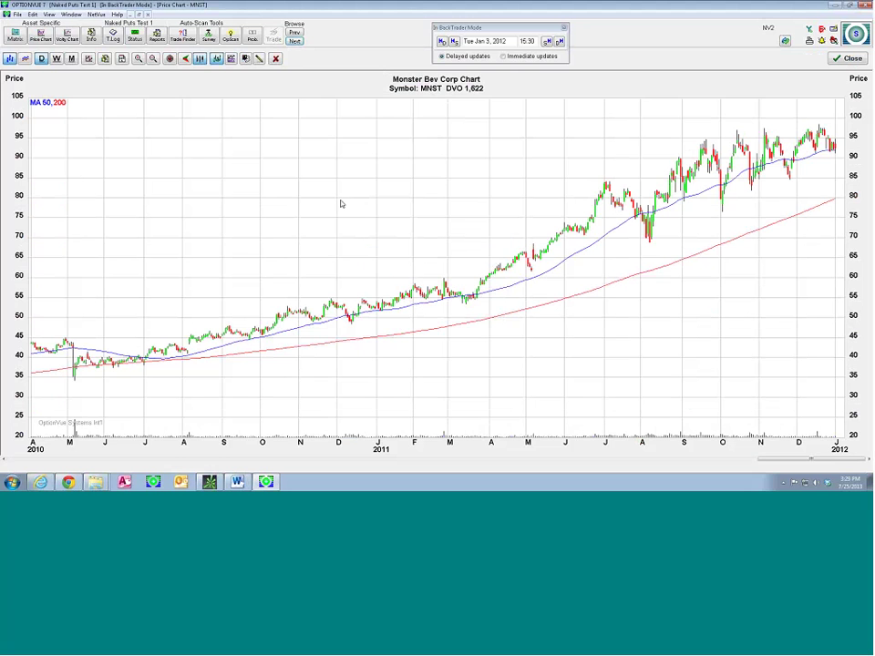
{"action": "left_click", "coordinate": [15, 38]}
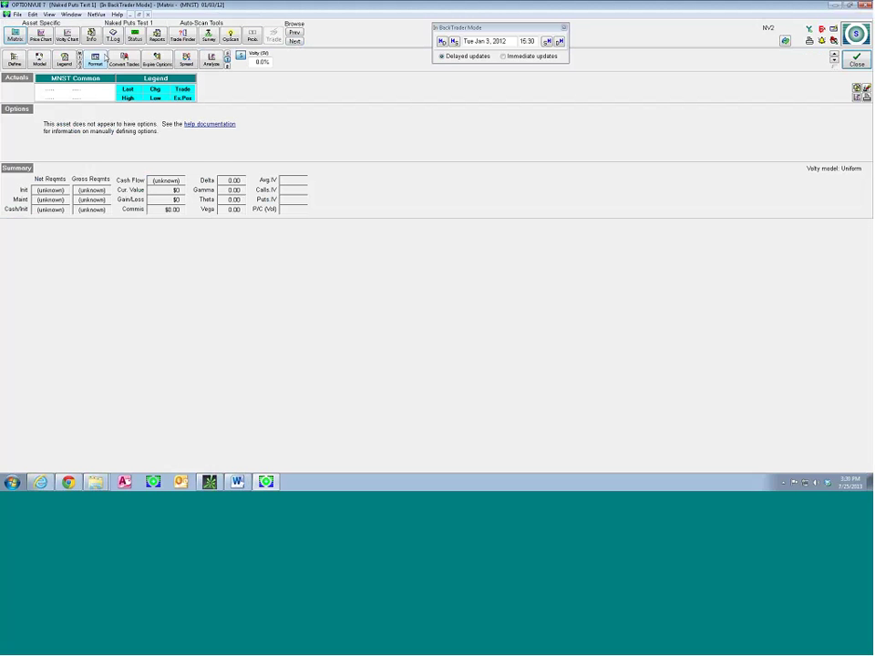
{"action": "left_click", "coordinate": [857, 60]}
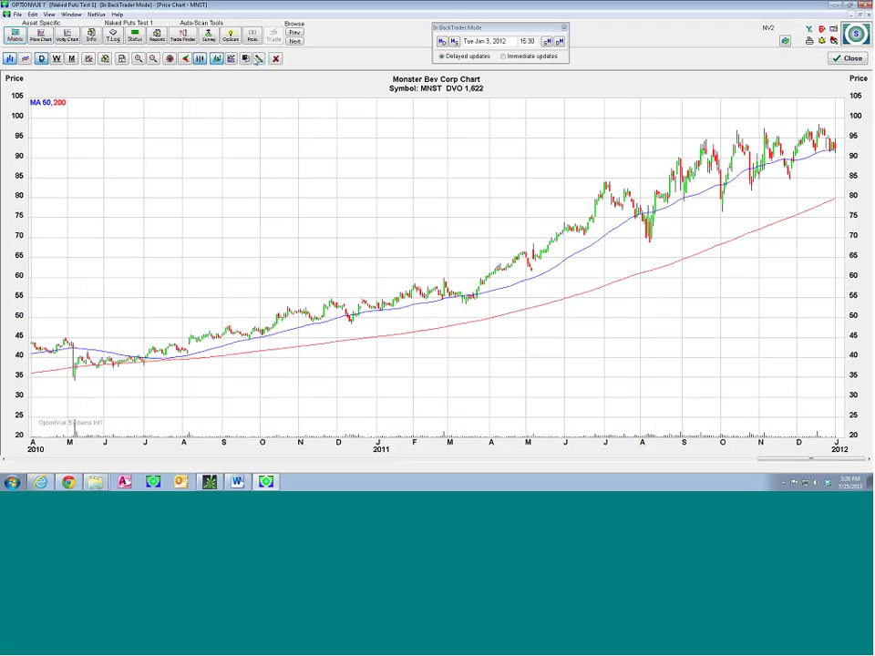
Examine the DECK and DIA price charts against their 200-day averages and open the matrix for DIA.
{"action": "left_click", "coordinate": [293, 41]}
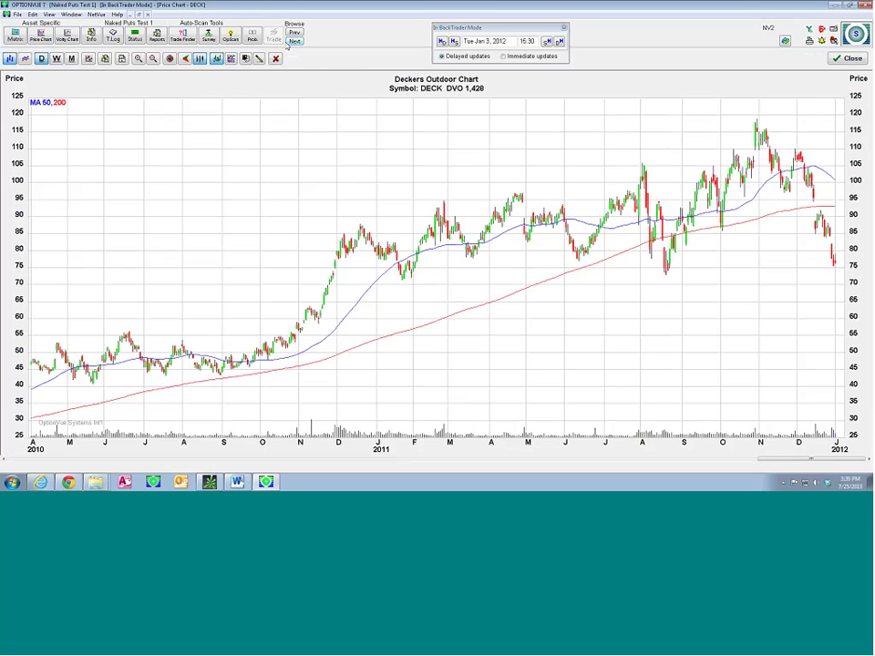
{"action": "key", "text": "Page_Down"}
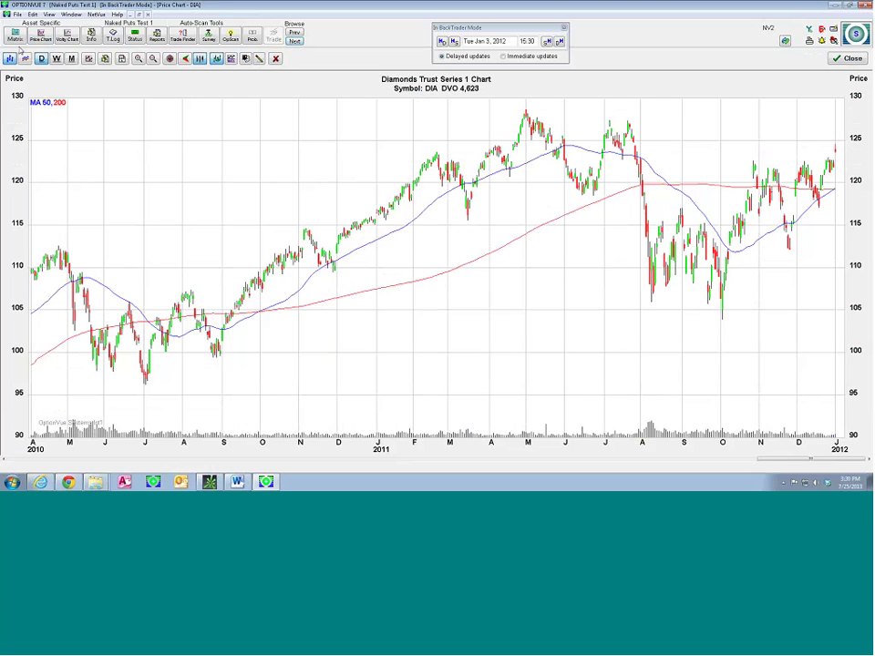
{"action": "left_click", "coordinate": [26, 42]}
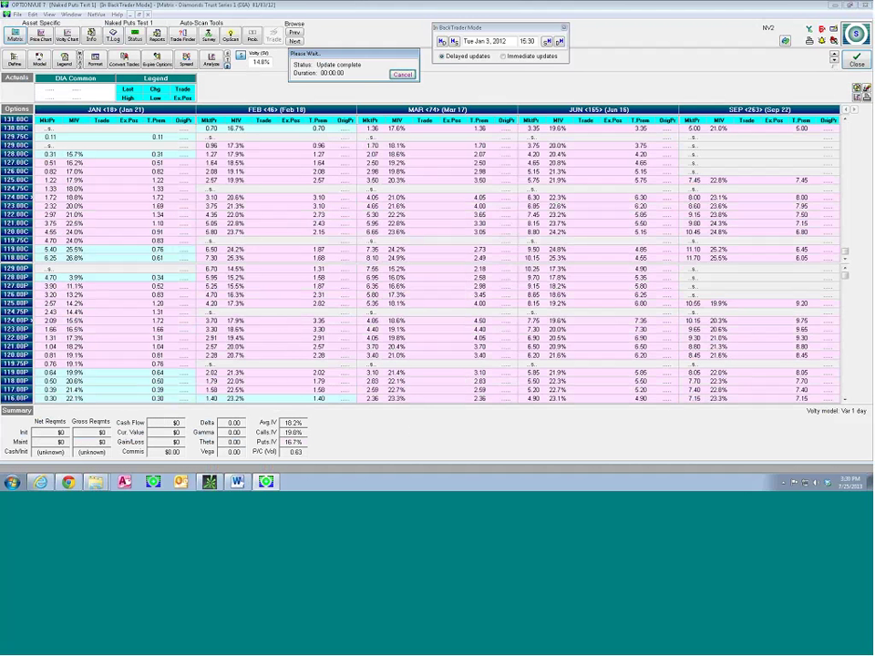
Enter a trade on the DIA February 116 put, first as -10, and adjust its size to -6.
{"action": "left_click", "coordinate": [260, 399]}
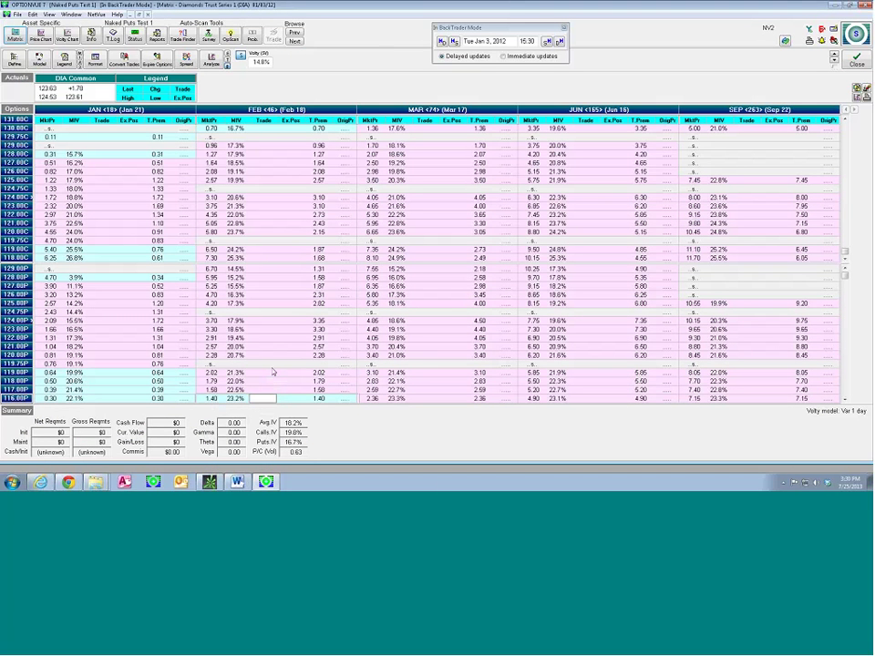
{"action": "type", "text": "-10"}
{"action": "key", "text": "Return"}
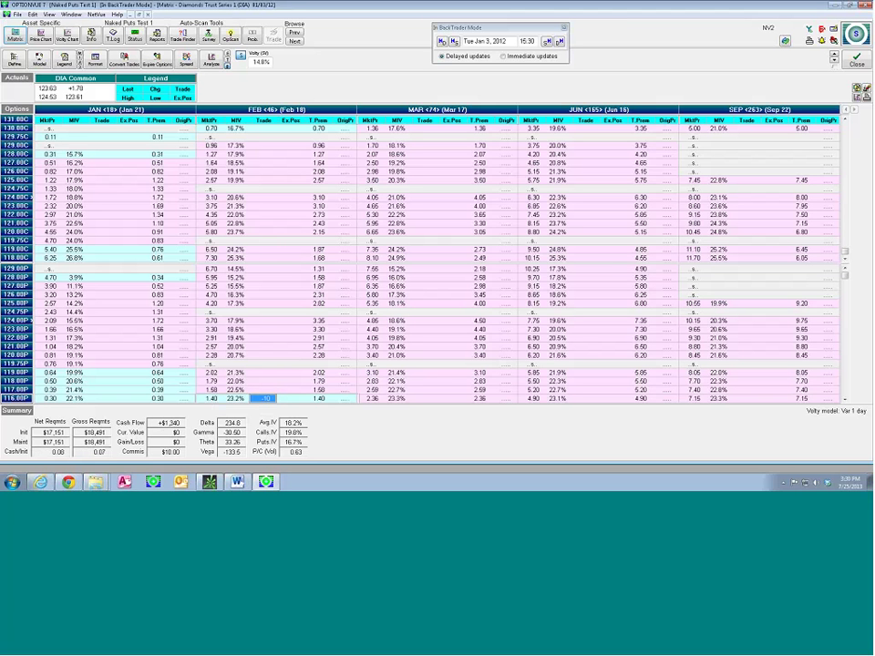
{"action": "type", "text": "-6"}
{"action": "key", "text": "Return"}
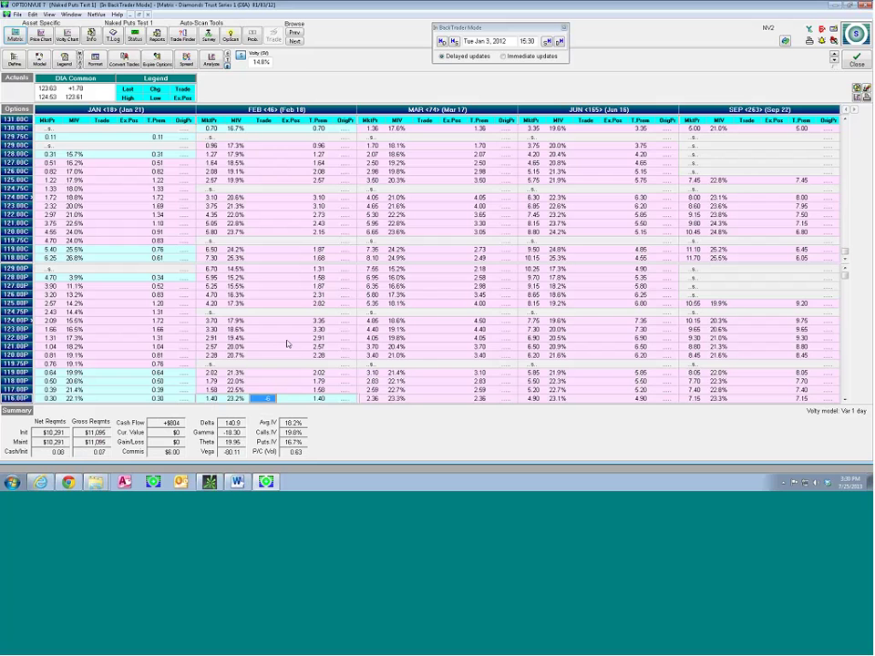
Analyze the short February 116 puts on the profit/loss graph, showing yield on the vertical axis.
{"action": "left_click", "coordinate": [213, 60]}
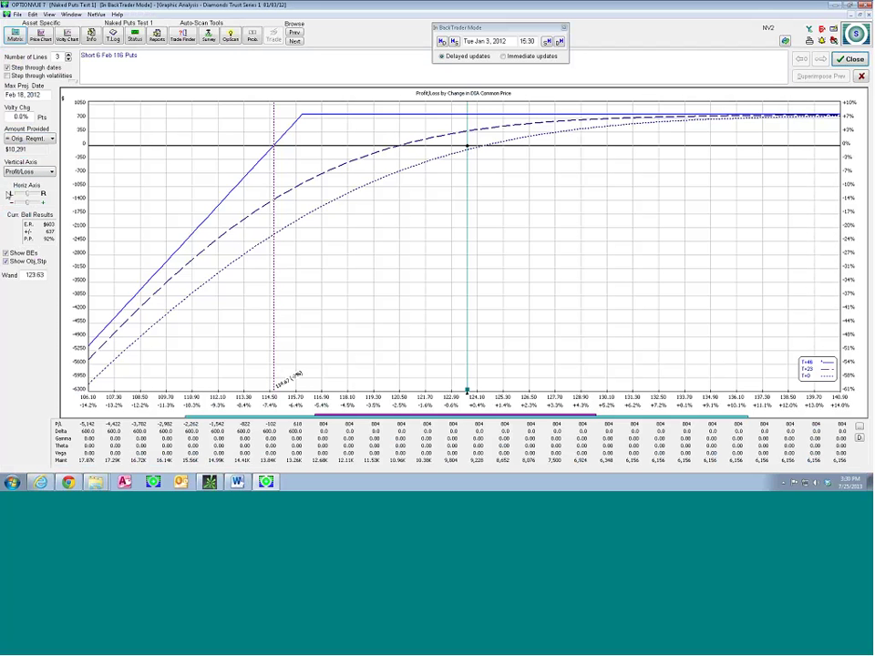
{"action": "left_click", "coordinate": [37, 171]}
{"action": "left_click", "coordinate": [37, 189]}
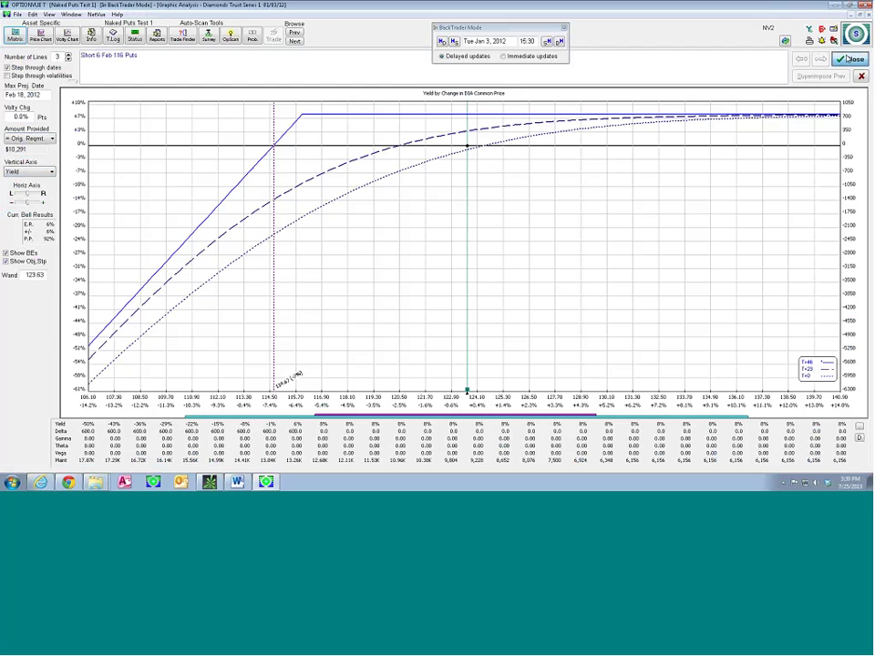
{"action": "left_click", "coordinate": [852, 58]}
Convert the -6 February 116 put trade into an existing position and return to the Quotes Display.
{"action": "left_click", "coordinate": [267, 399]}
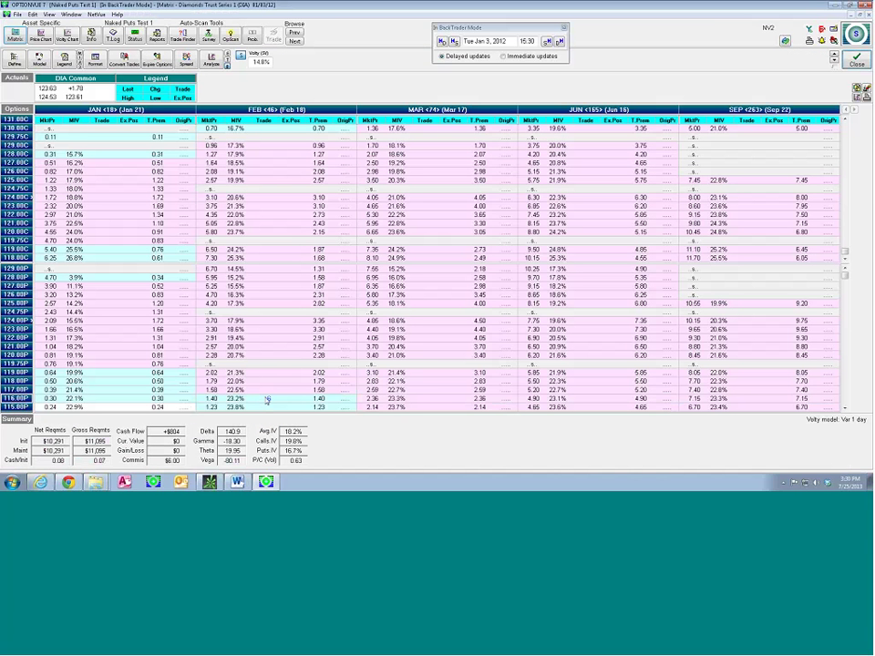
{"action": "type", "text": "-6"}
{"action": "key", "text": "Return"}
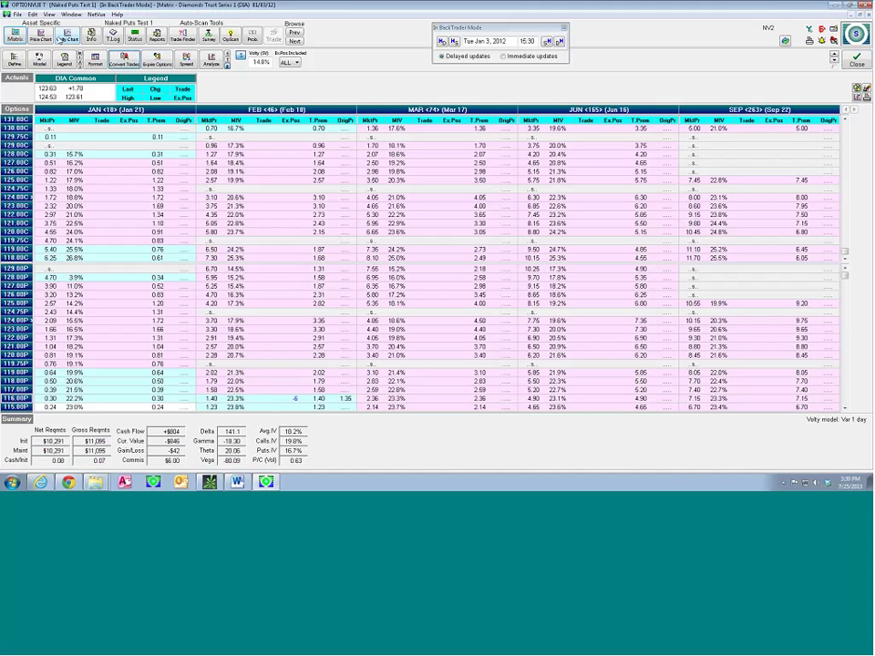
{"action": "left_click", "coordinate": [71, 15]}
{"action": "left_click", "coordinate": [85, 93]}
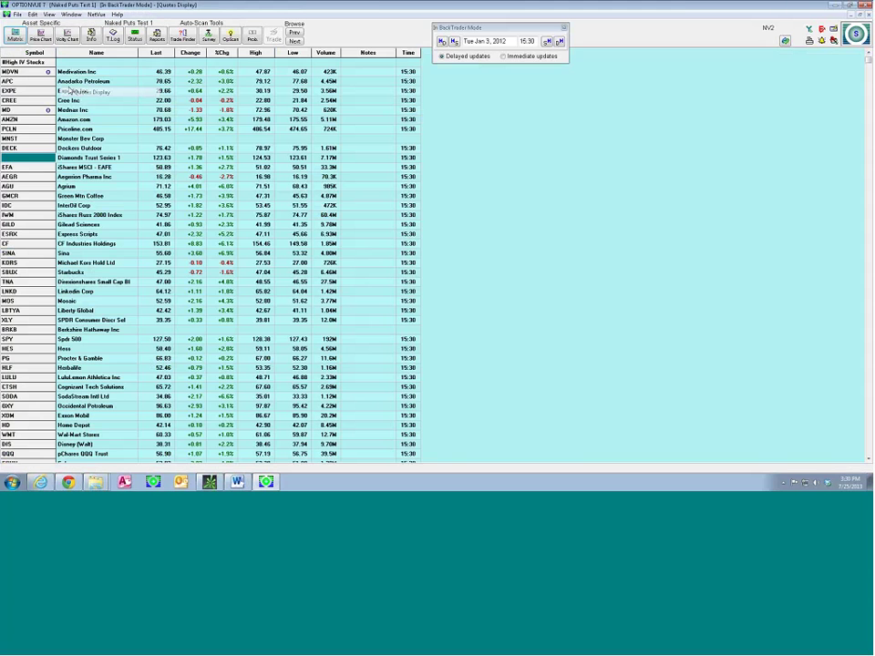
Examine the price charts of EFA, AEGR and AGU against their 200-day moving averages.
{"action": "left_click", "coordinate": [16, 167]}
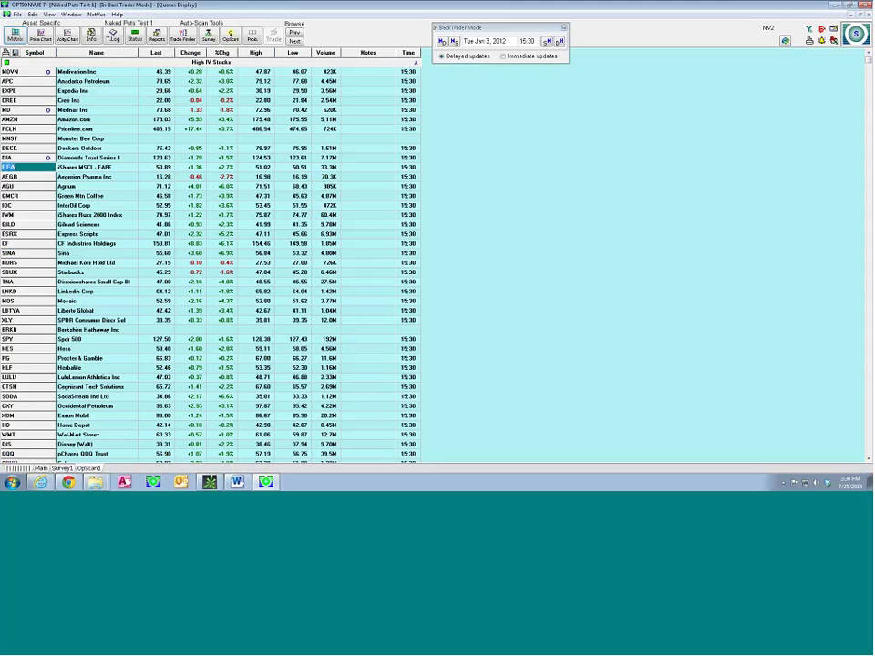
{"action": "left_click", "coordinate": [42, 36]}
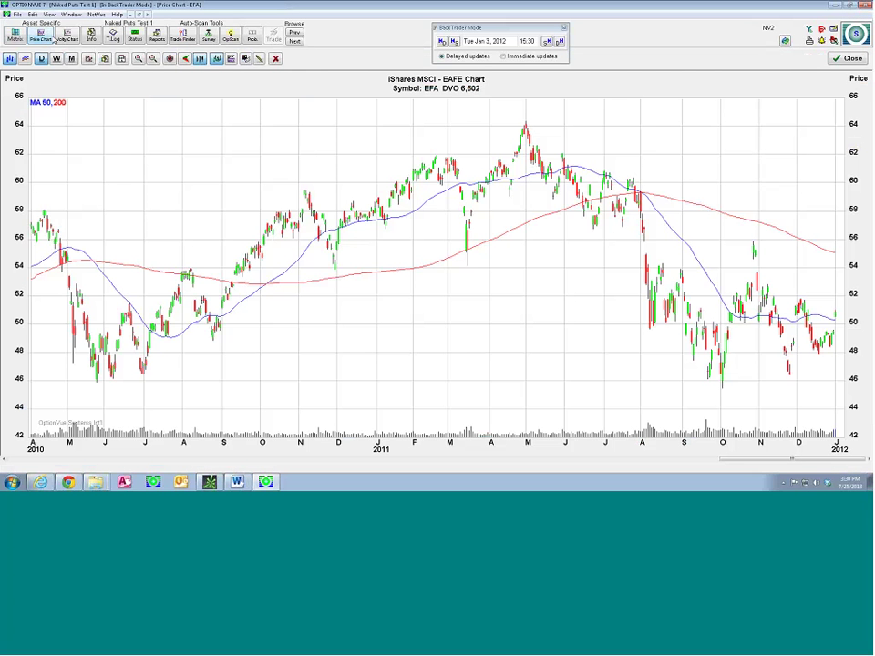
{"action": "left_click", "coordinate": [294, 42]}
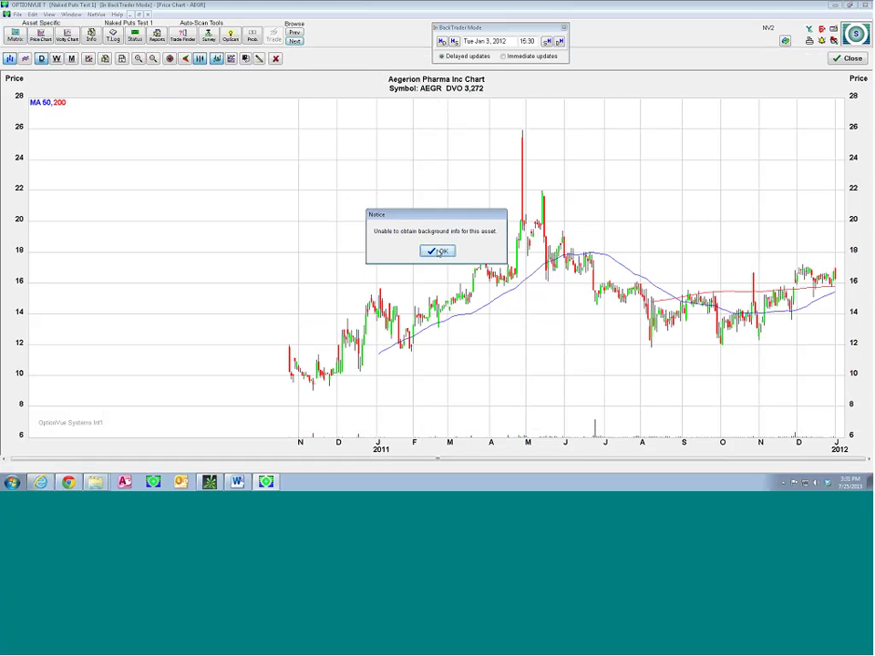
{"action": "key", "text": "Return"}
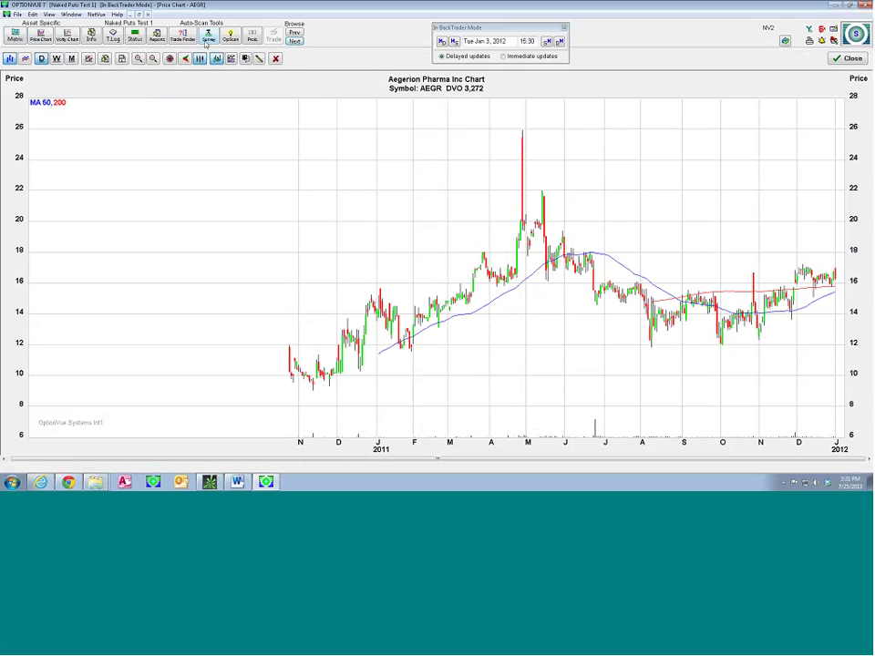
{"action": "left_click", "coordinate": [295, 41]}
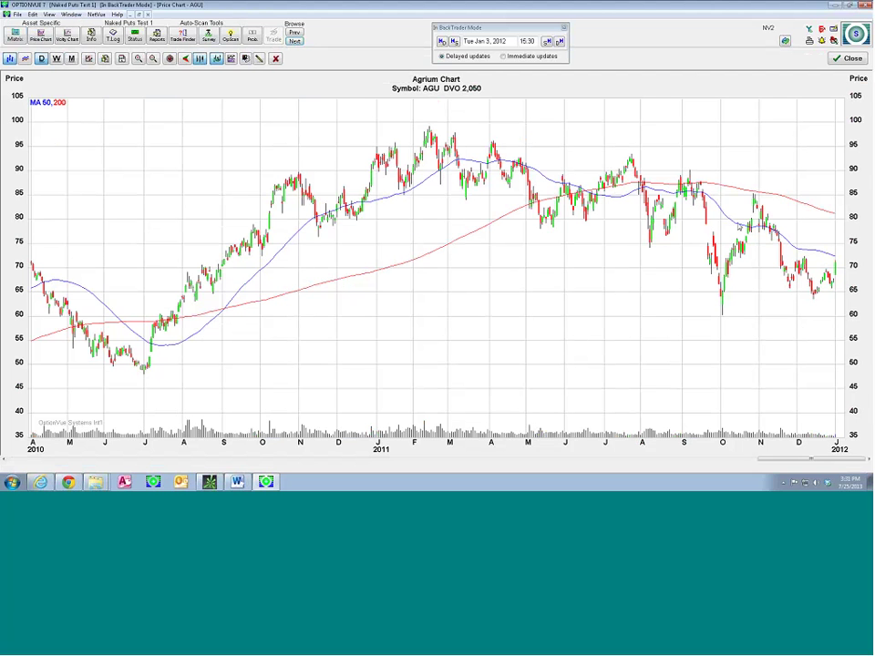
Examine the price charts of GMCR, IOC, IWM and GILD against their 200-day moving averages.
{"action": "left_click", "coordinate": [295, 41]}
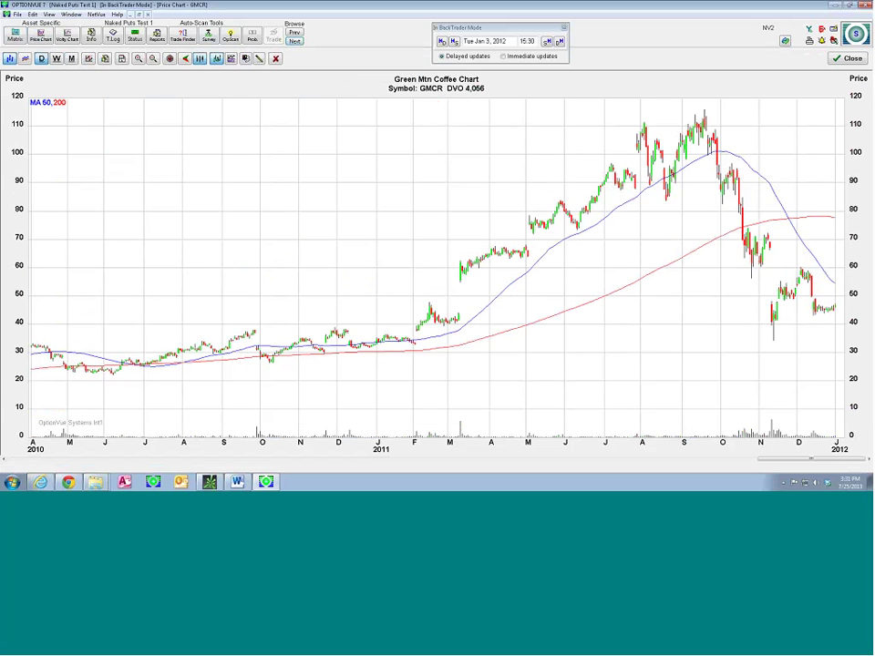
{"action": "left_click", "coordinate": [295, 41]}
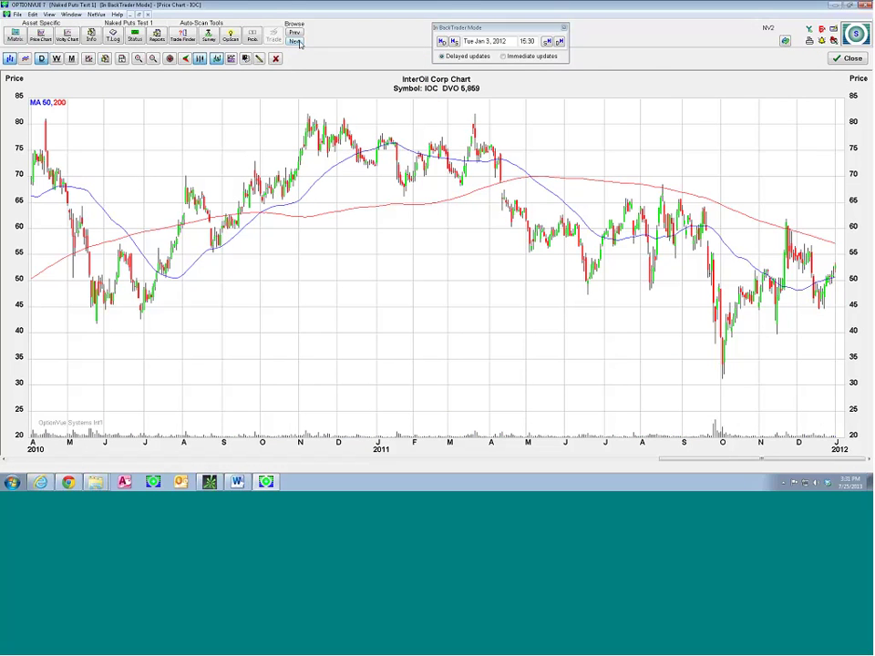
{"action": "left_click", "coordinate": [295, 41]}
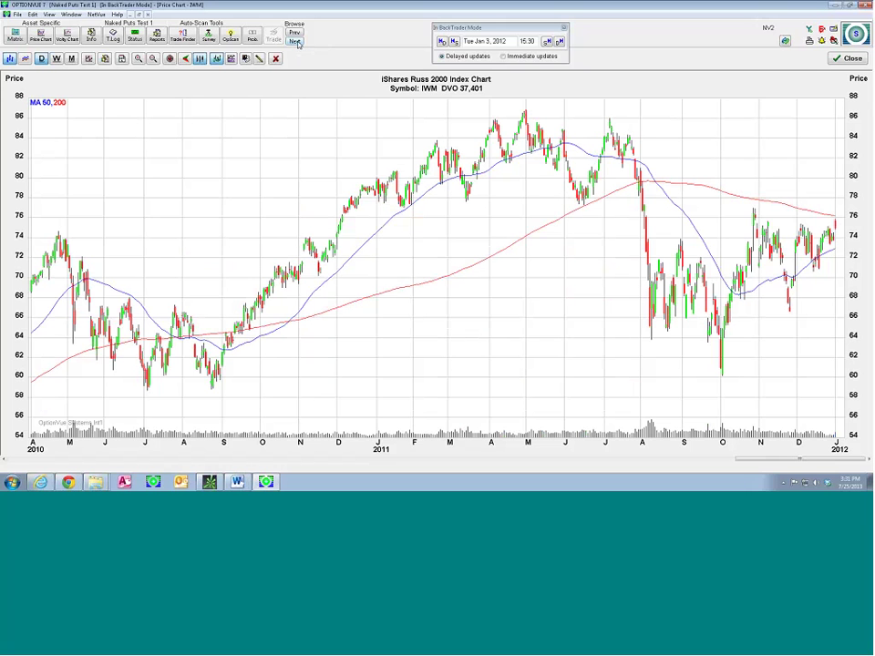
{"action": "left_click", "coordinate": [296, 42]}
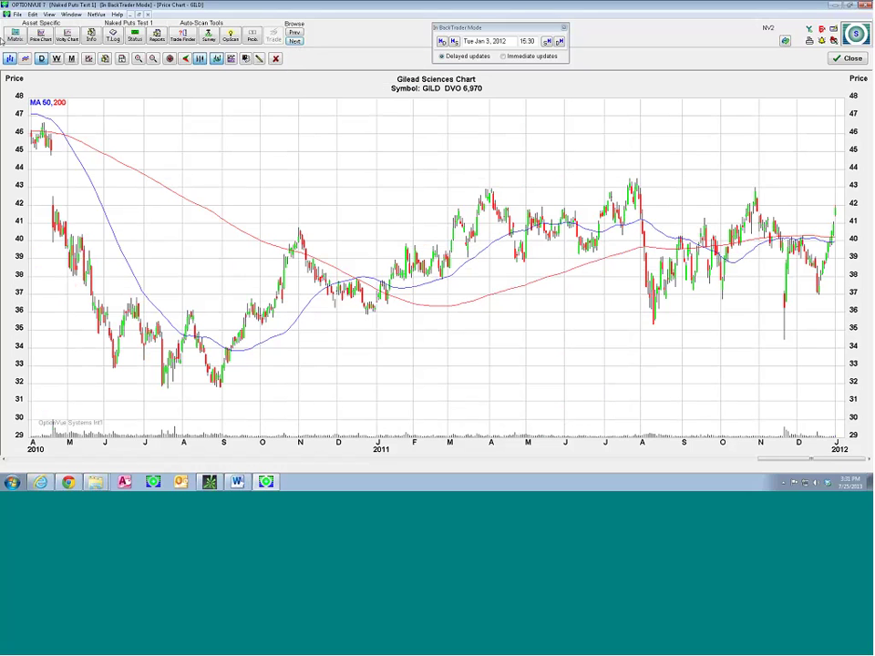
Enter a trade on the GILD February 39 put in the Matrix, first as -10, and adjust its size to -18.
{"action": "left_click", "coordinate": [11, 33]}
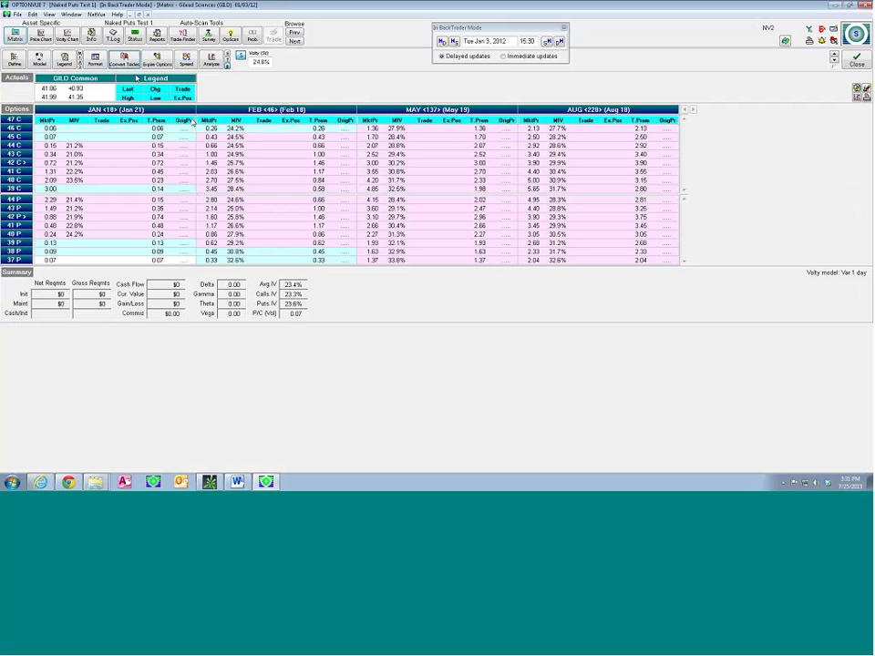
{"action": "left_click", "coordinate": [262, 243]}
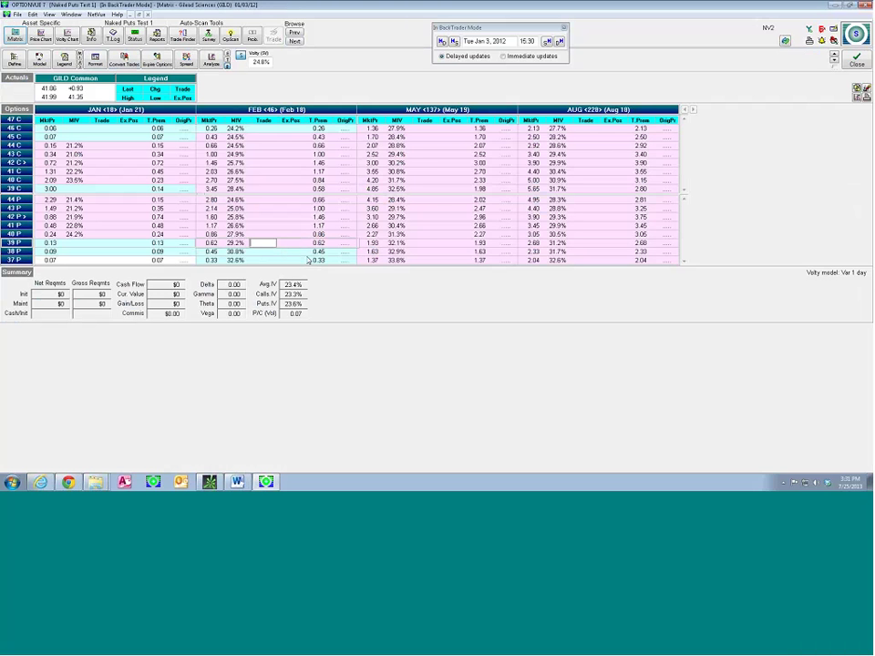
{"action": "type", "text": "-10"}
{"action": "key", "text": "Return"}
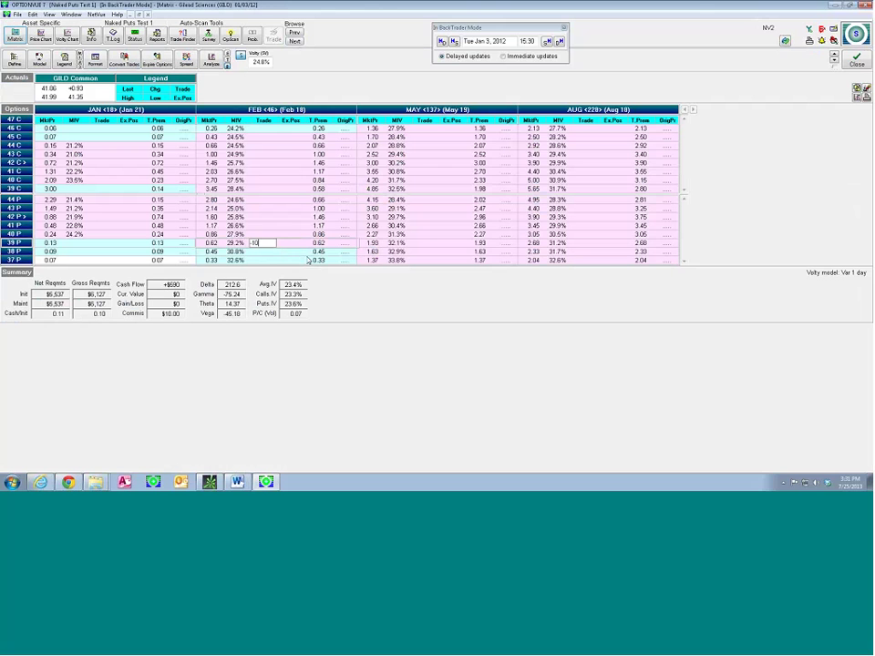
{"action": "type", "text": "-10"}
{"action": "key", "text": "Return"}
{"action": "type", "text": "-18"}
{"action": "key", "text": "Return"}
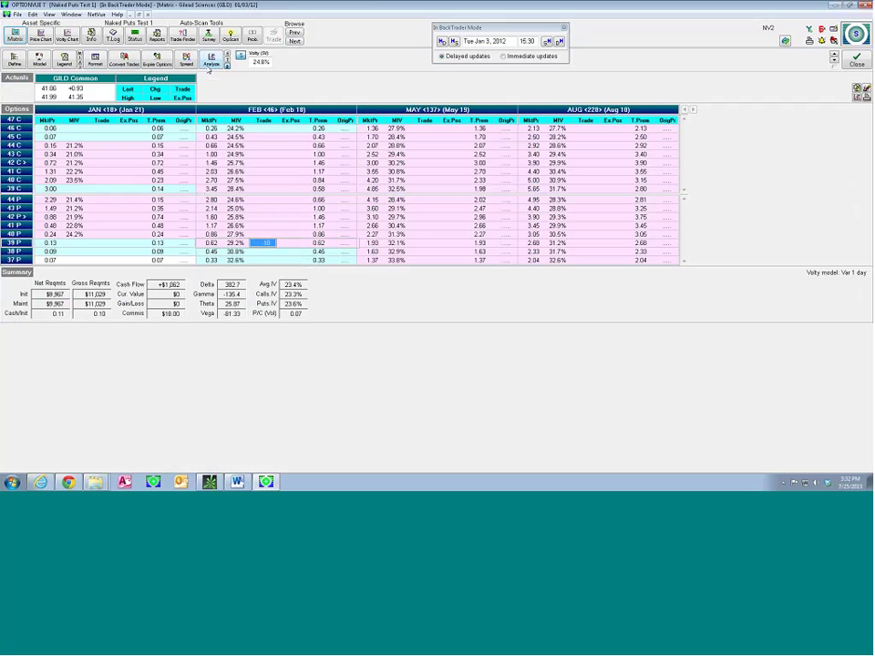
Analyze the short GILD February 39 puts on the profit/loss graph and convert the -18 trade into an existing position, accepting the transaction log.
{"action": "left_click", "coordinate": [209, 65]}
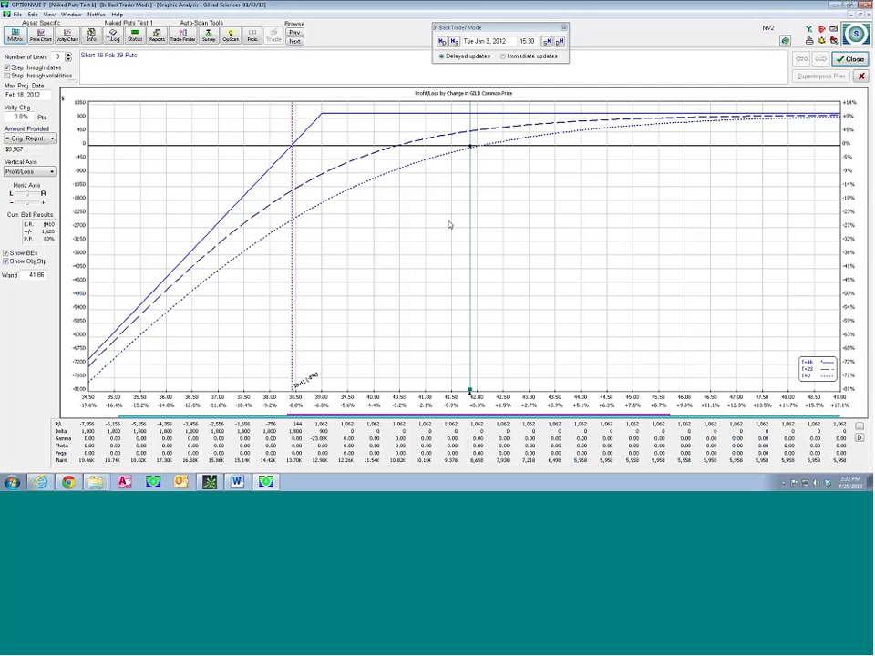
{"action": "left_click", "coordinate": [851, 58]}
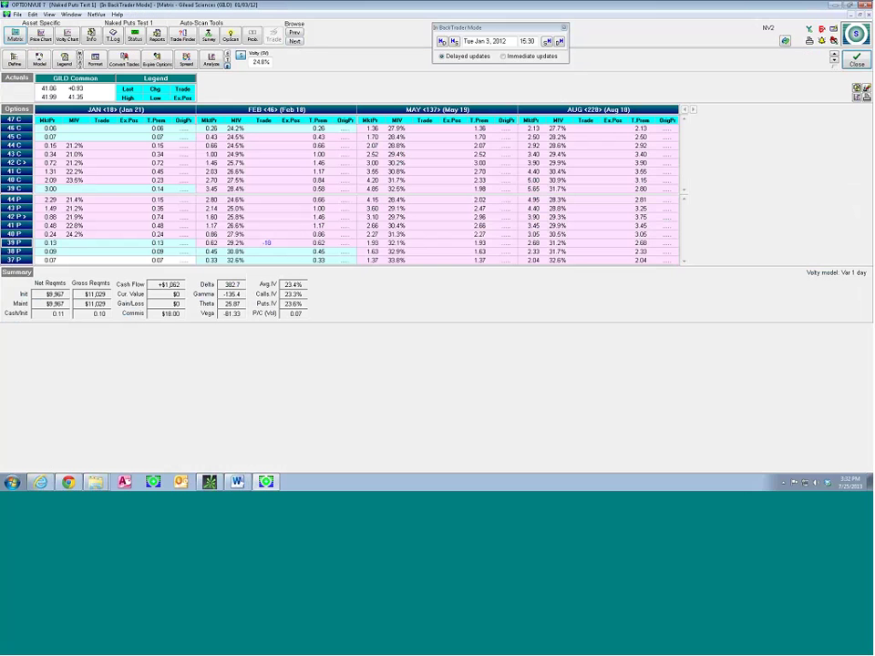
{"action": "left_click", "coordinate": [124, 62]}
{"action": "left_click", "coordinate": [112, 36]}
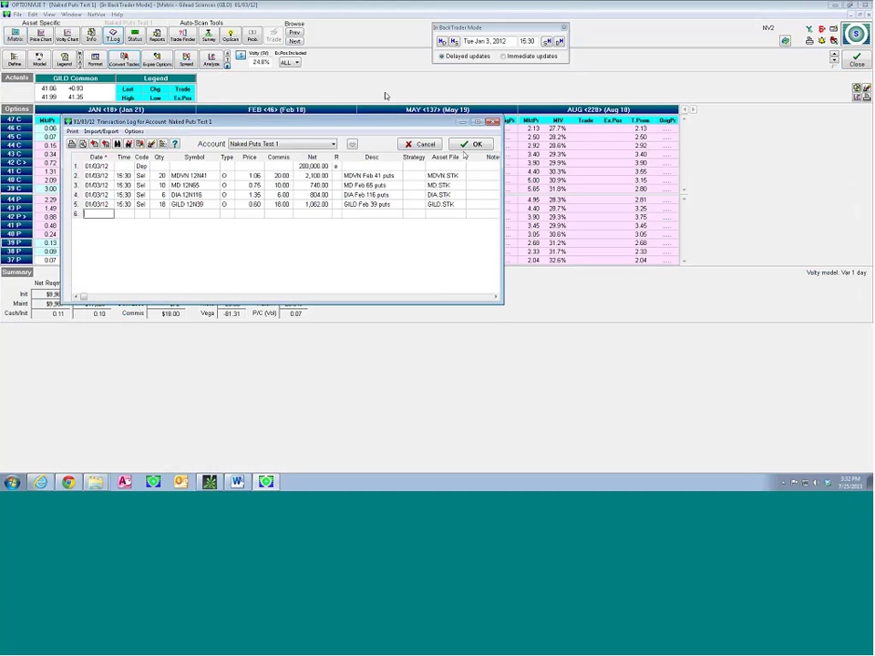
{"action": "left_click", "coordinate": [461, 146]}
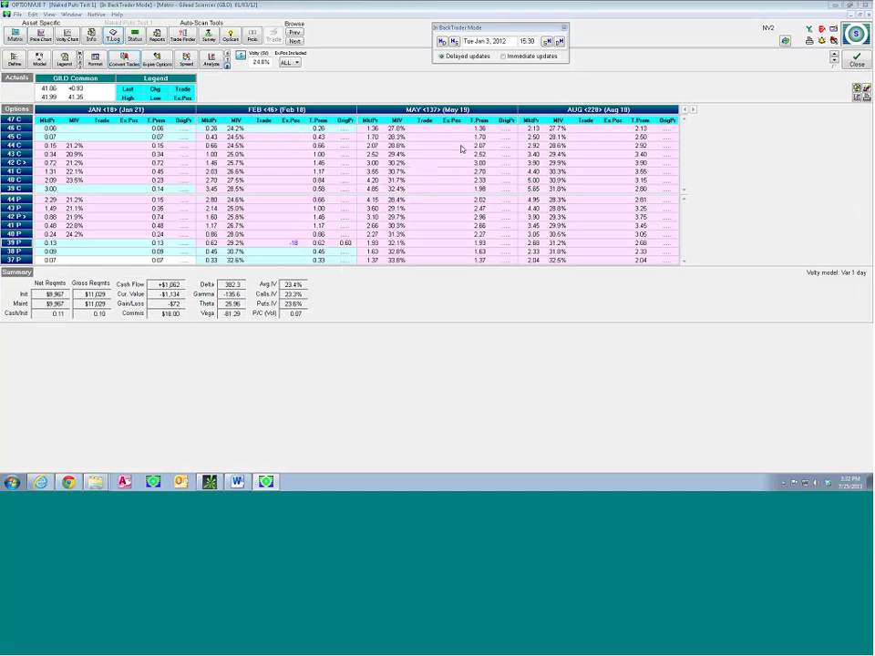
Return to the Quotes Display and examine the price charts of ESRX and CF against their 200-day moving averages.
{"action": "left_click", "coordinate": [71, 15]}
{"action": "left_click", "coordinate": [87, 92]}
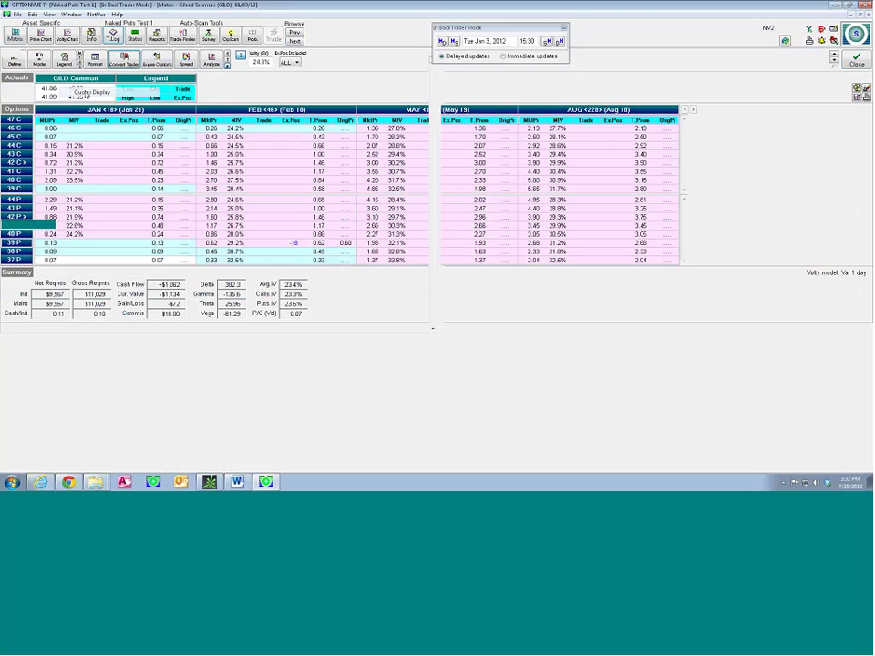
{"action": "key", "text": "Down"}
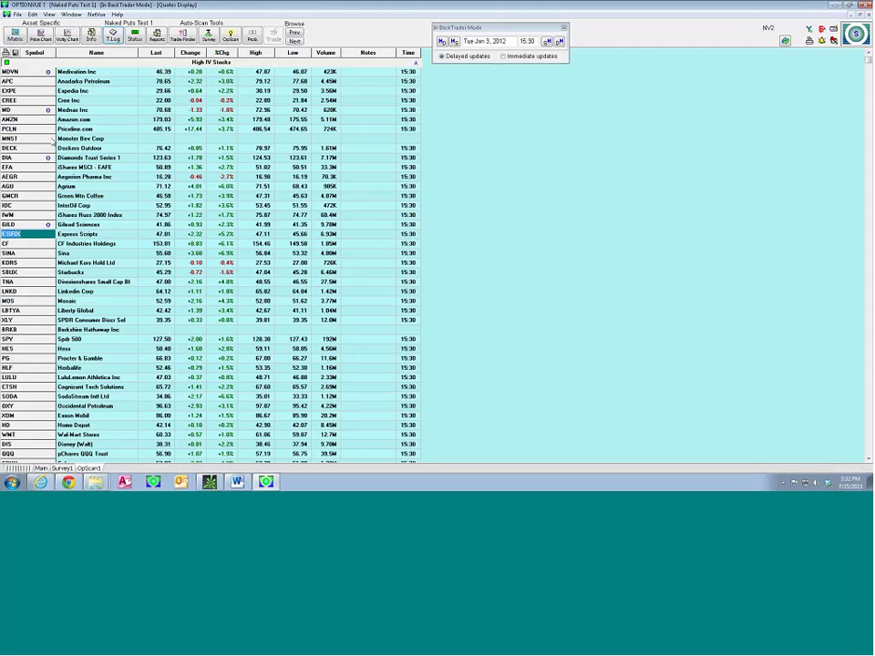
{"action": "left_click", "coordinate": [38, 35]}
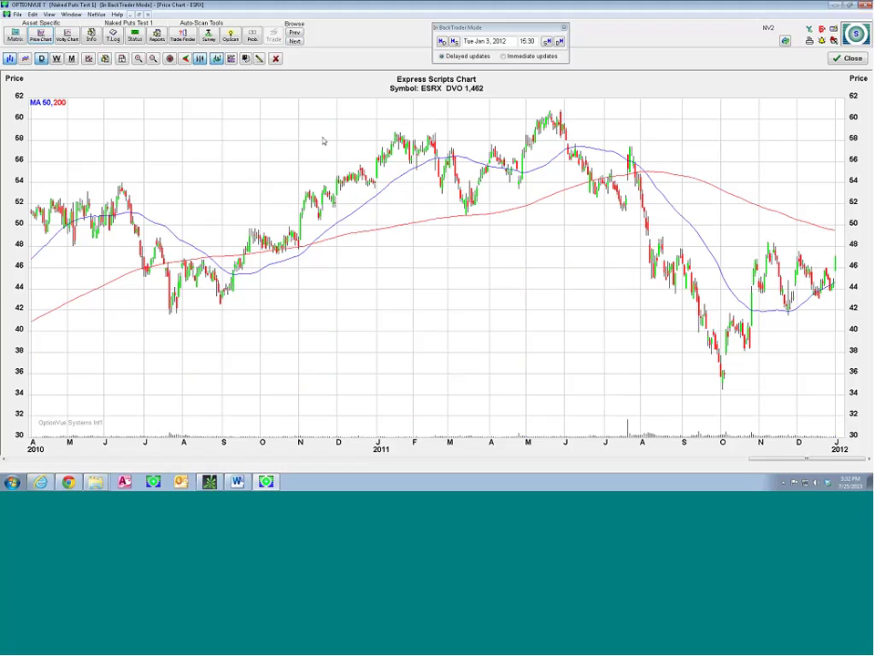
{"action": "left_click", "coordinate": [294, 41]}
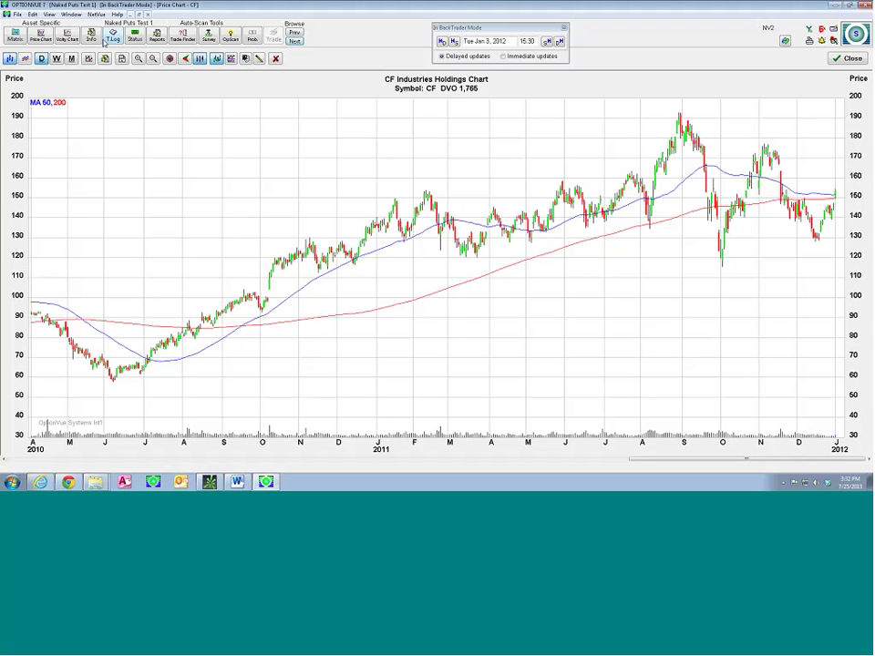
Enter a trade on the CF February 135 put in the Matrix, first as -10, and adjust its size to -7.
{"action": "left_click", "coordinate": [15, 35]}
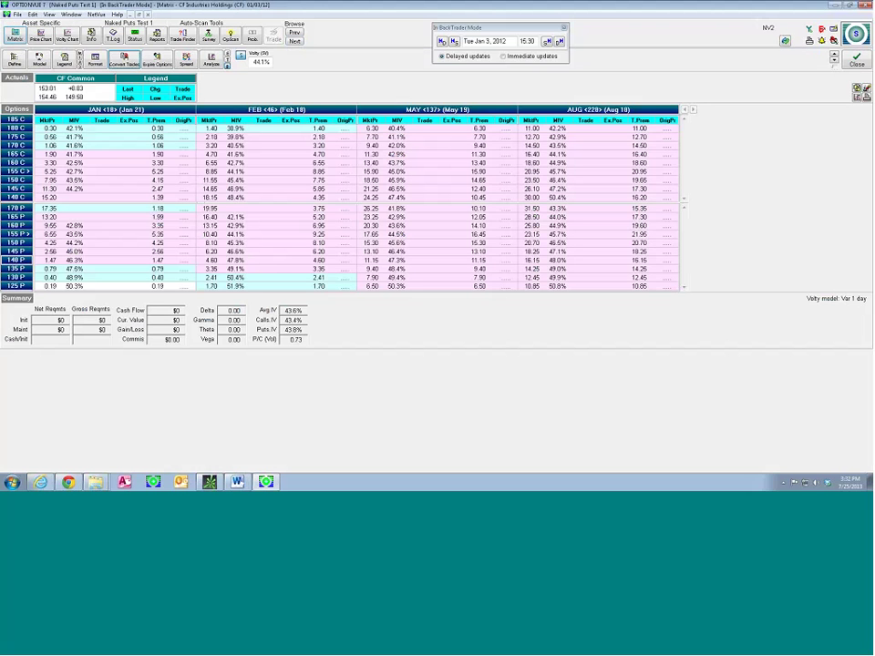
{"action": "left_click", "coordinate": [264, 271]}
{"action": "type", "text": "-10"}
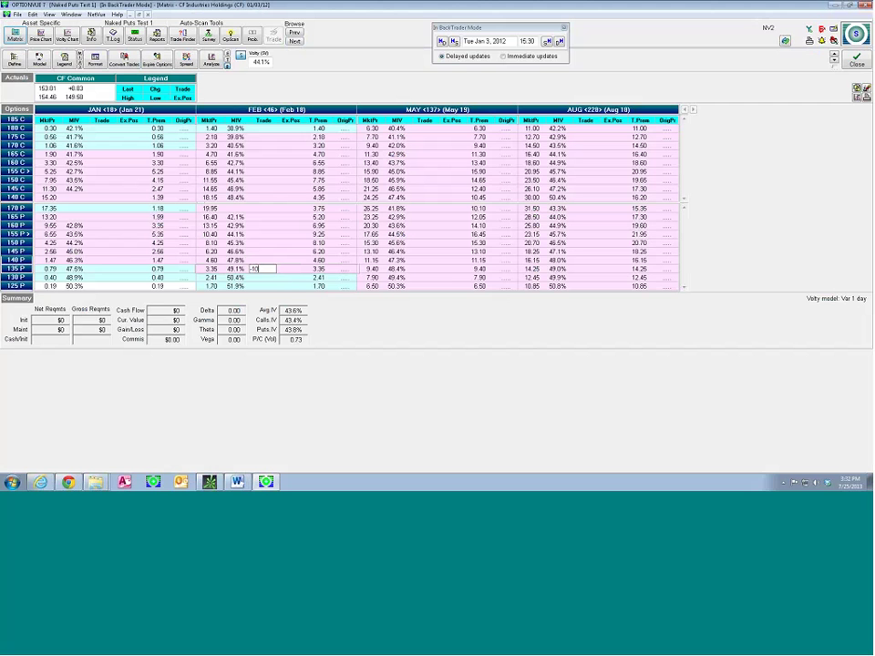
{"action": "key", "text": "Return"}
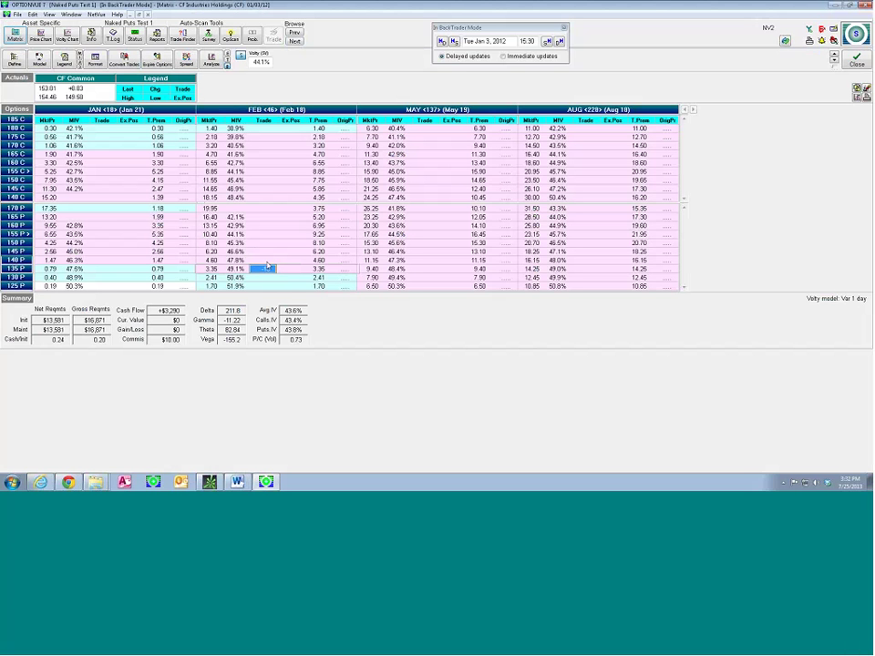
{"action": "type", "text": "-7"}
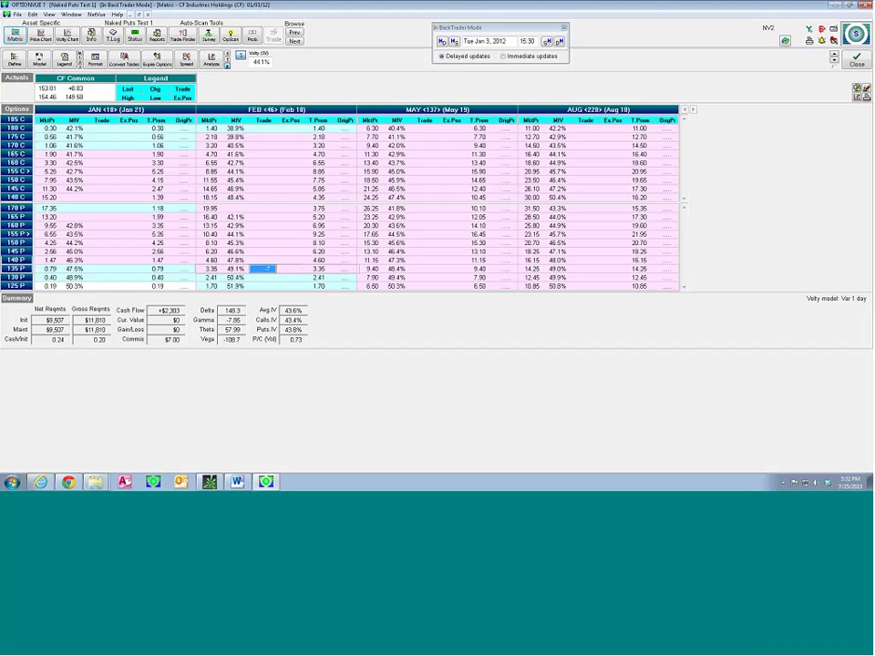
{"action": "key", "text": "Return"}
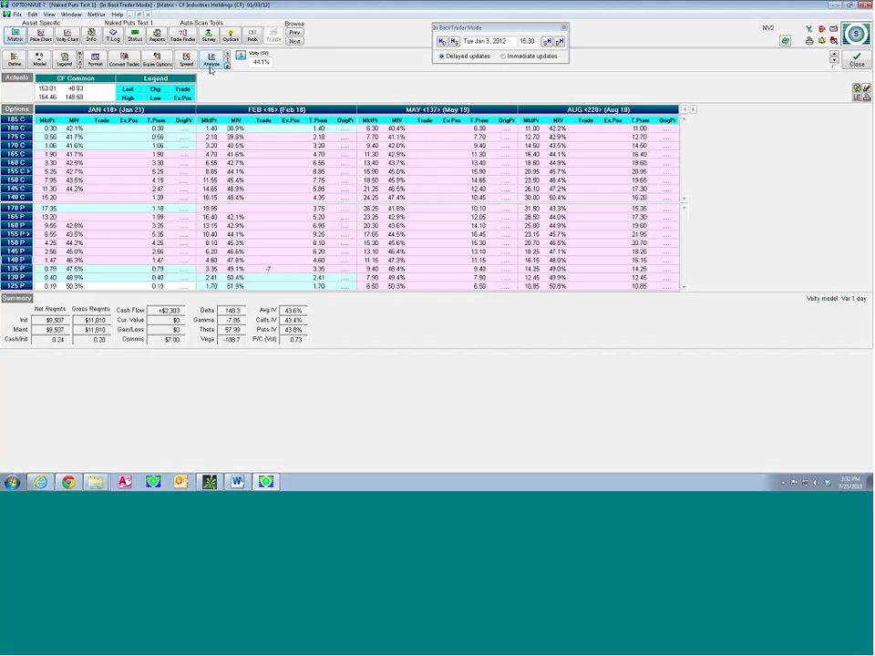
Analyze the short CF February 135 puts on the profit/loss graph and examine CF's volatility chart at its latest date.
{"action": "left_click", "coordinate": [158, 57]}
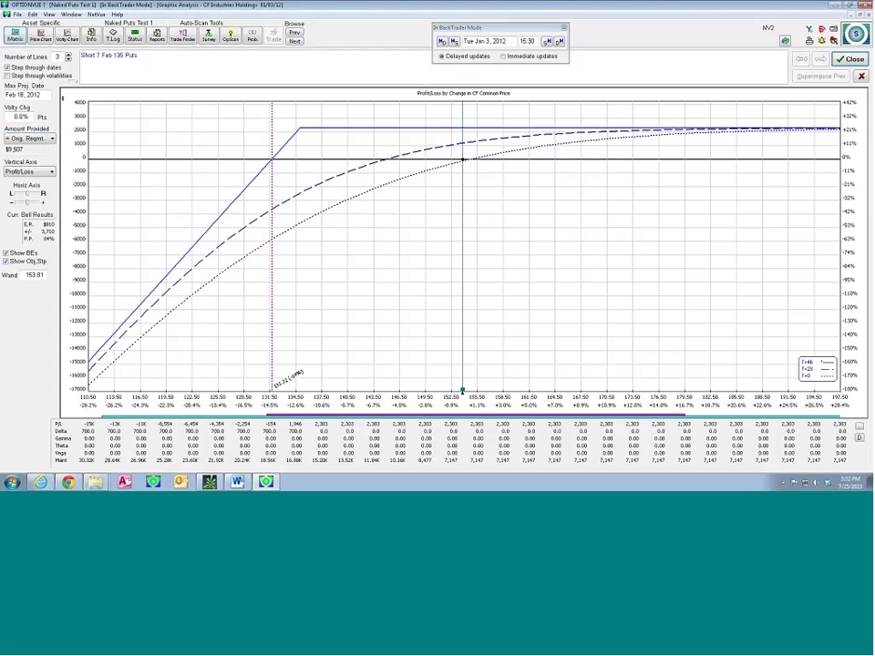
{"action": "left_click", "coordinate": [294, 33]}
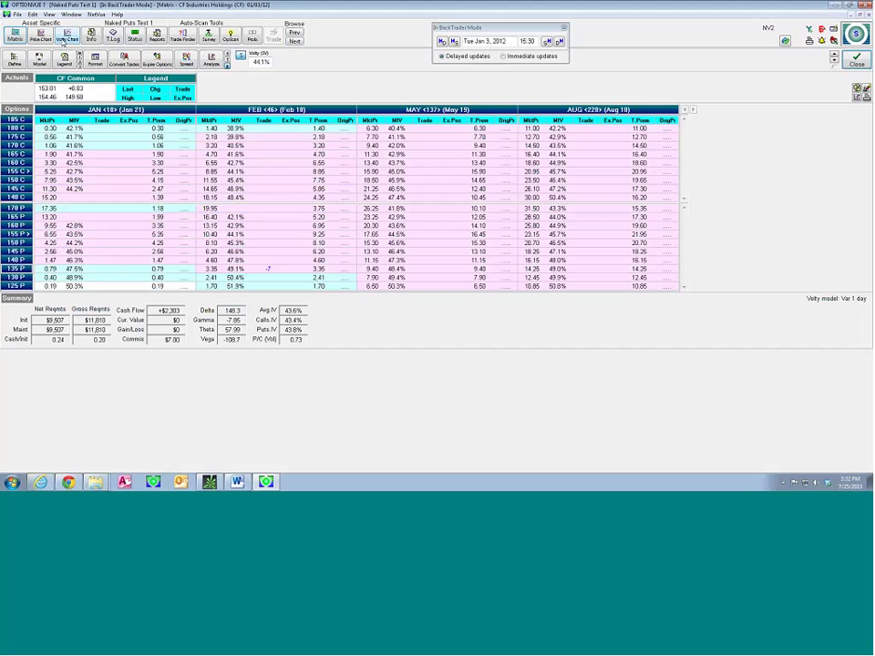
{"action": "left_click", "coordinate": [65, 38]}
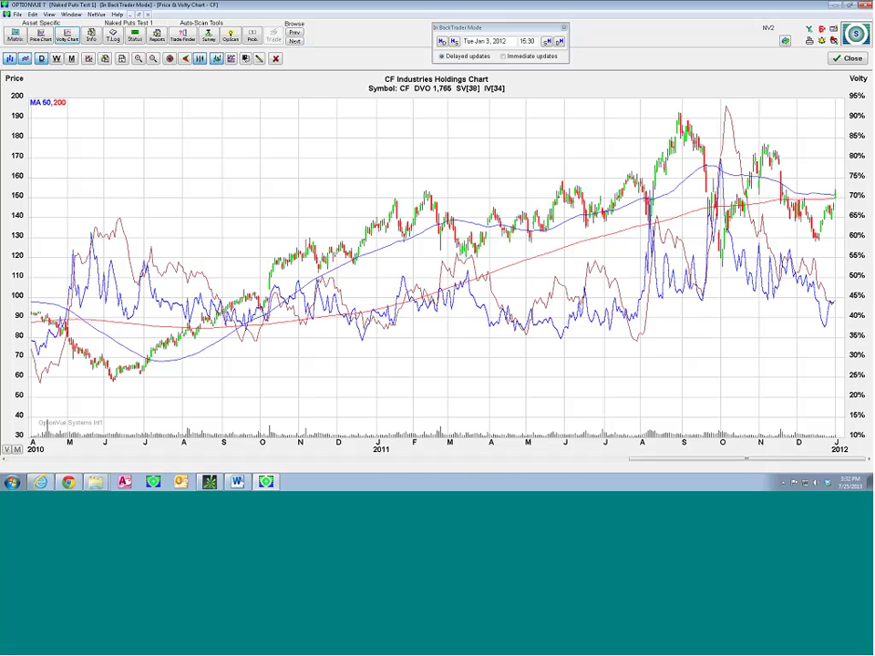
{"action": "mouse_move", "coordinate": [836, 314]}
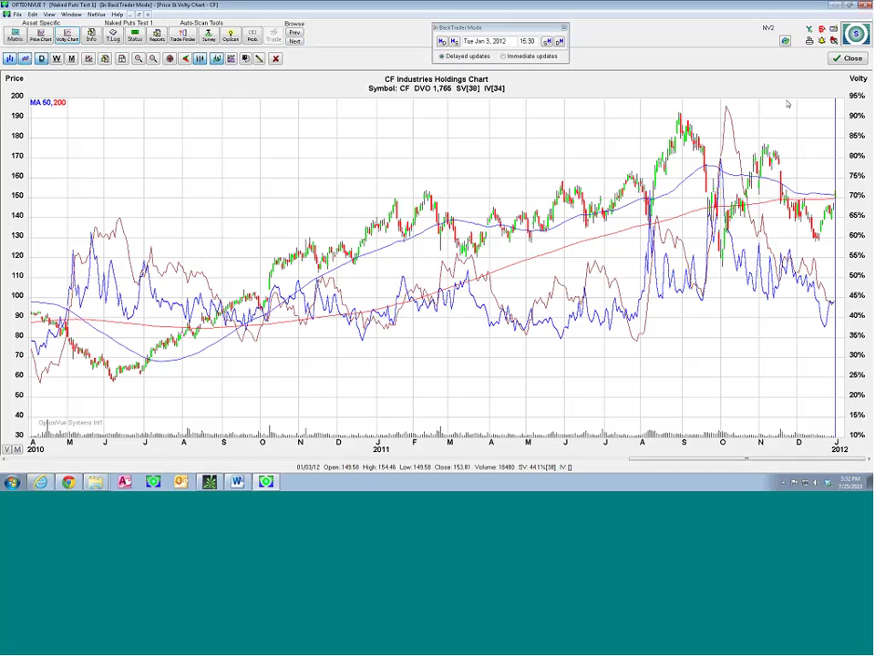
Leave the CF volatility chart and return to the Quotes Display.
{"action": "key", "text": "Page_Down"}
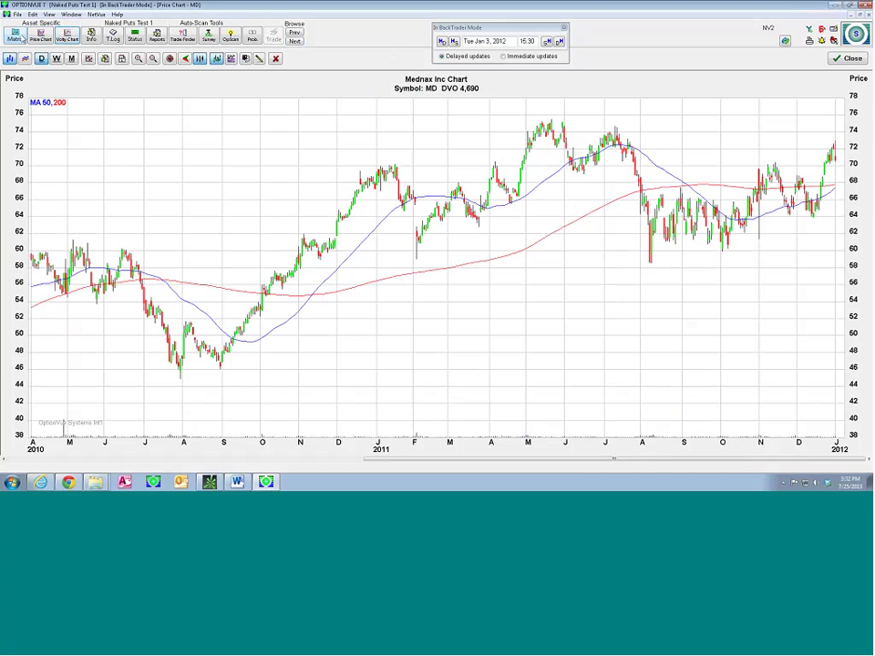
{"action": "left_click", "coordinate": [71, 14]}
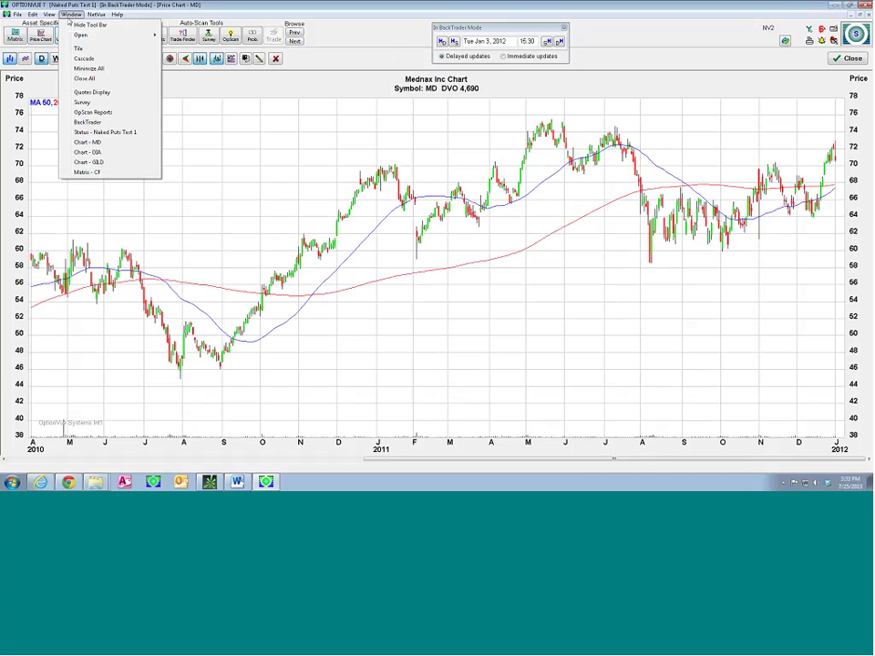
{"action": "left_click", "coordinate": [86, 143]}
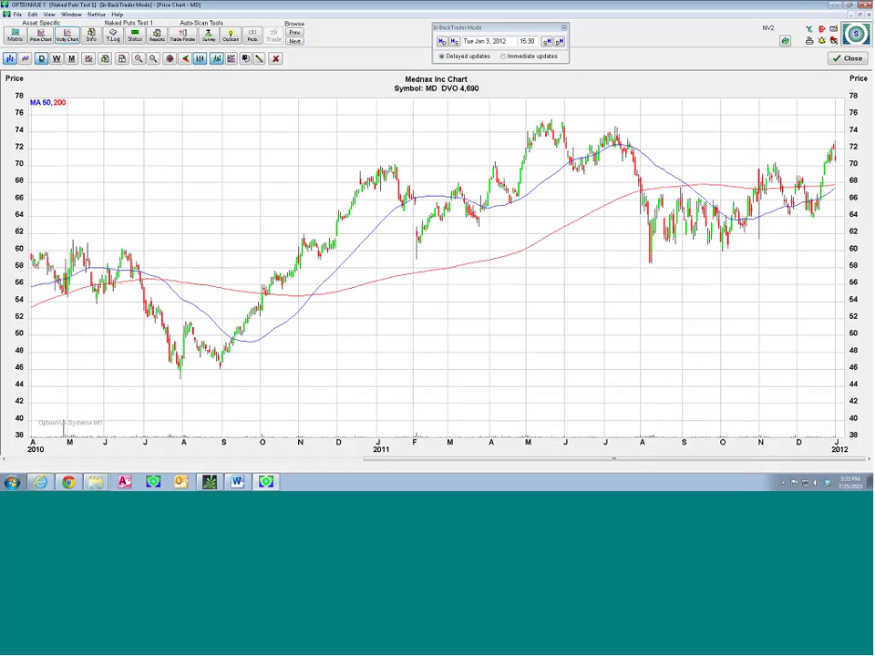
{"action": "left_click", "coordinate": [71, 14]}
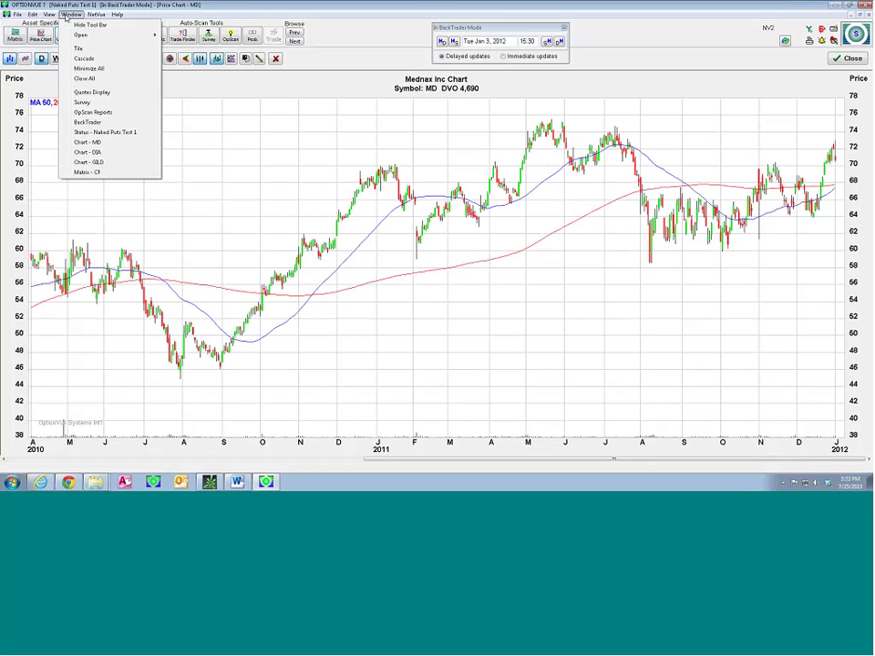
{"action": "left_click", "coordinate": [91, 92]}
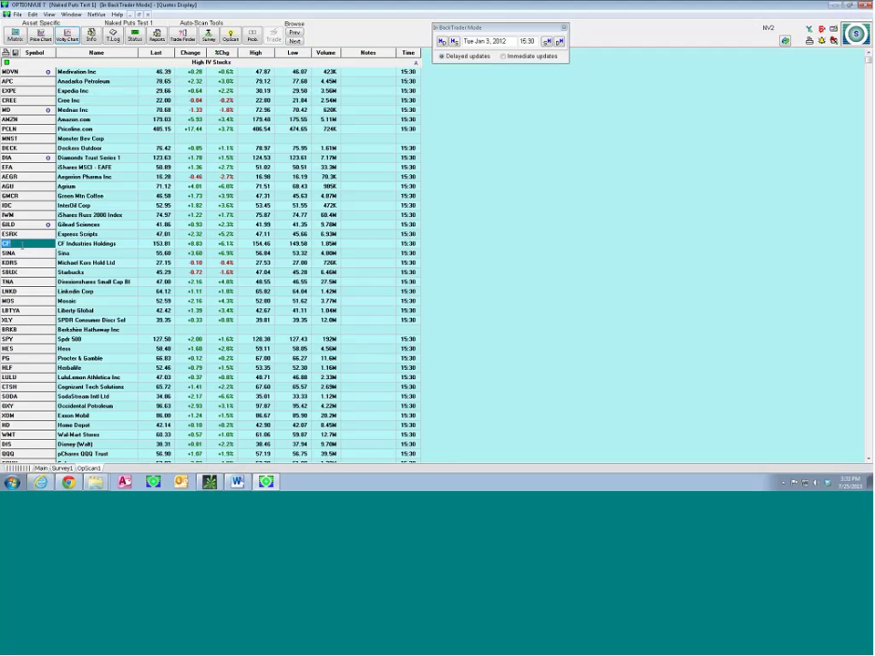
Reopen the CF Matrix and review the profit/loss graph of the short February 135 puts again.
{"action": "left_click", "coordinate": [18, 33]}
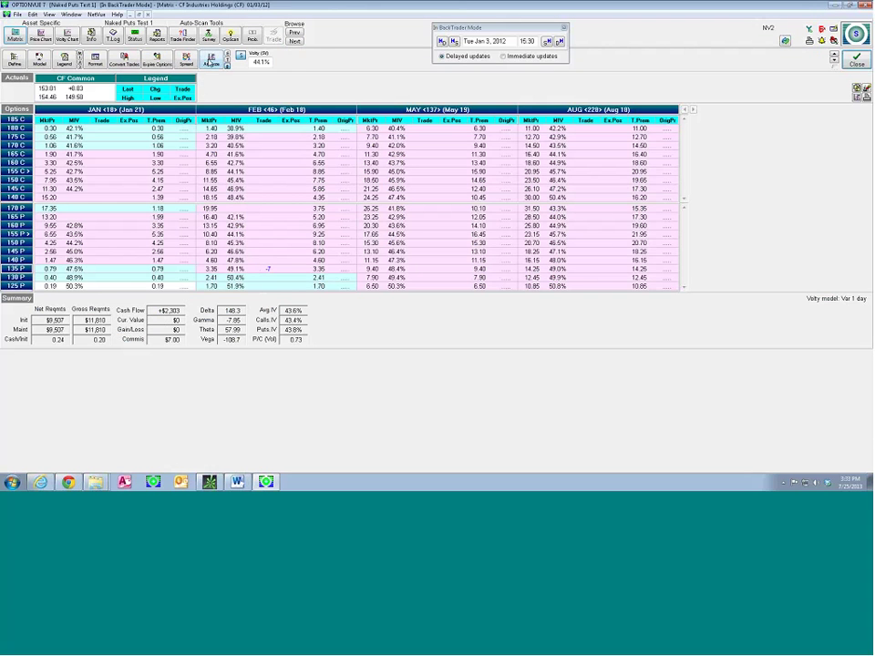
{"action": "key", "text": "F5"}
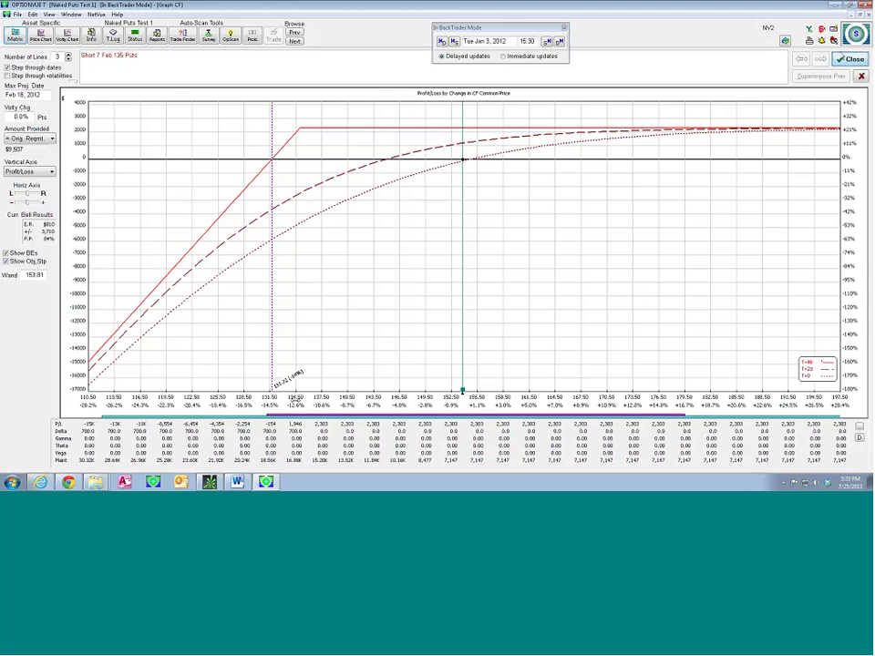
{"action": "key", "text": "Escape"}
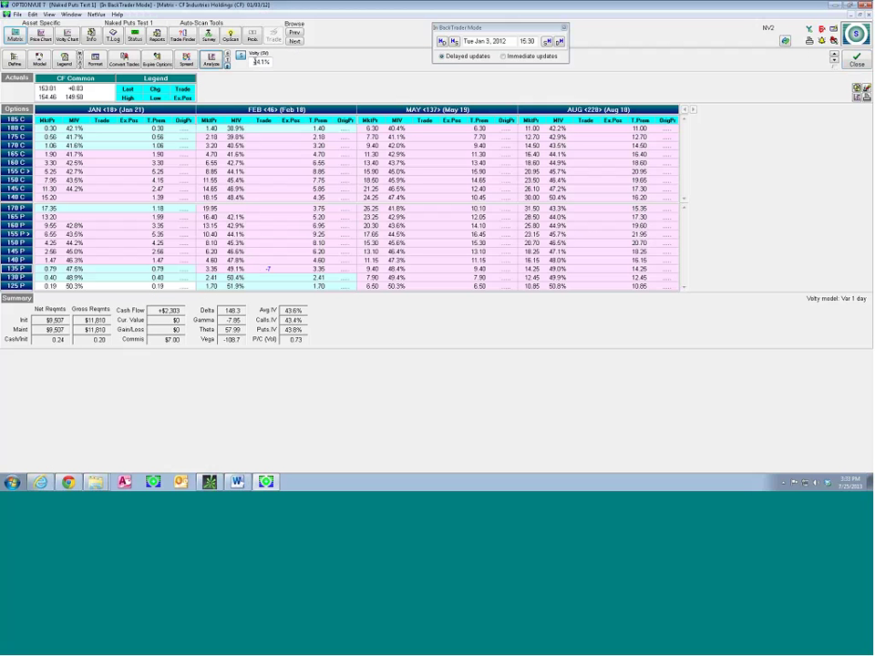
Set CF's volatility assumption to 50% and reanalyze the short February 135 puts on the profit/loss graph.
{"action": "double_click", "coordinate": [261, 61]}
{"action": "type", "text": "50"}
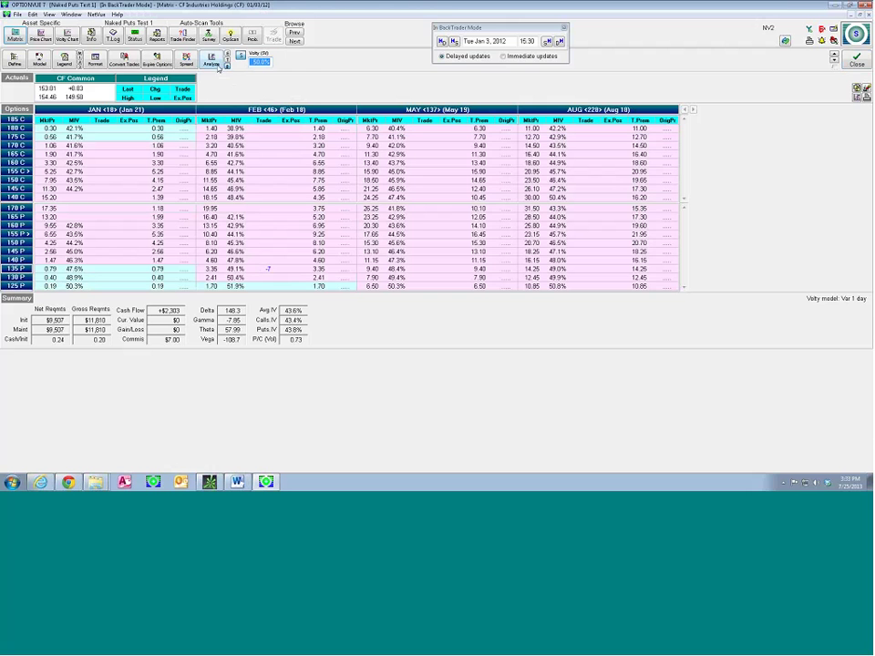
{"action": "left_click", "coordinate": [160, 46]}
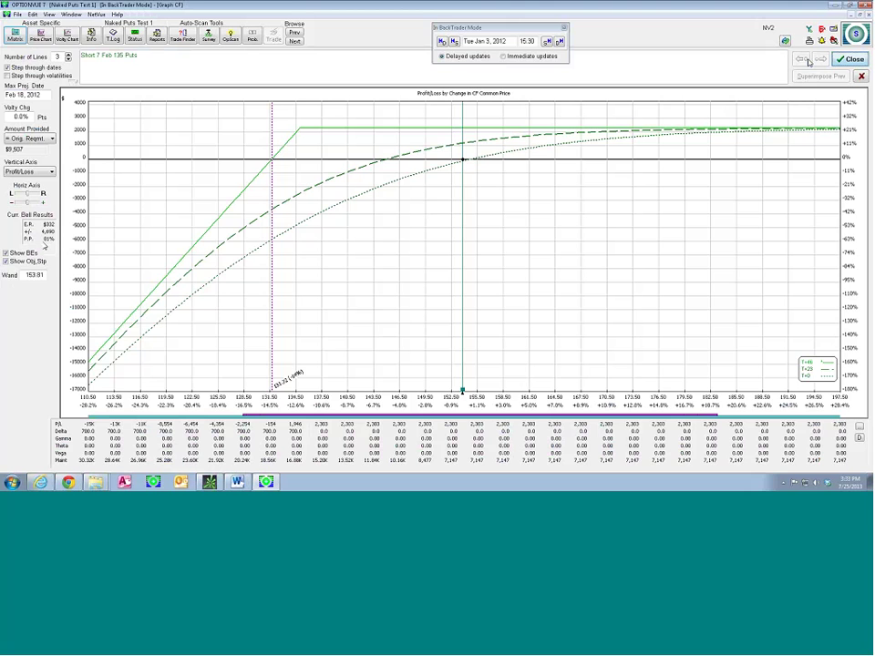
Leave the CF graph, convert the 7 short February 135 puts into an existing position, and check the trade in the transaction log.
{"action": "left_click", "coordinate": [851, 60]}
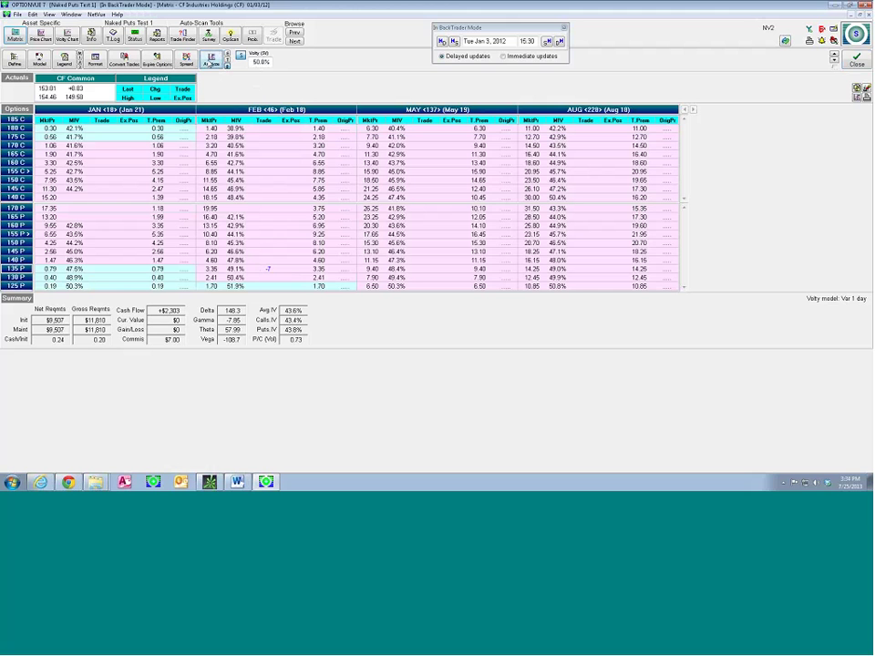
{"action": "left_click", "coordinate": [122, 60]}
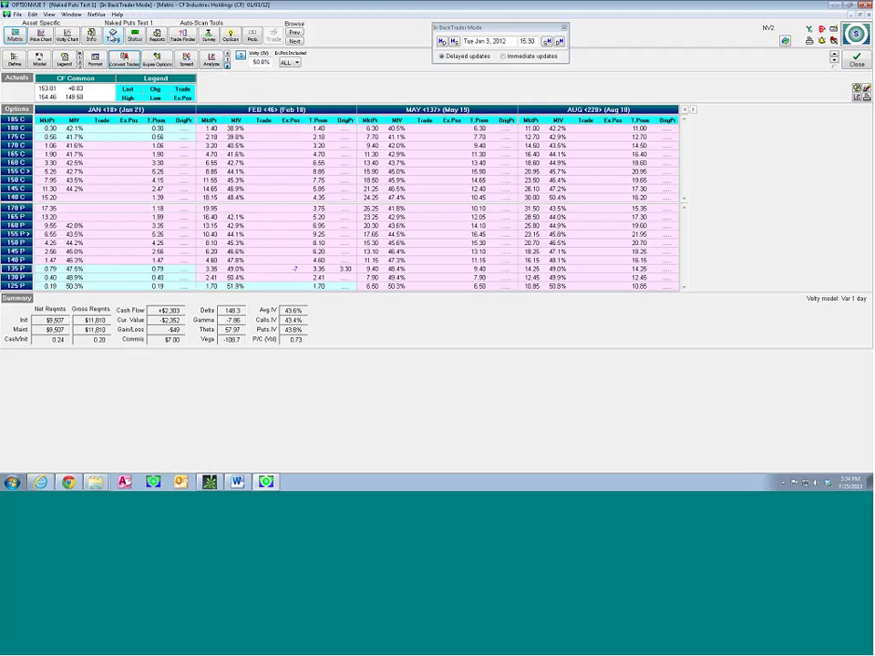
{"action": "left_click", "coordinate": [113, 34]}
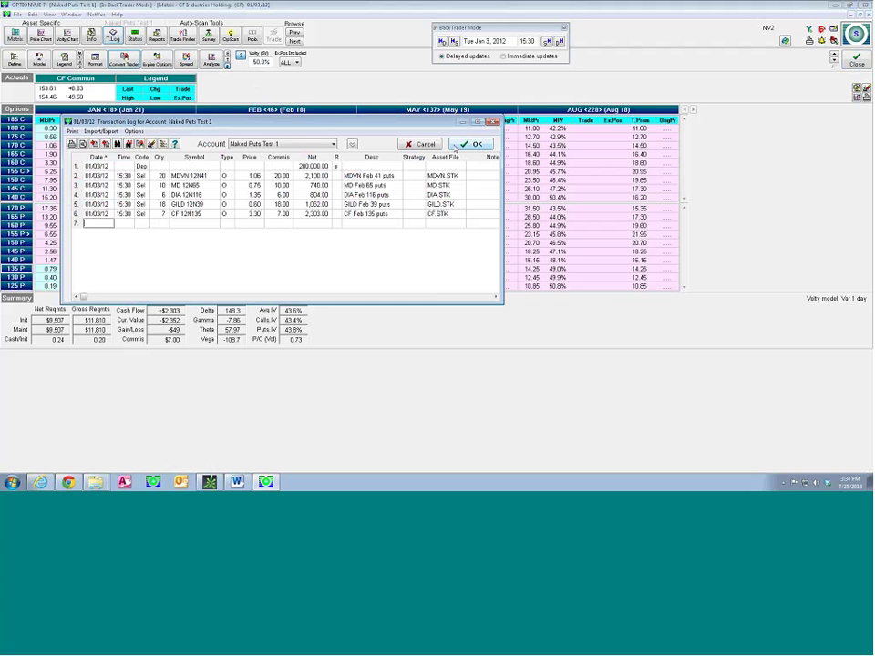
{"action": "left_click", "coordinate": [460, 146]}
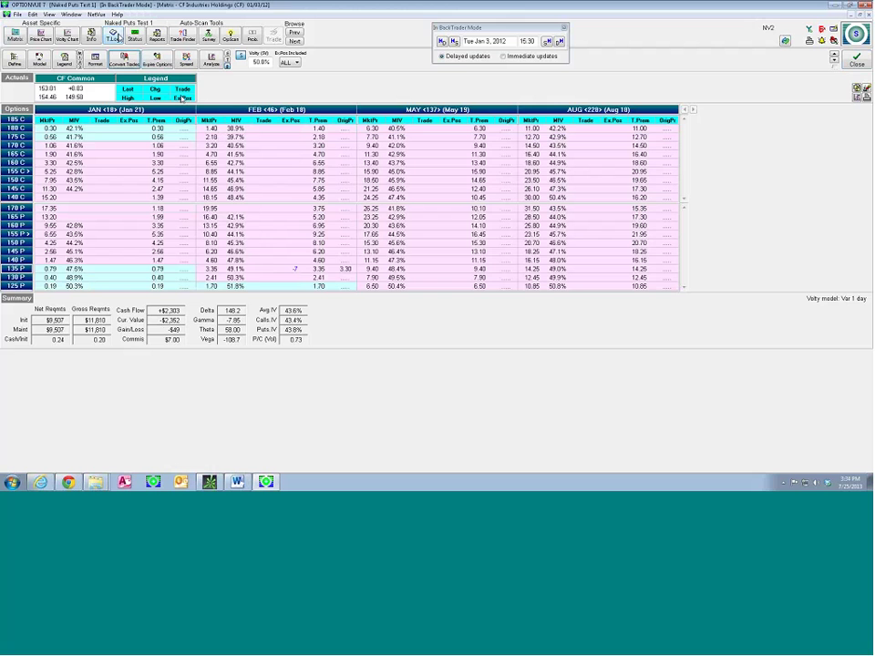
Advance the backtest to Jan 4, 2012 from the account status and review the account's performance graph.
{"action": "left_click", "coordinate": [134, 38]}
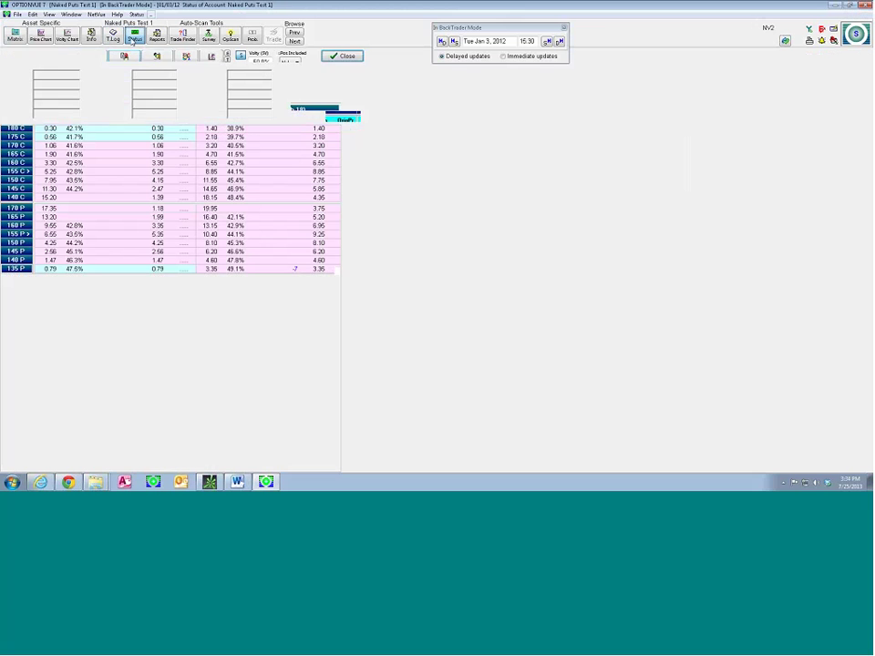
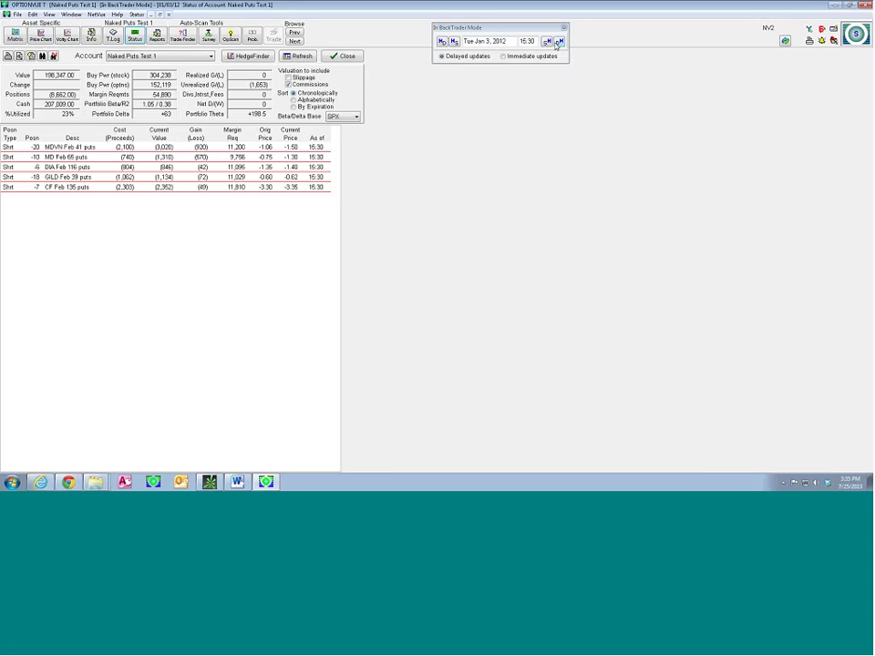
{"action": "left_click", "coordinate": [557, 43]}
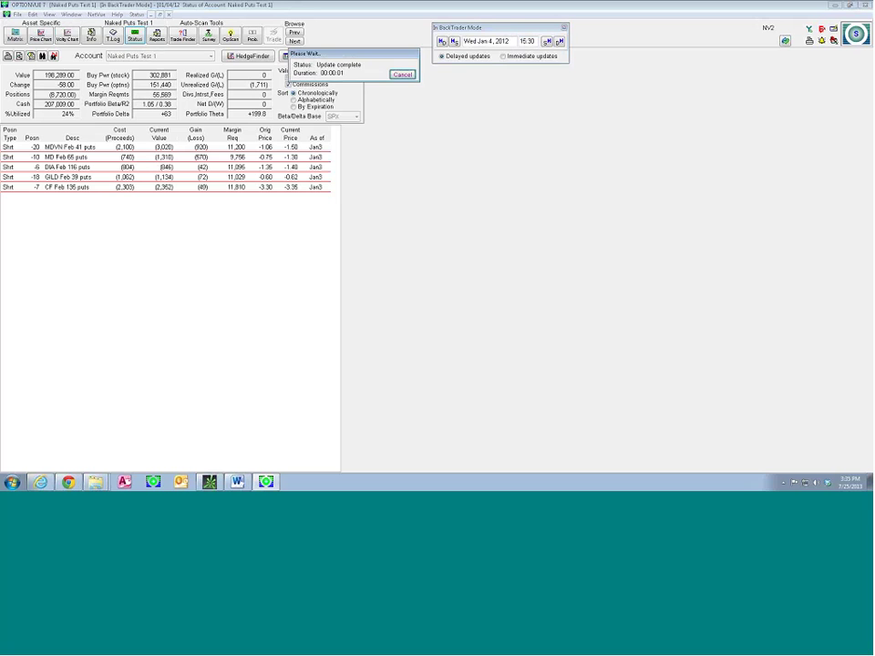
{"action": "left_click", "coordinate": [153, 38]}
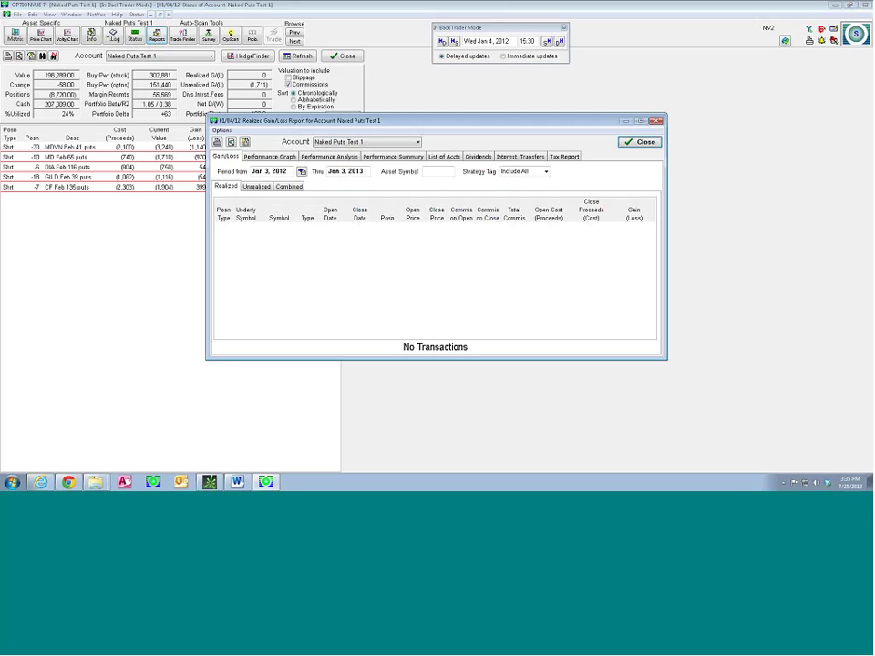
{"action": "left_click", "coordinate": [269, 156]}
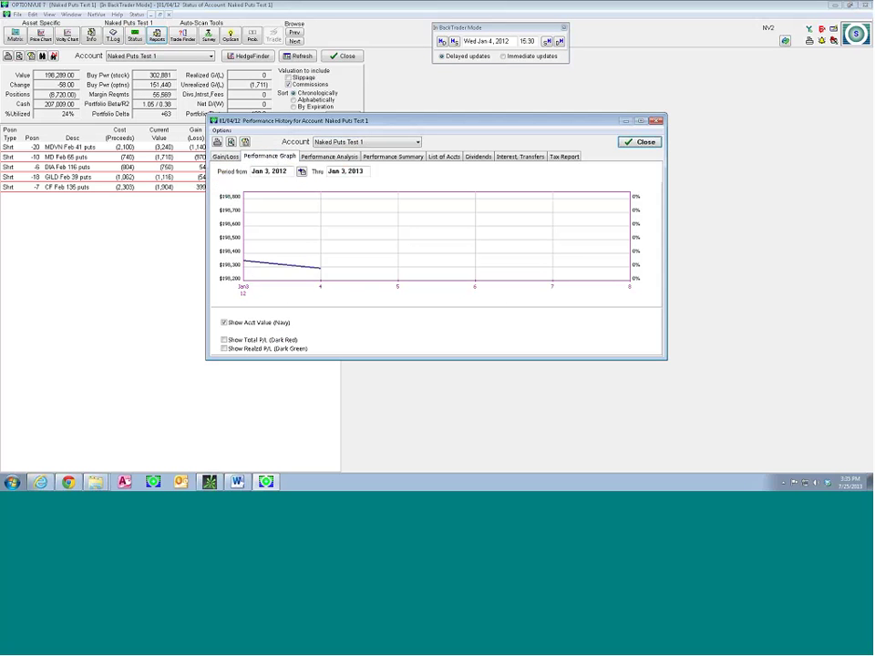
{"action": "left_click", "coordinate": [639, 142]}
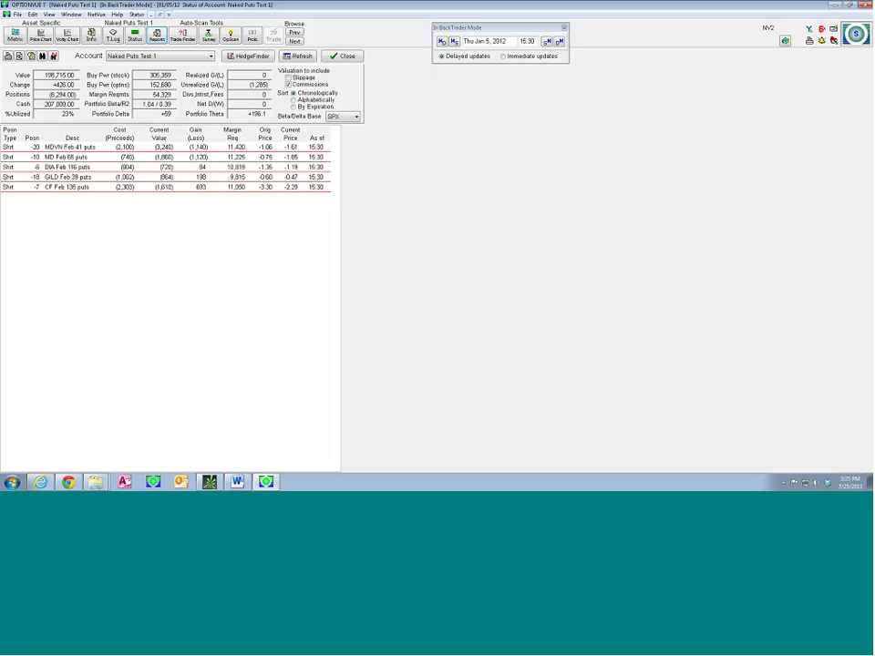
Advance the backtest one trading day at a time to Jan 10, 2012, checking the positions in the account status.
{"action": "left_click", "coordinate": [558, 43]}
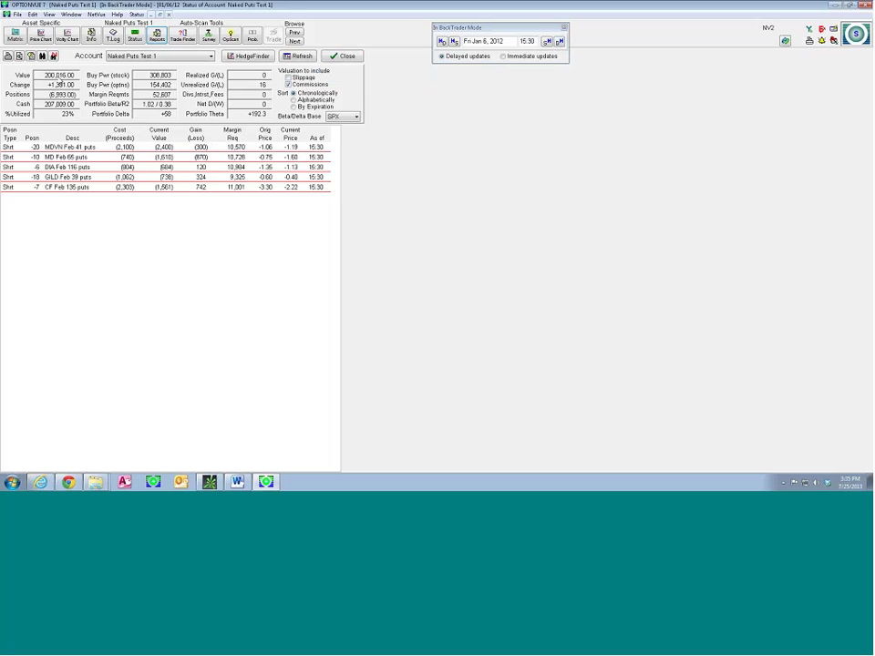
{"action": "left_click", "coordinate": [558, 42]}
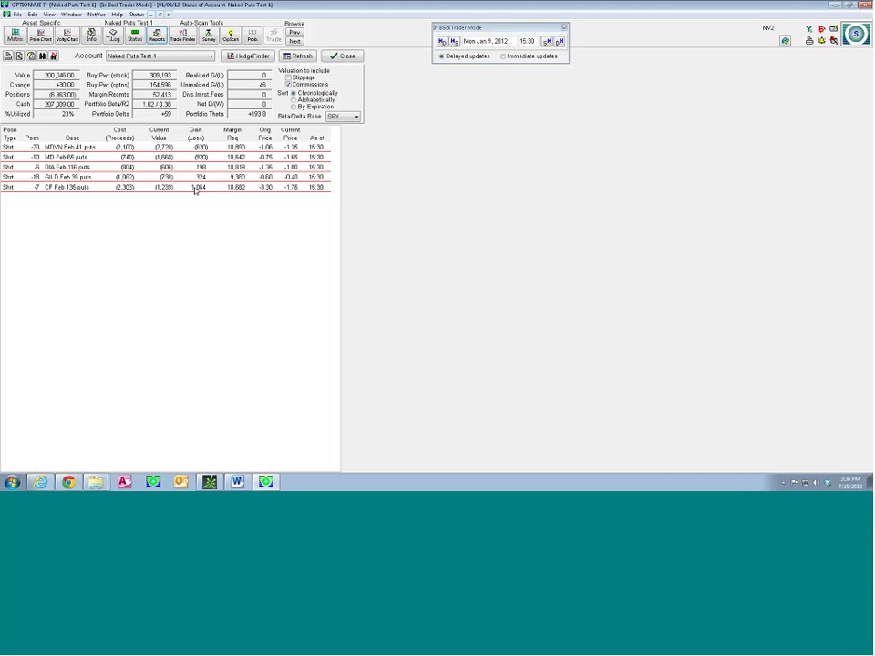
{"action": "left_click", "coordinate": [558, 41]}
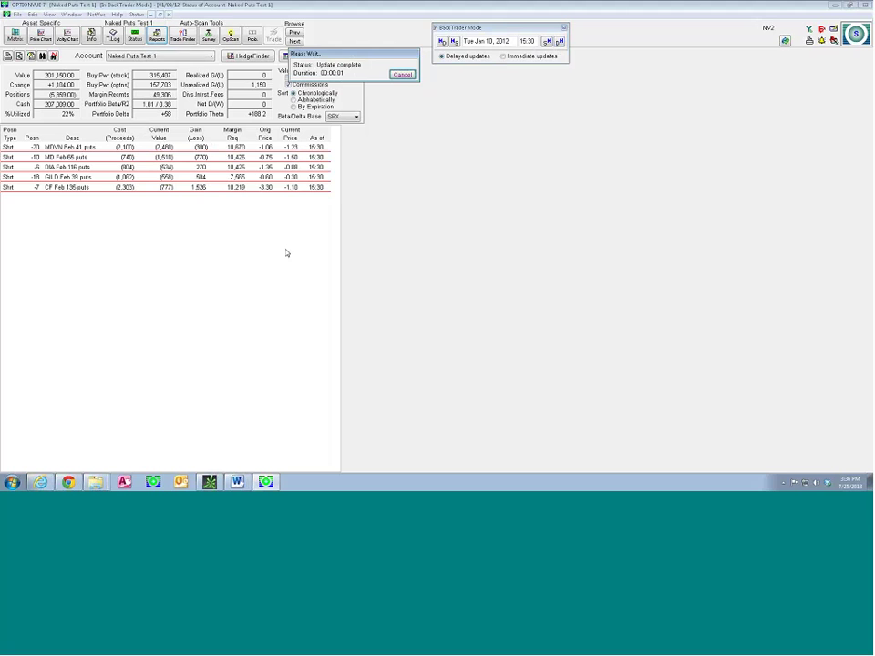
Open the CF Matrix from its position in the account status and graph the profit/loss of the short February 135 puts.
{"action": "left_click", "coordinate": [105, 188]}
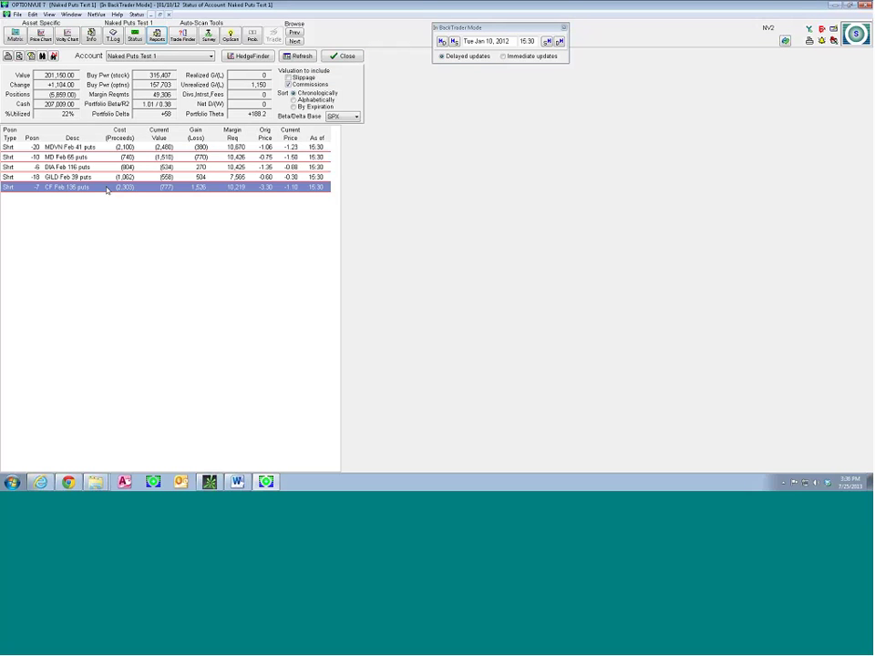
{"action": "double_click", "coordinate": [107, 189]}
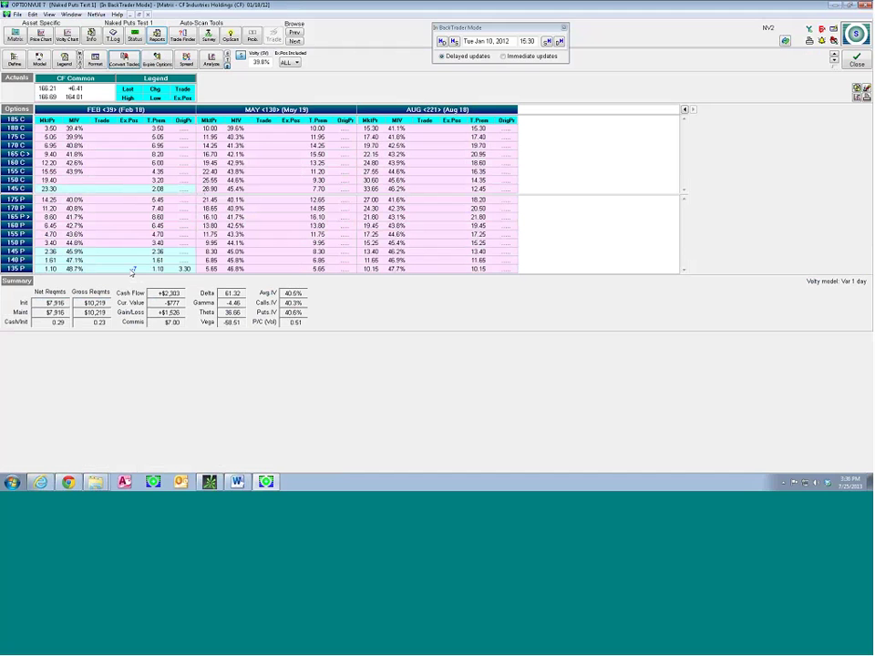
{"action": "left_click", "coordinate": [132, 271]}
{"action": "type", "text": "-7"}
{"action": "left_click", "coordinate": [212, 62]}
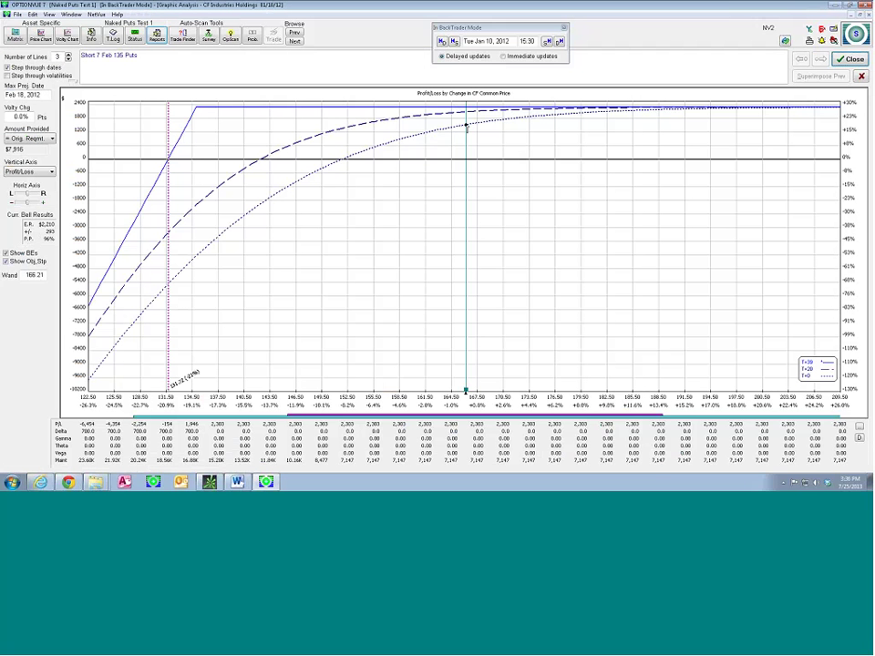
Set the graph's vertical axis to Yield, examine the yield at CF's current price, and return to the Matrix.
{"action": "left_click", "coordinate": [22, 172]}
{"action": "left_click", "coordinate": [27, 172]}
{"action": "left_click", "coordinate": [24, 187]}
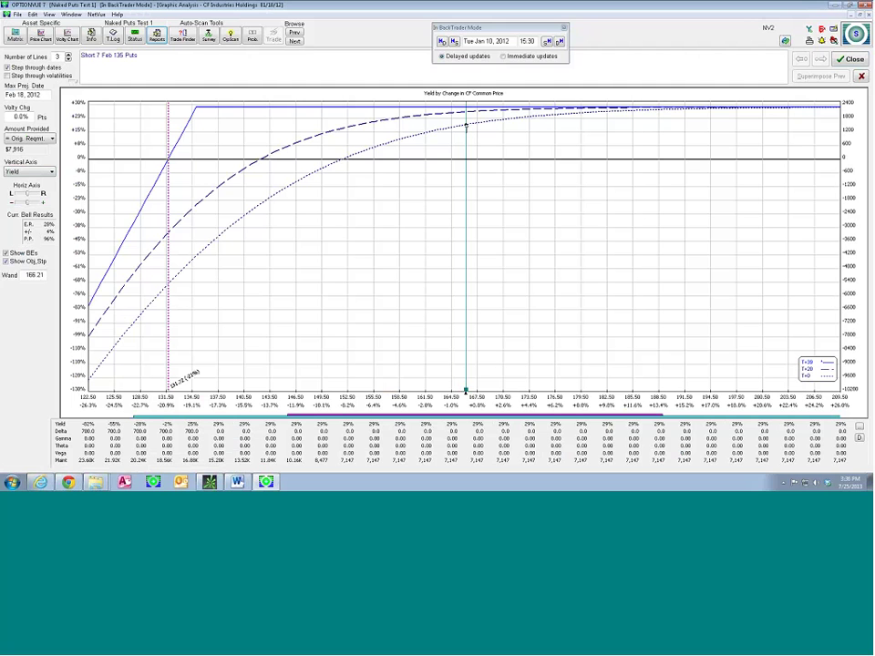
{"action": "mouse_move", "coordinate": [466, 130]}
{"action": "left_click", "coordinate": [849, 60]}
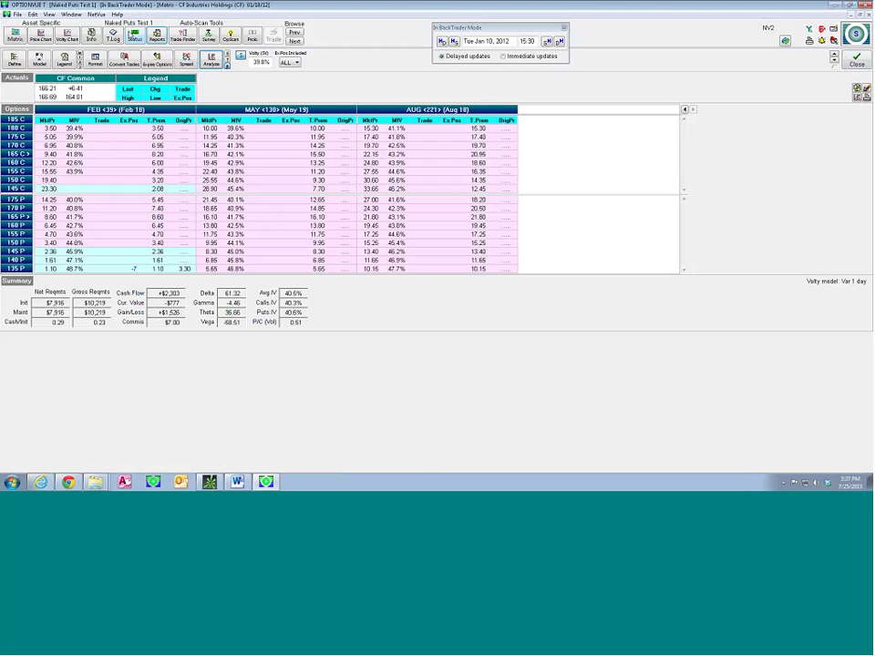
Return to the account status and advance the backtest to Jan 11, 2012.
{"action": "left_click", "coordinate": [134, 36]}
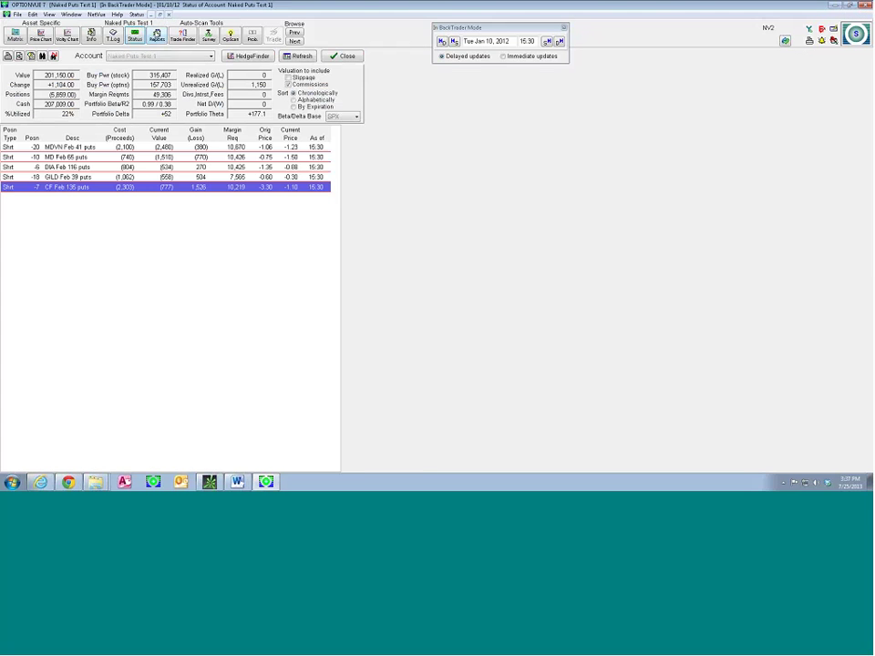
{"action": "left_click", "coordinate": [560, 42]}
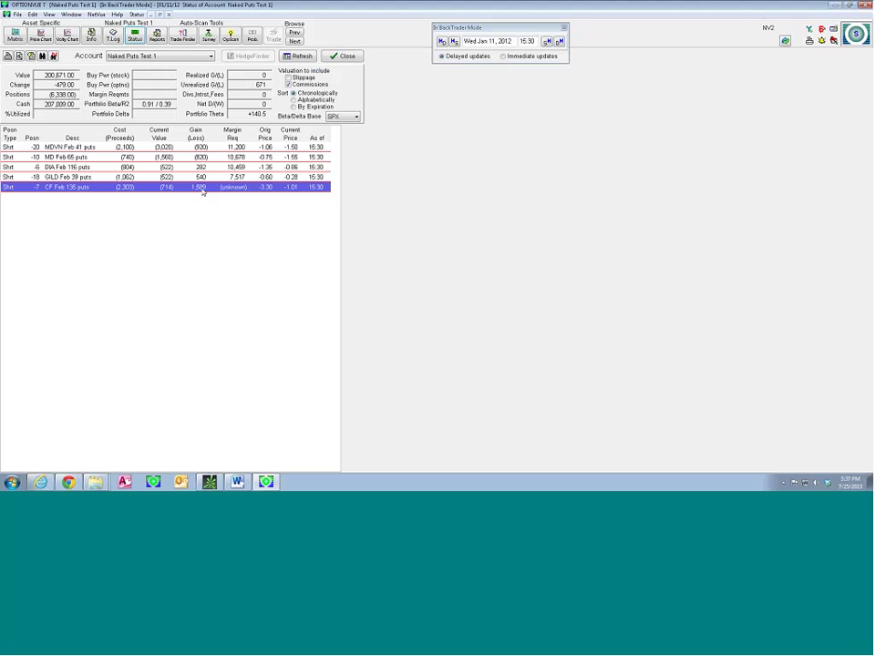
Open the CF Matrix from the account status and set the AutoStrike OTM extent for puts to Large.
{"action": "double_click", "coordinate": [152, 188]}
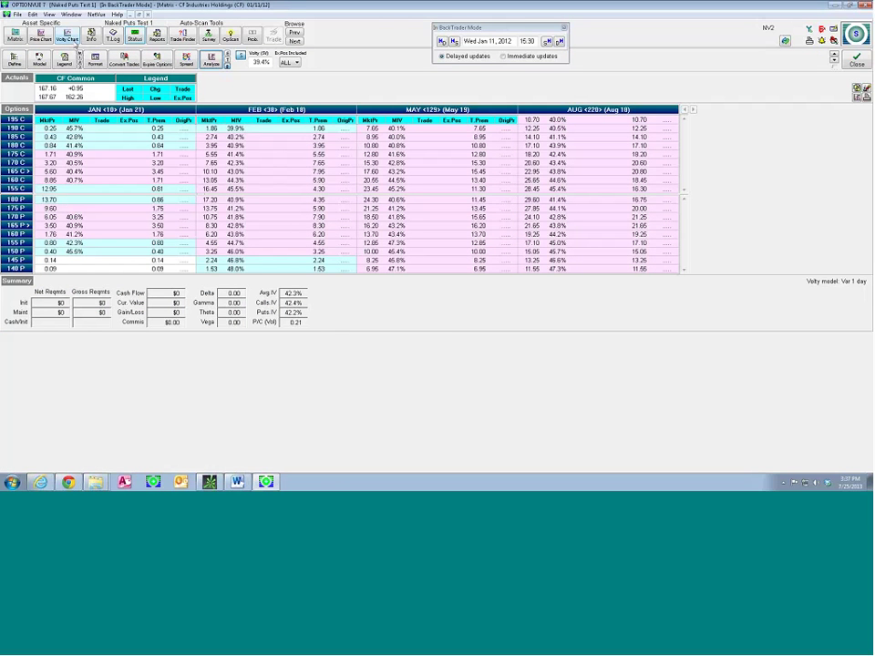
{"action": "left_click", "coordinate": [14, 59]}
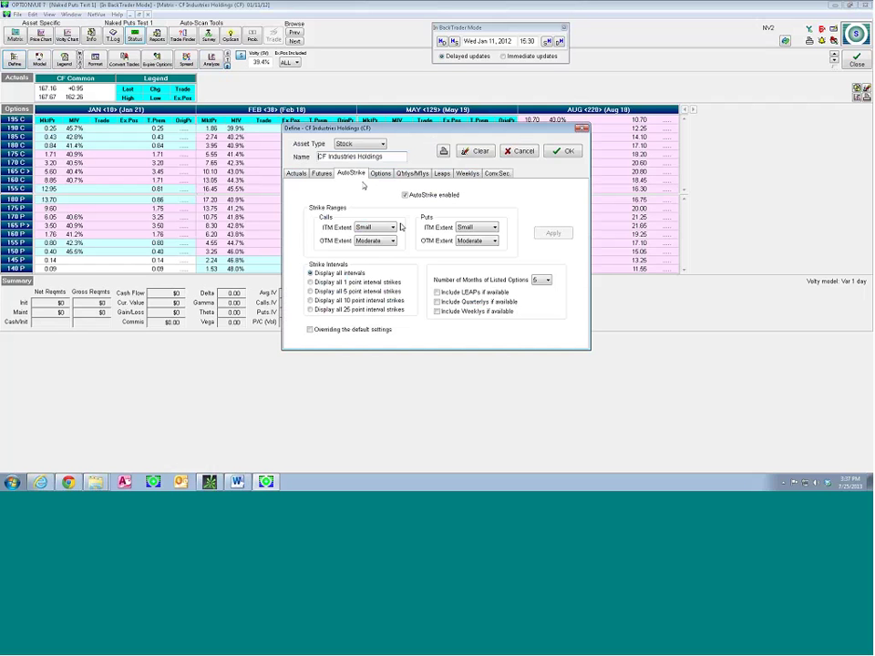
{"action": "left_click", "coordinate": [494, 242]}
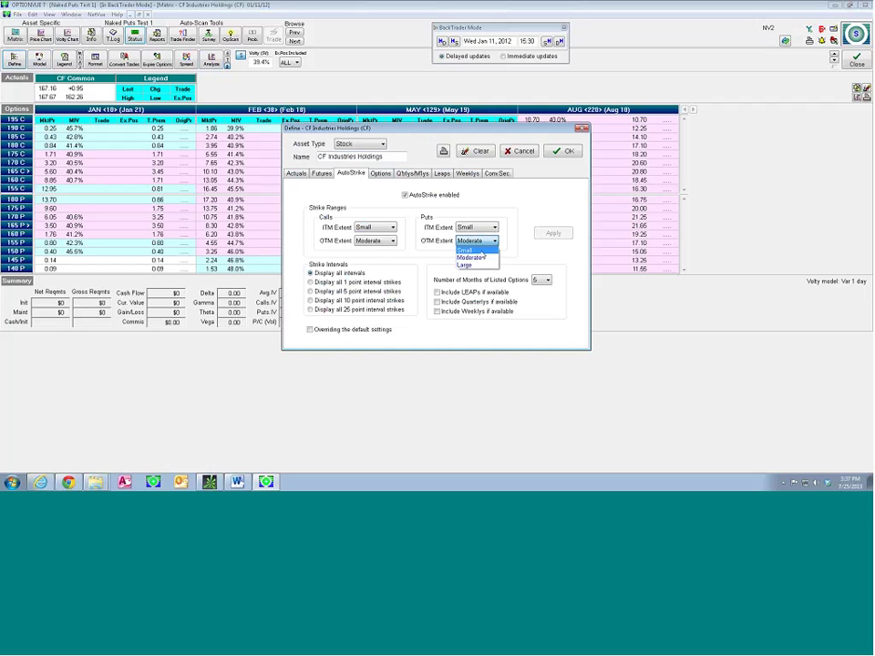
{"action": "left_click", "coordinate": [470, 263]}
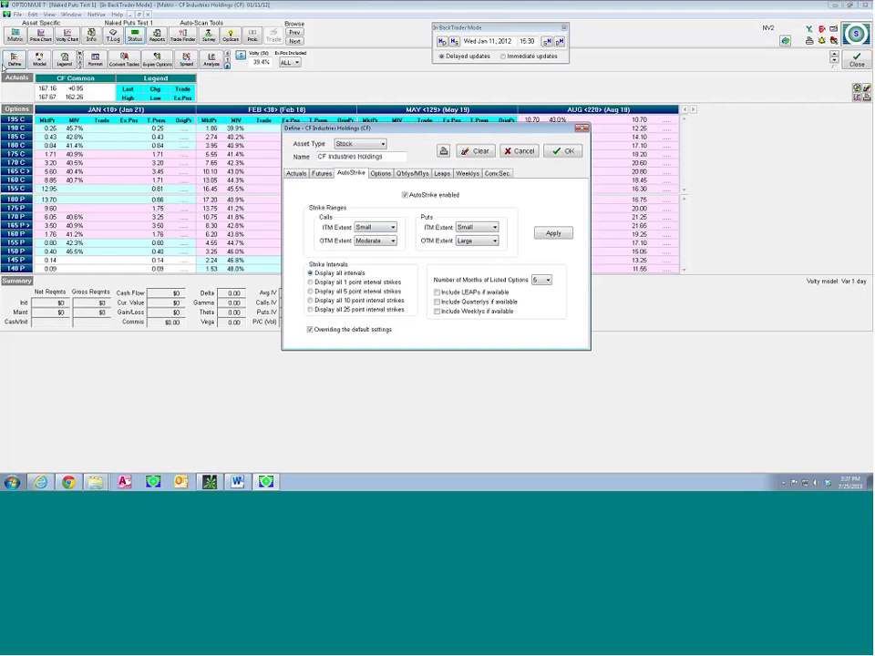
{"action": "left_click", "coordinate": [554, 234]}
{"action": "left_click", "coordinate": [562, 151]}
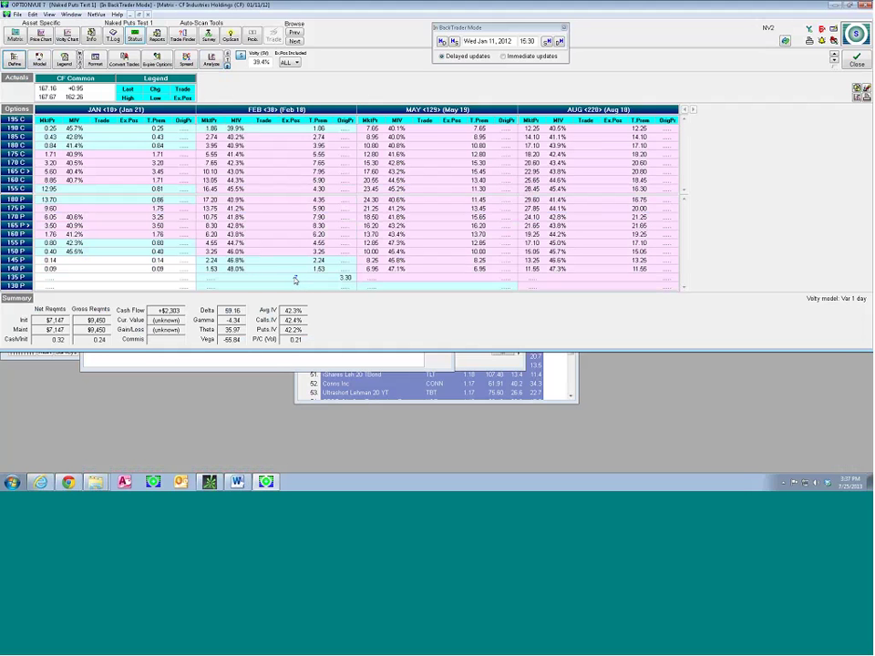
Update the CF Matrix quotes so the 135 puts are priced, and return to the account status.
{"action": "left_click", "coordinate": [294, 279]}
{"action": "type", "text": "-7"}
{"action": "left_click", "coordinate": [785, 43]}
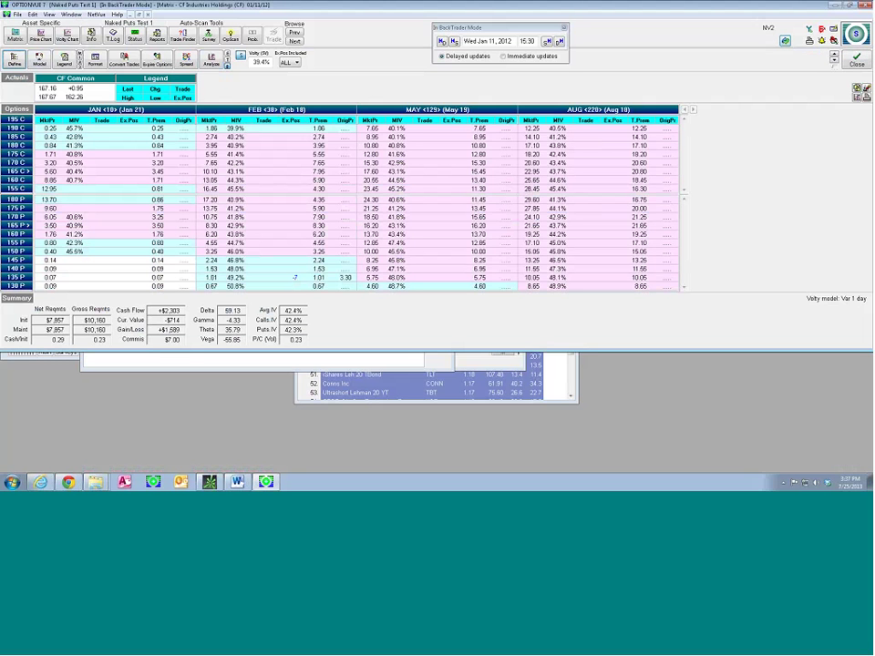
{"action": "left_click", "coordinate": [134, 36]}
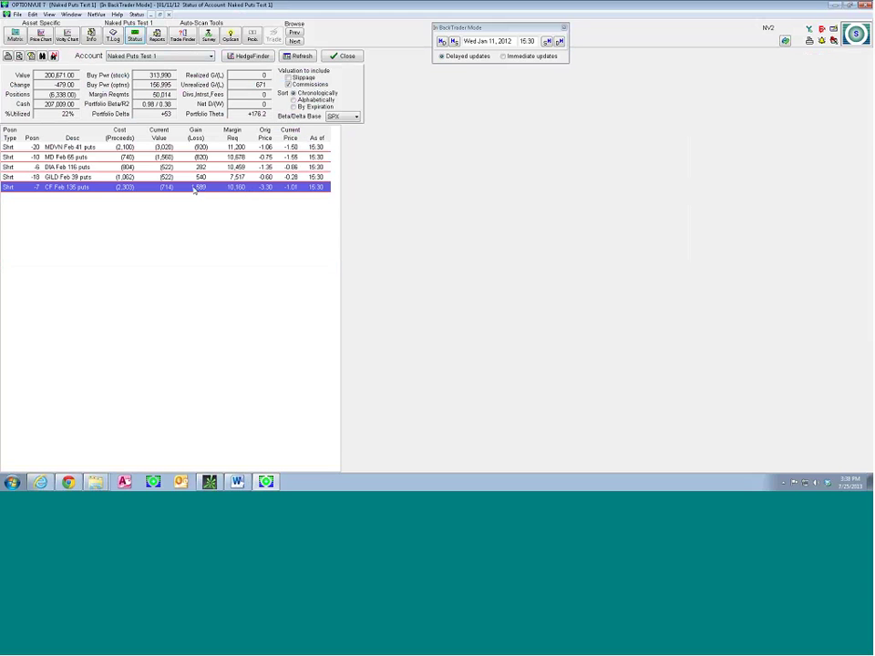
Advance the backtest day by day from Jan 11 to Jan 17, 2012, reviewing the gain or loss of each short put position.
{"action": "left_click", "coordinate": [555, 43]}
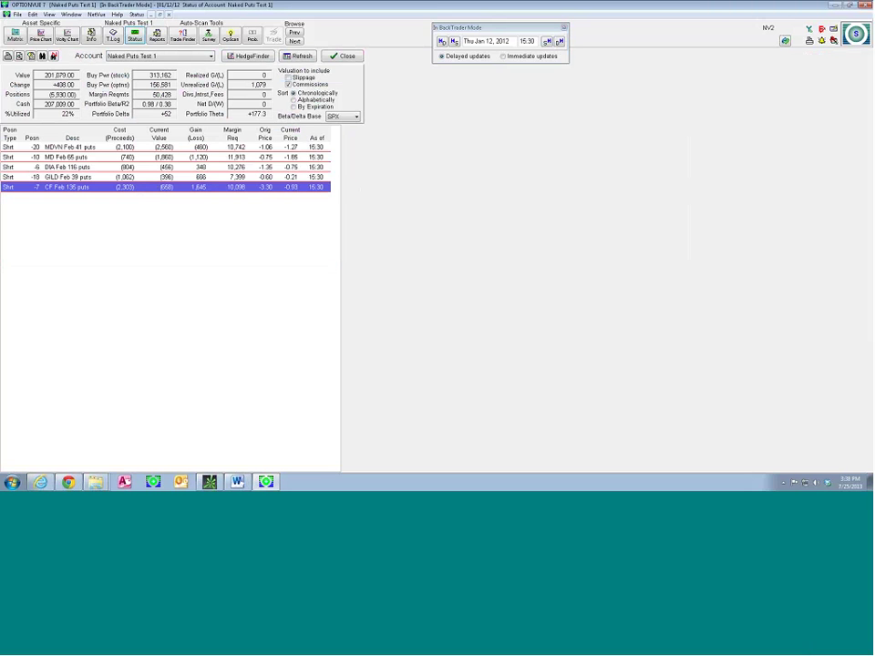
{"action": "left_click", "coordinate": [559, 42]}
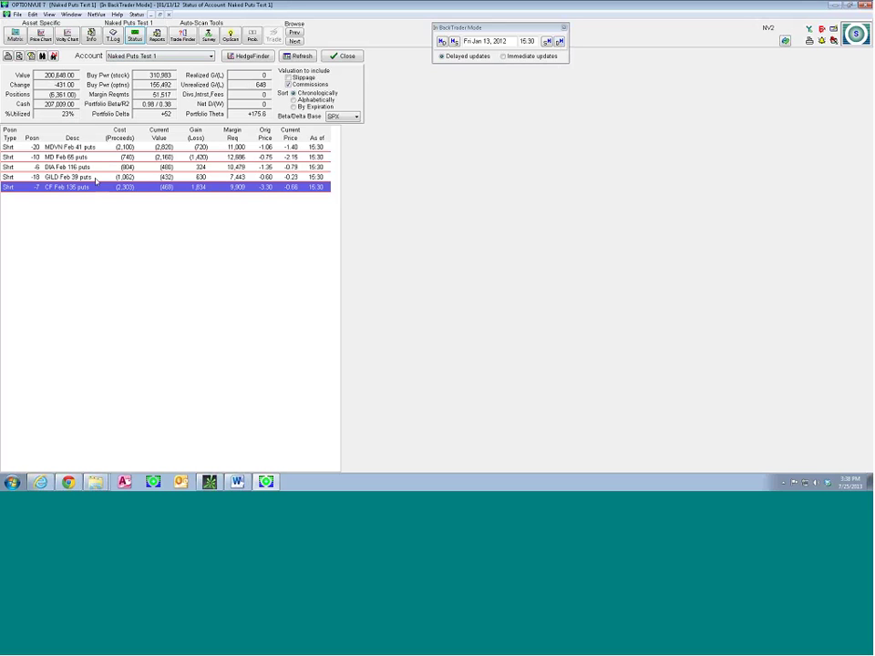
{"action": "left_click", "coordinate": [558, 42]}
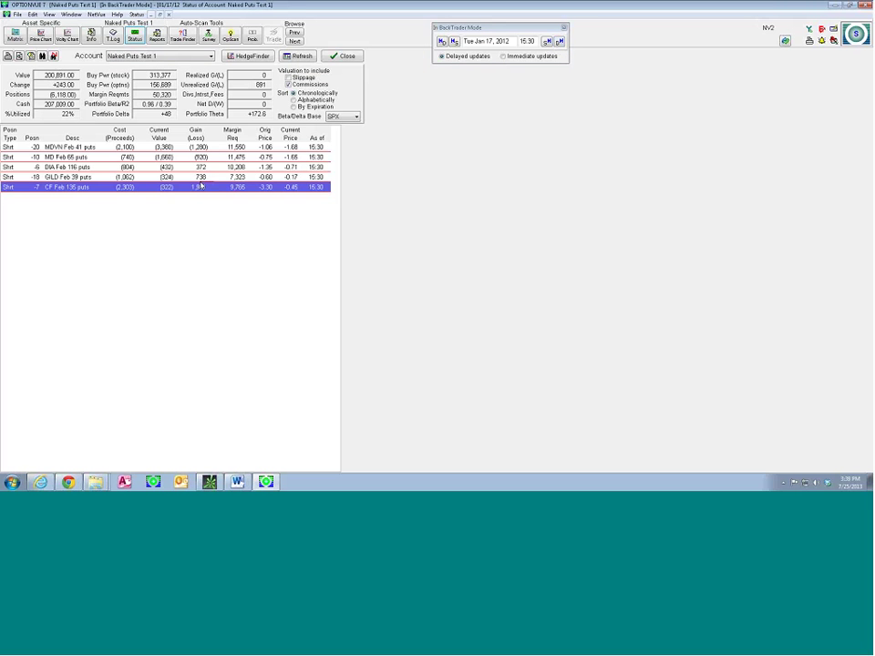
Buy back the 7 CF February 135 puts in the Matrix, convert the trade, and check the purchase in the transaction log.
{"action": "double_click", "coordinate": [146, 190]}
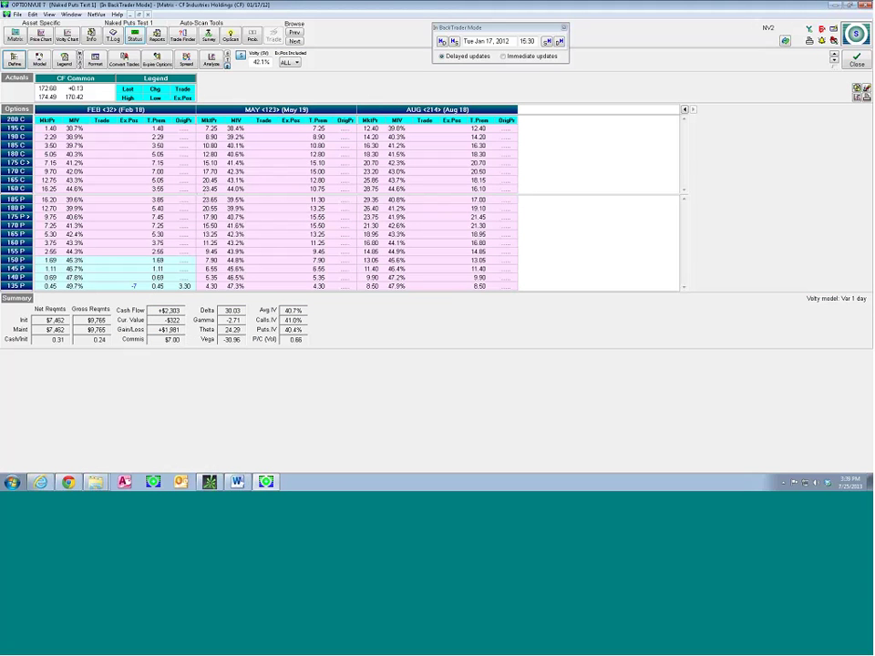
{"action": "left_click", "coordinate": [107, 288]}
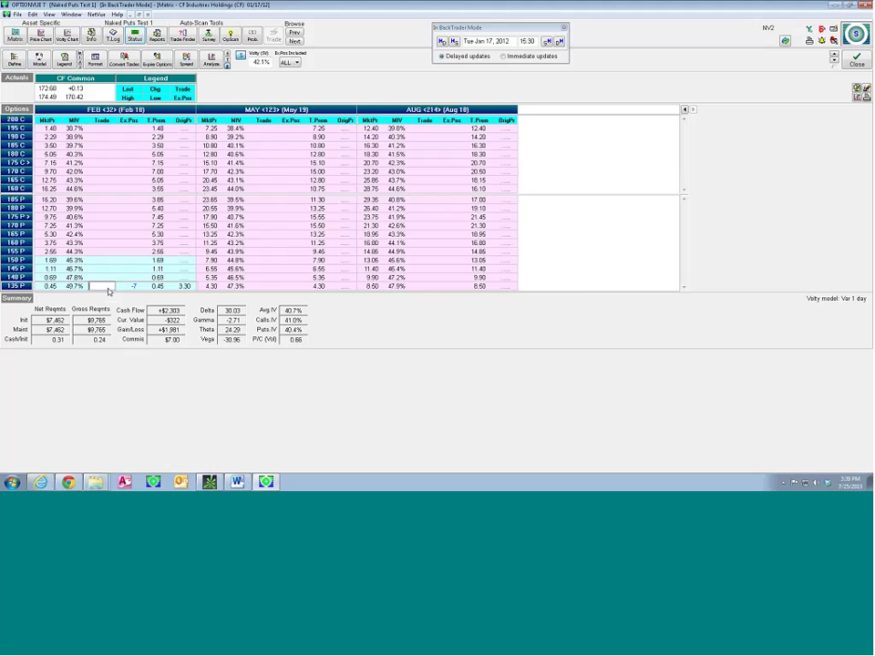
{"action": "key", "text": "Return"}
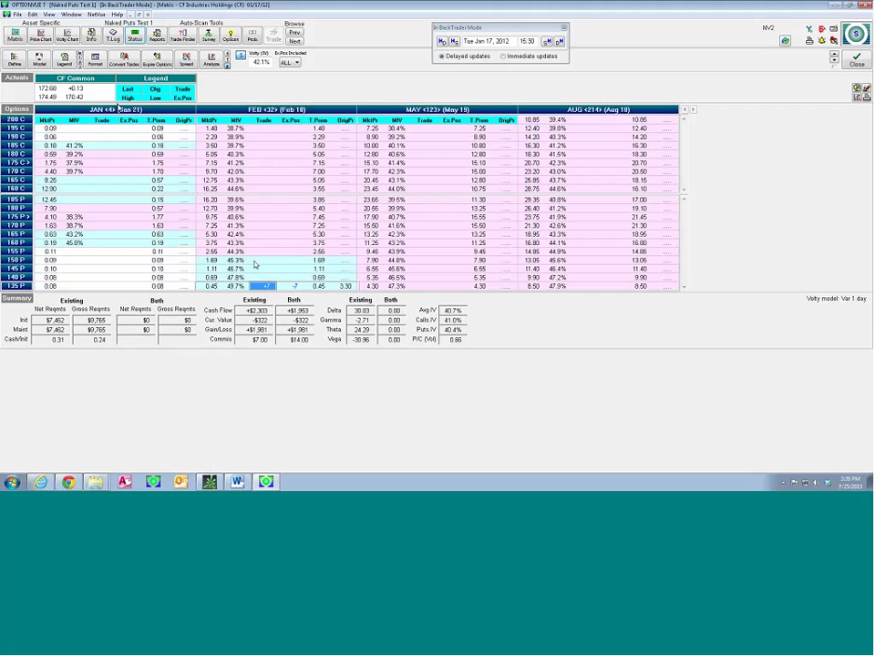
{"action": "left_click", "coordinate": [115, 64]}
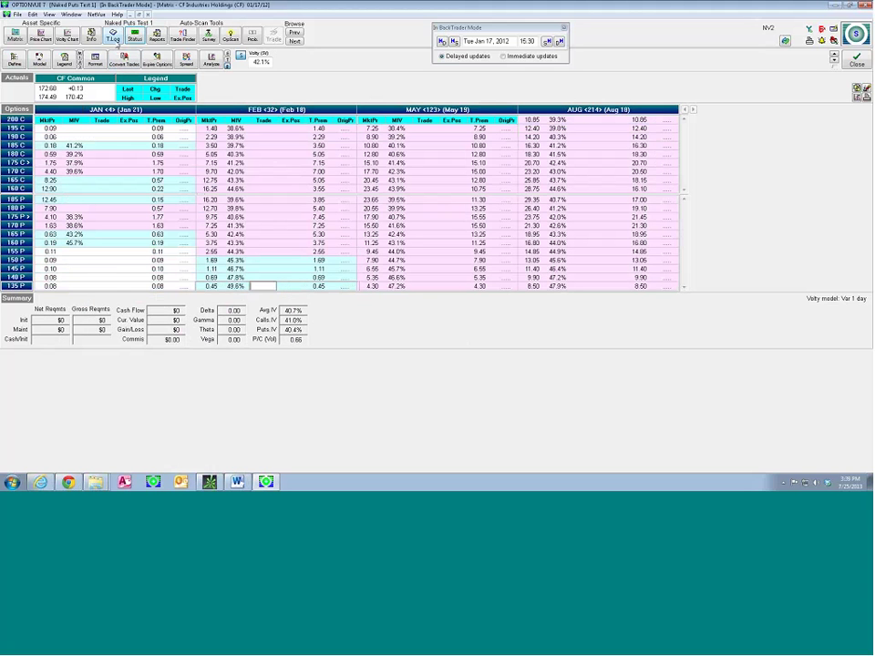
{"action": "left_click", "coordinate": [113, 35]}
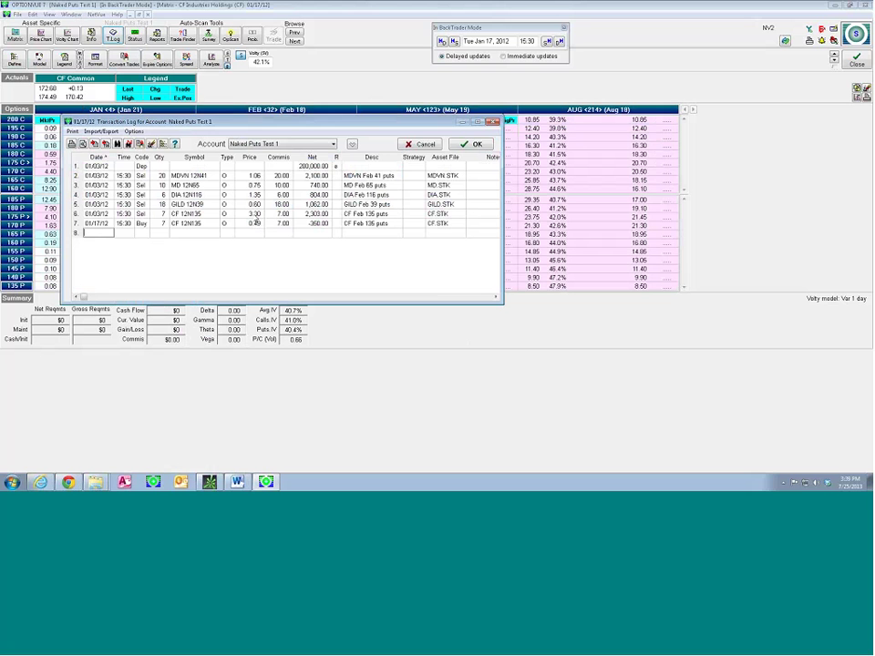
Compare the sale and buy-back prices of the CF February 135 puts in the transaction log and close it.
{"action": "left_click", "coordinate": [255, 223]}
{"action": "key", "text": "Up"}
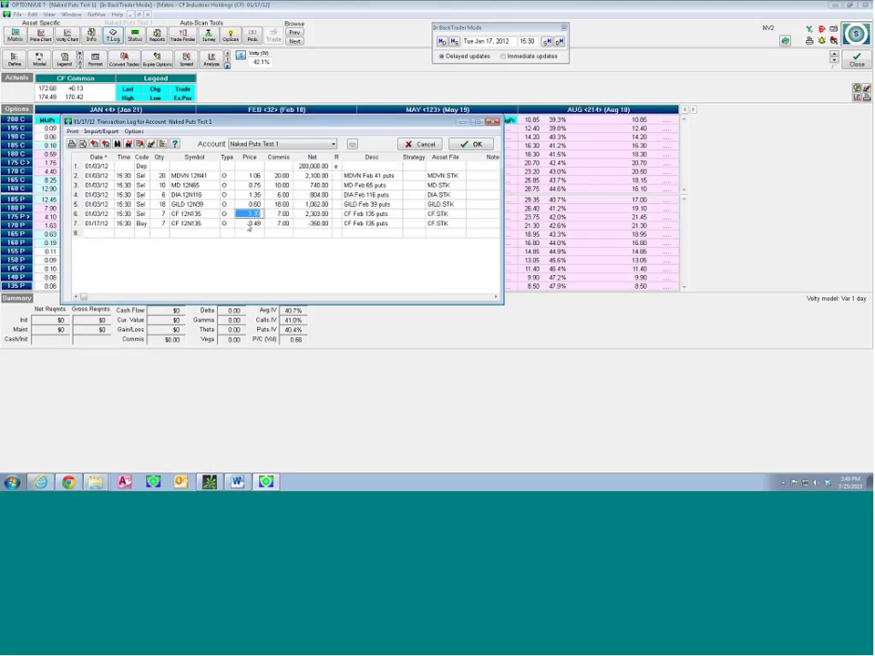
{"action": "left_click", "coordinate": [460, 145]}
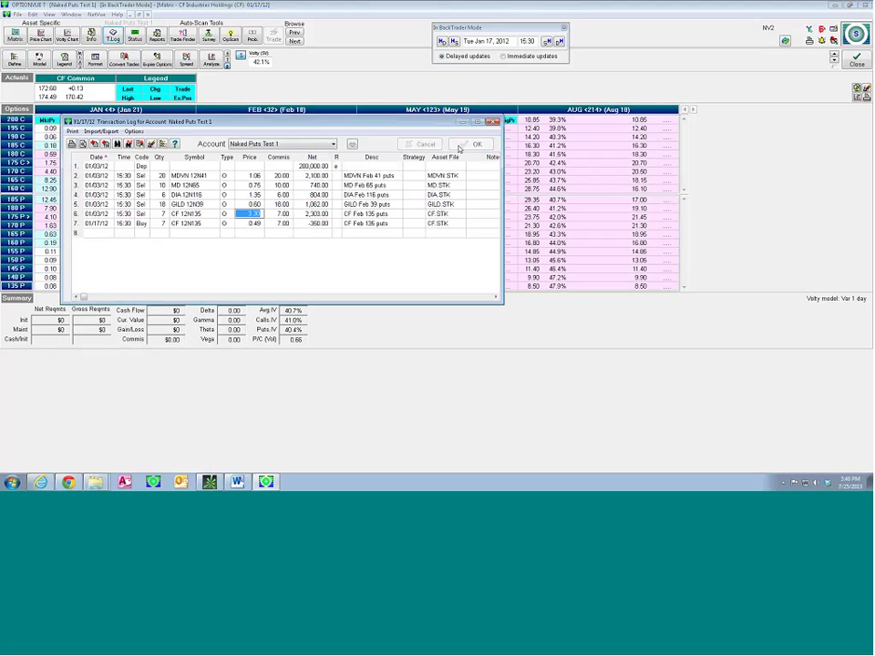
Review the account's realized and unrealized gain/loss reports and its performance graph at Jan 17 and Jan 10, 2012, and close the reports.
{"action": "left_click", "coordinate": [157, 36]}
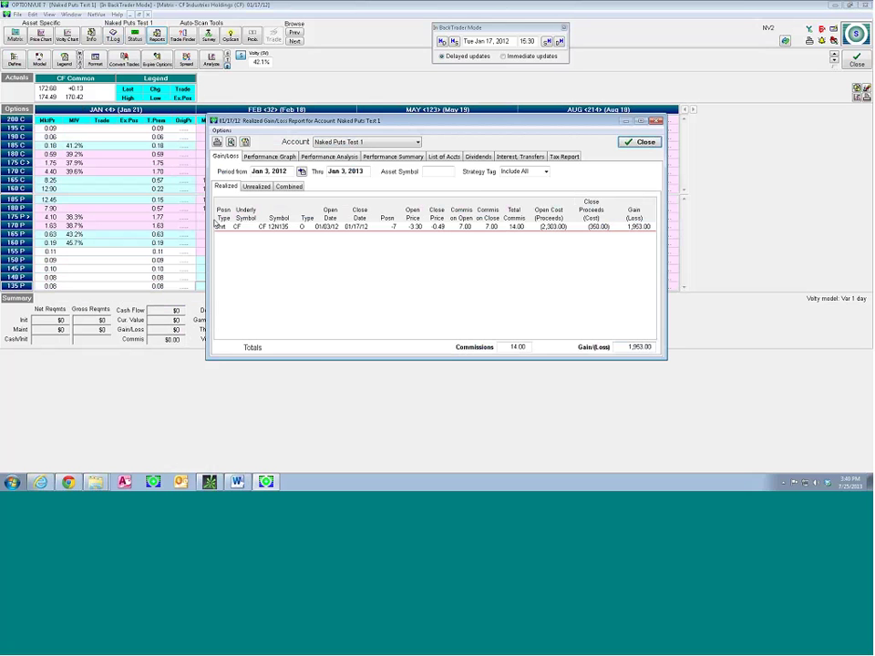
{"action": "left_click", "coordinate": [255, 189]}
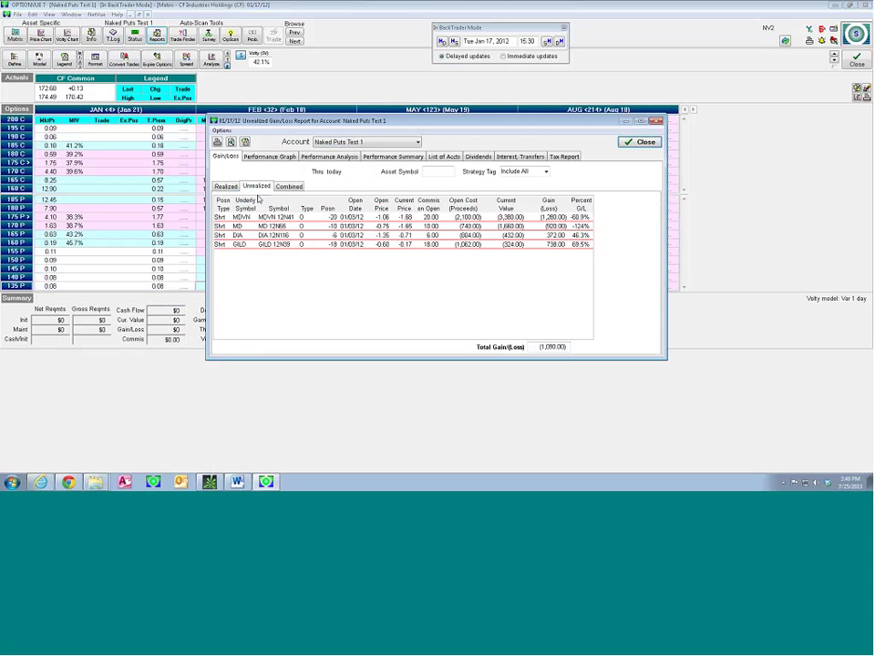
{"action": "left_click", "coordinate": [268, 155]}
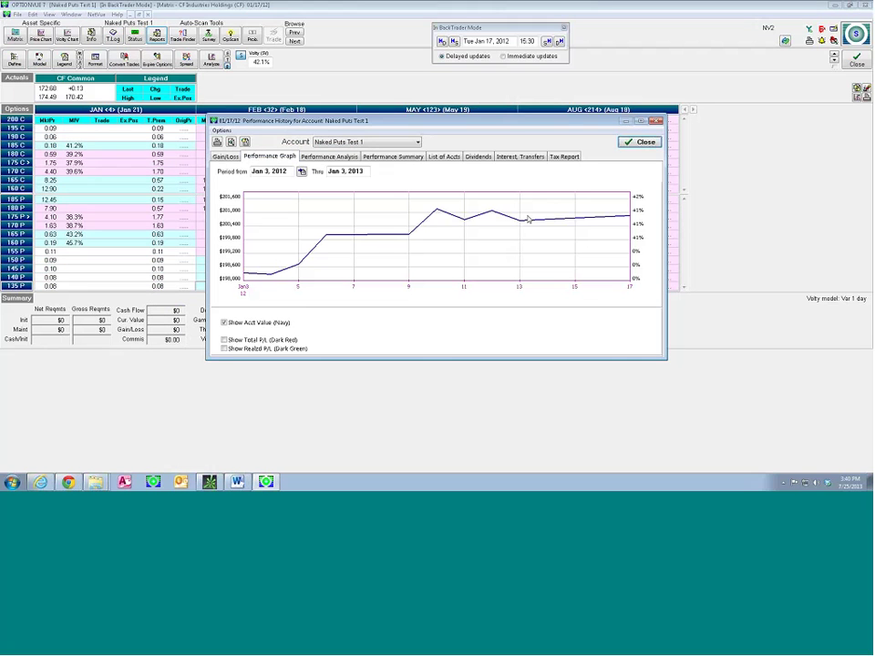
{"action": "left_click", "coordinate": [617, 223]}
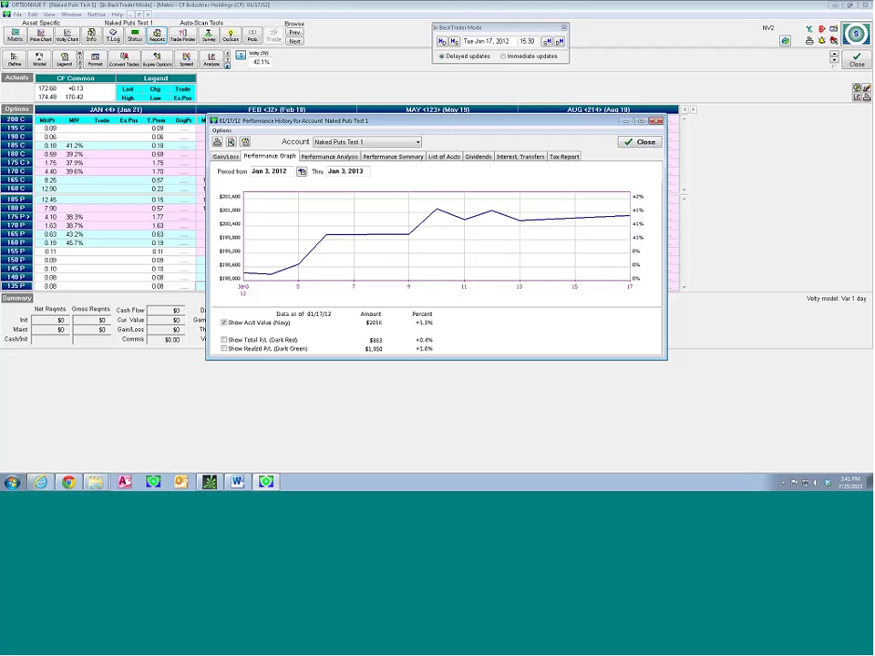
{"action": "left_click", "coordinate": [437, 217]}
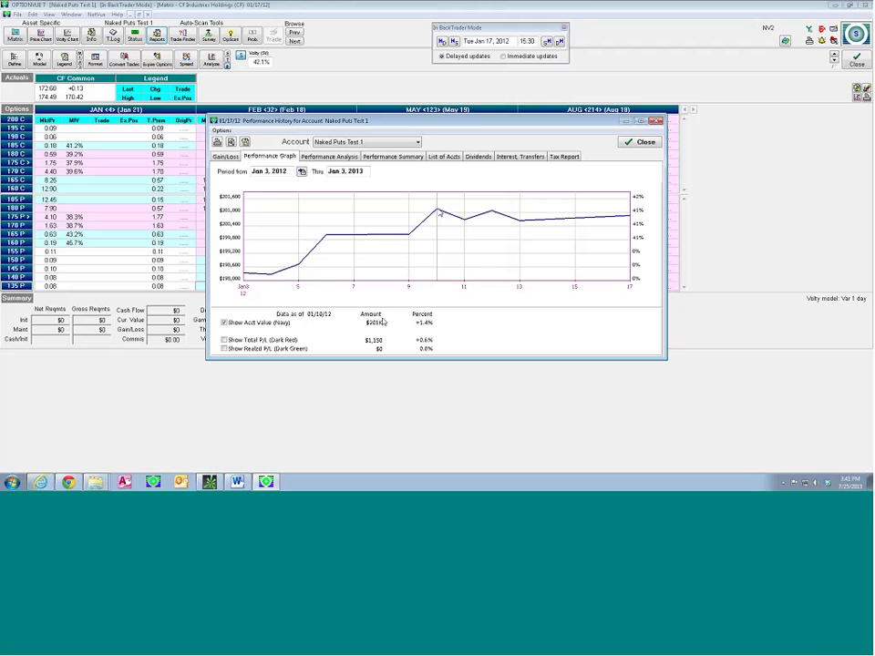
{"action": "left_click", "coordinate": [641, 146]}
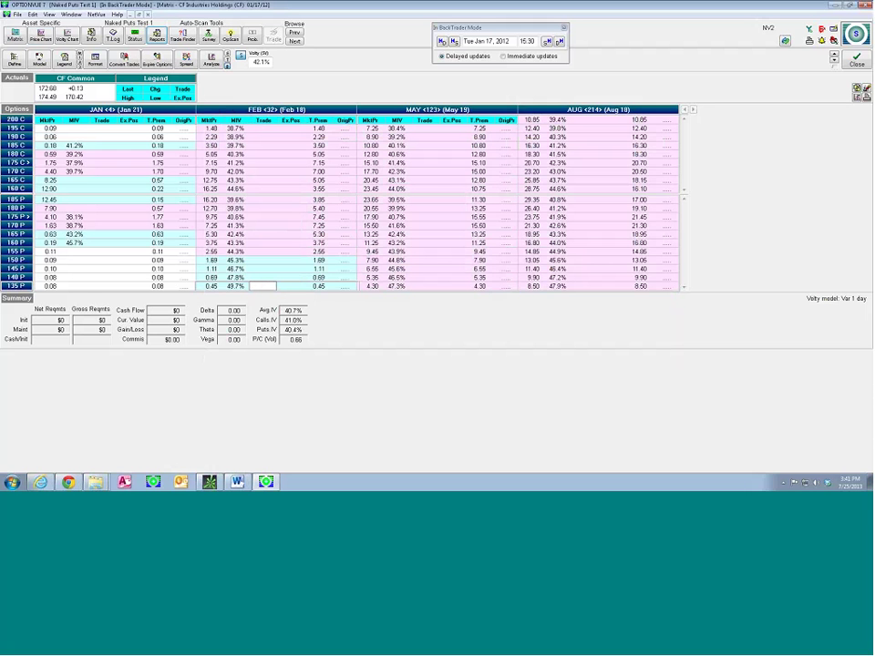
View the CF price chart and return to the CF Matrix by way of the Quotes Display.
{"action": "left_click", "coordinate": [40, 35]}
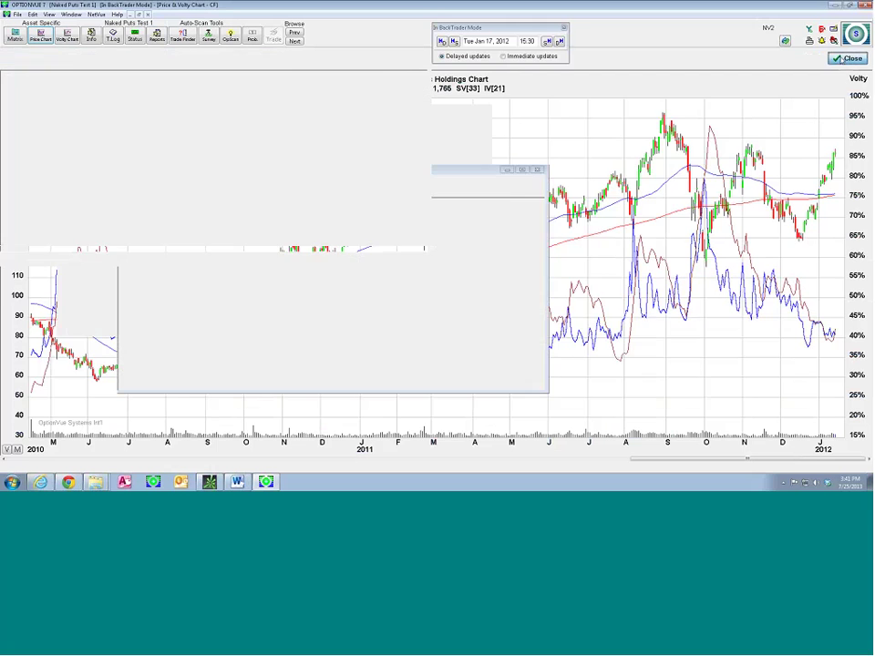
{"action": "left_click", "coordinate": [71, 15]}
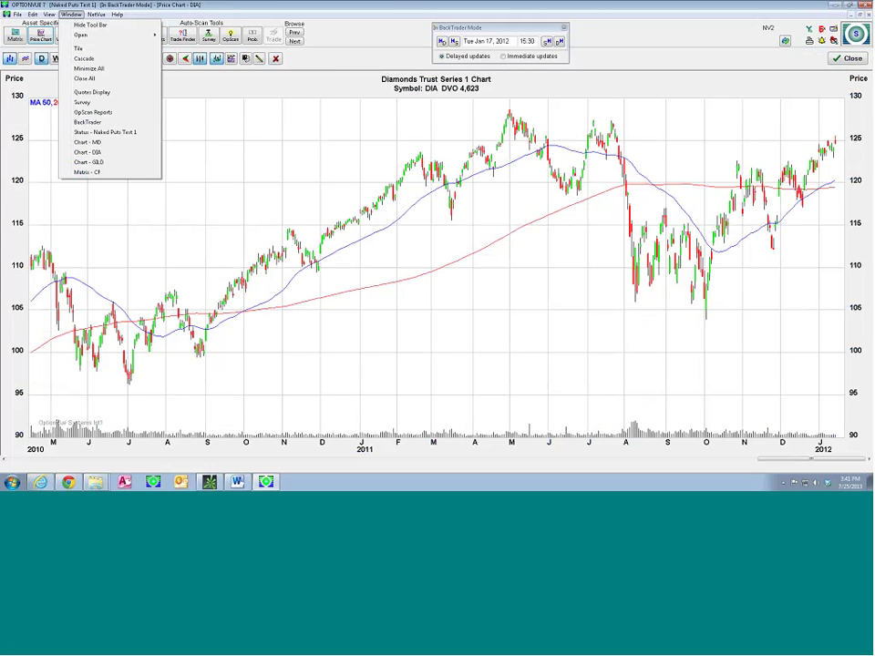
{"action": "left_click", "coordinate": [73, 93]}
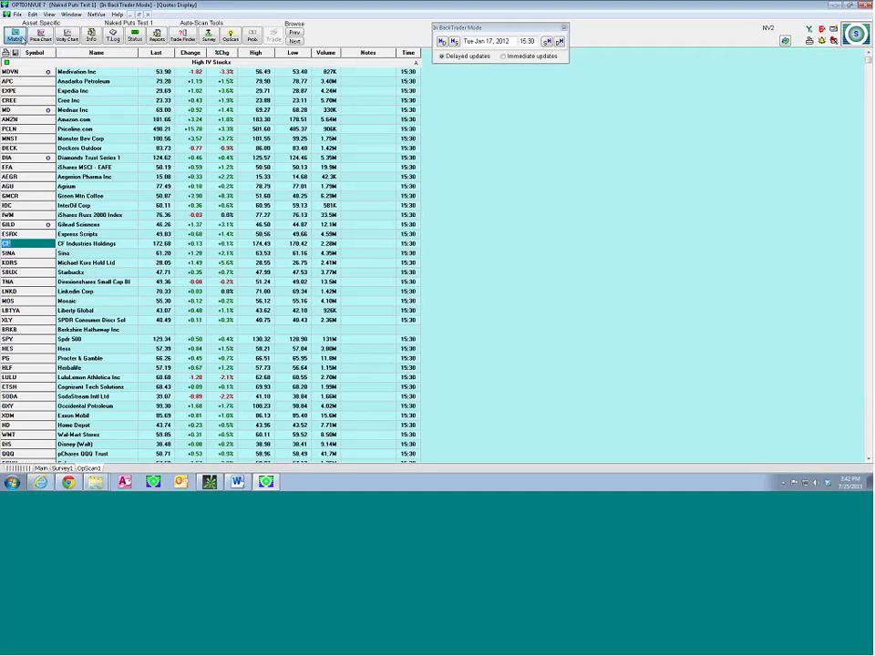
{"action": "left_click", "coordinate": [15, 35]}
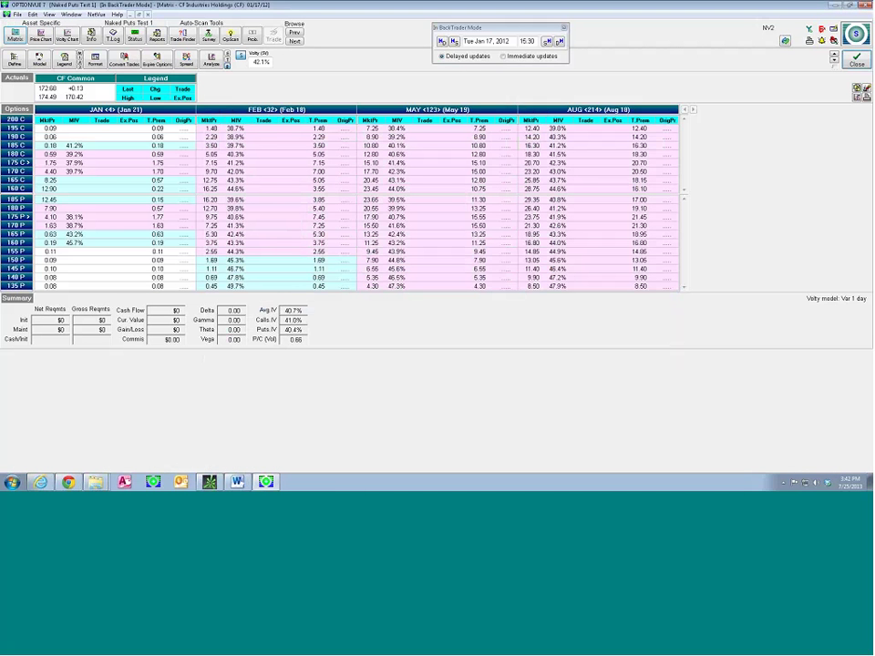
Enter a trial sale of 7 CF February 150 puts in the Matrix and view its graphic analysis.
{"action": "left_click", "coordinate": [262, 260]}
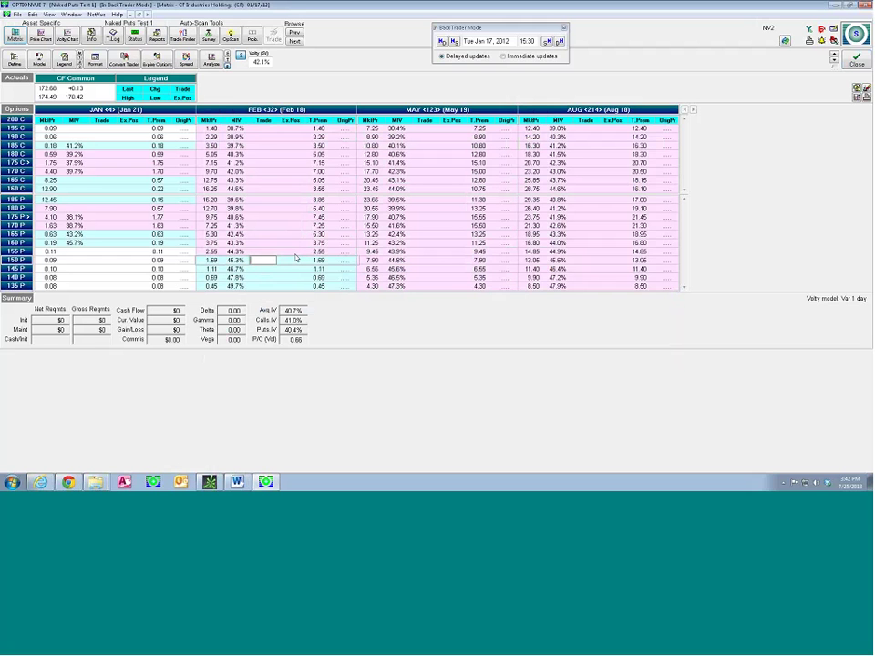
{"action": "type", "text": "-7"}
{"action": "key", "text": "Return"}
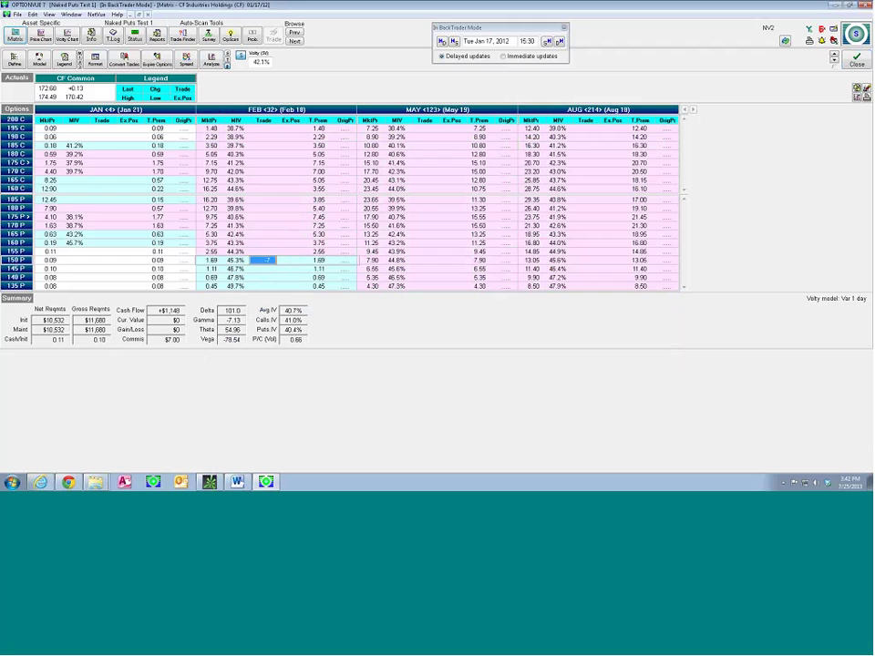
{"action": "left_click", "coordinate": [213, 57]}
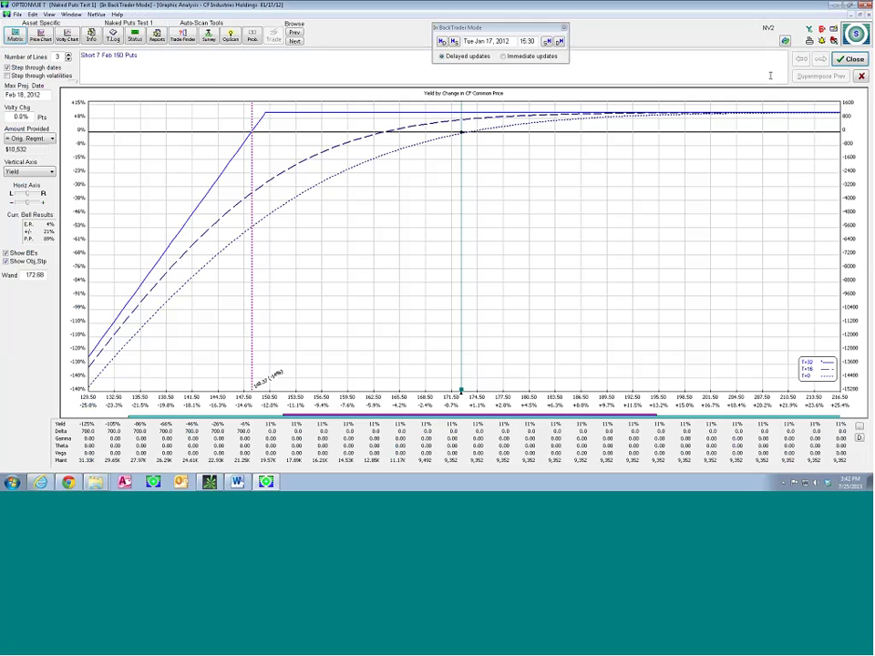
{"action": "left_click", "coordinate": [836, 59]}
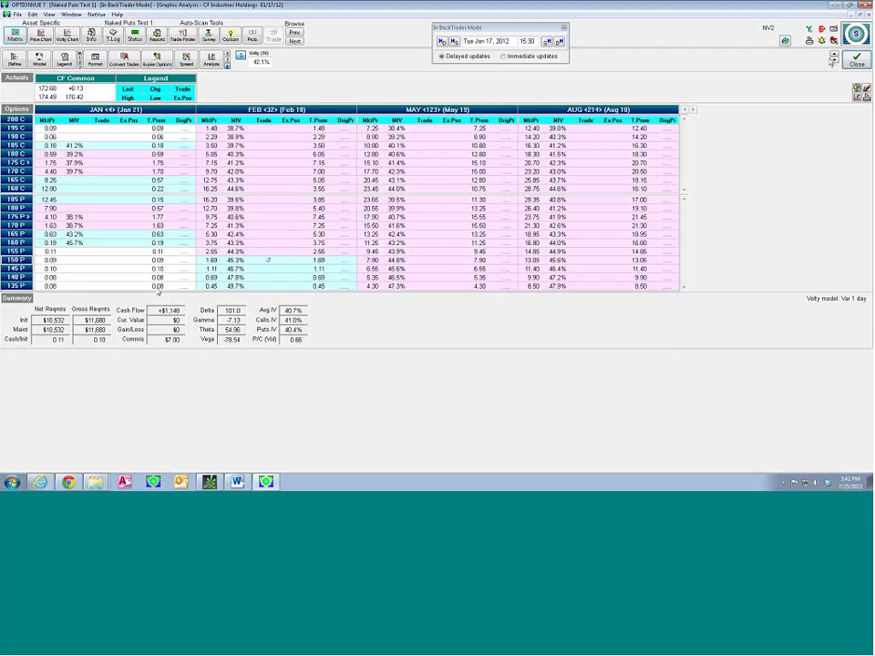
Set the CF February 150 put trade to a sale of 6 contracts and convert it into an existing position.
{"action": "left_click", "coordinate": [267, 262]}
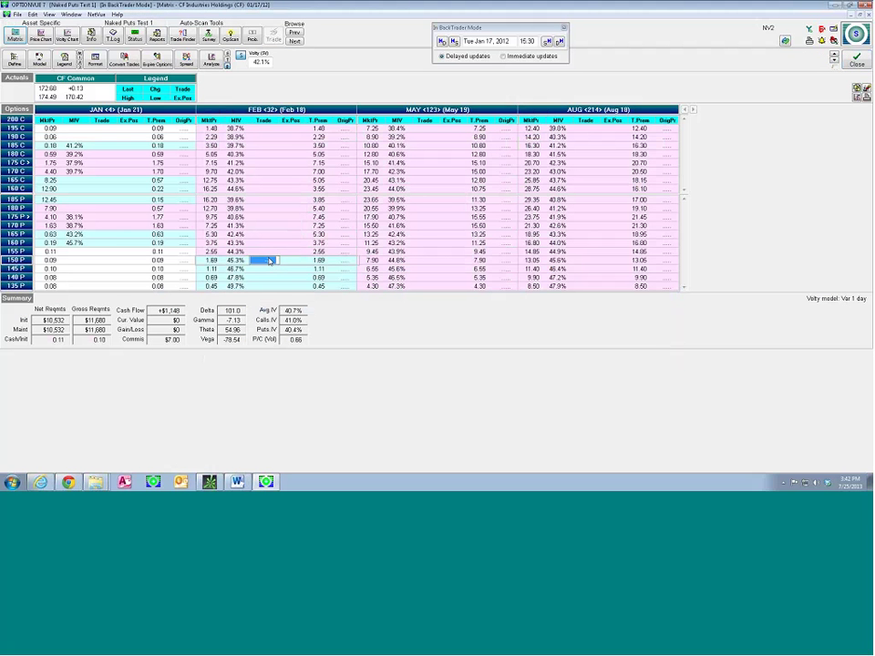
{"action": "type", "text": "-6"}
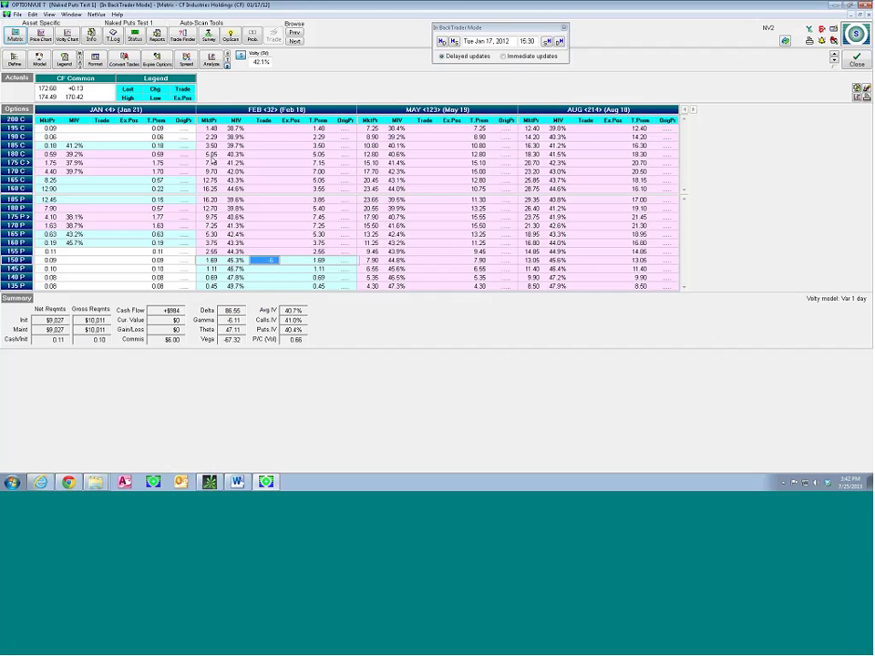
{"action": "left_click", "coordinate": [133, 66]}
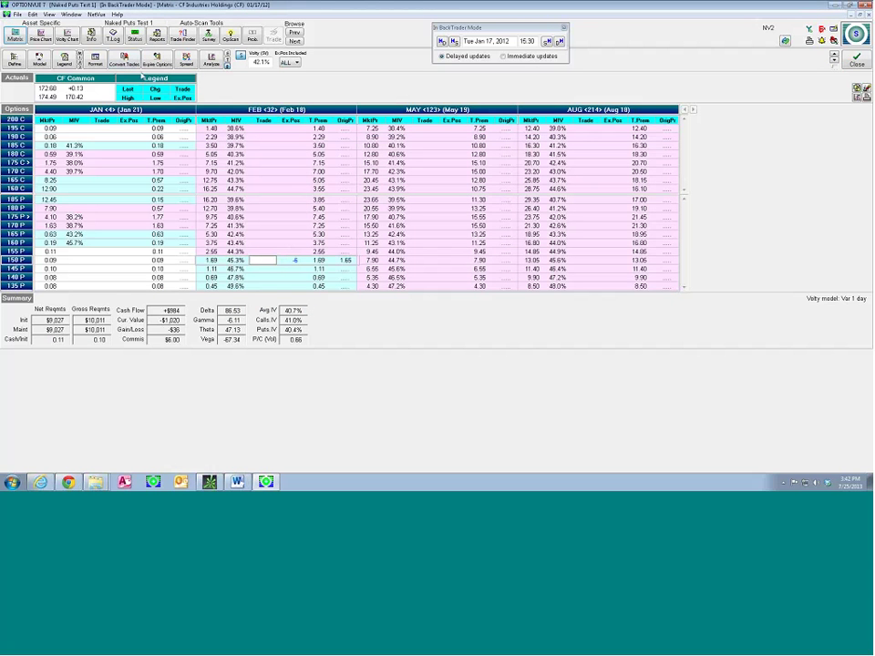
Advance the backtest to Jan 18, 2012 and review the GILD February 39 puts in the account status.
{"action": "left_click", "coordinate": [560, 41]}
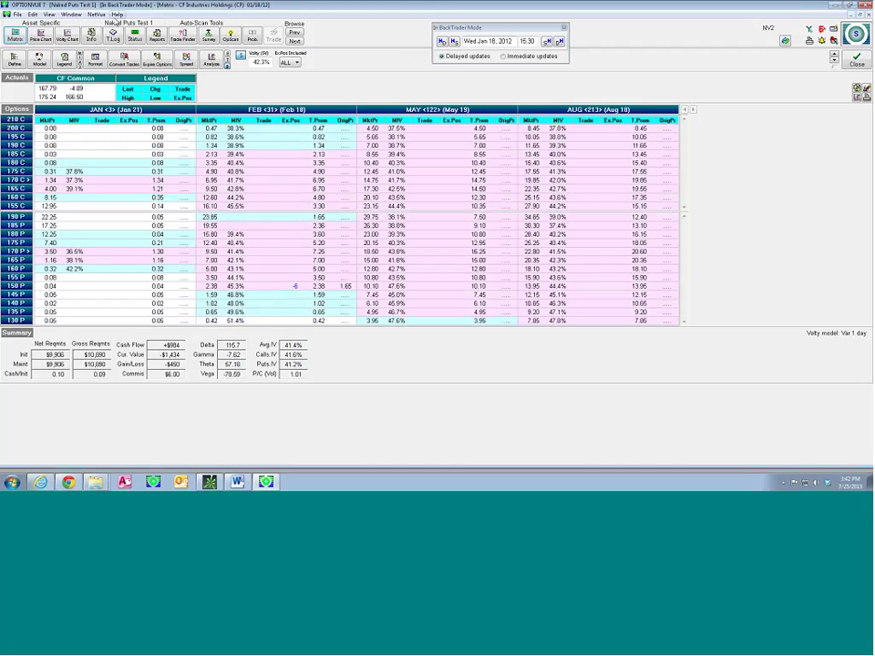
{"action": "left_click", "coordinate": [135, 40]}
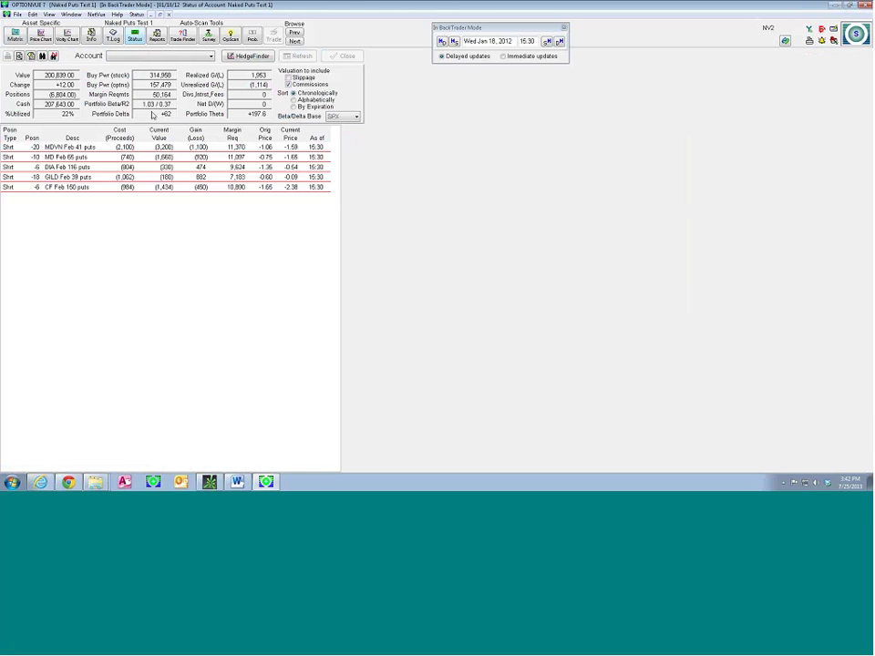
{"action": "left_click", "coordinate": [145, 178]}
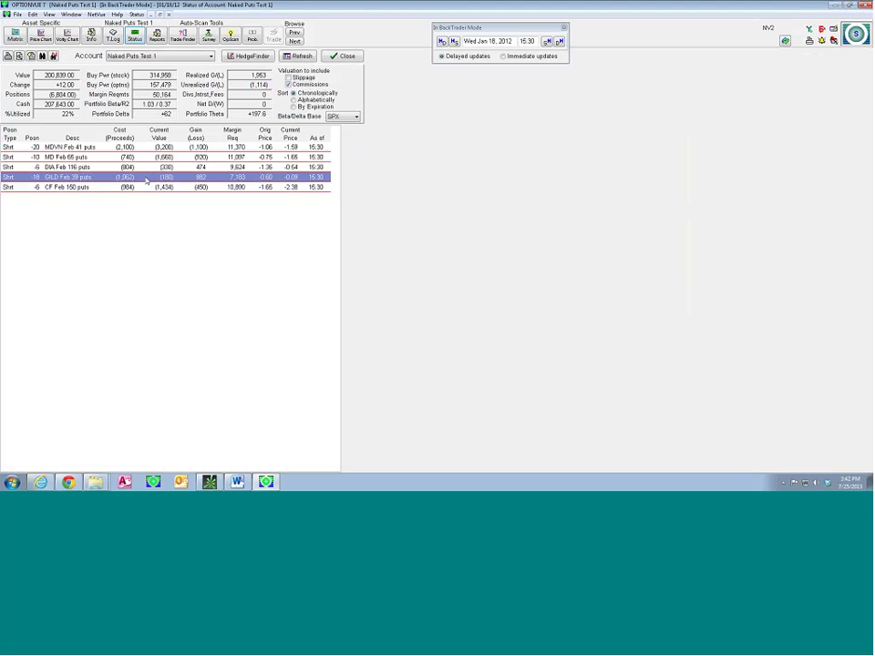
Open the GILD Matrix from its position in the account status, and again from the Quotes Display.
{"action": "double_click", "coordinate": [146, 178]}
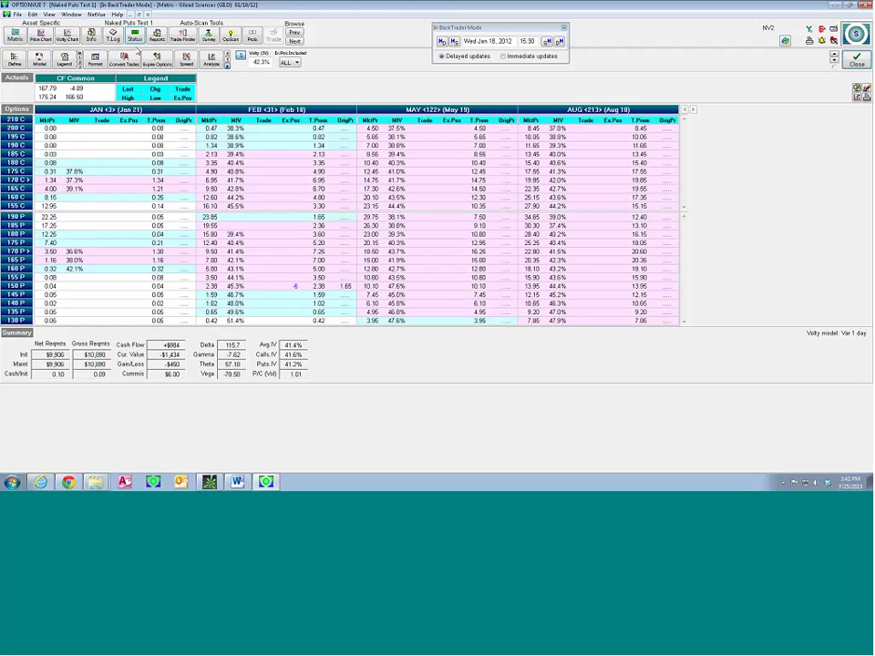
{"action": "left_click", "coordinate": [855, 61]}
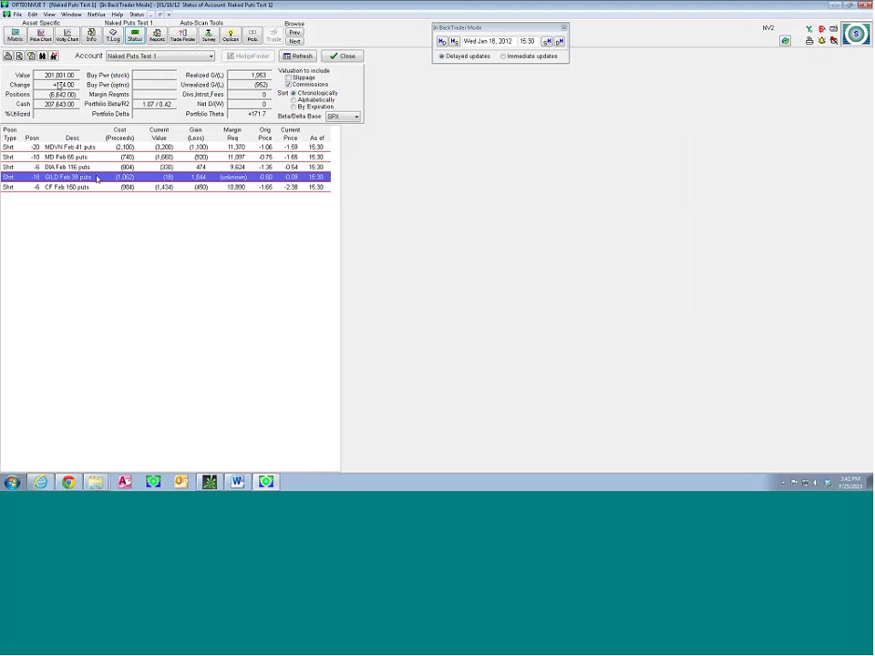
{"action": "left_click", "coordinate": [71, 15]}
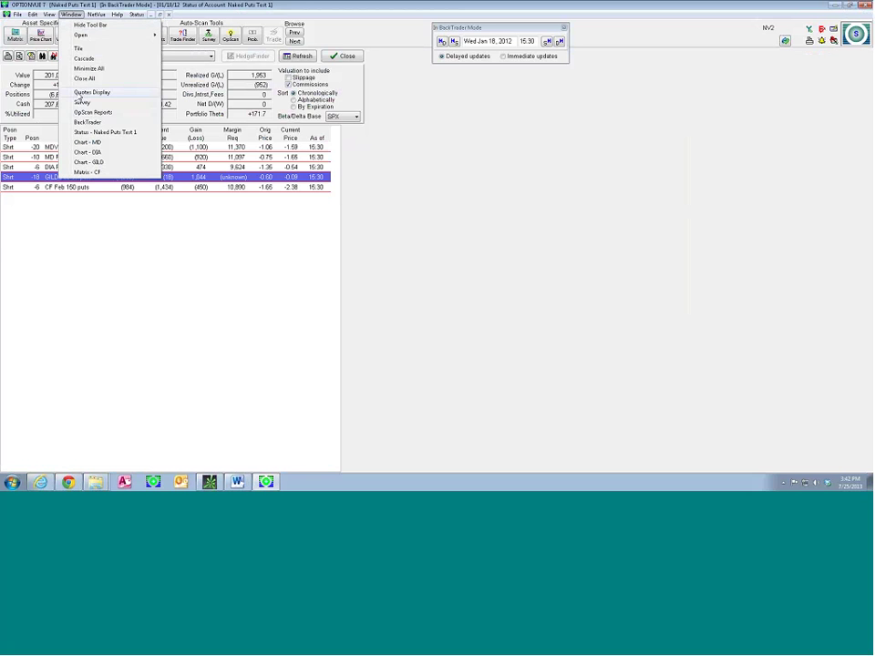
{"action": "left_click", "coordinate": [77, 91]}
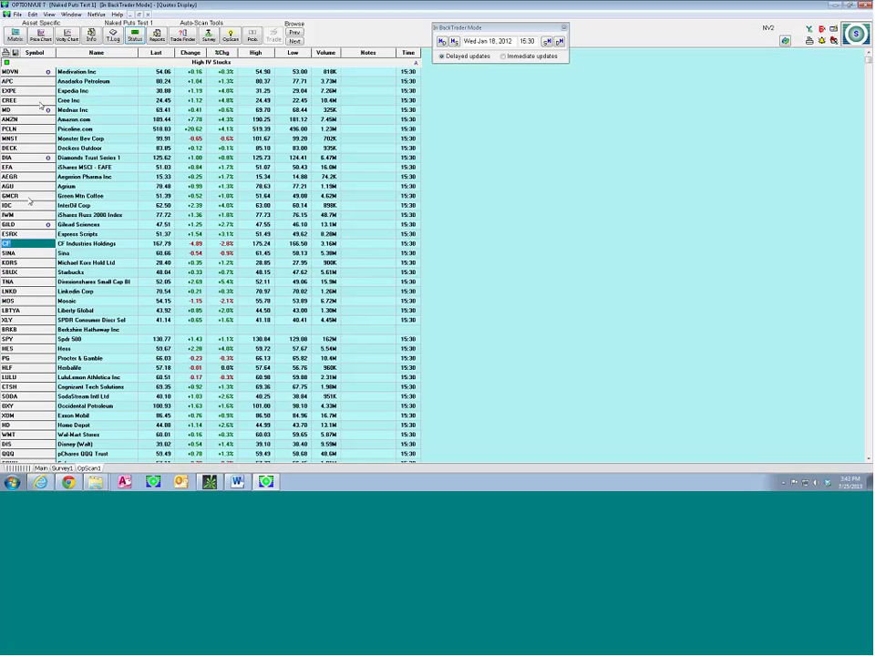
{"action": "left_click", "coordinate": [9, 224]}
{"action": "left_click", "coordinate": [15, 35]}
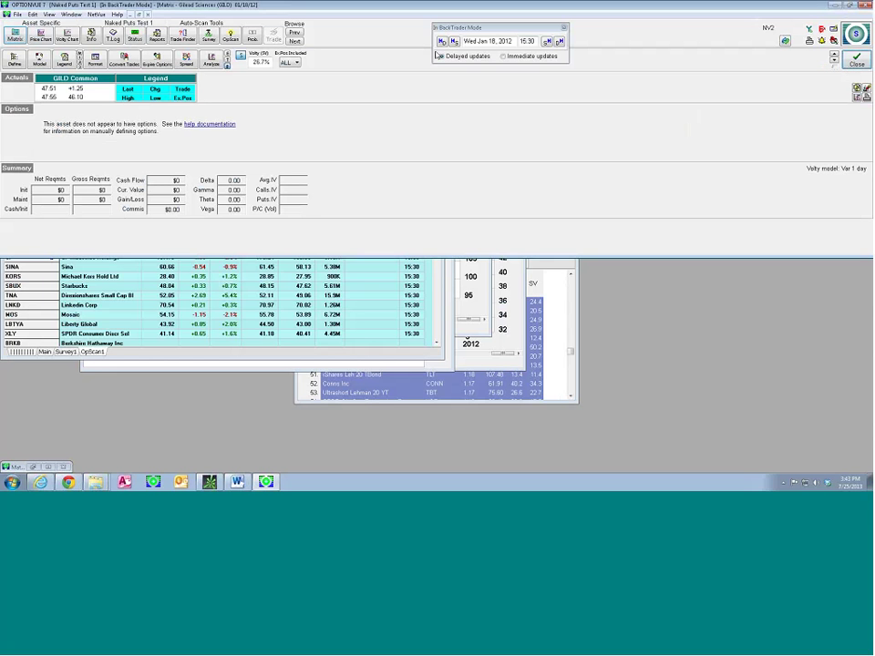
Step the backtest back to 15:00 on Jan 18 and delete the GILD asset file through its Quotes Display properties.
{"action": "left_click", "coordinate": [454, 43]}
{"action": "left_click", "coordinate": [71, 15]}
{"action": "left_click", "coordinate": [85, 95]}
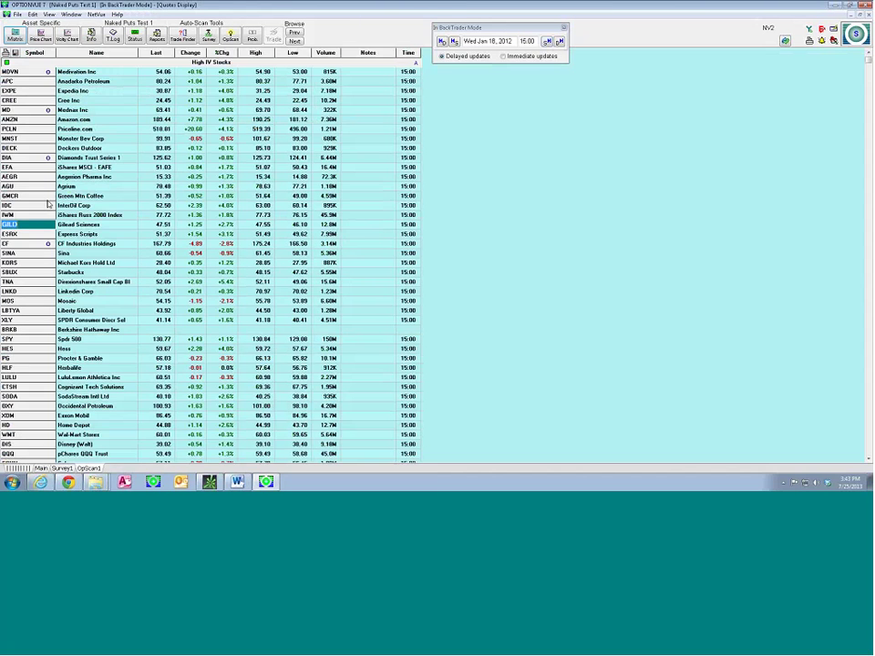
{"action": "double_click", "coordinate": [82, 224]}
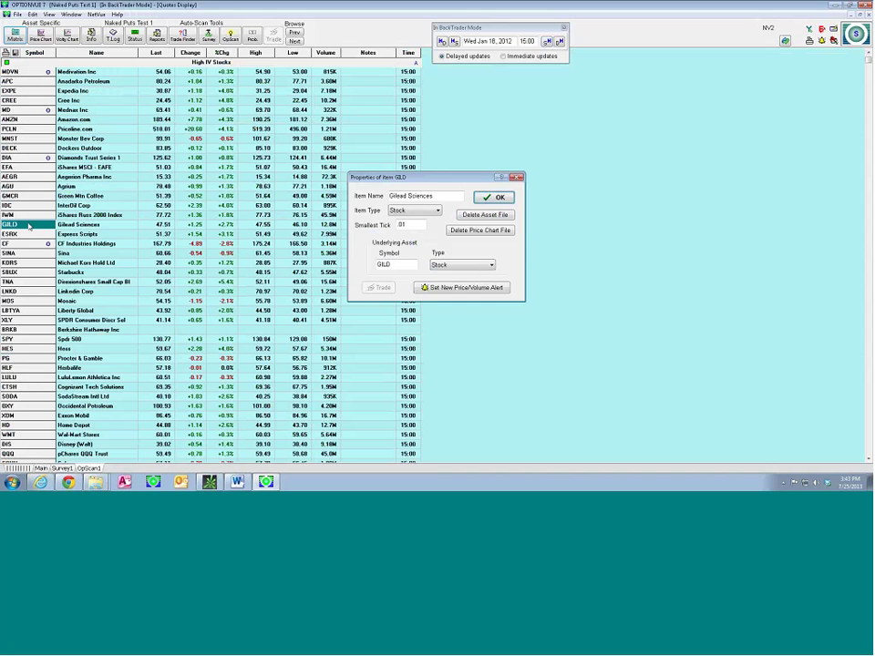
{"action": "left_click", "coordinate": [459, 214]}
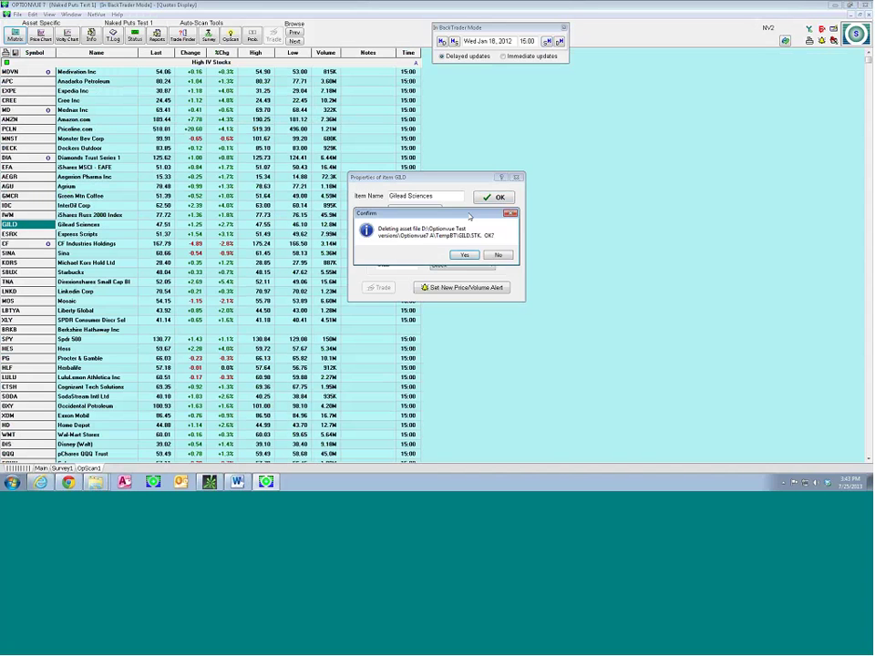
{"action": "left_click", "coordinate": [462, 256]}
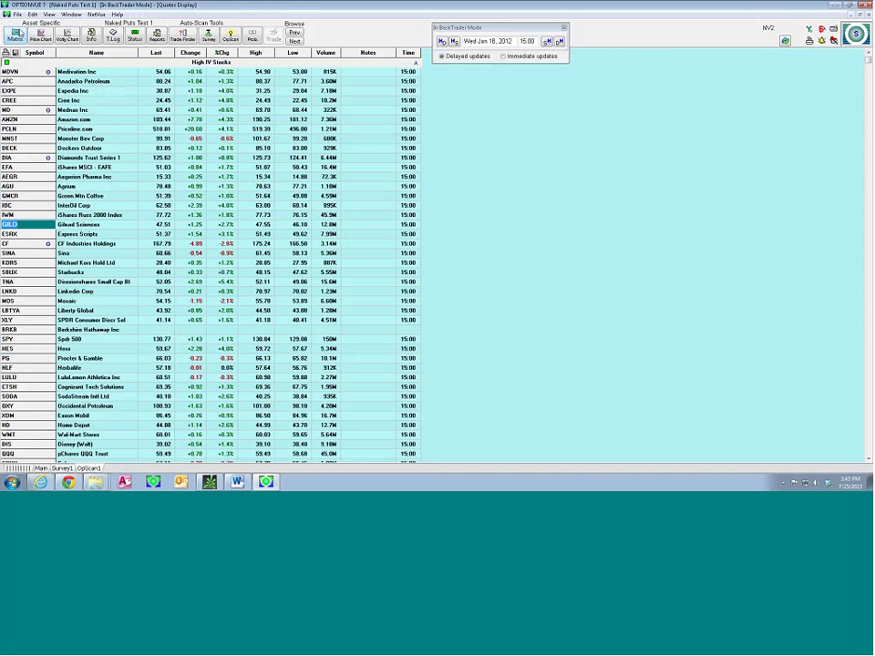
Reopen the GILD Matrix to check for options, and view GILD's item properties in the Quotes Display.
{"action": "left_click", "coordinate": [15, 34]}
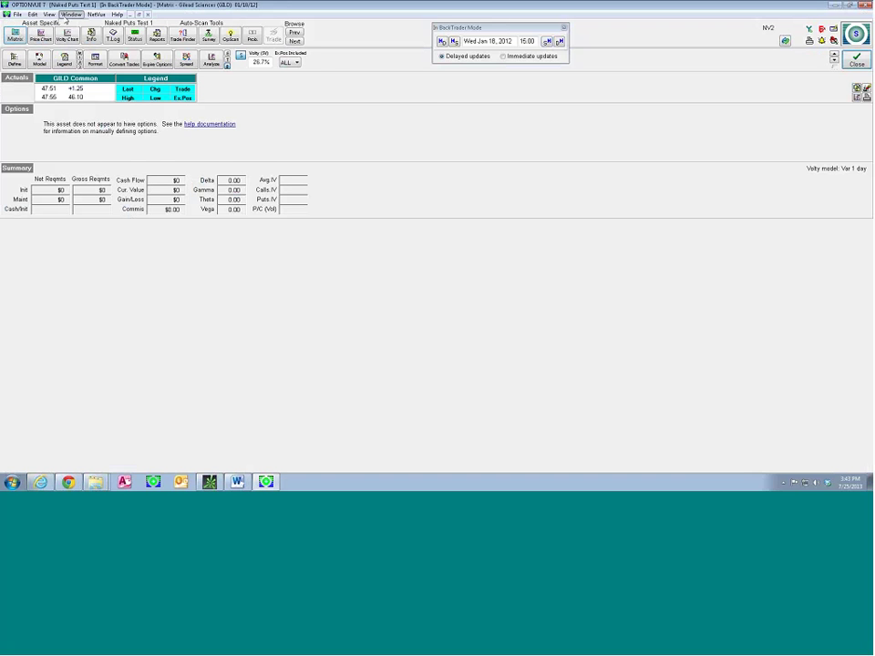
{"action": "left_click", "coordinate": [70, 14]}
{"action": "left_click", "coordinate": [88, 90]}
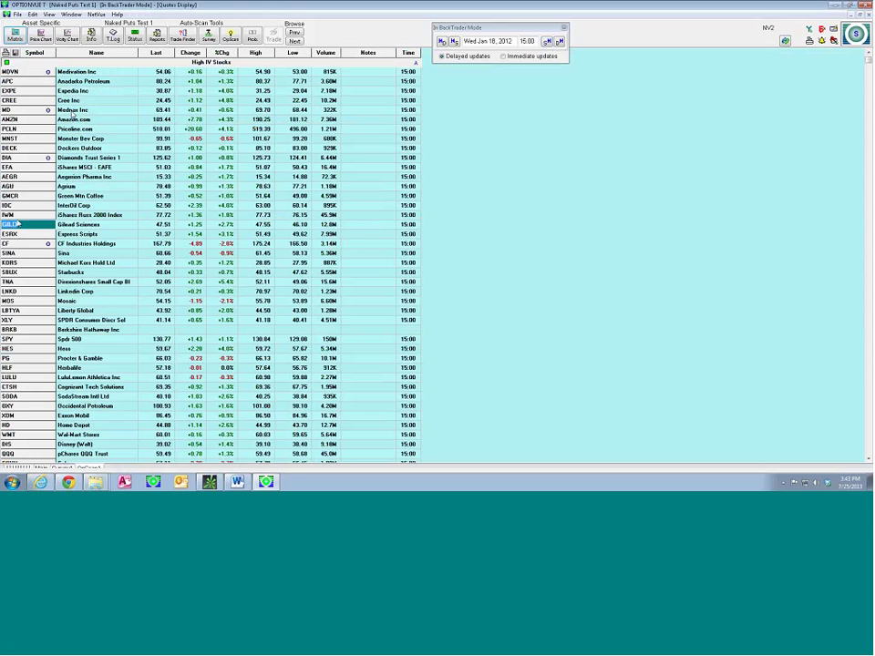
{"action": "key", "text": "Return"}
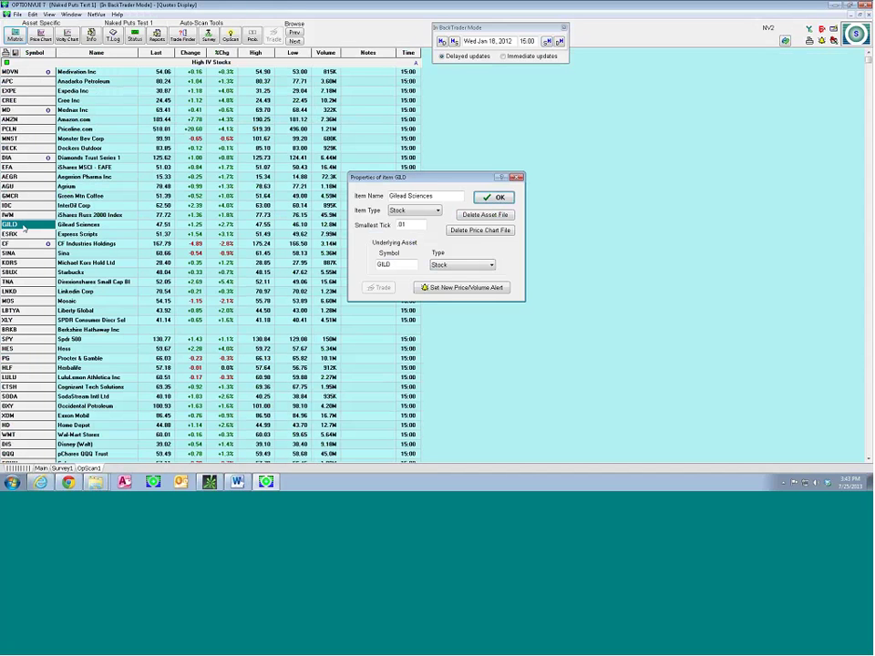
{"action": "left_click", "coordinate": [485, 200]}
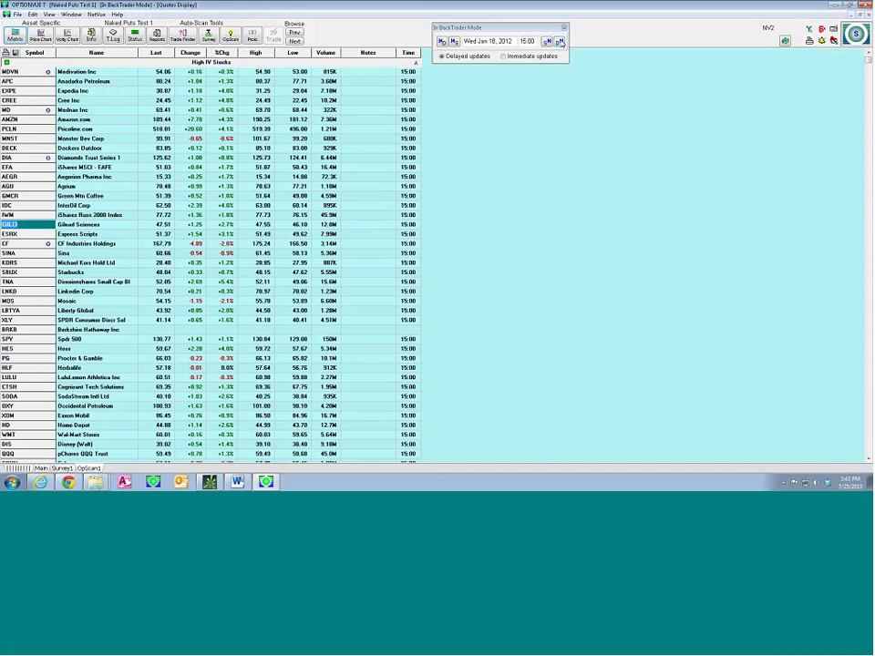
Open the account status and advance the backtest to Jan 19, 2012.
{"action": "key", "text": "ctrl+Tab"}
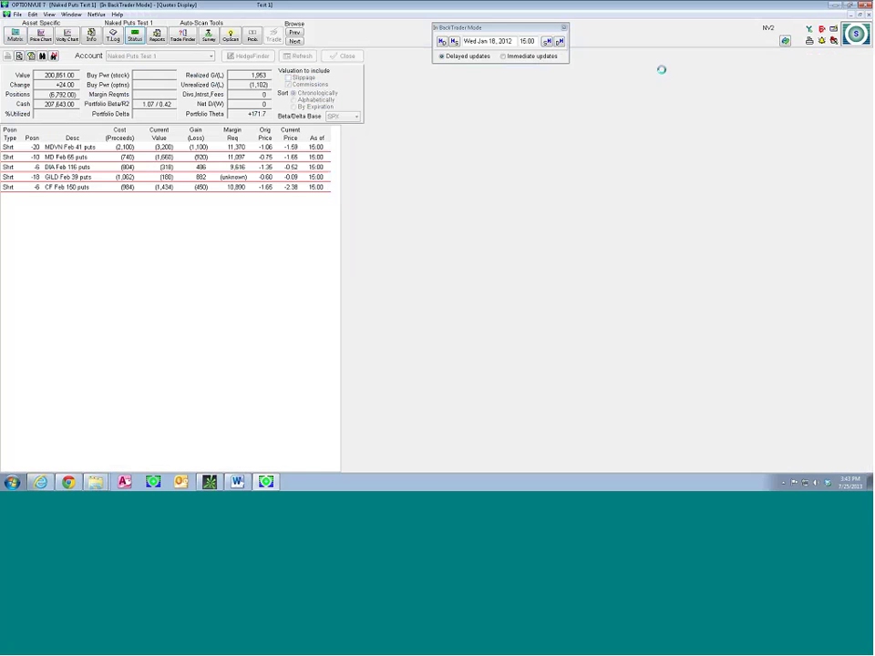
{"action": "left_click", "coordinate": [560, 43]}
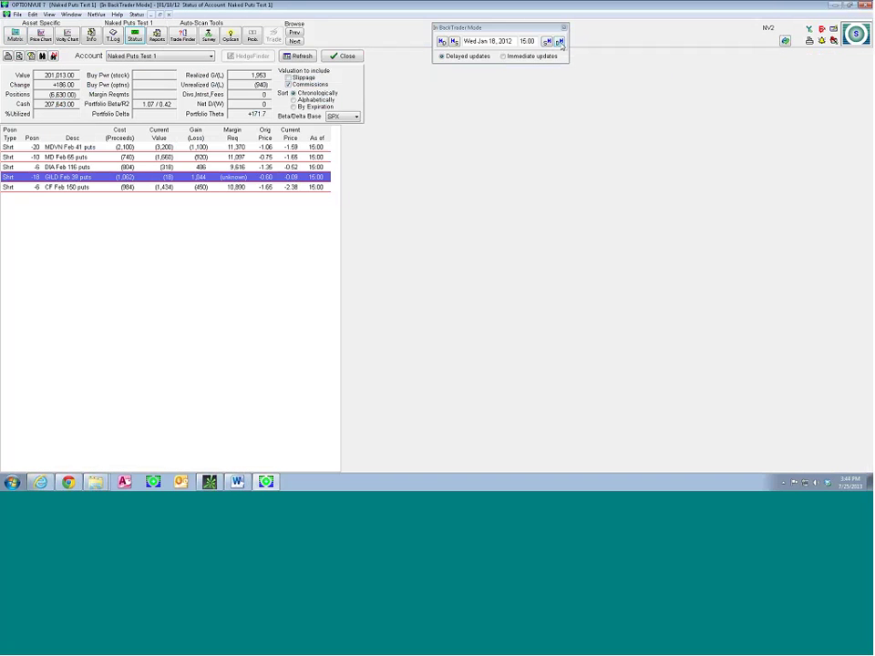
{"action": "left_click", "coordinate": [560, 43]}
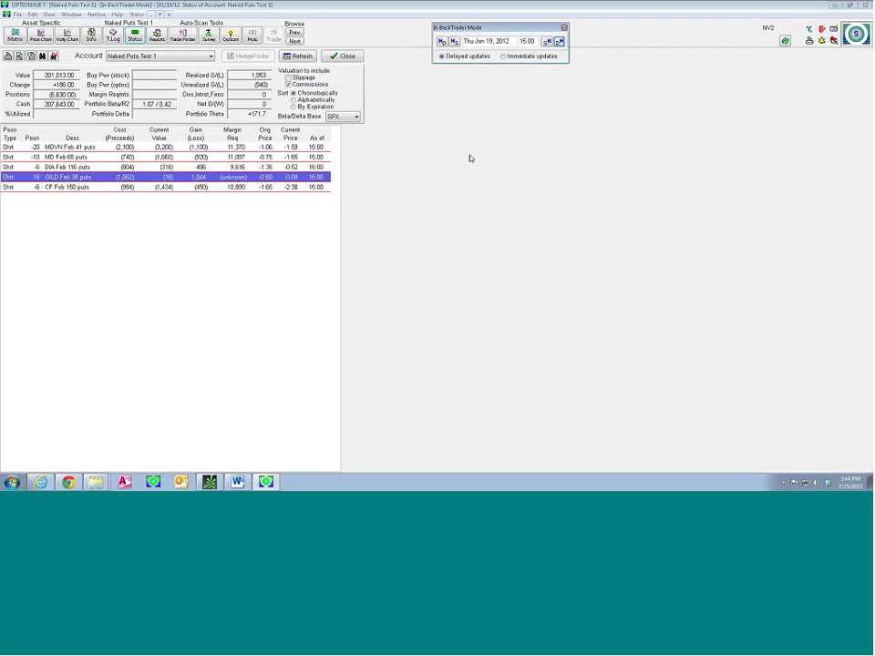
Start a new transaction log entry dated 1/18/12 at 15:30 with the transaction code Buy.
{"action": "left_click", "coordinate": [113, 40]}
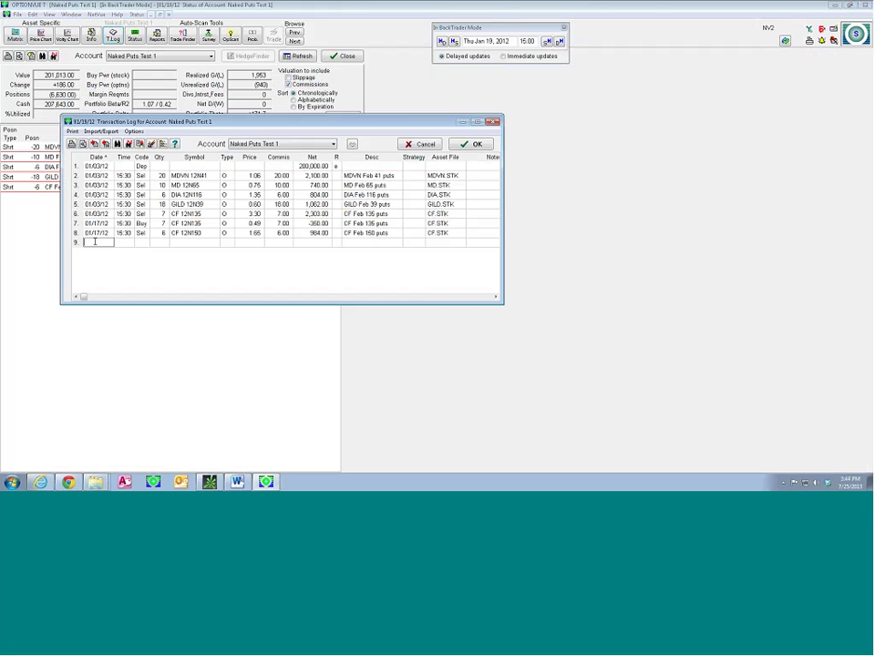
{"action": "type", "text": "1/18/12"}
{"action": "key", "text": "Tab"}
{"action": "type", "text": "15:30"}
{"action": "key", "text": "Tab"}
{"action": "type", "text": "Sel"}
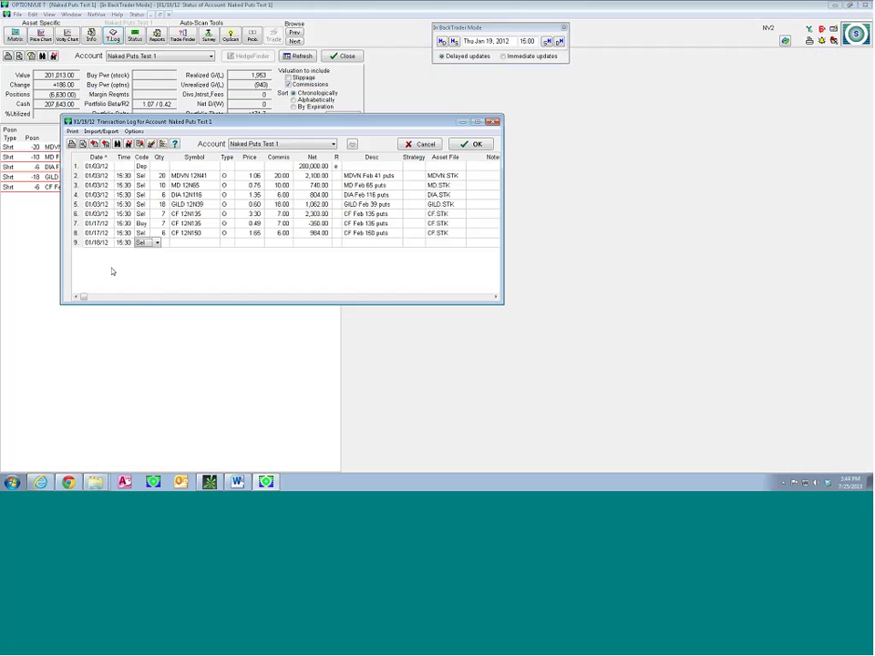
{"action": "left_click", "coordinate": [157, 242]}
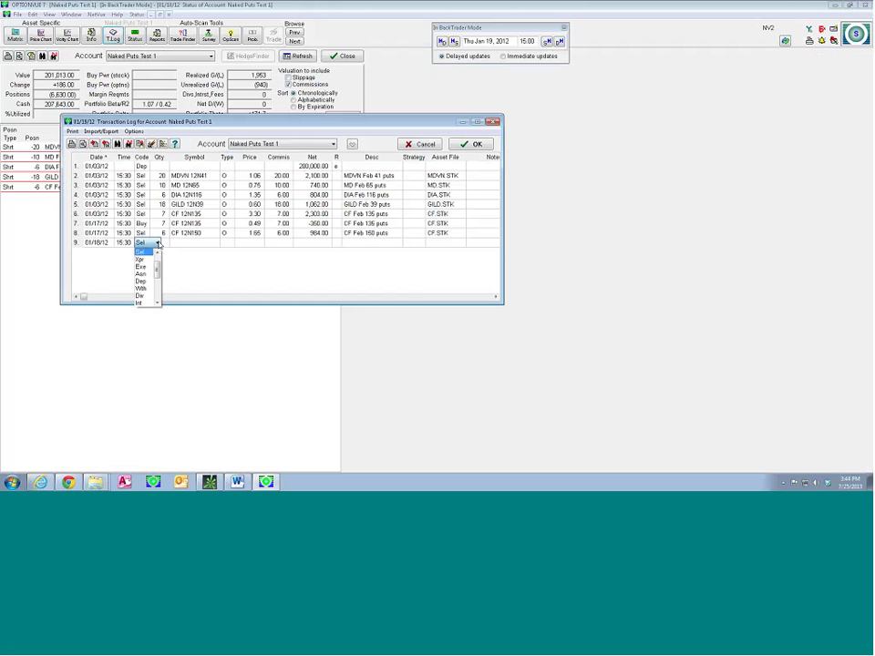
{"action": "scroll", "coordinate": [151, 273], "scroll_direction": "up", "scroll_amount": 1}
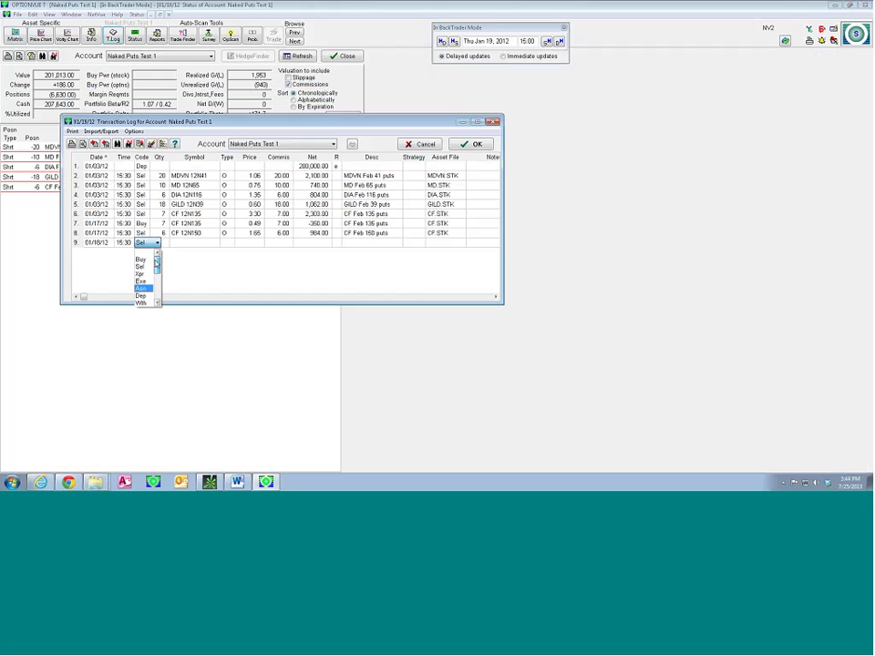
{"action": "left_click", "coordinate": [148, 263]}
{"action": "key", "text": "Tab"}
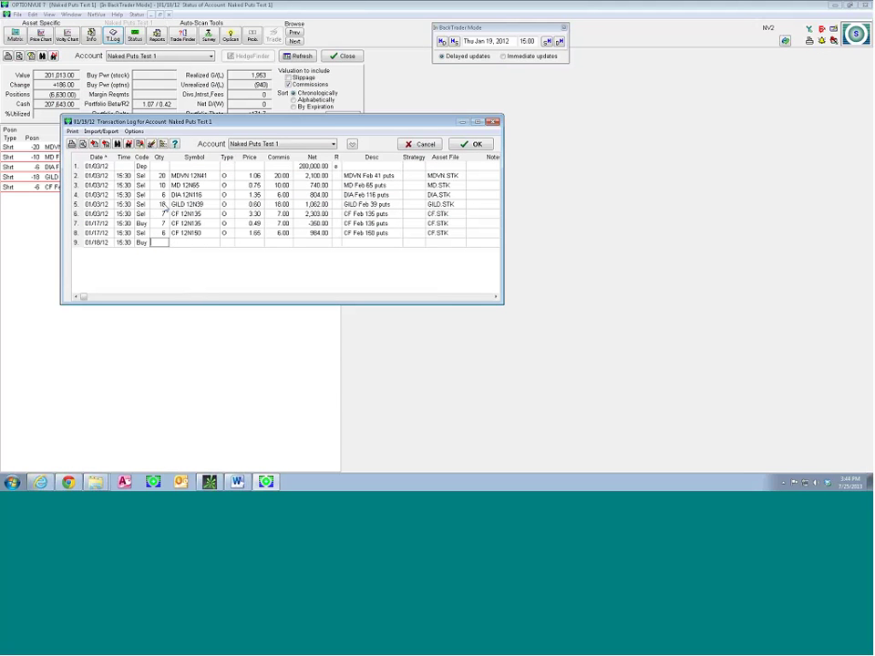
Set the new entry's quantity to 18 and copy the symbol GILD 12N39 into it from the earlier GILD sale.
{"action": "type", "text": "18"}
{"action": "left_click", "coordinate": [187, 204]}
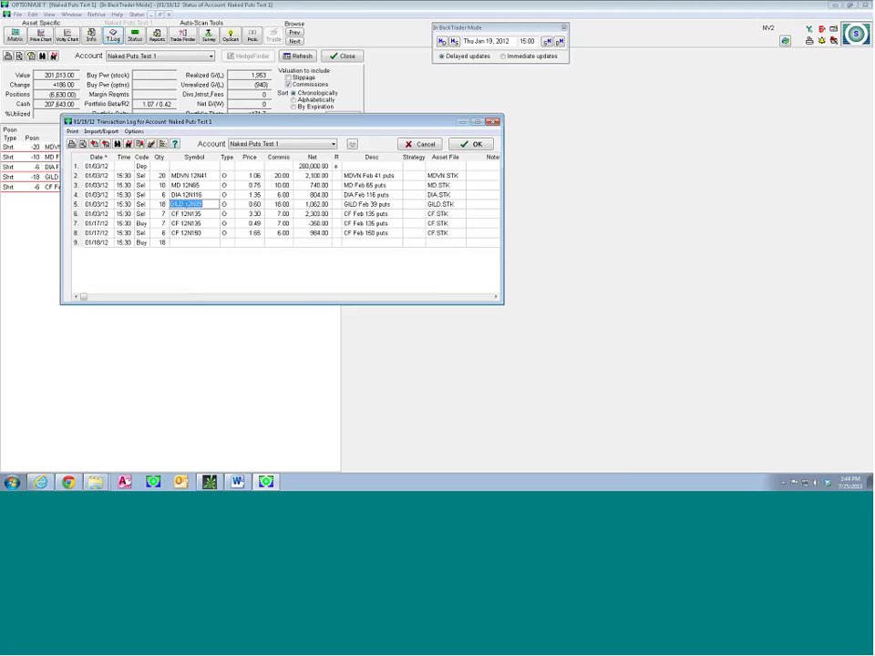
{"action": "right_click", "coordinate": [187, 205]}
{"action": "left_click", "coordinate": [207, 234]}
{"action": "left_click", "coordinate": [183, 243]}
{"action": "right_click", "coordinate": [183, 245]}
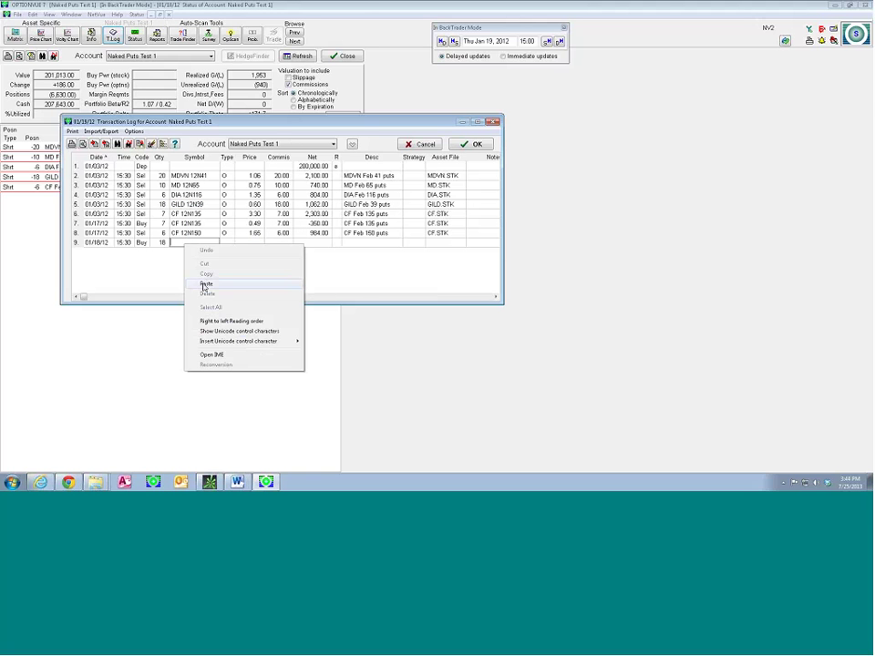
{"action": "left_click", "coordinate": [203, 284]}
Set the GILD buyback's type to Option, price to 0.11 and commission to 18, and save the transaction log.
{"action": "left_click", "coordinate": [236, 244]}
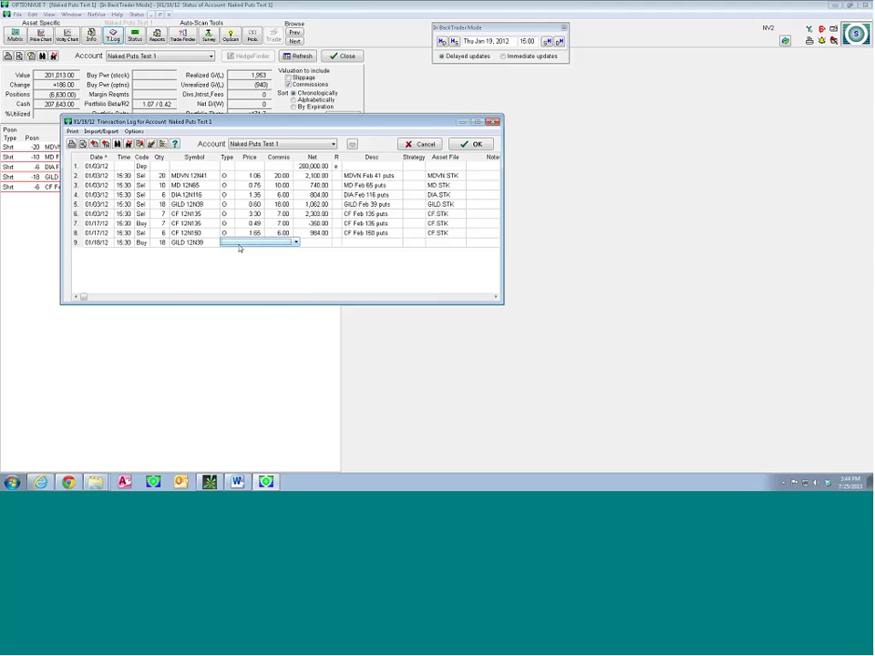
{"action": "left_click", "coordinate": [237, 244]}
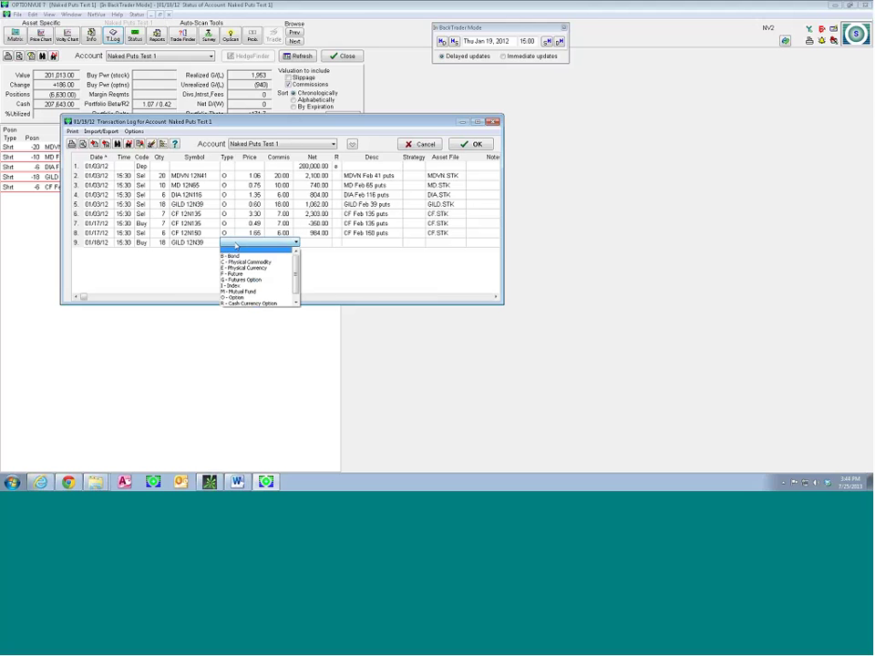
{"action": "left_click", "coordinate": [237, 297]}
{"action": "left_click", "coordinate": [246, 244]}
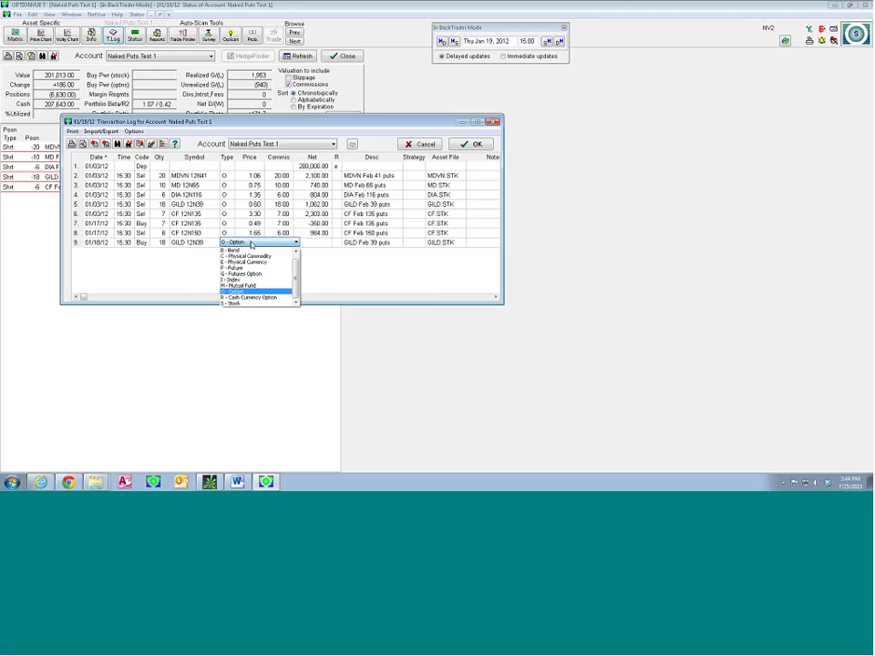
{"action": "key", "text": "Tab"}
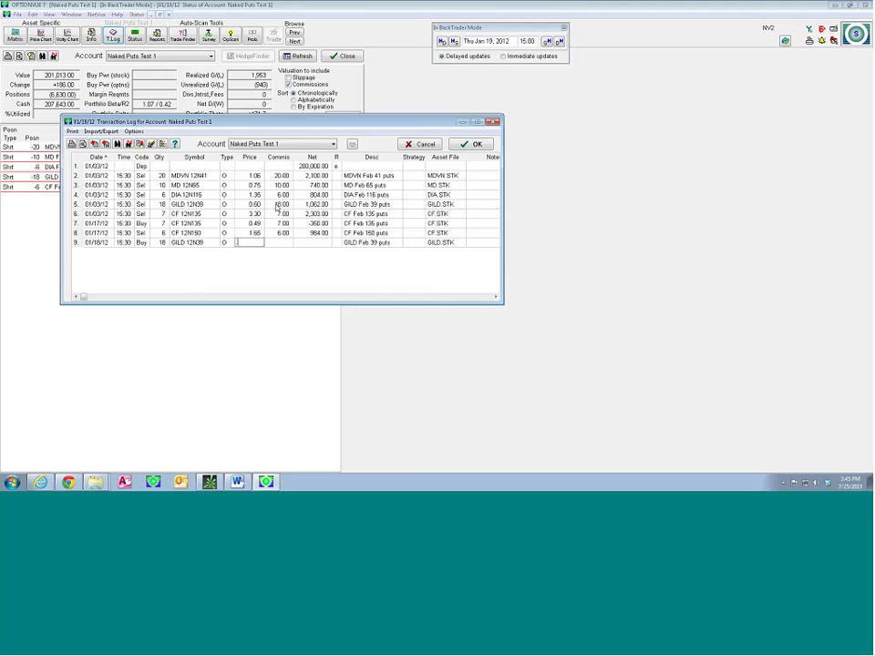
{"action": "type", "text": "0.11"}
{"action": "key", "text": "Return"}
{"action": "left_click", "coordinate": [279, 243]}
{"action": "type", "text": "18"}
{"action": "key", "text": "Return"}
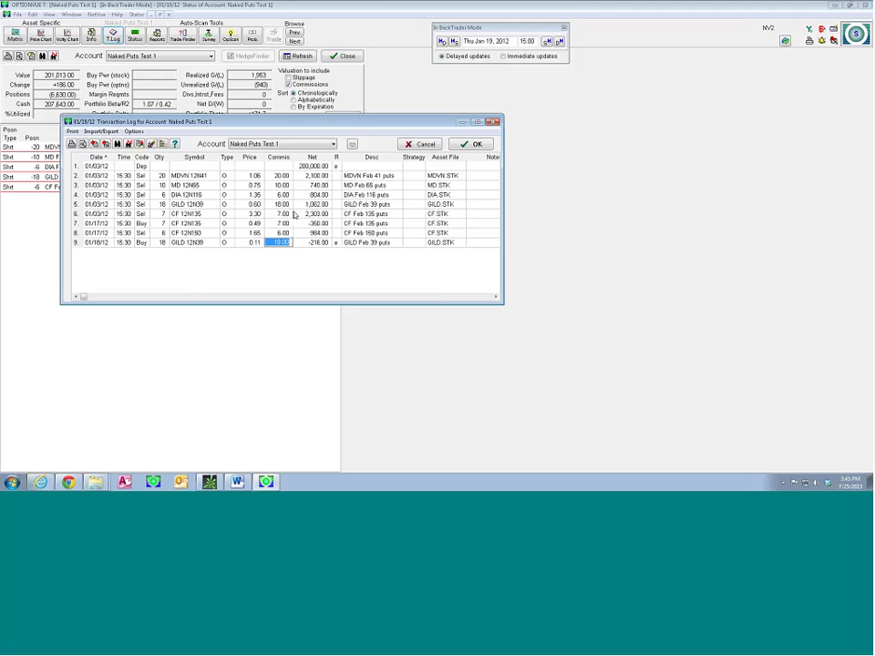
{"action": "left_click", "coordinate": [454, 146]}
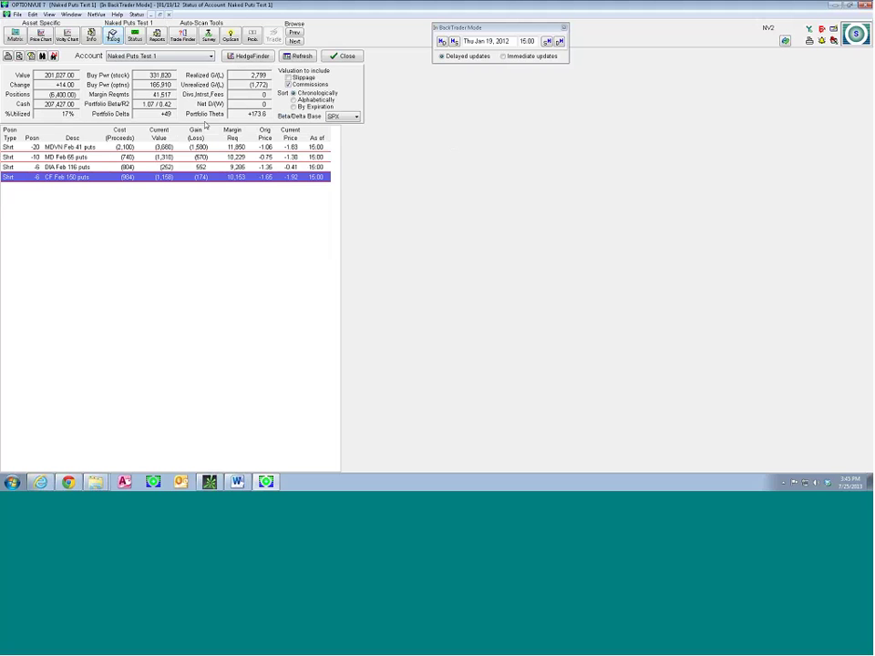
Review the ESRX price chart from the Quotes Display and open the ESRX Matrix.
{"action": "left_click", "coordinate": [71, 14]}
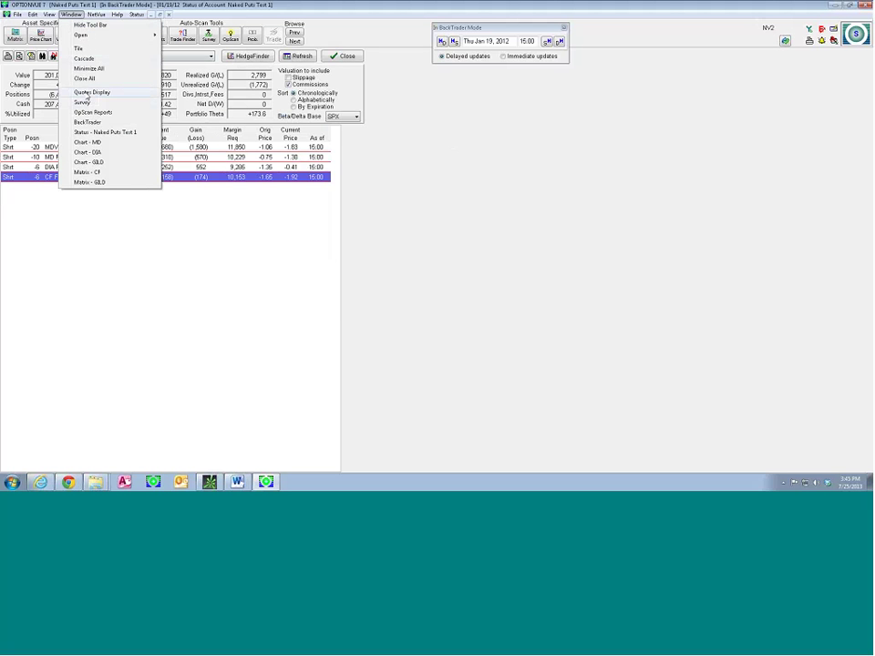
{"action": "left_click", "coordinate": [91, 92]}
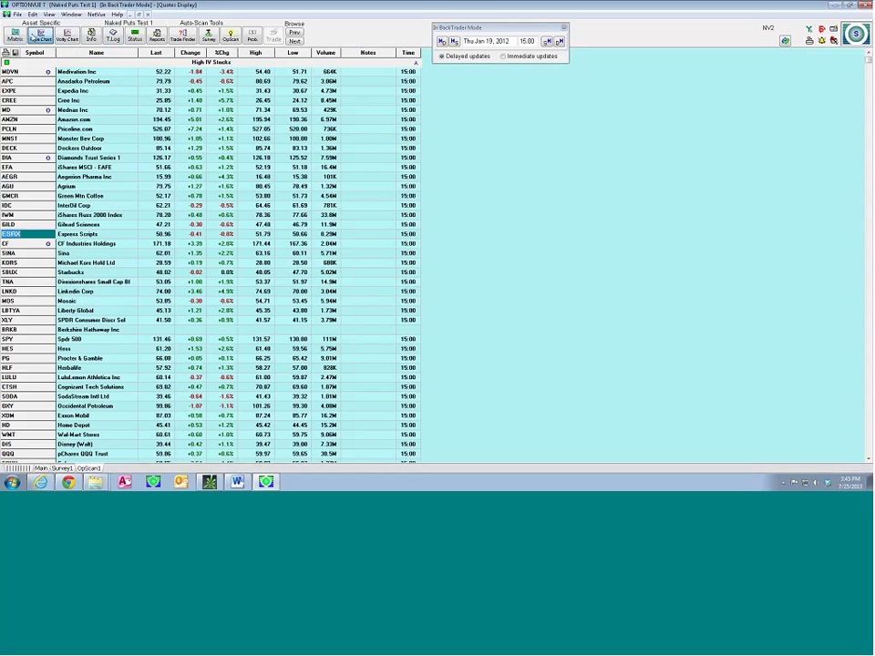
{"action": "left_click", "coordinate": [40, 36]}
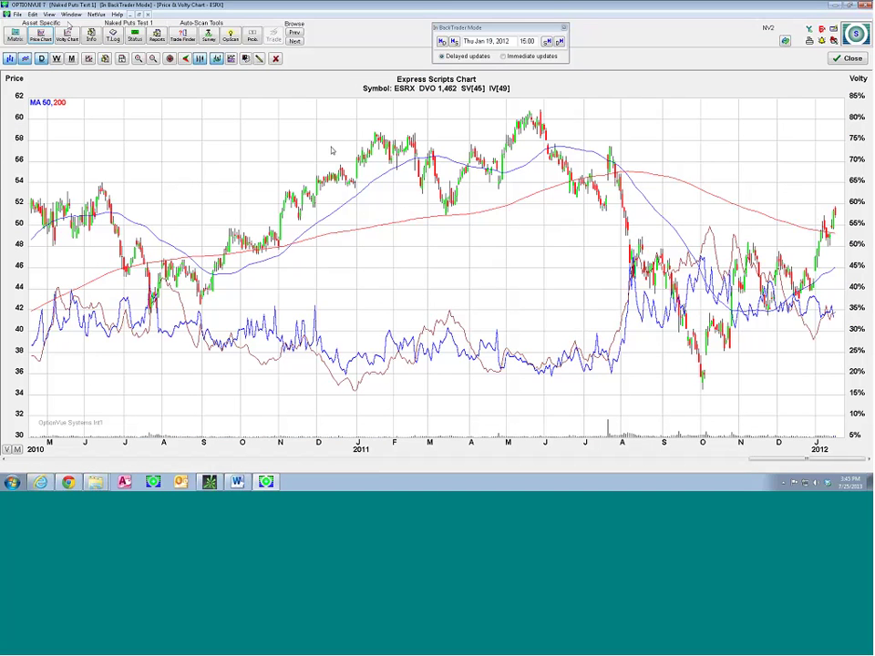
{"action": "left_click", "coordinate": [16, 34]}
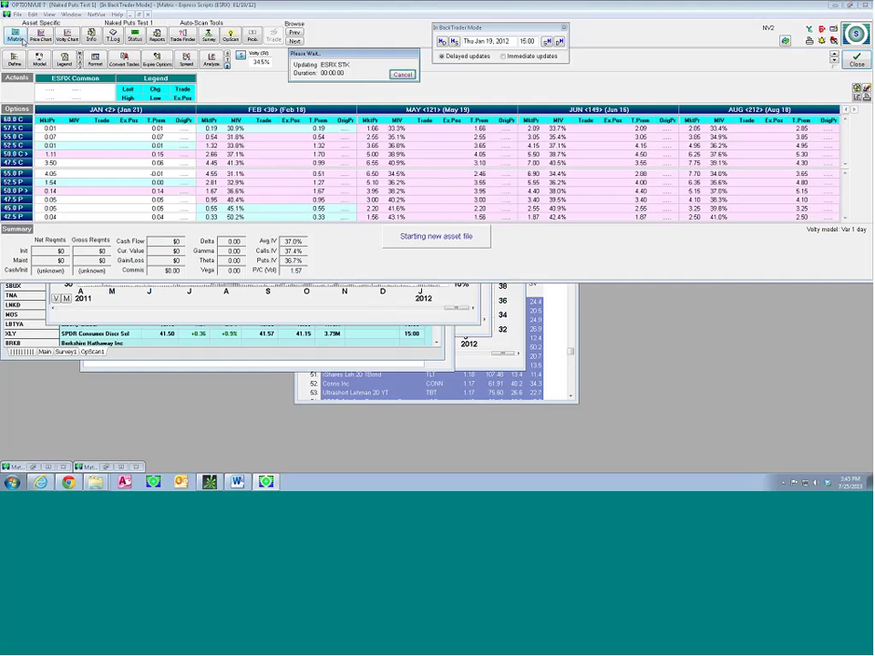
Enter a trade of -22 contracts on the February 45 puts in the ESRX Matrix, after trying -15.
{"action": "left_click", "coordinate": [268, 211]}
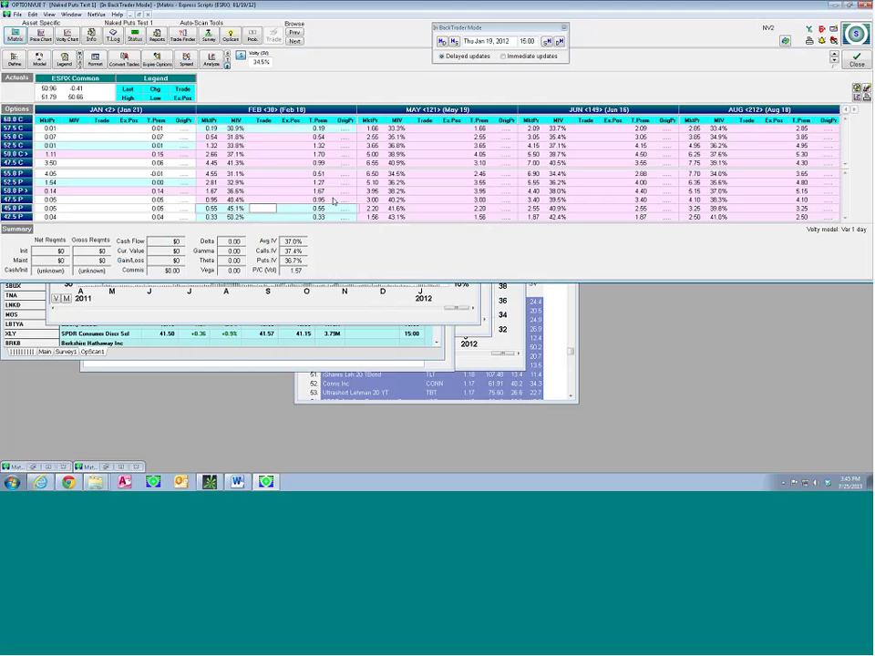
{"action": "type", "text": "-15"}
{"action": "key", "text": "Return"}
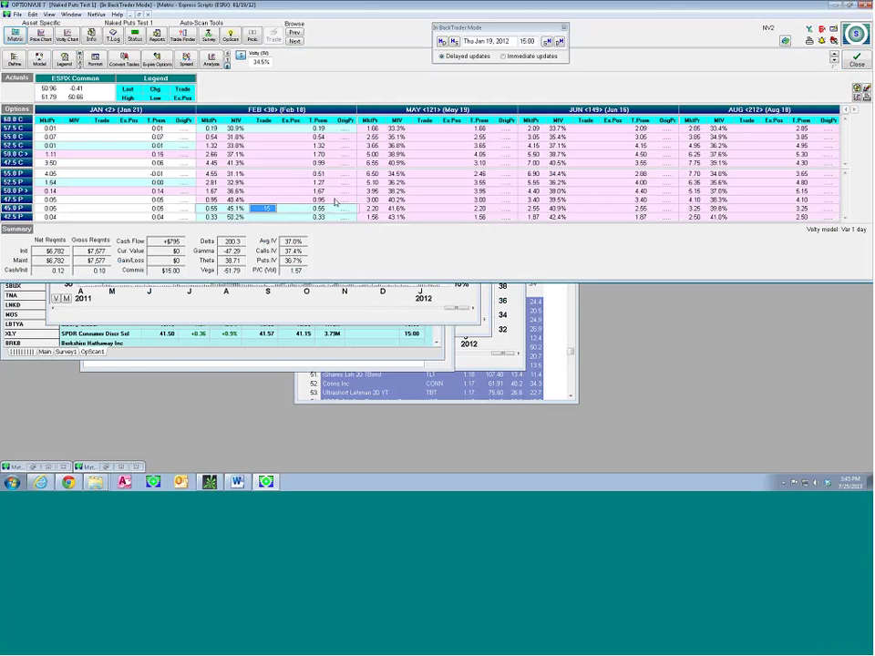
{"action": "type", "text": "-22"}
{"action": "key", "text": "Return"}
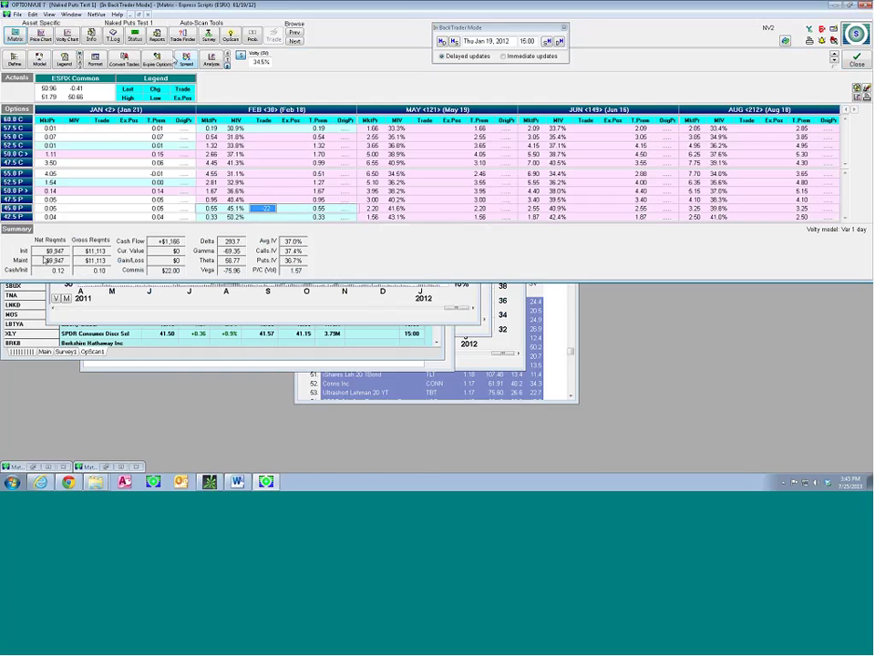
Check the short ESRX puts in the graphic analysis and convert the trade to an existing position.
{"action": "left_click", "coordinate": [207, 62]}
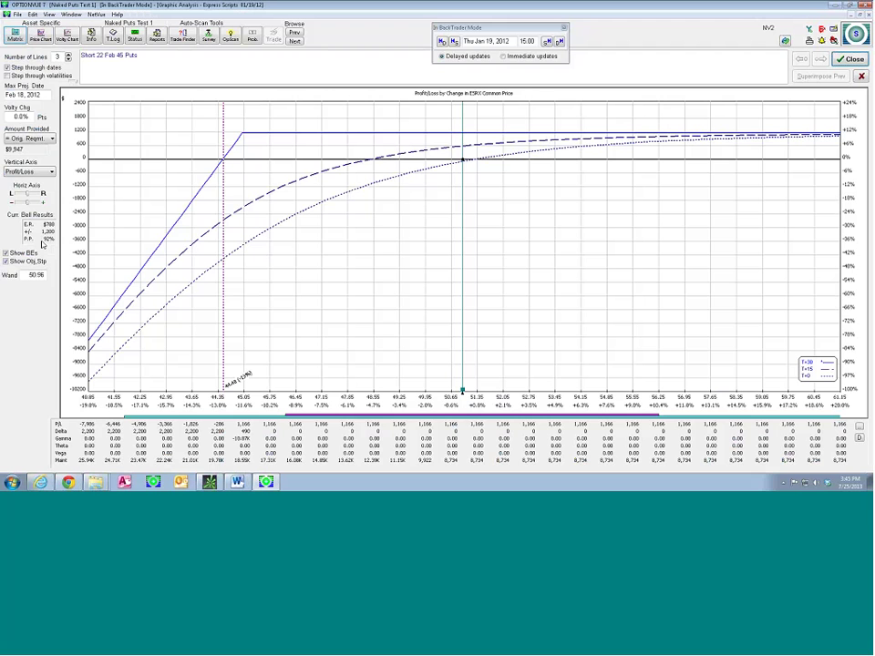
{"action": "left_click", "coordinate": [853, 58]}
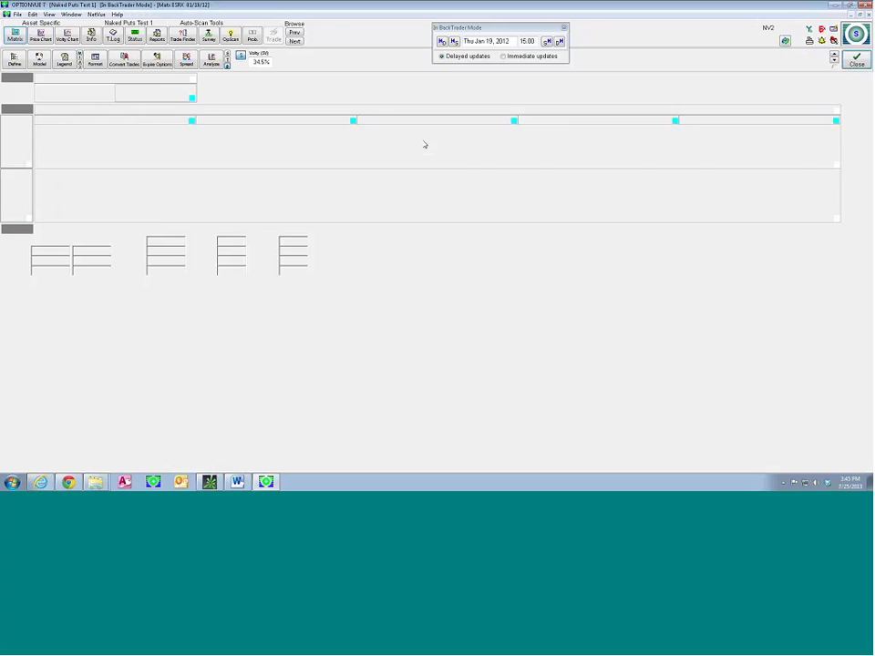
{"action": "left_click", "coordinate": [125, 60]}
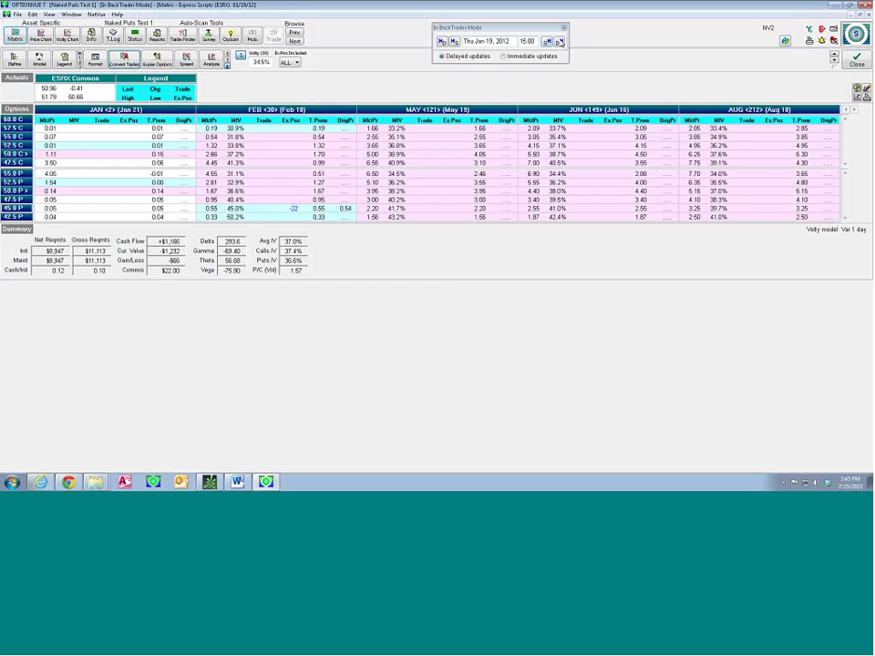
Advance the backtest to Jan 20, 2012 in the account status and open the Matrix for the MDVN February 41 puts.
{"action": "left_click", "coordinate": [134, 37]}
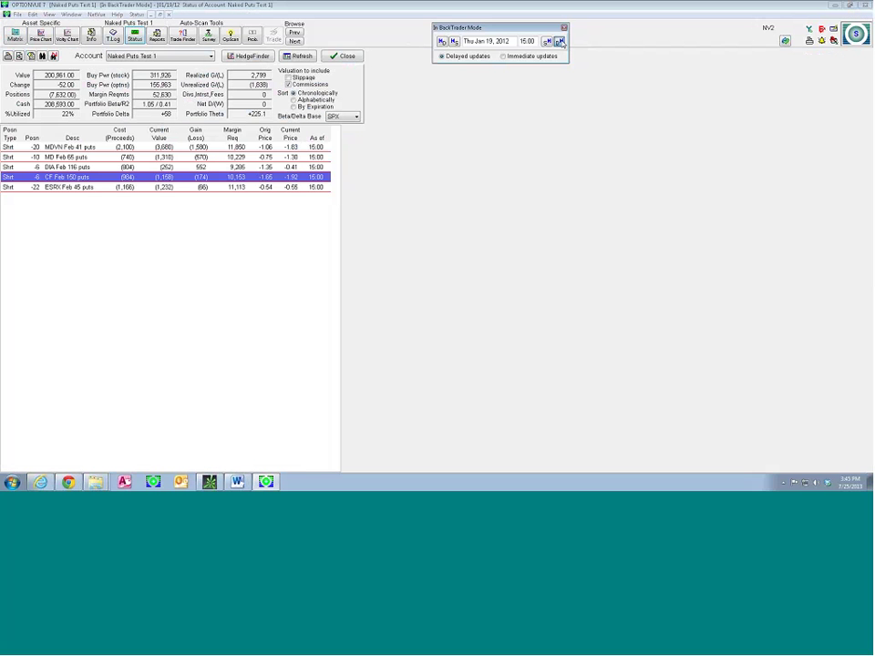
{"action": "key", "text": "ctrl+Right"}
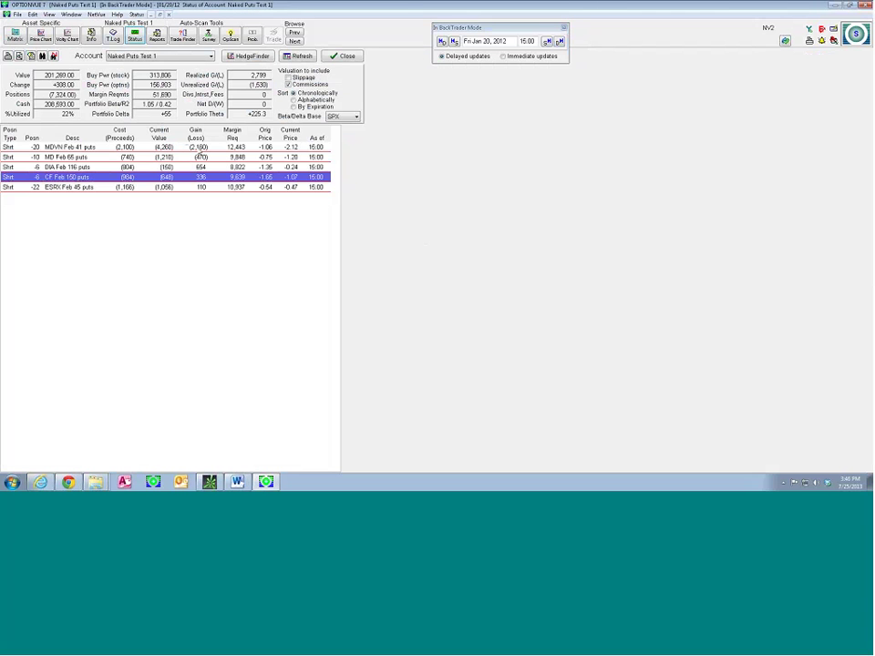
{"action": "double_click", "coordinate": [122, 148]}
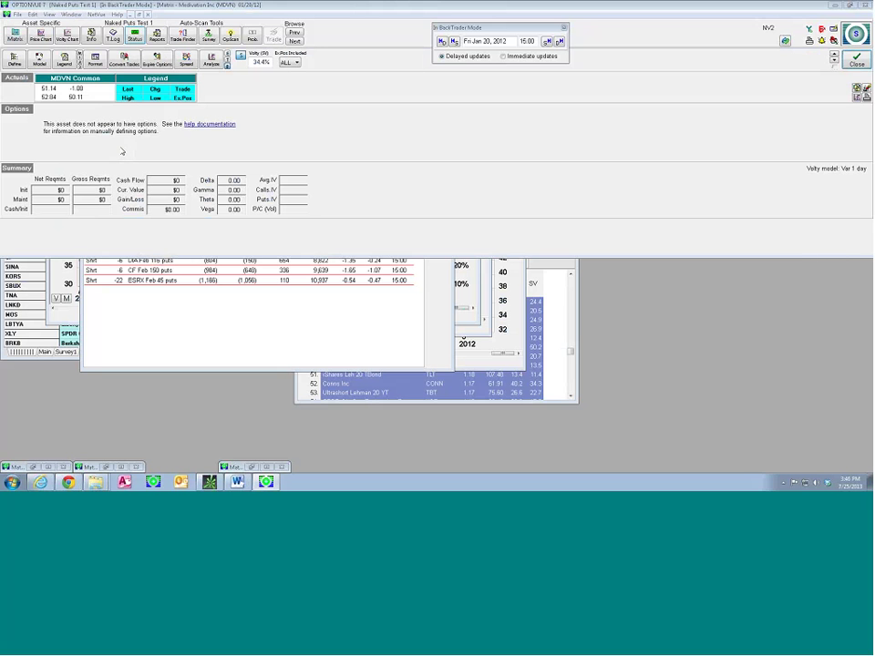
{"action": "left_click", "coordinate": [110, 37]}
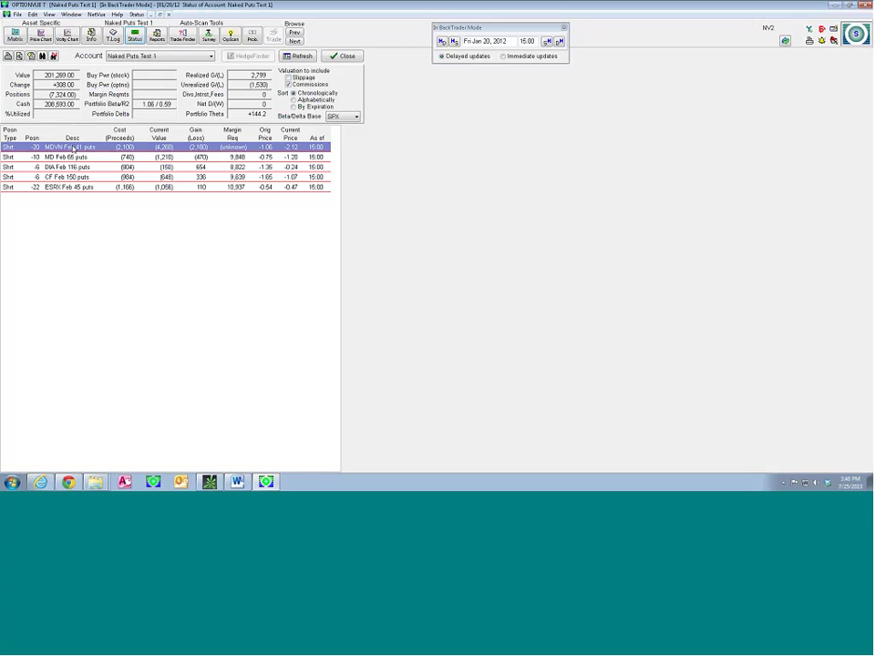
{"action": "double_click", "coordinate": [73, 148]}
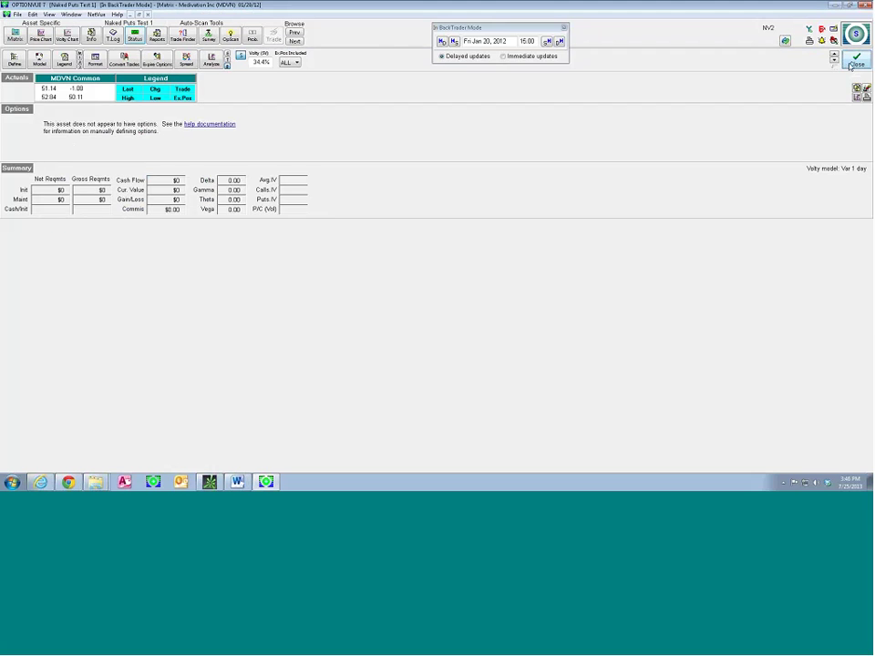
Delete the MDVN asset file through its item properties in the Quotes Display.
{"action": "left_click", "coordinate": [71, 15]}
{"action": "left_click", "coordinate": [92, 93]}
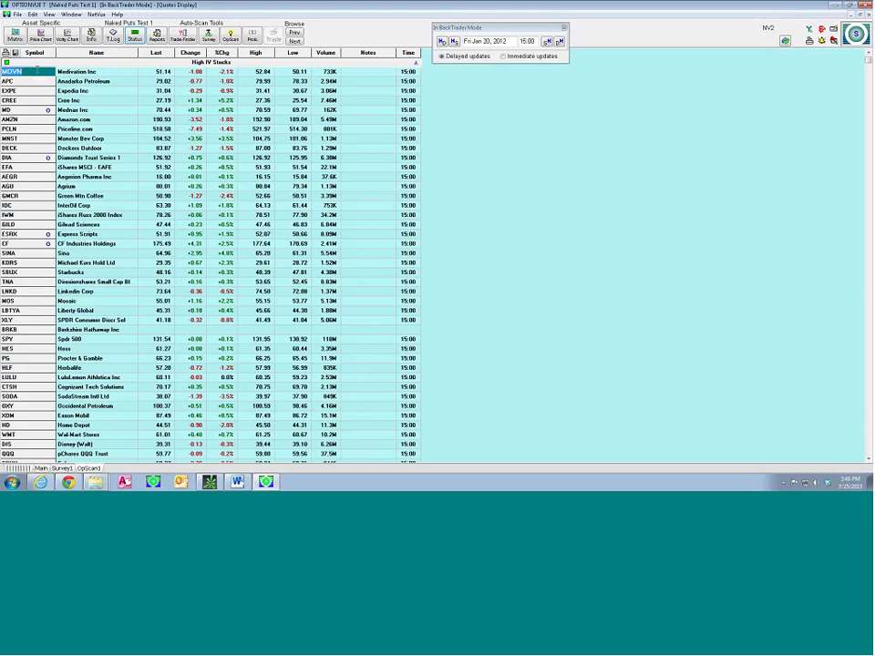
{"action": "double_click", "coordinate": [13, 71]}
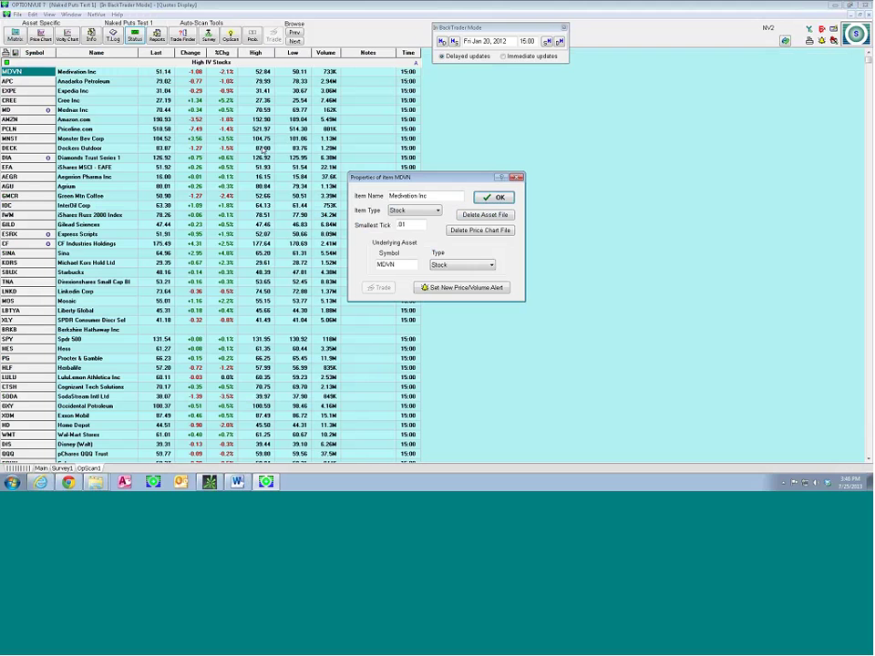
{"action": "left_click", "coordinate": [484, 214]}
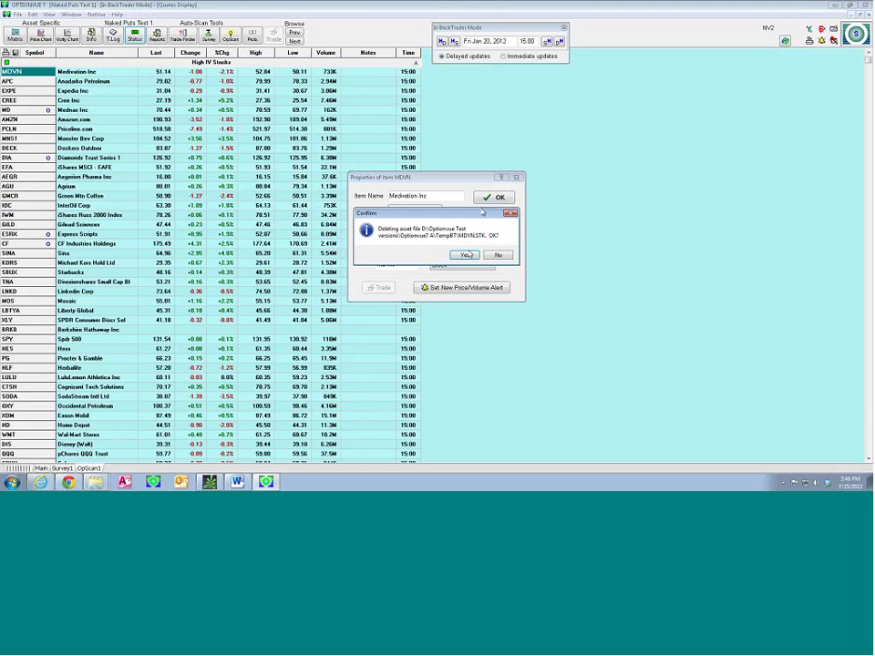
{"action": "left_click", "coordinate": [464, 255]}
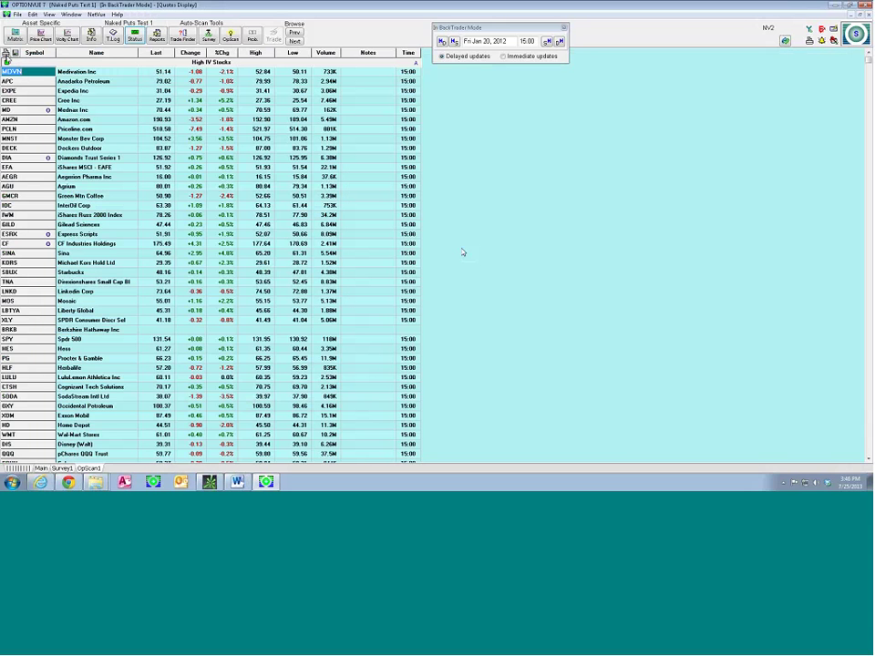
Check the MDVN February 41 puts in the Matrix and advance the backtest to Jan 24, 2012 in the account status.
{"action": "left_click", "coordinate": [8, 37]}
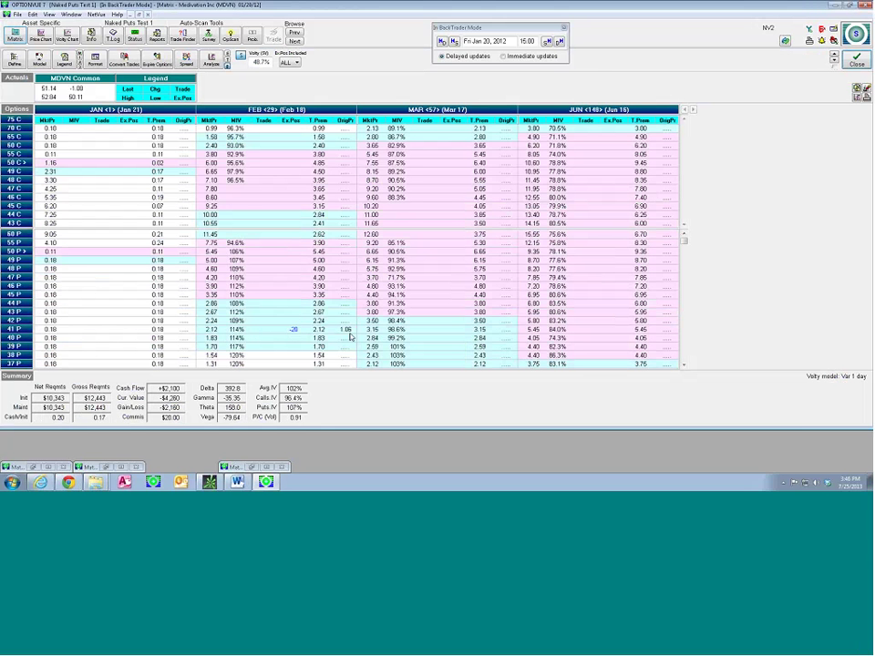
{"action": "left_click", "coordinate": [259, 330]}
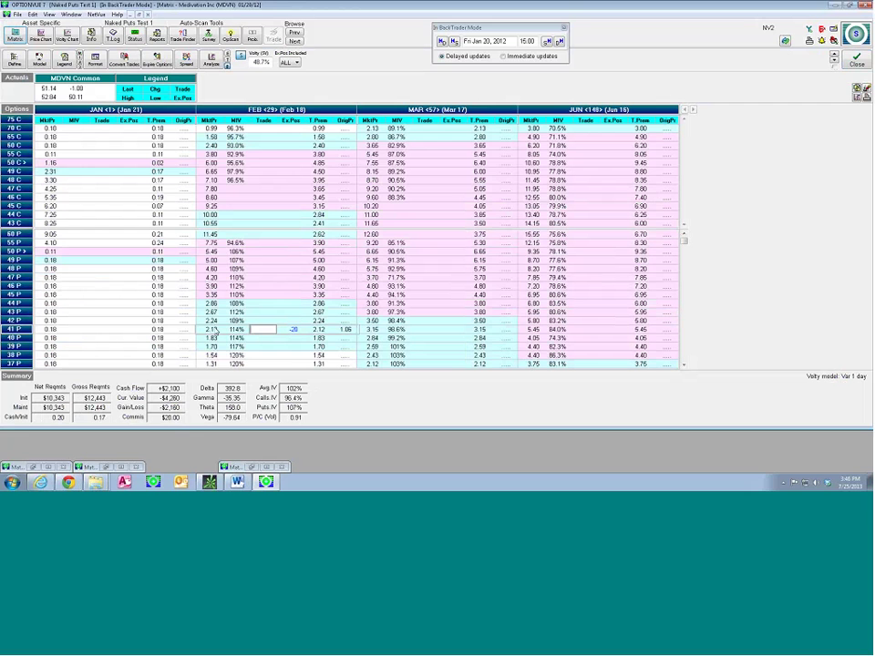
{"action": "left_click", "coordinate": [134, 37]}
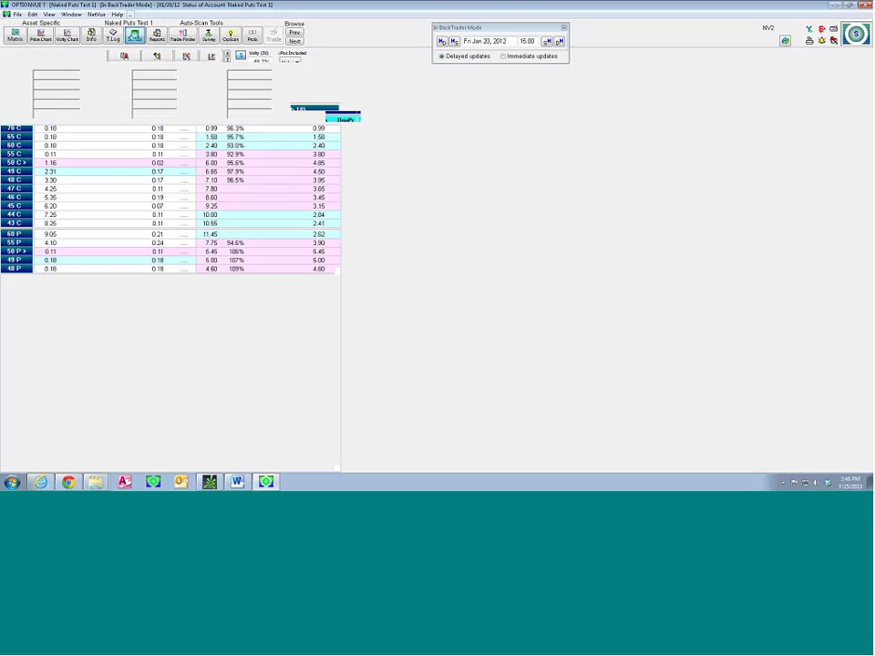
{"action": "left_click", "coordinate": [559, 41]}
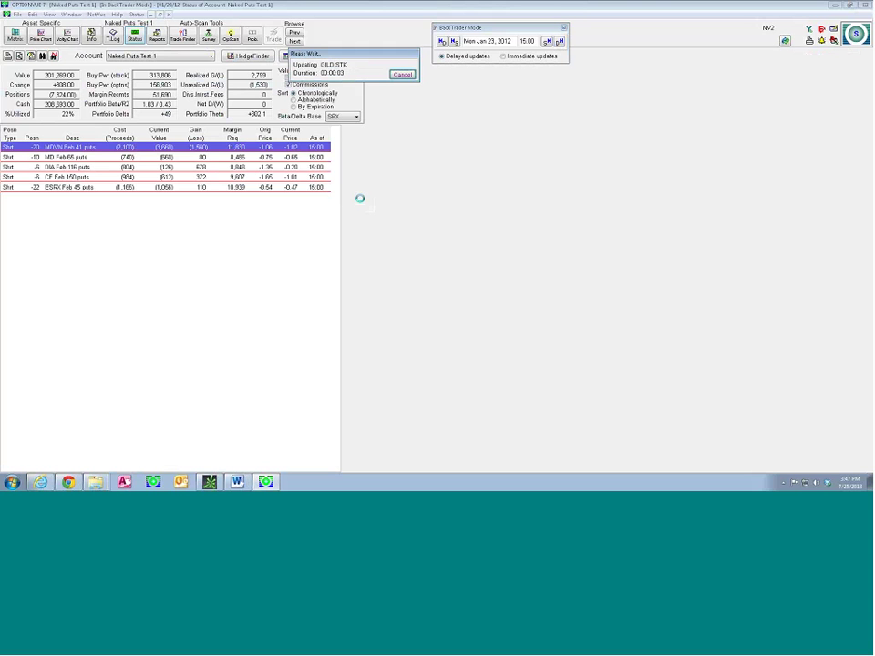
{"action": "left_click", "coordinate": [558, 42]}
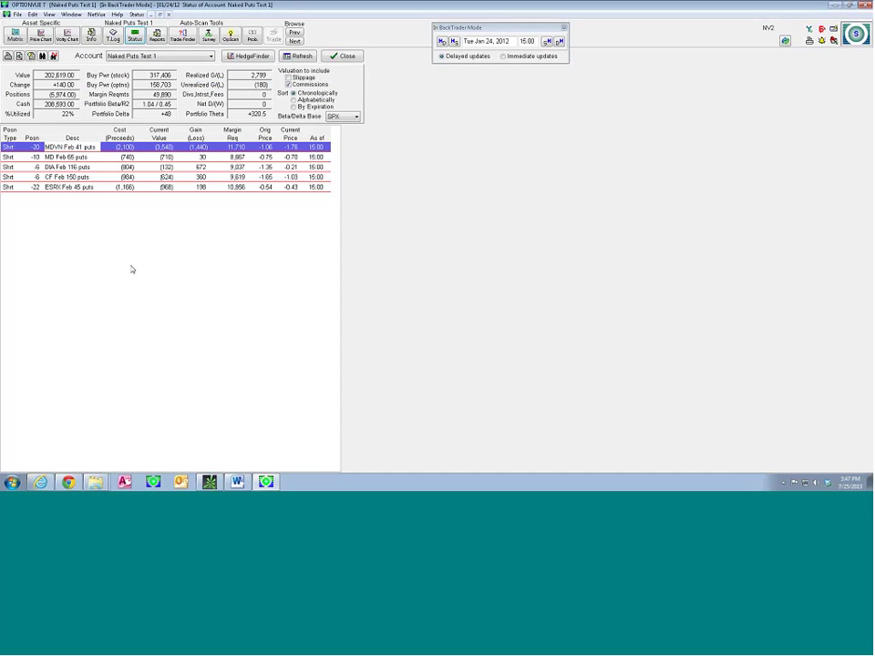
Review the realized gain/loss report and the performance graph for the Naked Puts Test 1 account.
{"action": "left_click", "coordinate": [156, 35]}
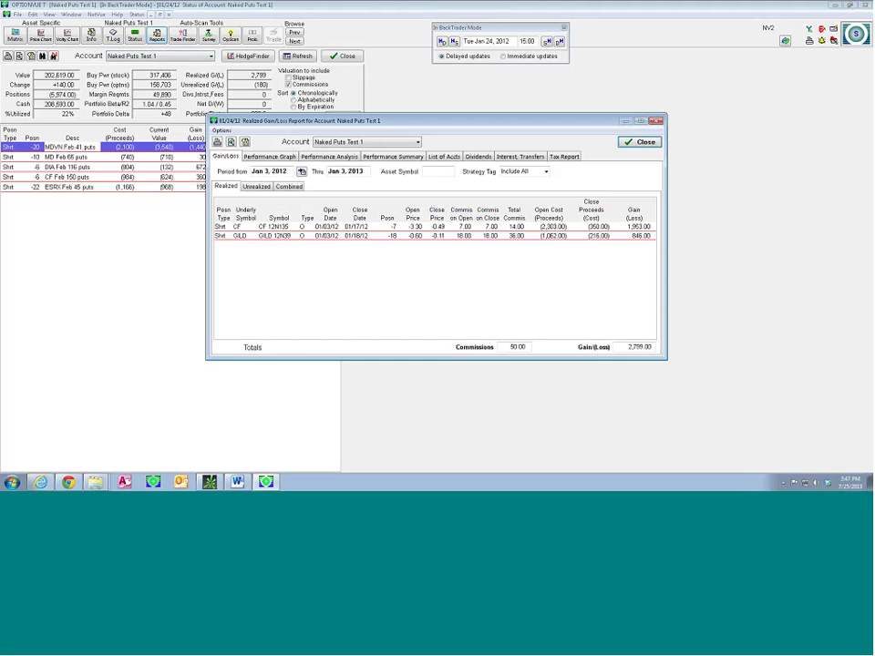
{"action": "left_click", "coordinate": [257, 156]}
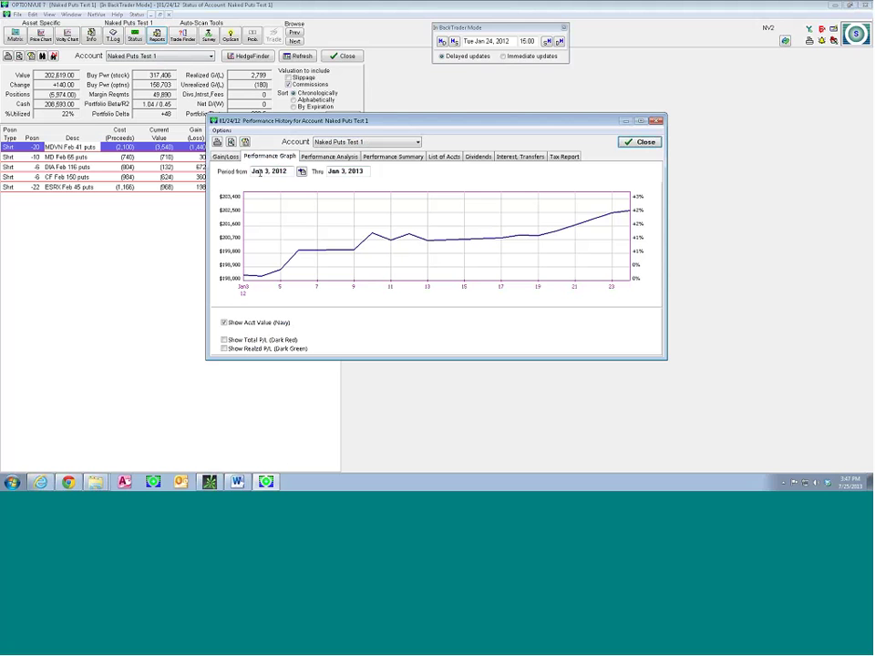
{"action": "left_click", "coordinate": [286, 171]}
{"action": "left_click", "coordinate": [631, 143]}
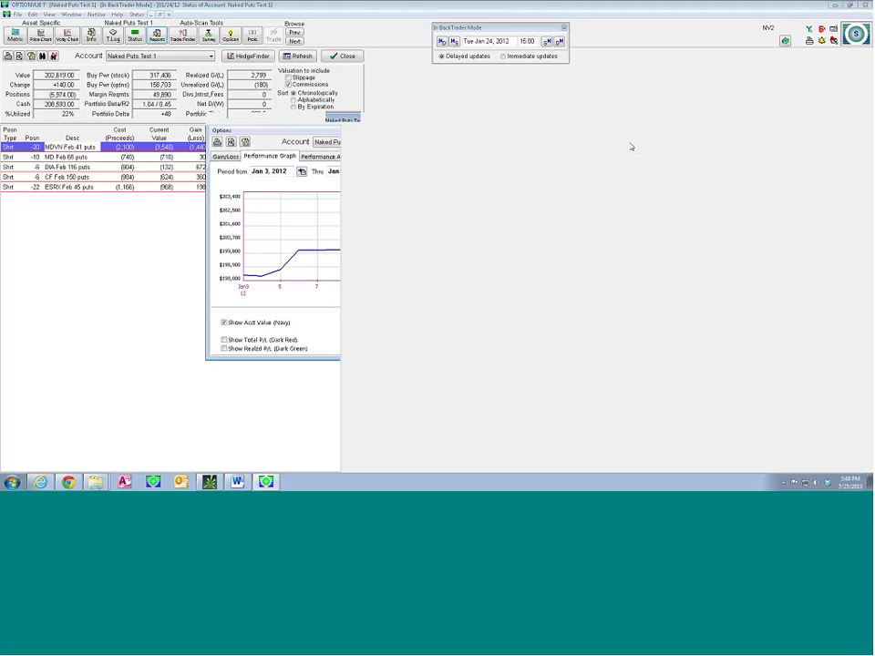
Advance the backtest to Jan 26, 2012, checking the CF February 150 puts in the Matrix on Jan 25.
{"action": "left_click", "coordinate": [557, 41]}
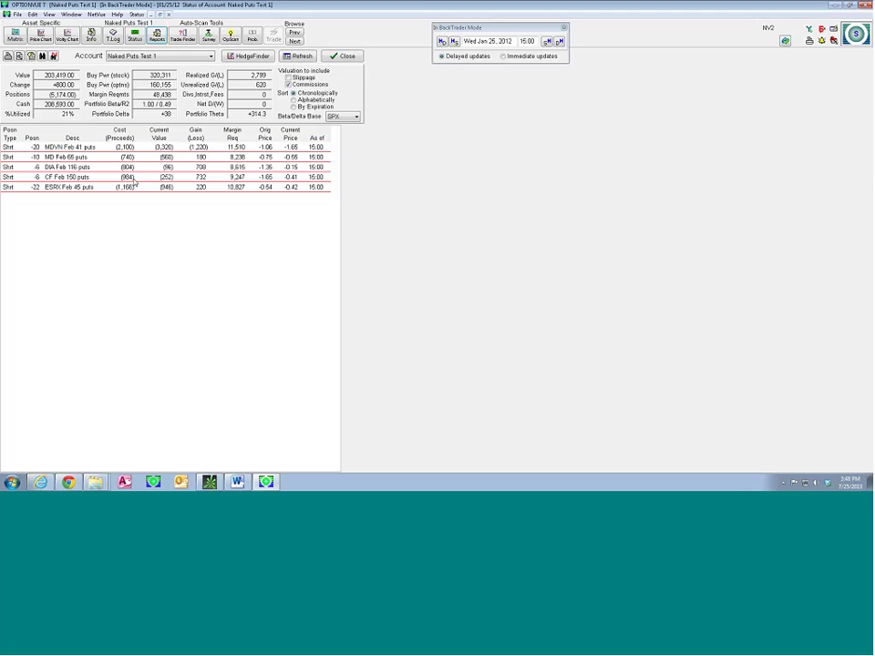
{"action": "double_click", "coordinate": [133, 179]}
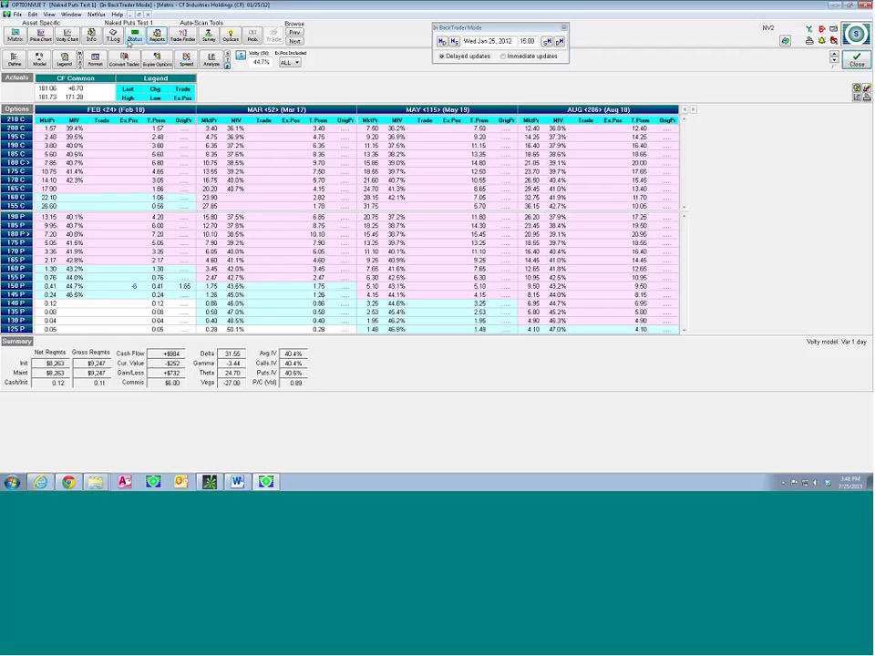
{"action": "left_click", "coordinate": [133, 37]}
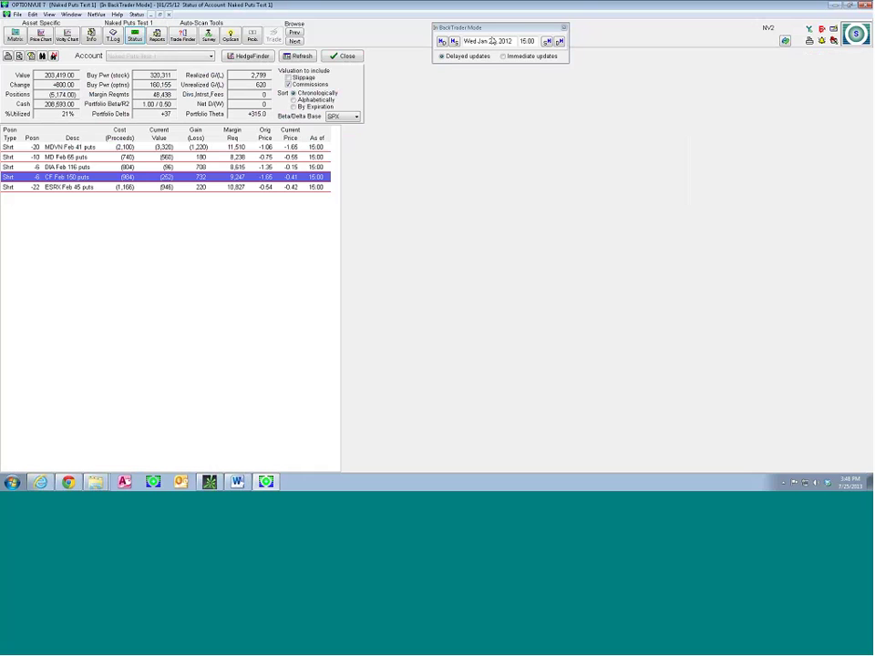
{"action": "left_click", "coordinate": [558, 42]}
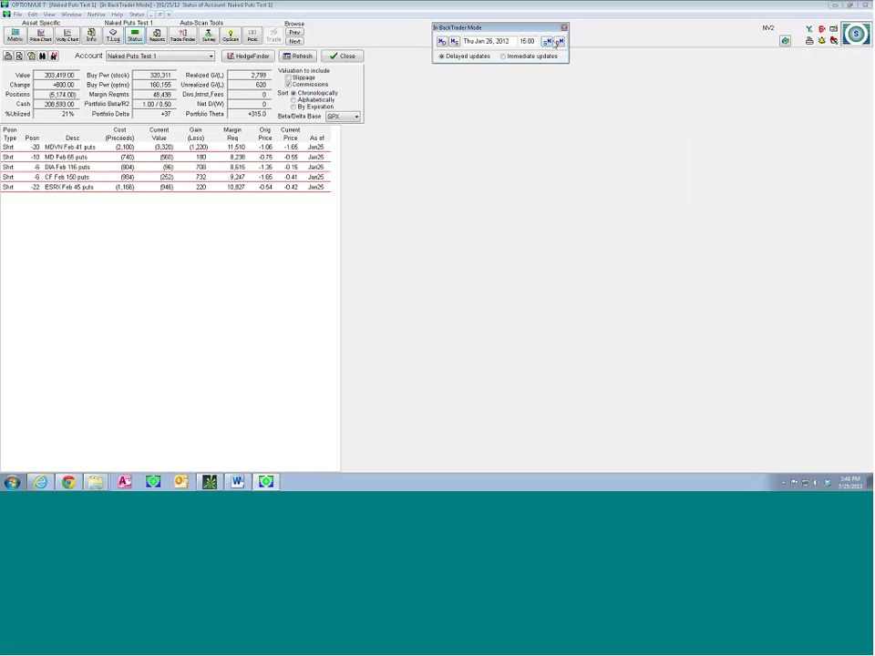
{"action": "left_click", "coordinate": [552, 42]}
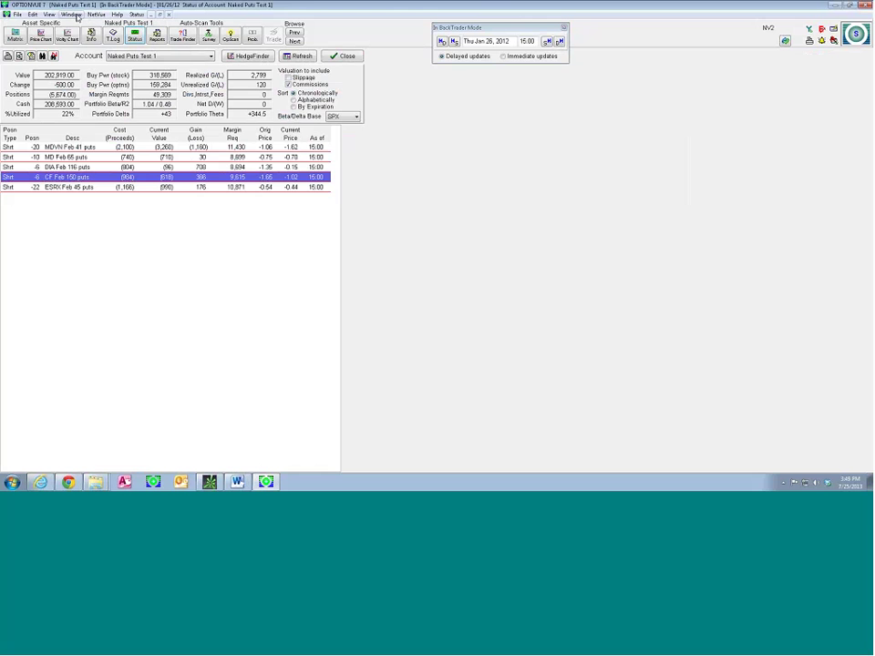
Look over the Quotes Display and return to the maximized account status.
{"action": "left_click", "coordinate": [77, 16]}
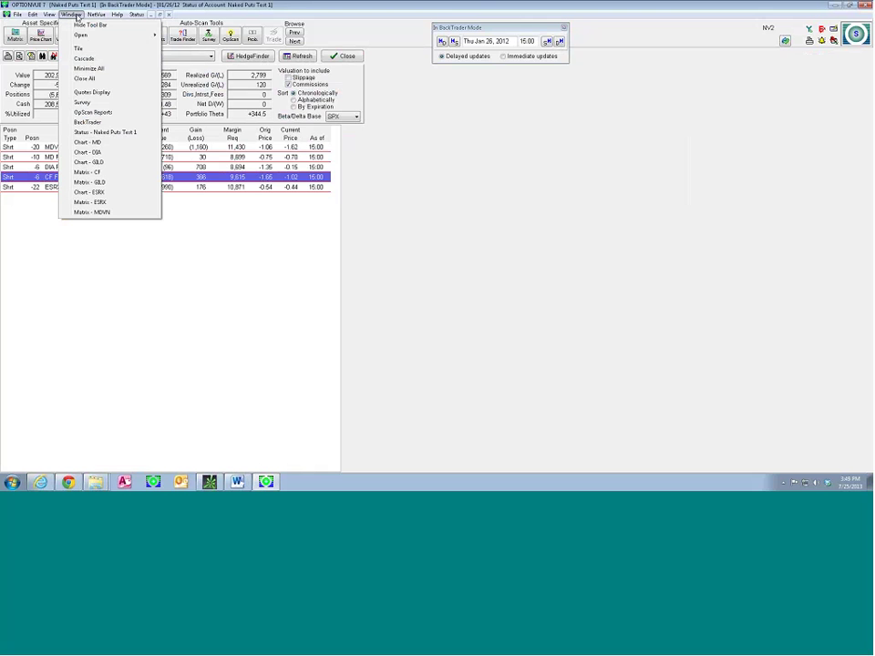
{"action": "left_click", "coordinate": [91, 72]}
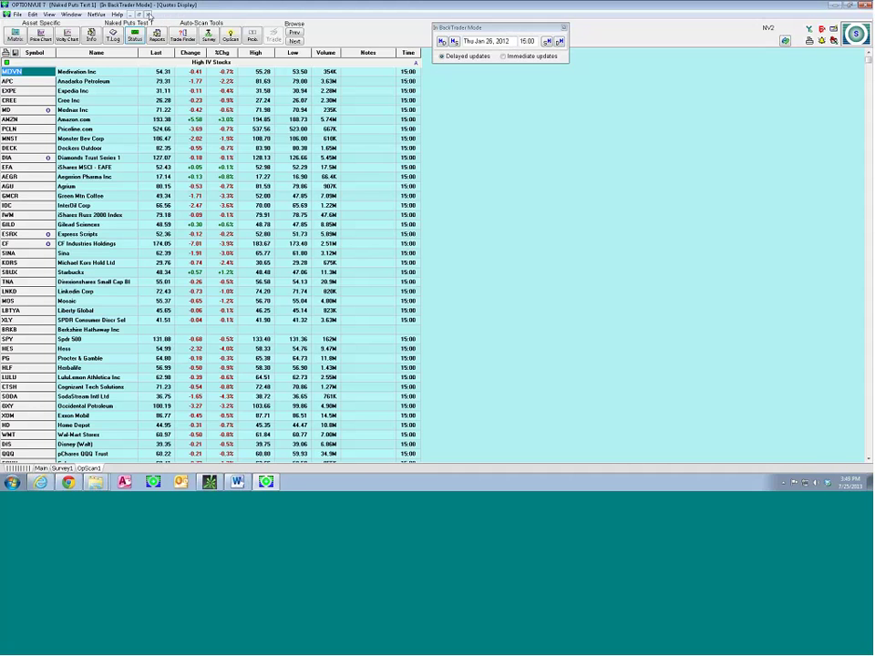
{"action": "left_click", "coordinate": [143, 15]}
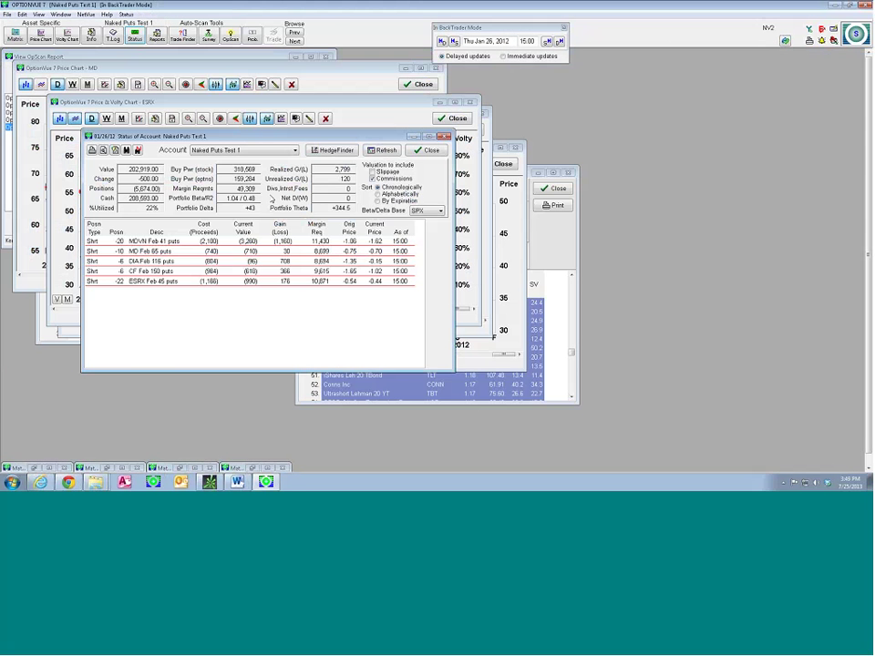
{"action": "left_click", "coordinate": [429, 137]}
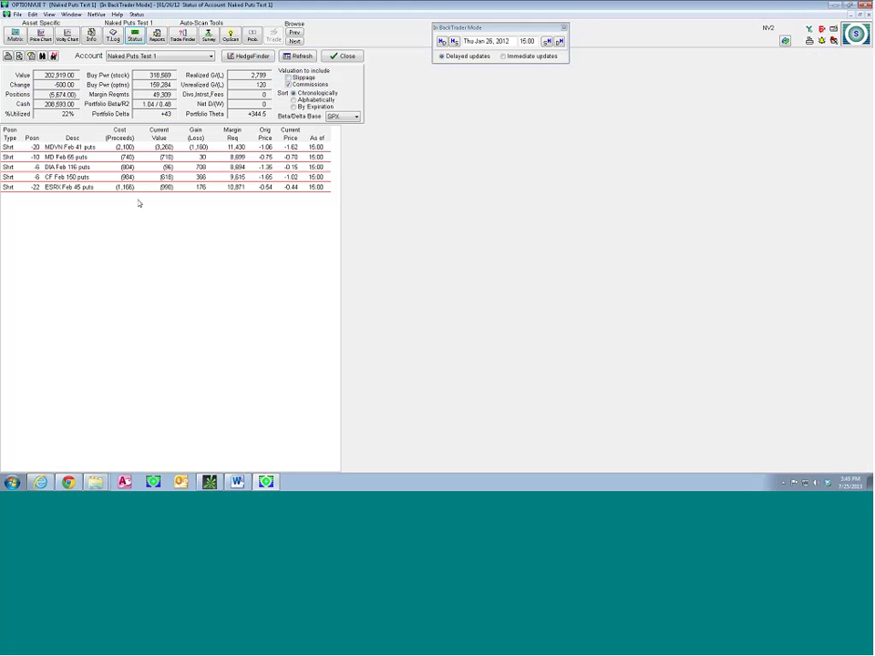
Advance the backtest to Jan 27, 2012 and open the Matrix for the DIA February 116 puts.
{"action": "key", "text": "alt+Right"}
{"action": "key", "text": "Right"}
{"action": "key", "text": "Right"}
{"action": "left_click", "coordinate": [560, 42]}
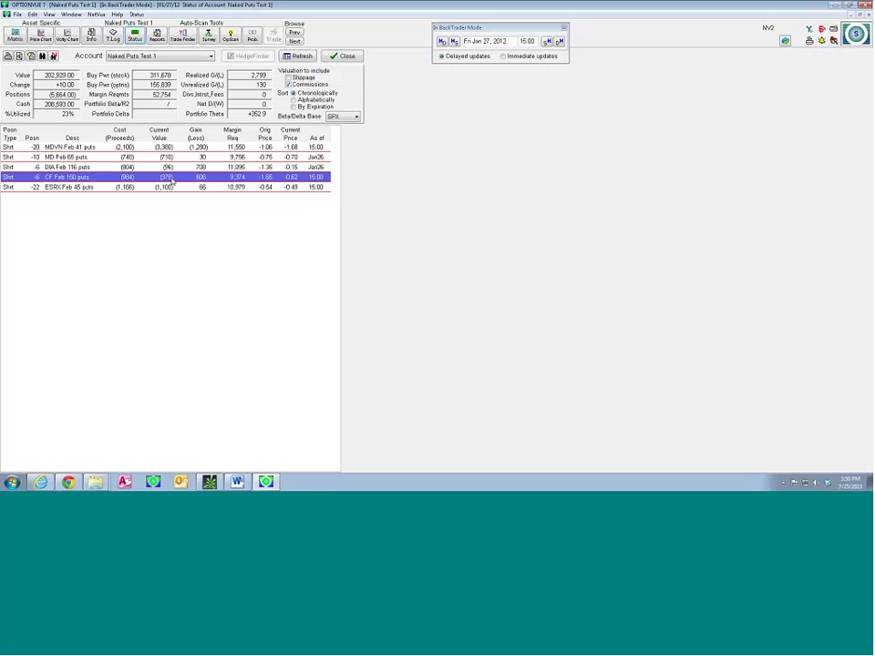
{"action": "double_click", "coordinate": [141, 168]}
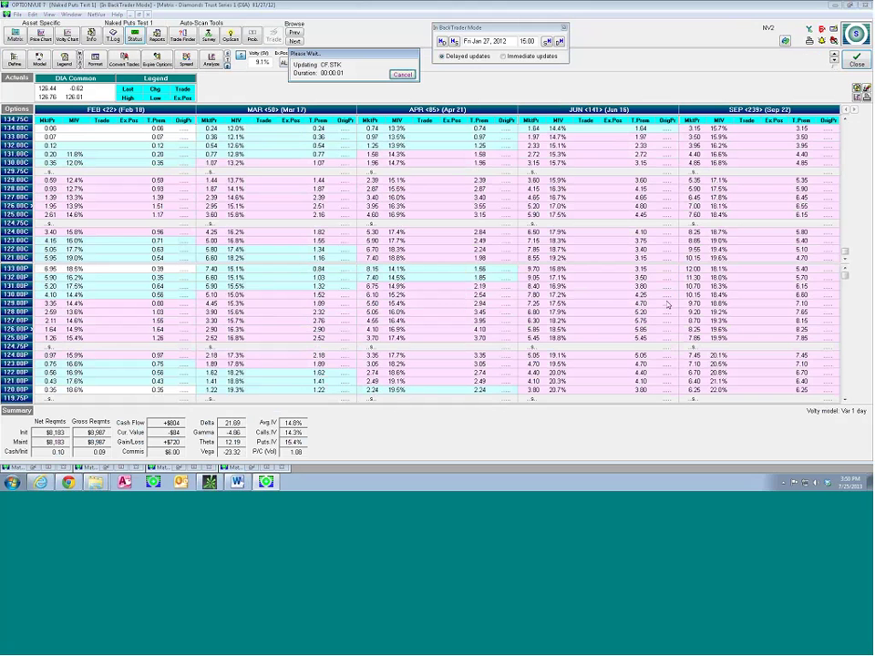
{"action": "scroll", "coordinate": [863, 282], "scroll_direction": "down", "scroll_amount": 4}
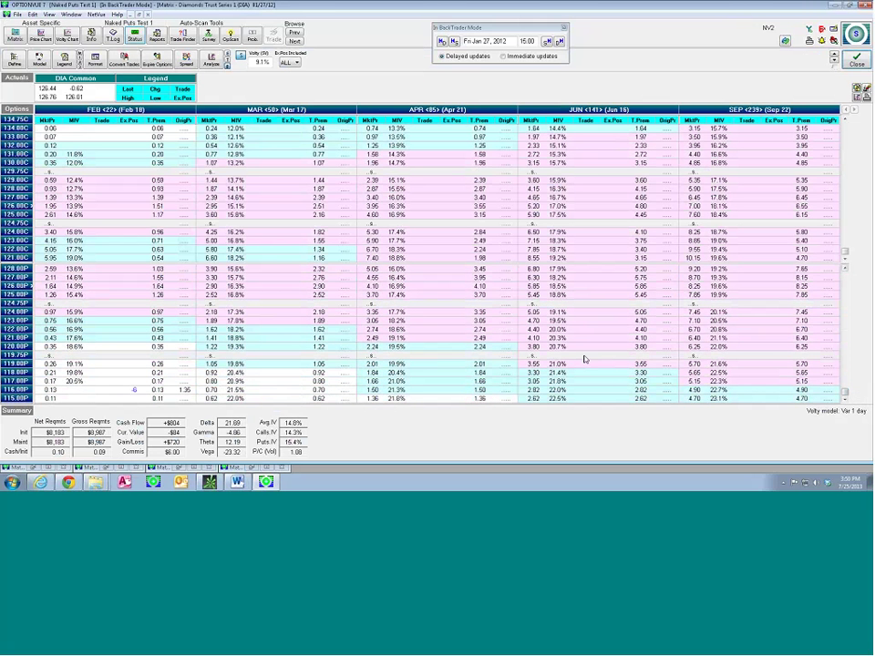
Enter a trade of +6 contracts on the DIA February 116 puts and convert it to close the short position.
{"action": "left_click", "coordinate": [101, 390]}
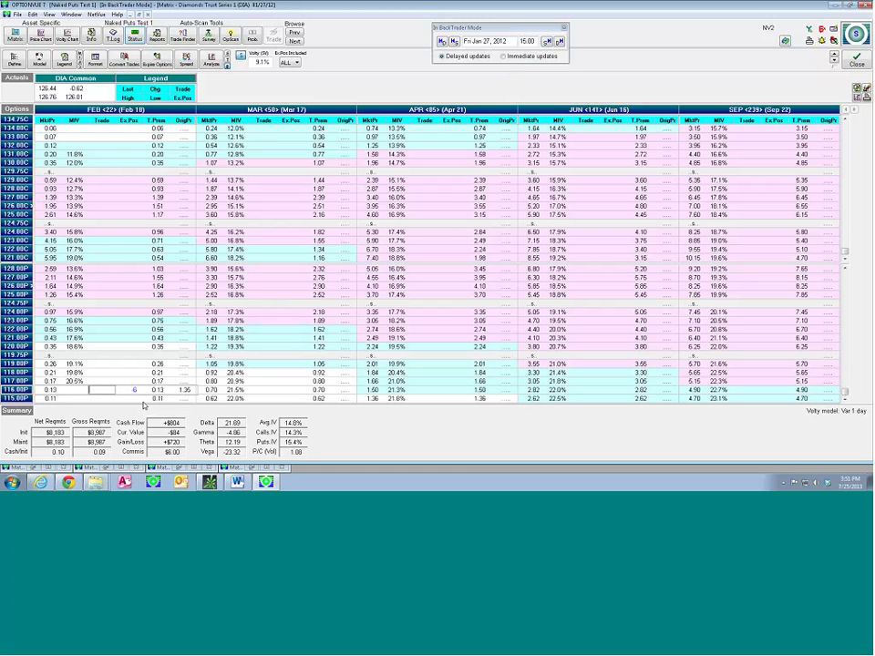
{"action": "type", "text": "-6"}
{"action": "key", "text": "Return"}
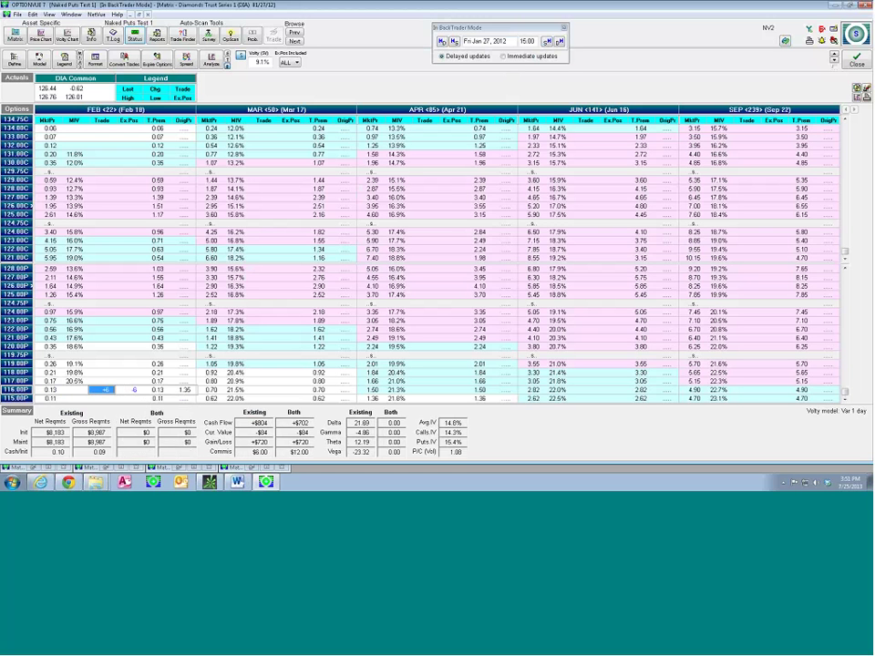
{"action": "left_click", "coordinate": [125, 58]}
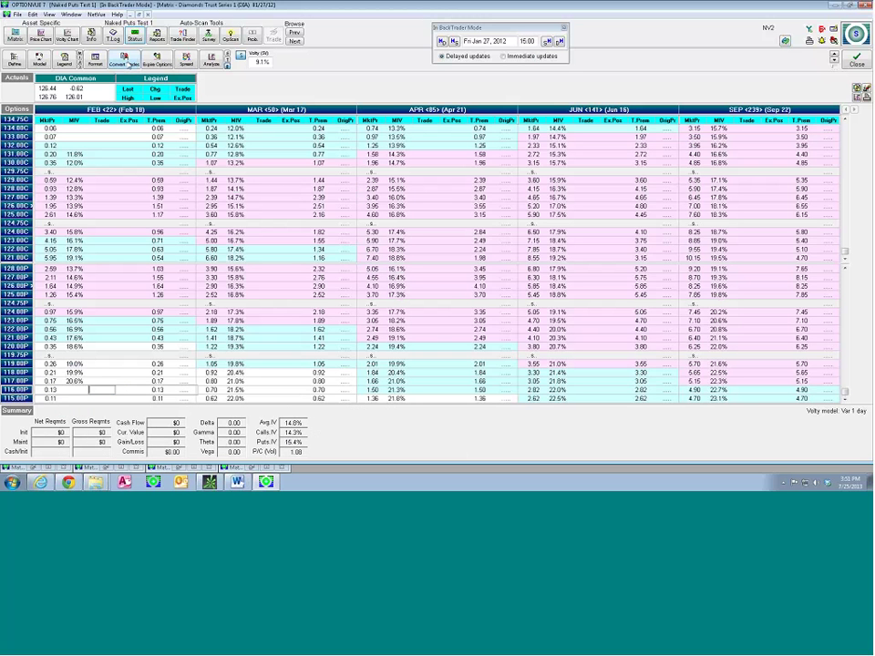
Select DIA on the OpScan1 page of the Quotes Display and examine its price chart.
{"action": "left_click", "coordinate": [41, 35]}
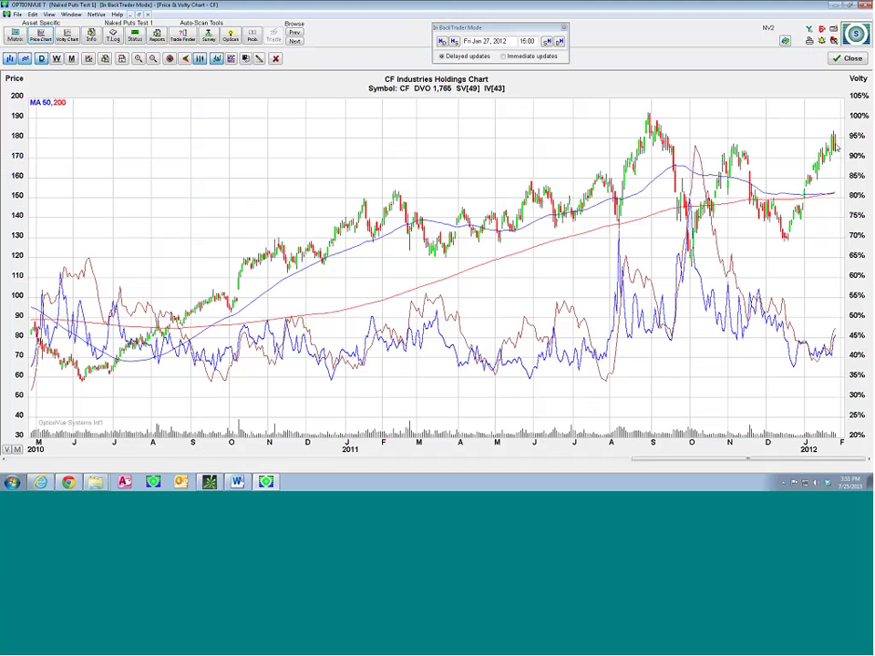
{"action": "left_click", "coordinate": [848, 58]}
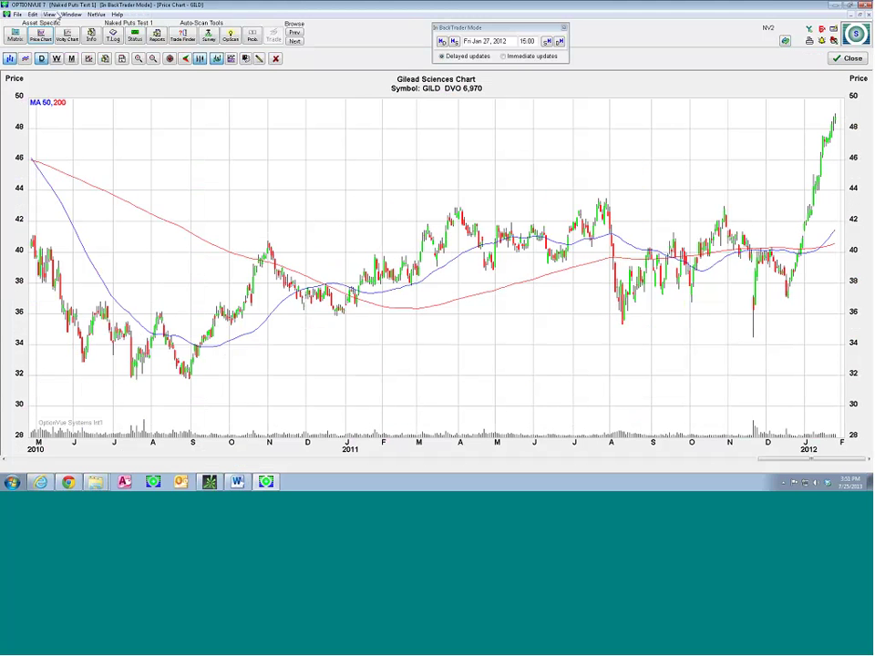
{"action": "left_click", "coordinate": [71, 15]}
{"action": "left_click", "coordinate": [87, 92]}
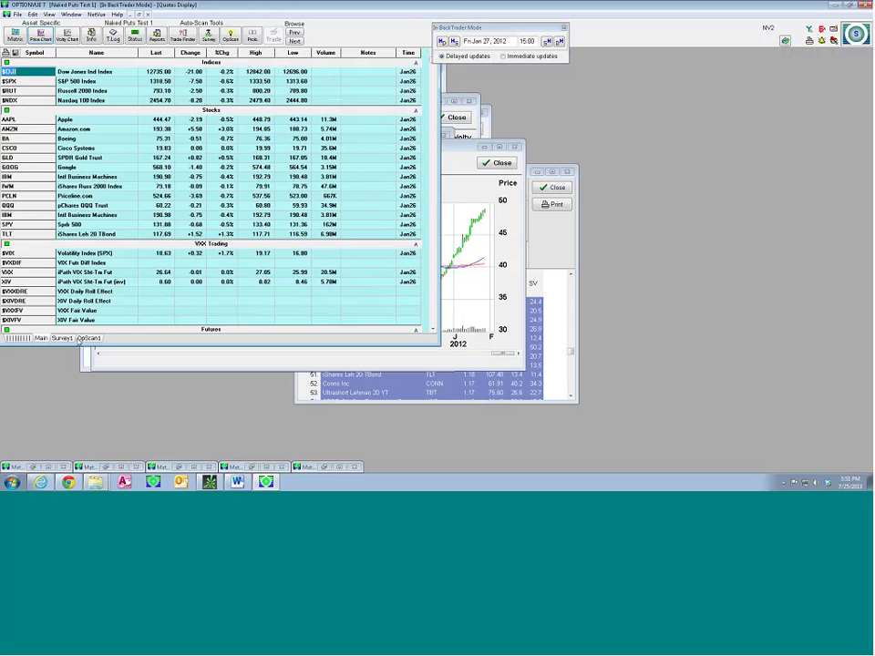
{"action": "left_click", "coordinate": [88, 338]}
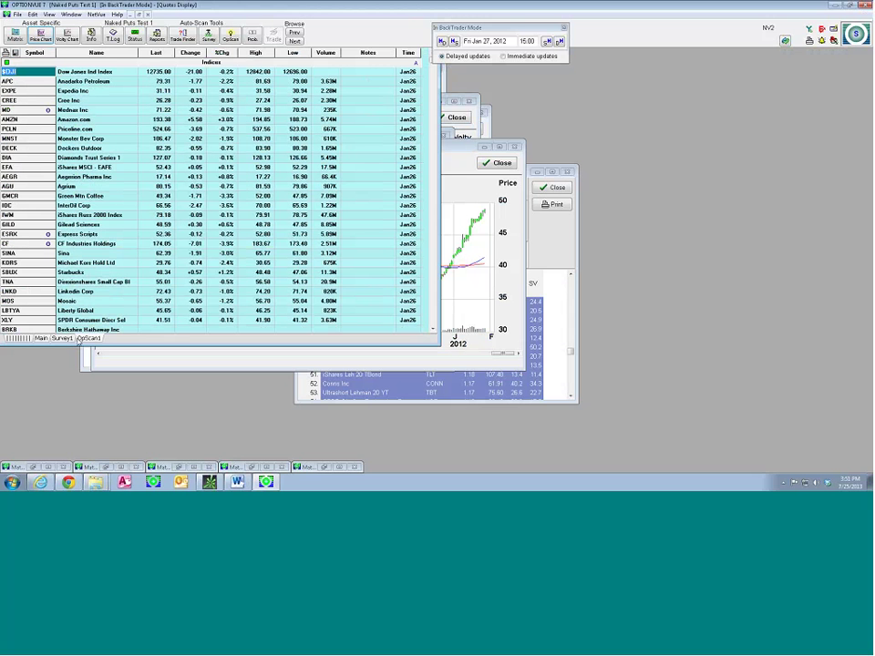
{"action": "left_click", "coordinate": [23, 156]}
{"action": "left_click", "coordinate": [39, 36]}
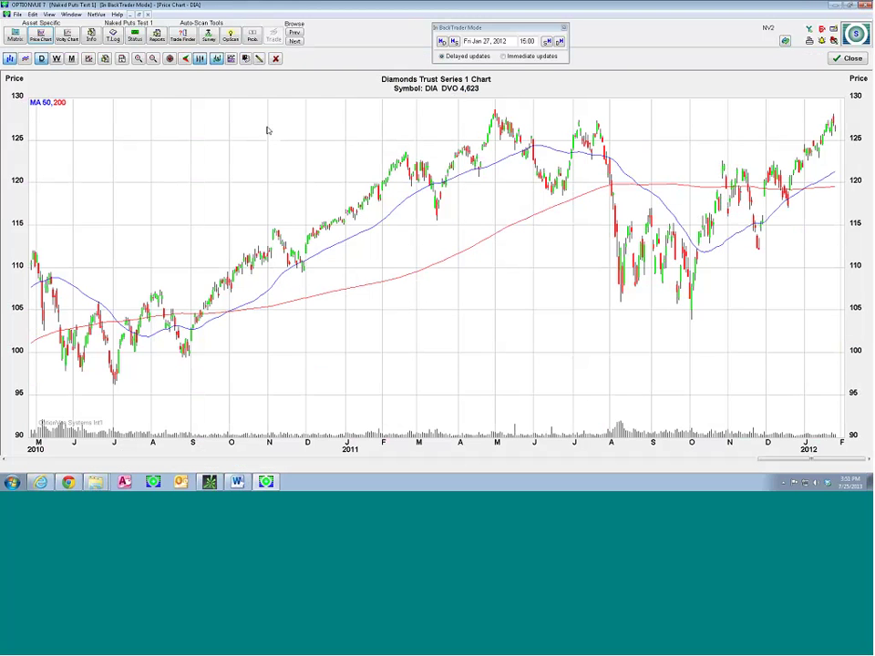
Enter a trade of -5 contracts on the March 122 puts in the DIA Matrix.
{"action": "left_click", "coordinate": [15, 33]}
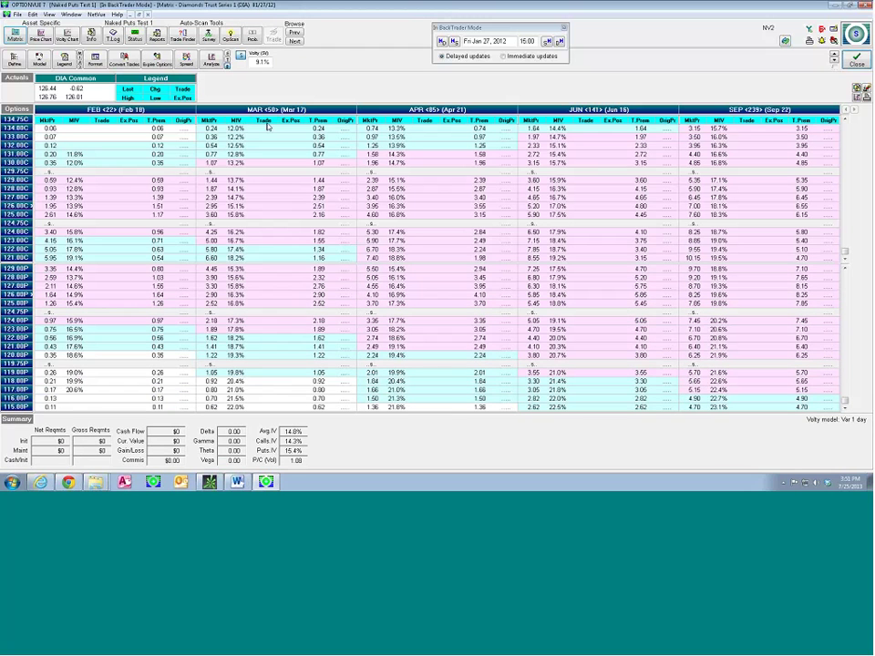
{"action": "left_click", "coordinate": [265, 337]}
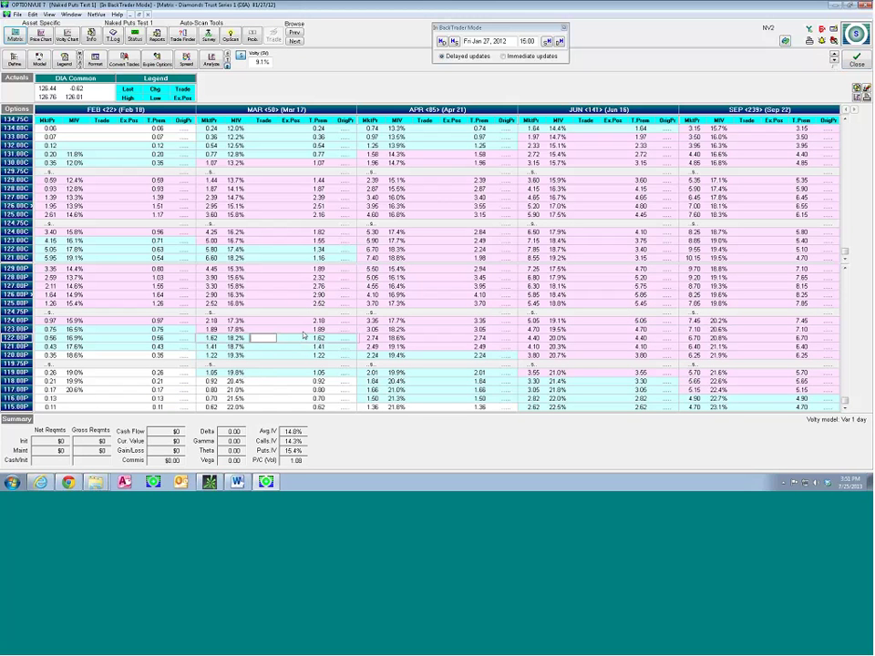
{"action": "type", "text": "-5"}
{"action": "key", "text": "Return"}
{"action": "type", "text": "-5"}
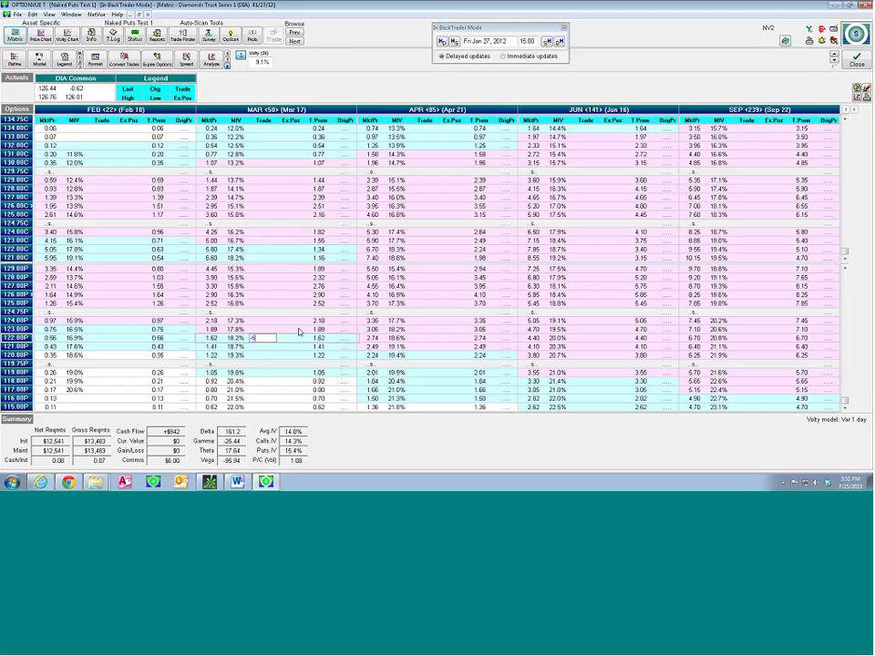
{"action": "key", "text": "Return"}
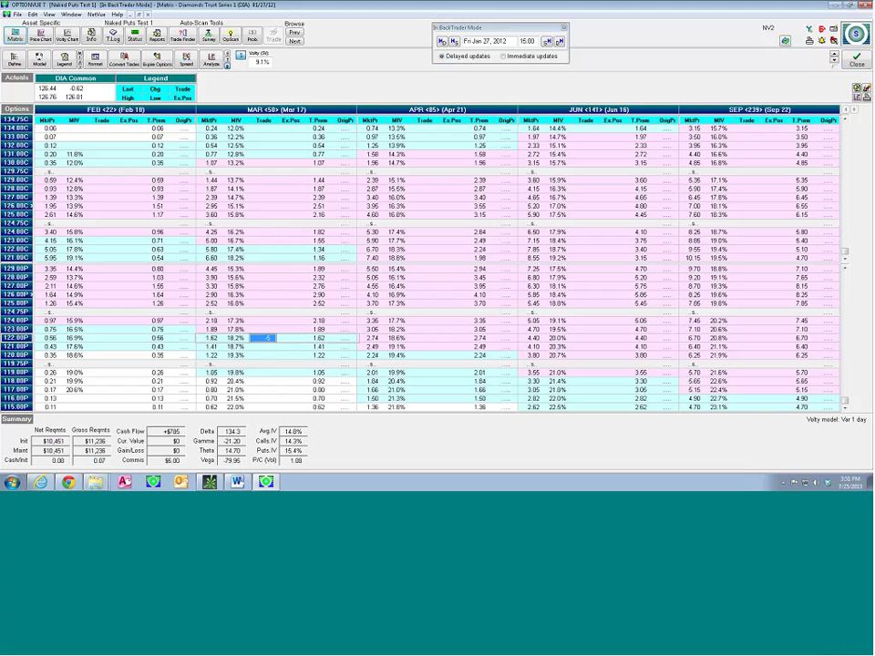
Check the short DIA March 122 puts in the graphic analysis and convert the trade to an existing position.
{"action": "left_click", "coordinate": [209, 60]}
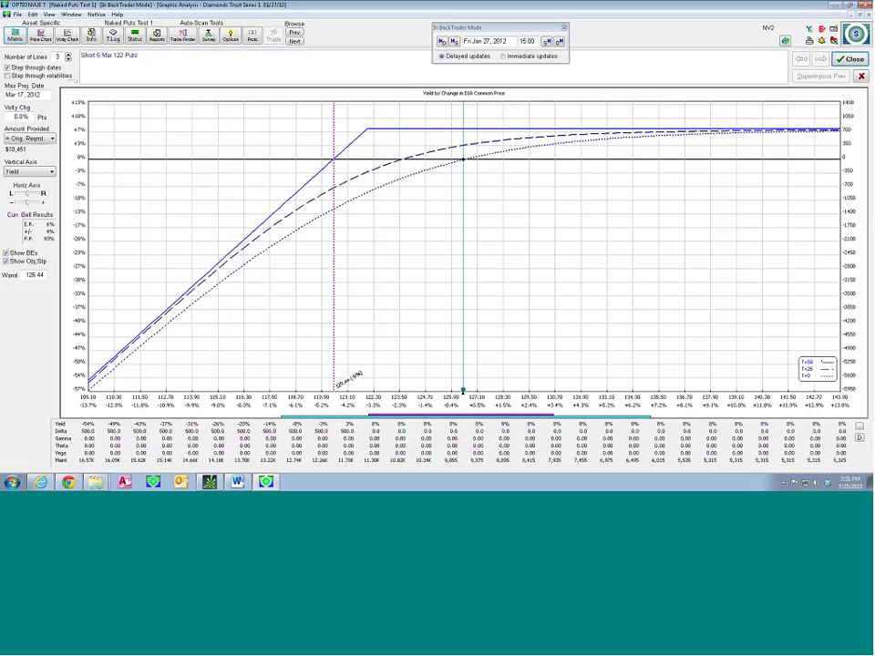
{"action": "left_click", "coordinate": [845, 60]}
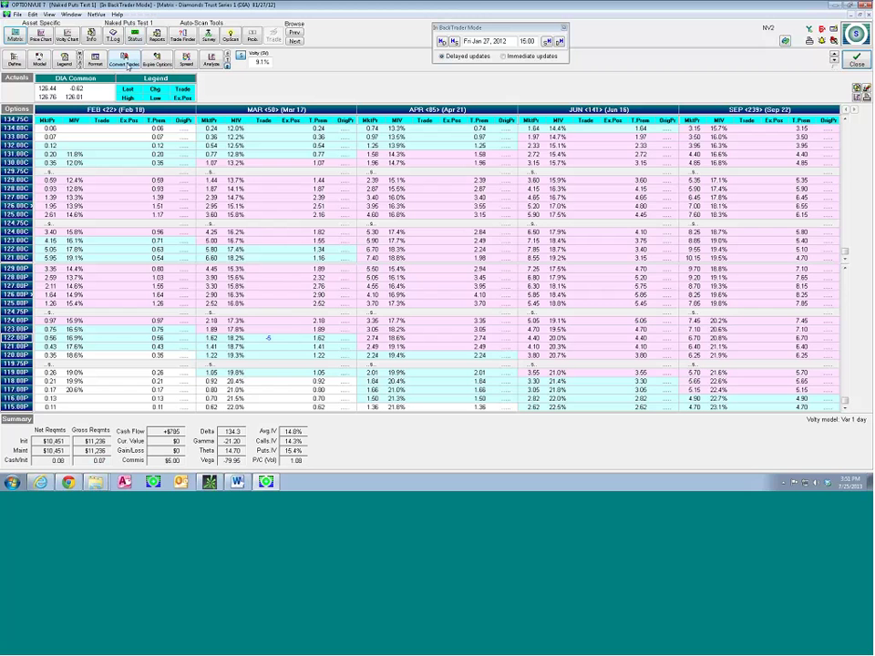
{"action": "left_click", "coordinate": [124, 60]}
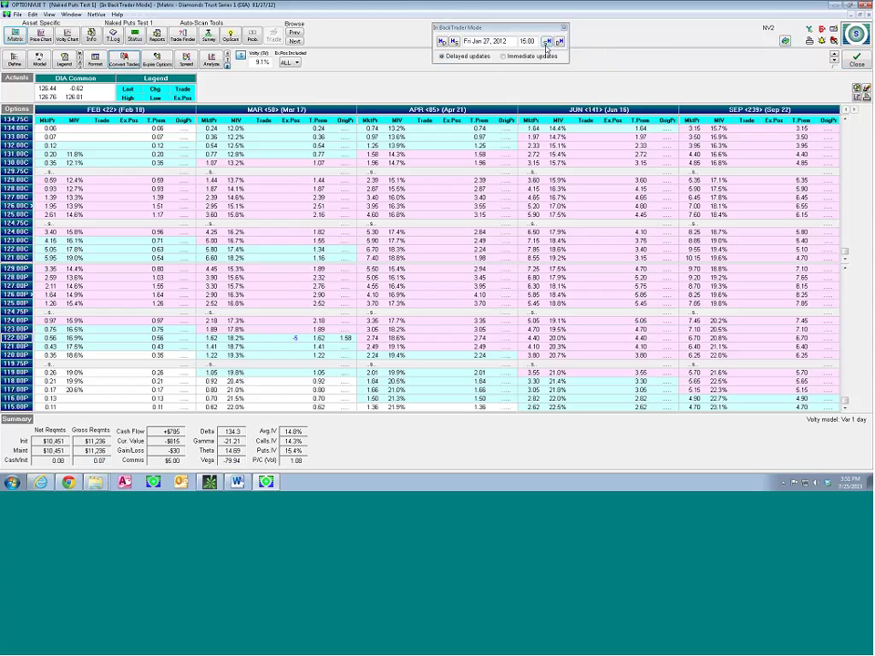
Show the status of the Naked Puts Test 1 account and advance the BackTrader date to Mon Jan 30, 2012.
{"action": "left_click", "coordinate": [134, 35]}
{"action": "left_click", "coordinate": [557, 41]}
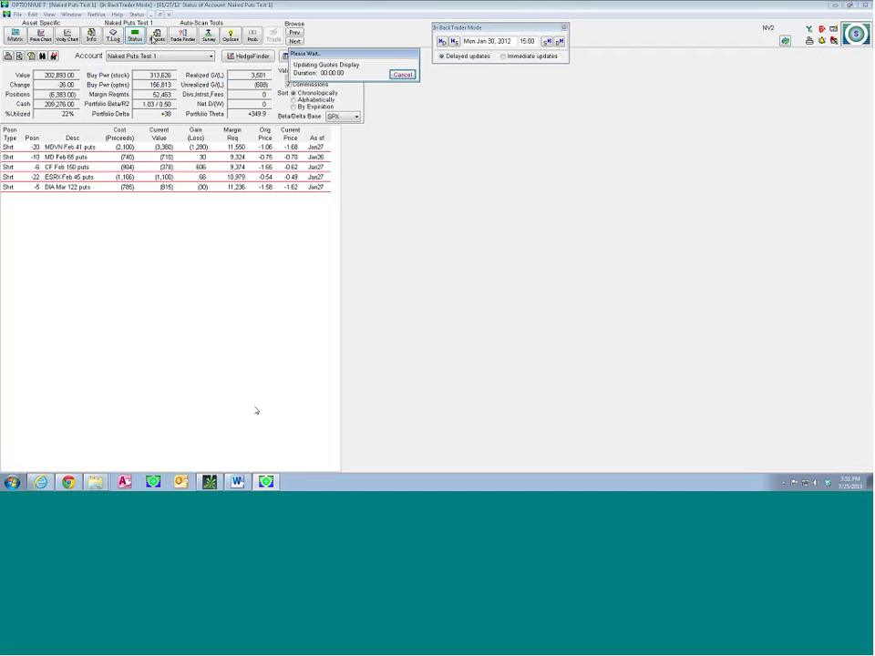
Examine the realized gain/loss report and the performance graph for the Naked Puts Test 1 account, and close the reports.
{"action": "left_click", "coordinate": [157, 36]}
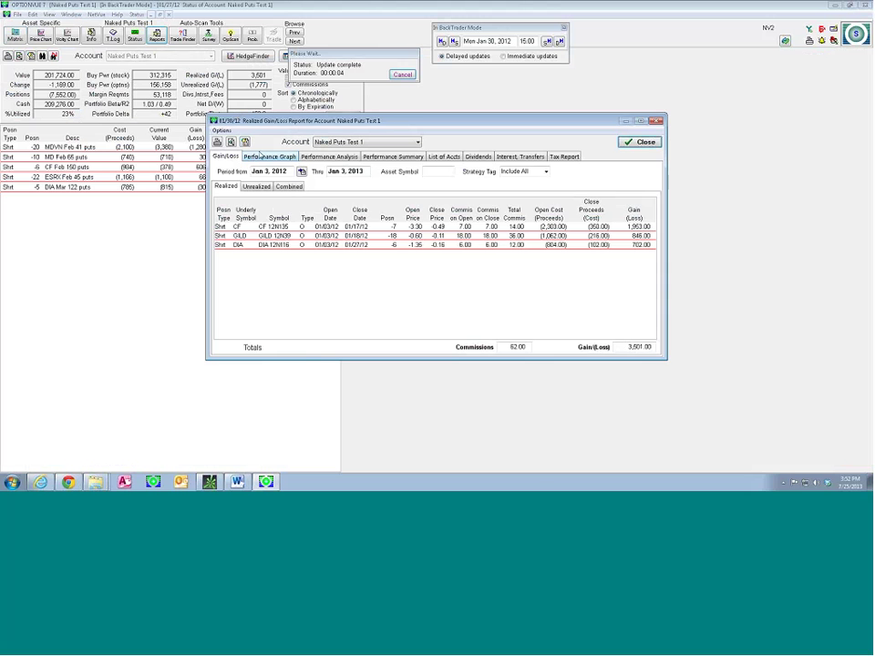
{"action": "left_click", "coordinate": [266, 157]}
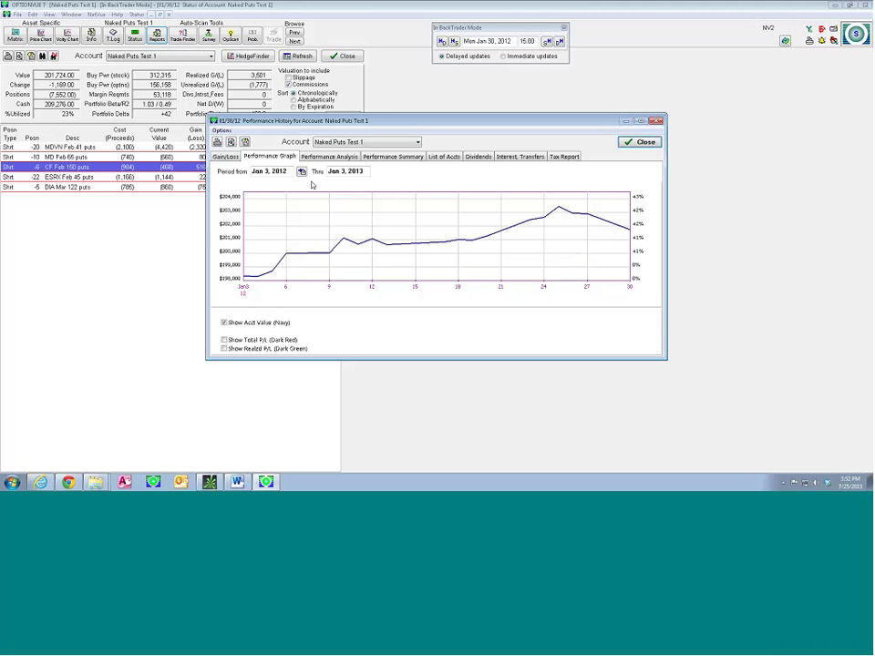
{"action": "left_click", "coordinate": [631, 143]}
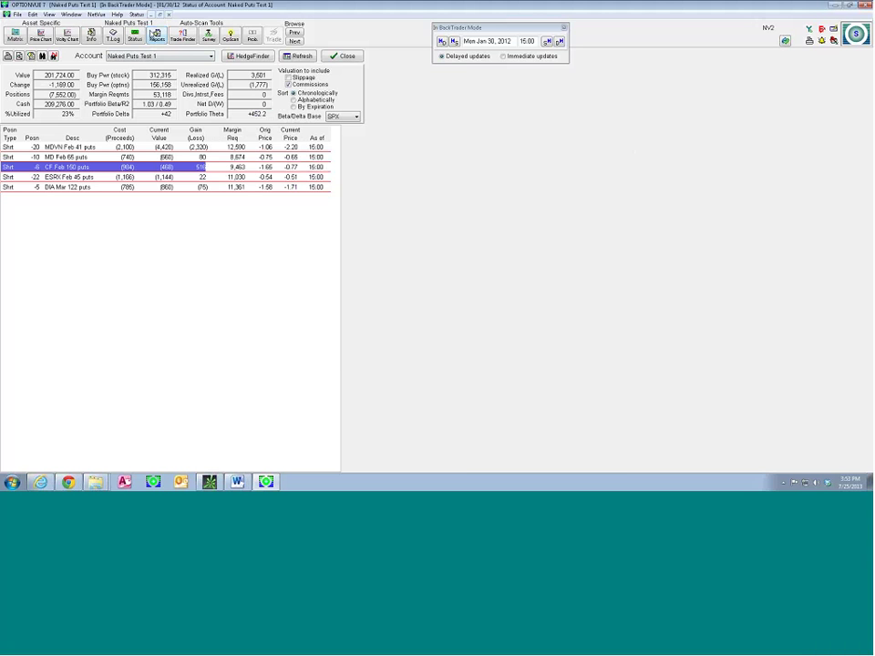
Review the account's performance analysis statistics and compare them with the performance graph before closing the reports.
{"action": "left_click", "coordinate": [156, 39]}
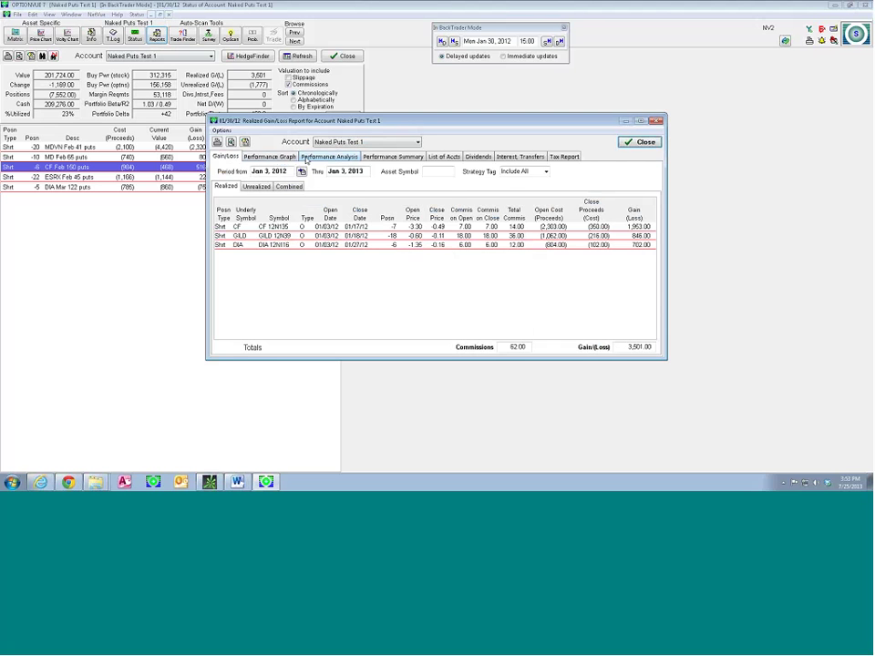
{"action": "left_click", "coordinate": [310, 158]}
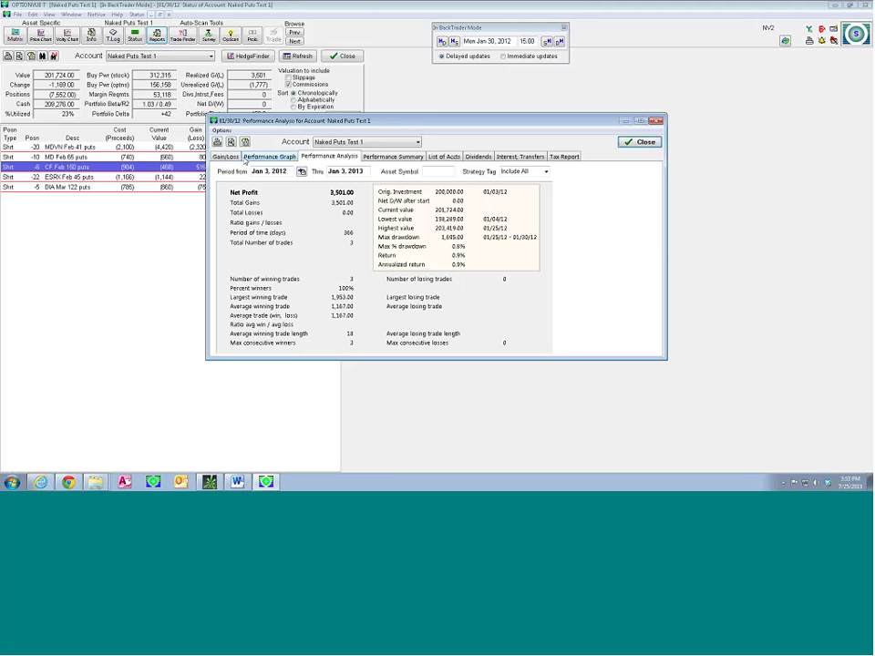
{"action": "left_click", "coordinate": [269, 157]}
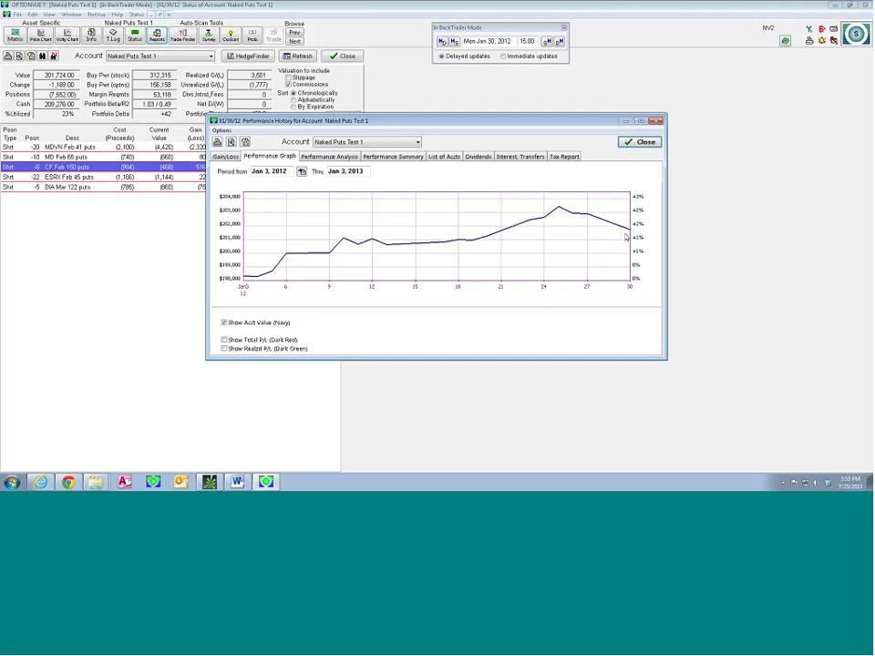
{"action": "left_click", "coordinate": [634, 143]}
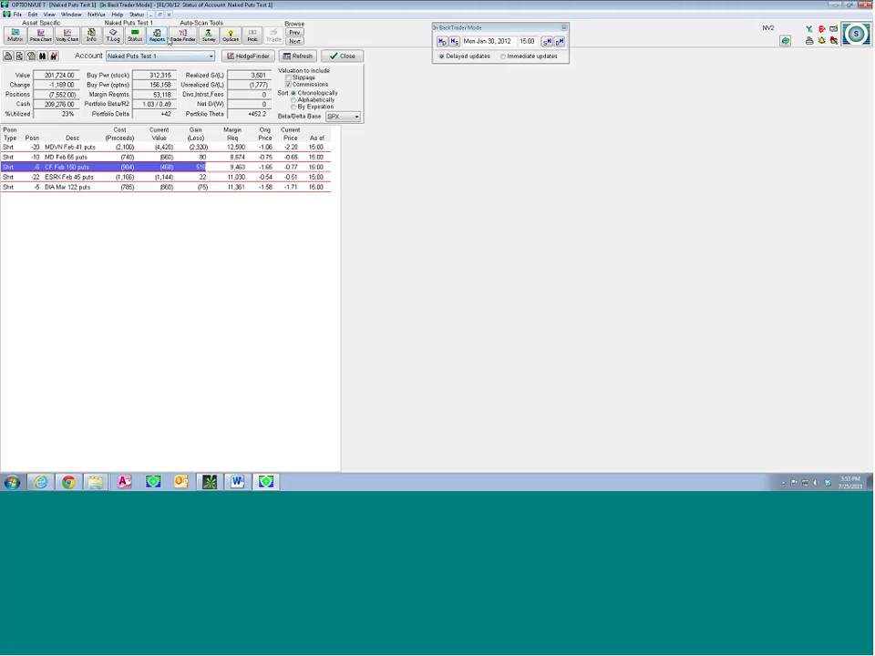
Reopen the account's performance graph, move its window clear of the middle of the screen, study the account value curve and close it.
{"action": "left_click", "coordinate": [159, 39]}
{"action": "left_click", "coordinate": [156, 36]}
{"action": "left_click", "coordinate": [291, 158]}
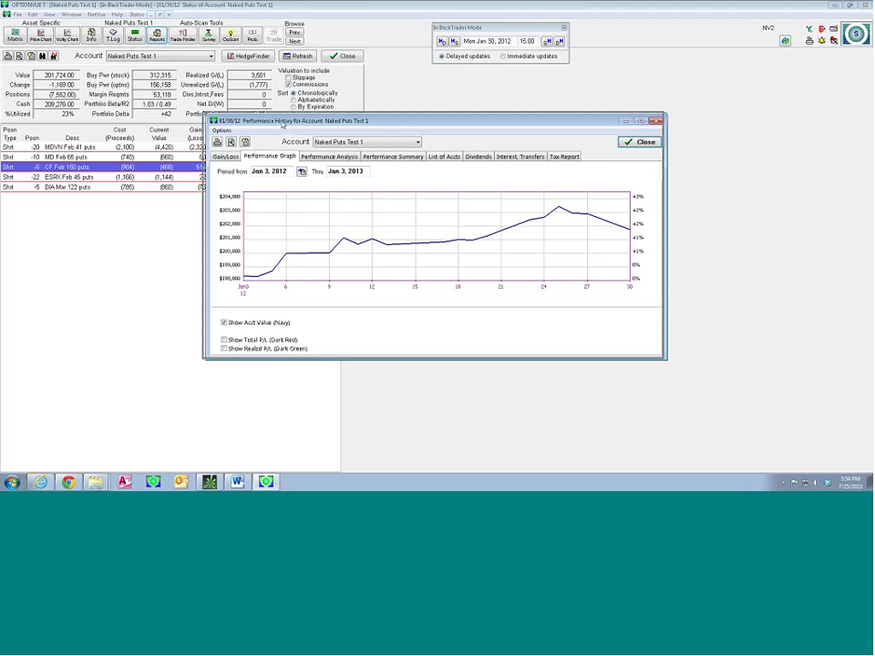
{"action": "left_click_drag", "start_coordinate": [250, 122], "coordinate": [87, 68]}
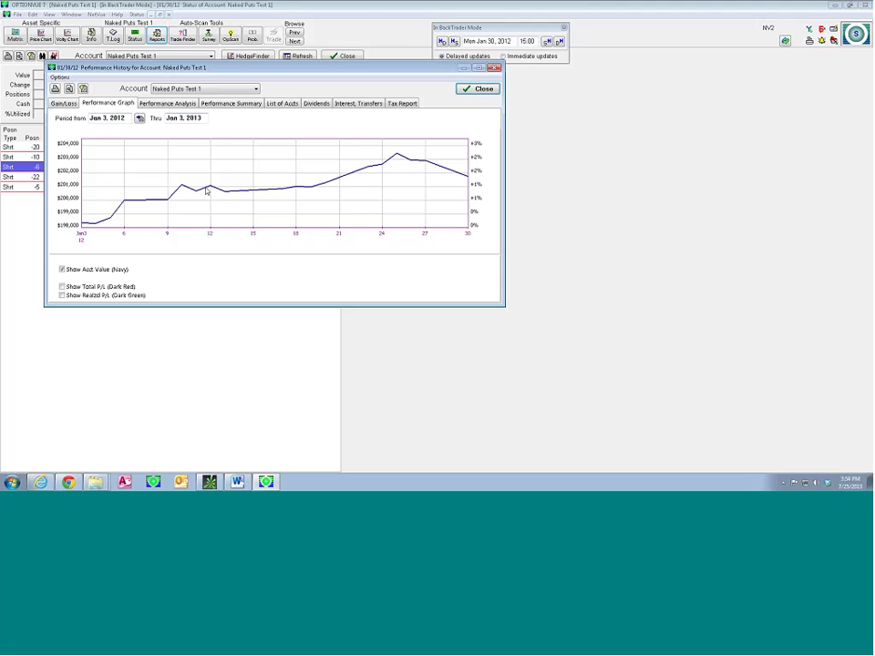
{"action": "left_click", "coordinate": [463, 90]}
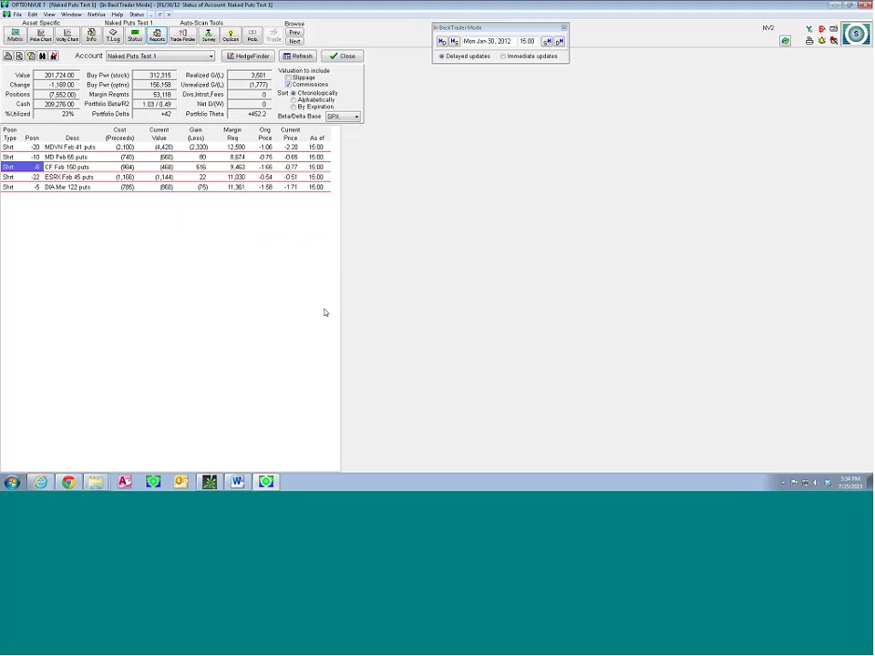